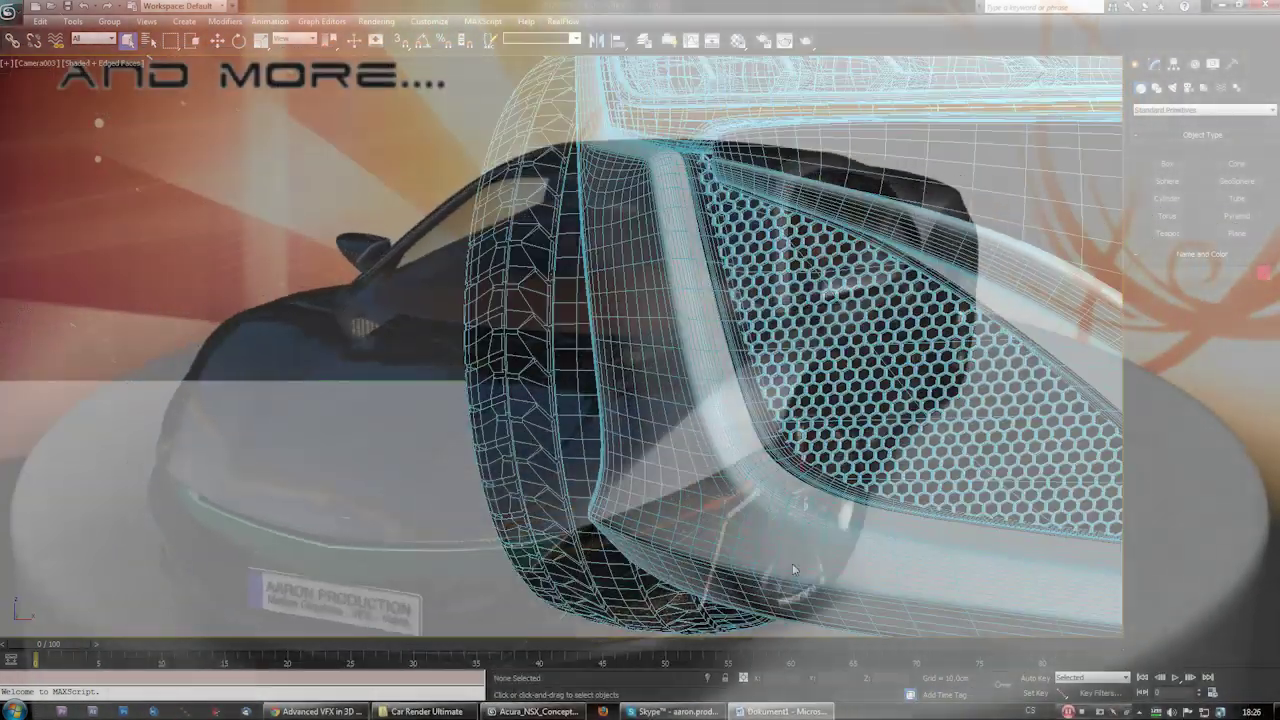
- Switch the viewport from the close-up camera to the Perspective view
click(37, 66)
click(27, 69)
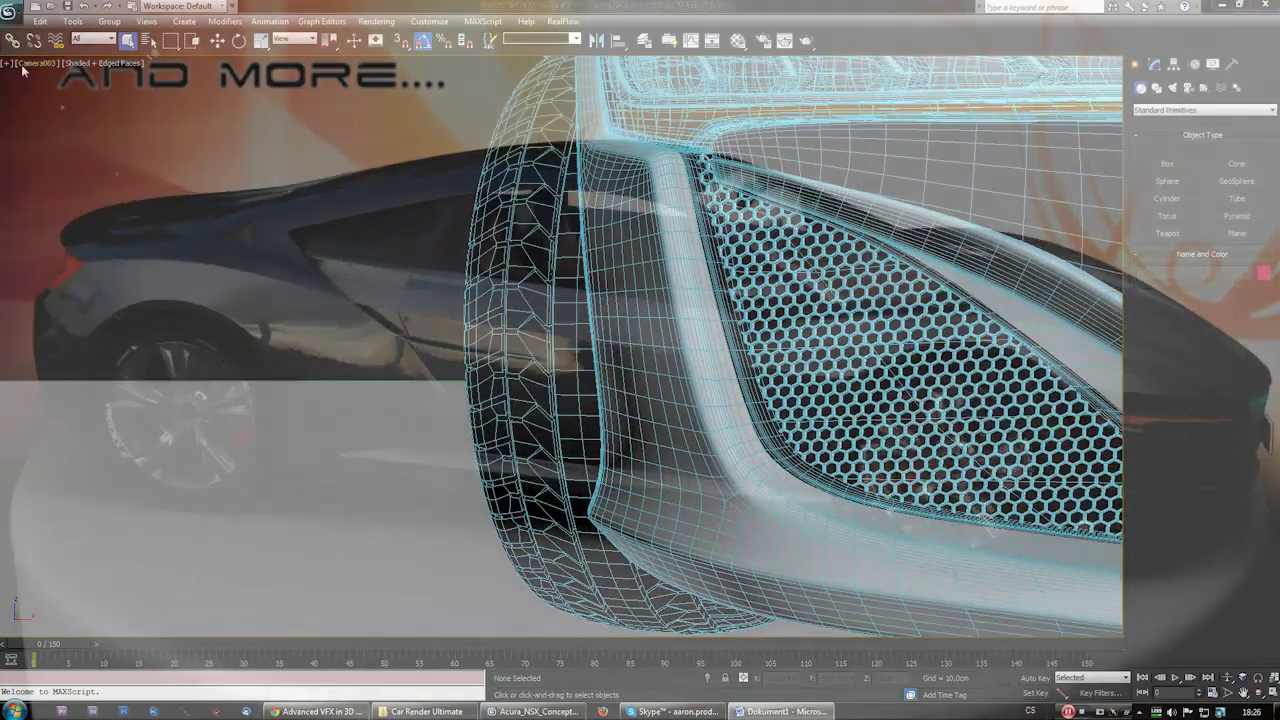
click(37, 66)
click(78, 113)
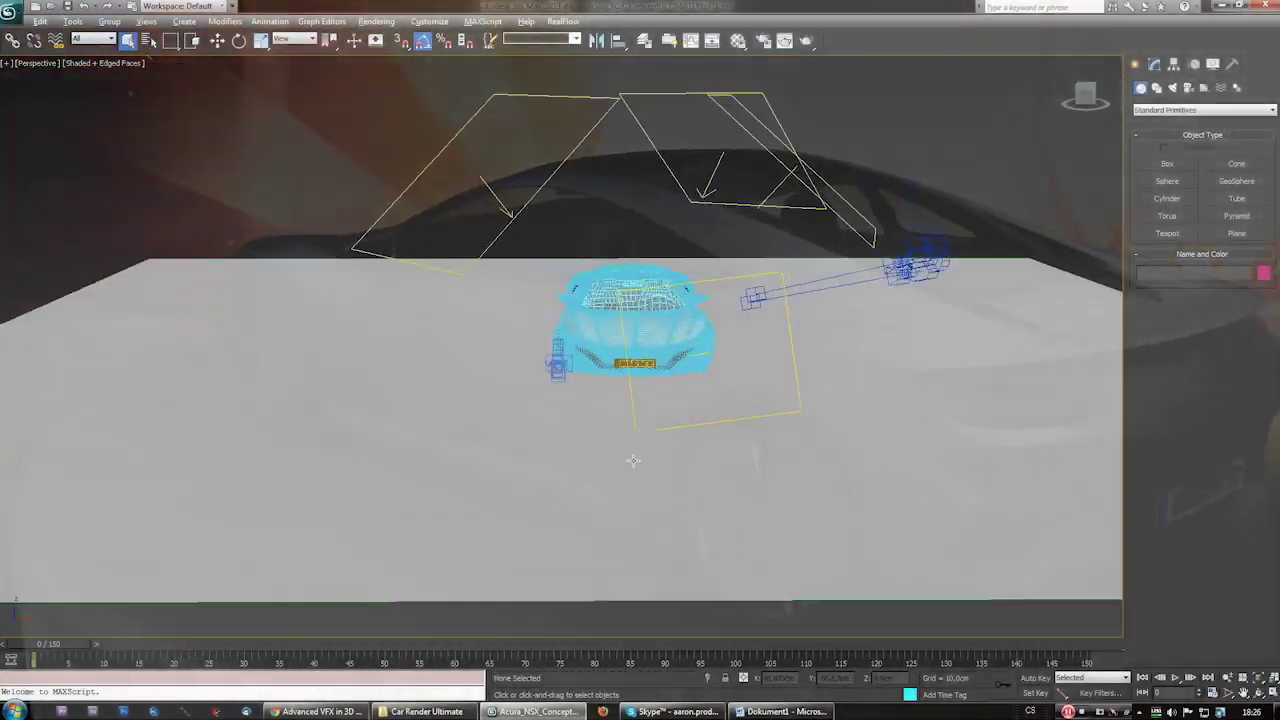
- Delete the ground plane and all the lights placed around the car
scroll(633, 460, up, 4)
alt+middle_drag(633, 460, 797, 446)
scroll(614, 449, down, 4)
scroll(616, 509, down, 3)
click(803, 443)
key(Delete)
click(737, 234)
key(Delete)
click(714, 237)
key(Delete)
click(480, 222)
key(Delete)
click(519, 347)
key(Delete)
alt+middle_drag(474, 509, 502, 563)
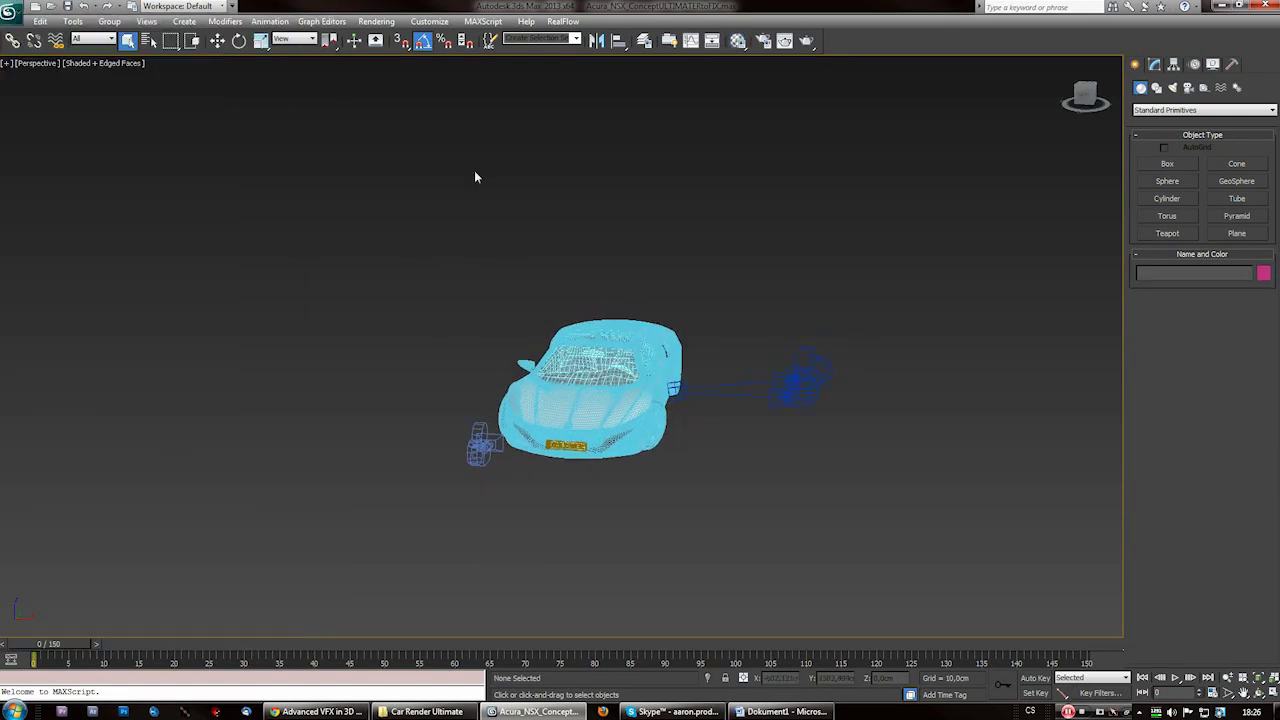
- Open the Material Editor and place it beside the car model so its sample slots are accessible
key(m)
key(m)
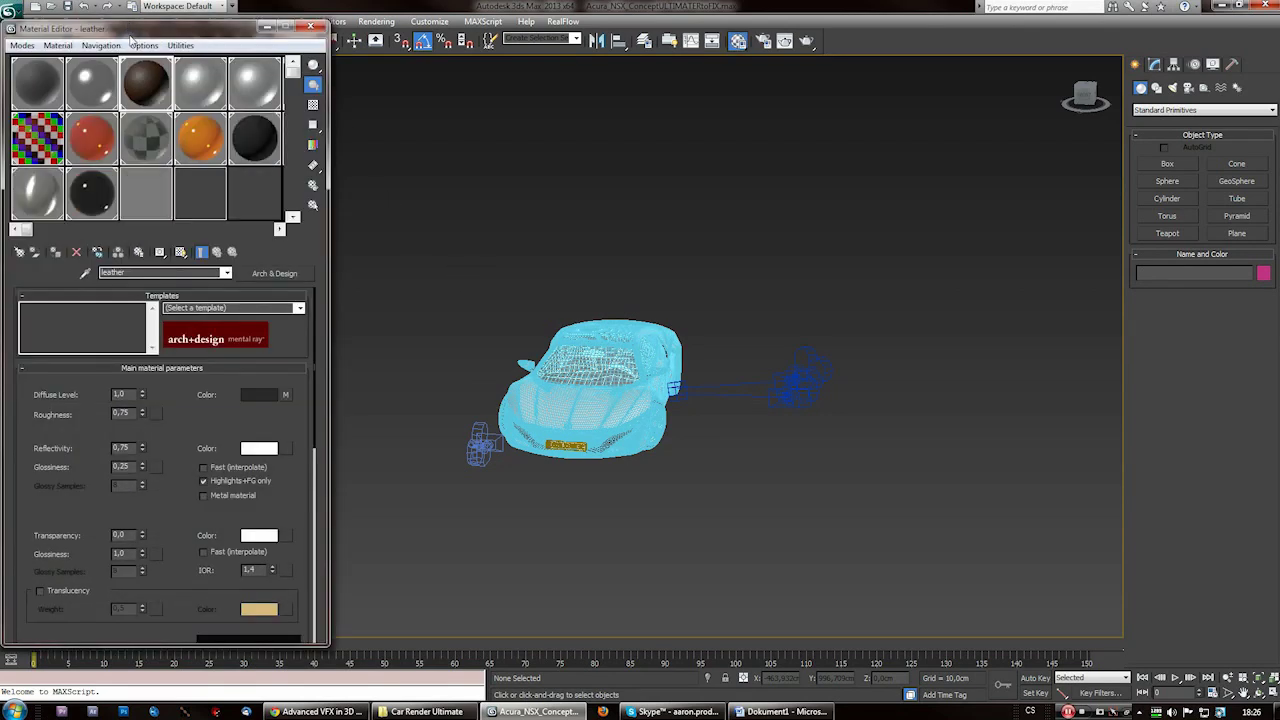
drag(138, 34, 176, 62)
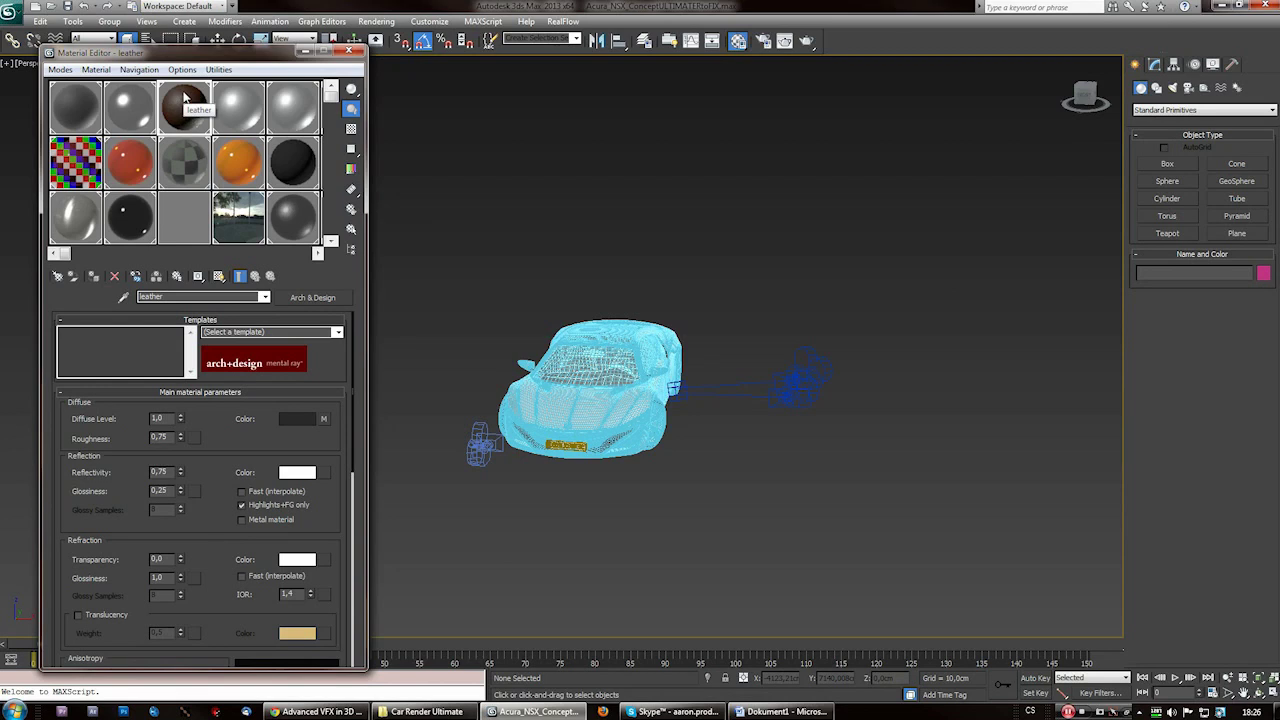
mouse_move(188, 54)
mouse_down()
mouse_move(204, 56)
mouse_move(195, 51)
mouse_up()
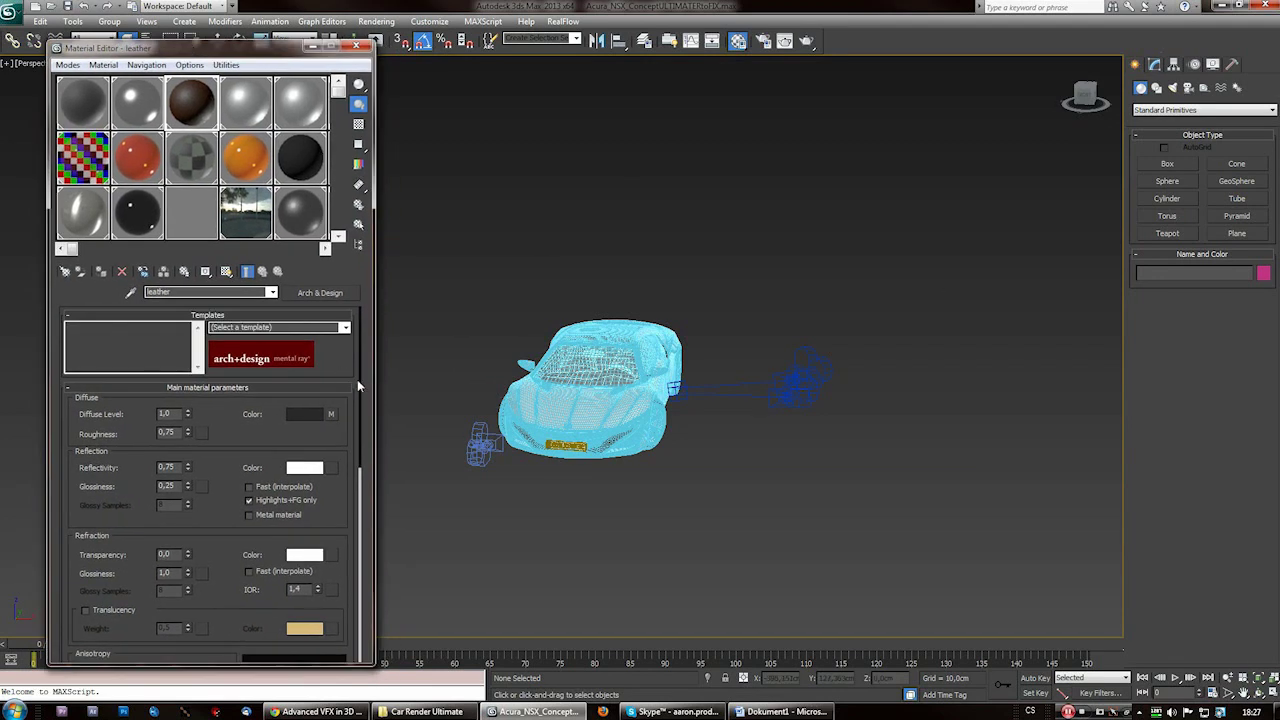
mouse_move(361, 383)
mouse_down()
mouse_move(360, 624)
mouse_move(361, 362)
mouse_up()
drag(237, 57, 237, 41)
mouse_move(341, 77)
mouse_down()
mouse_move(341, 205)
mouse_move(328, 91)
mouse_up()
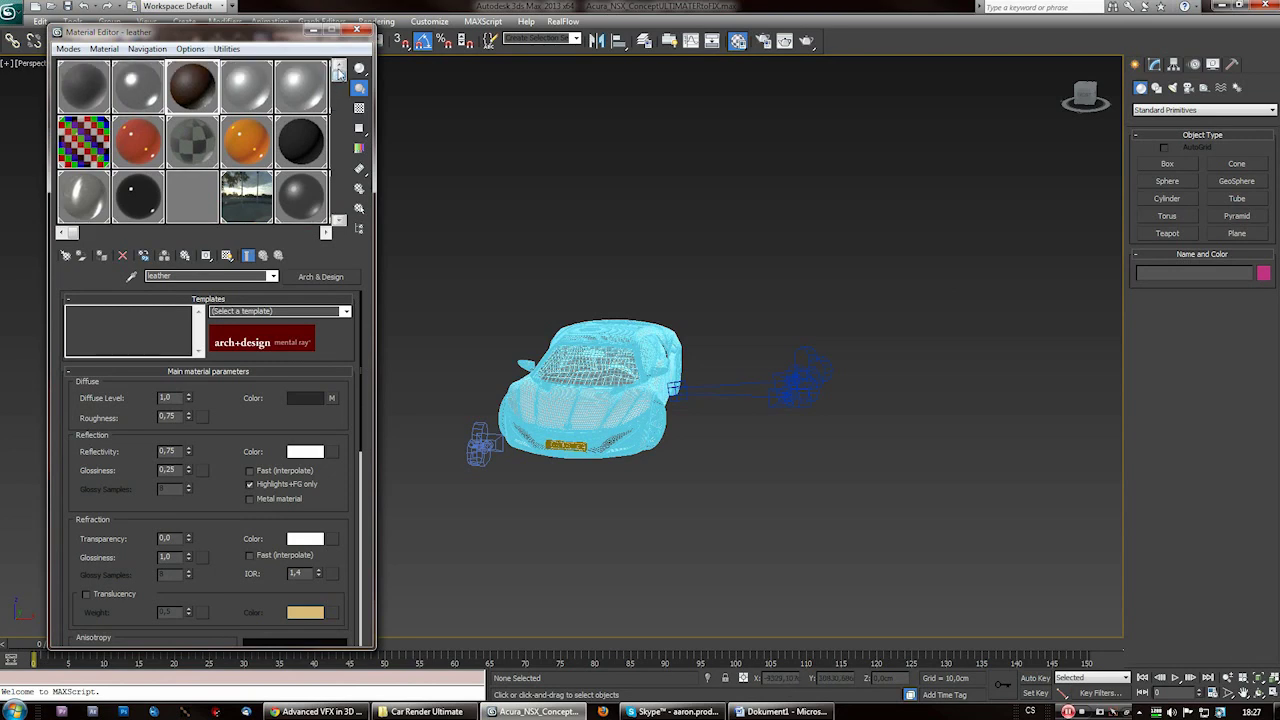
drag(227, 30, 222, 66)
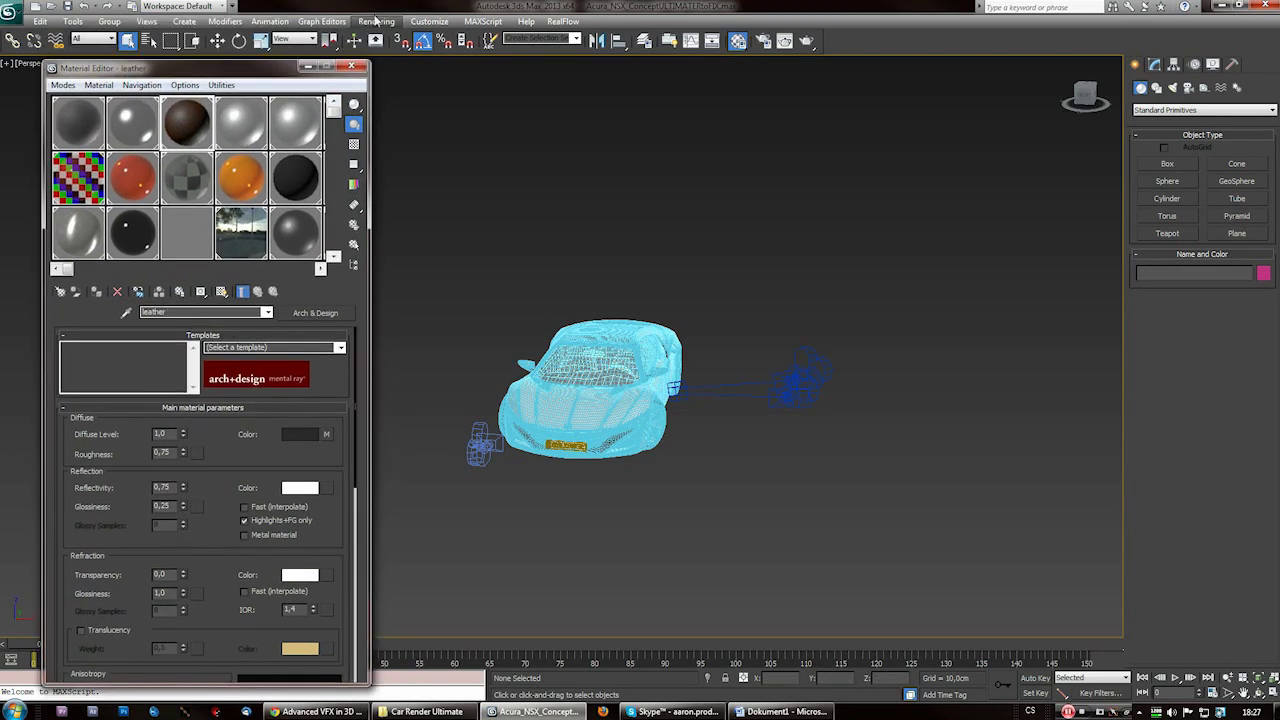
- Check the Gamma and LUT preferences for gamma correction, display gamma and bitmap input and output gamma, then accept them
click(376, 22)
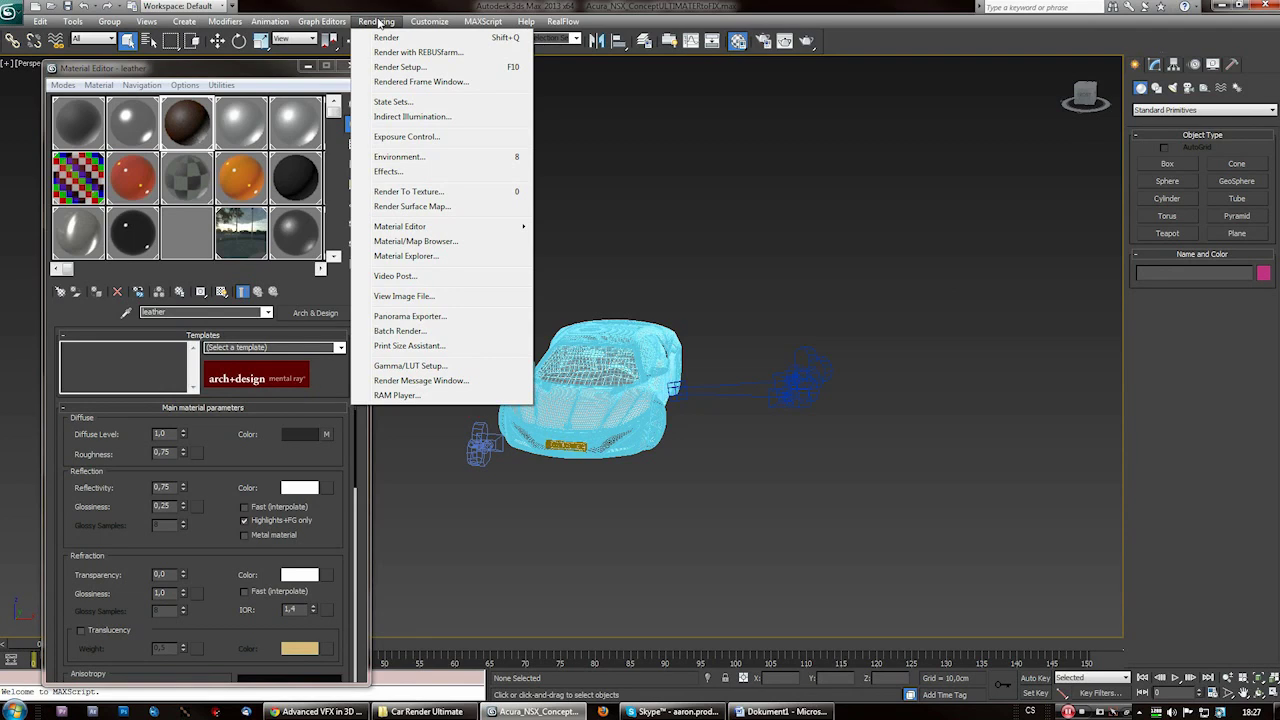
click(447, 235)
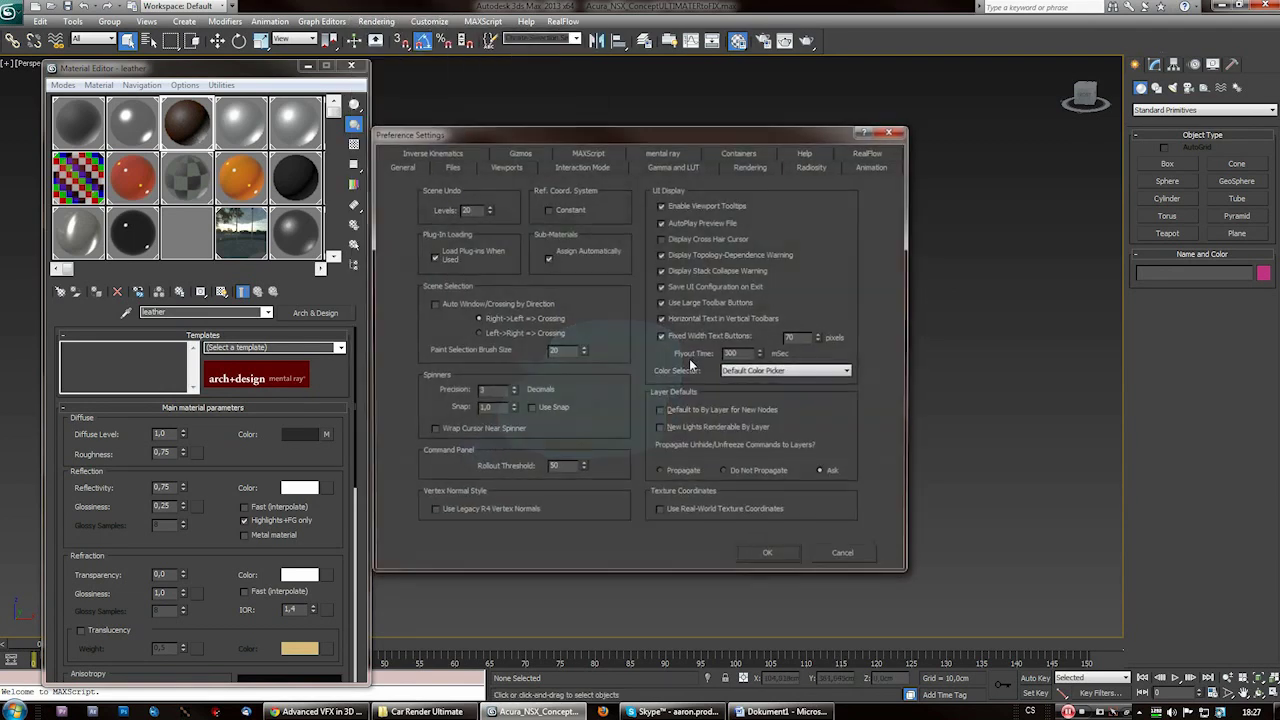
click(690, 168)
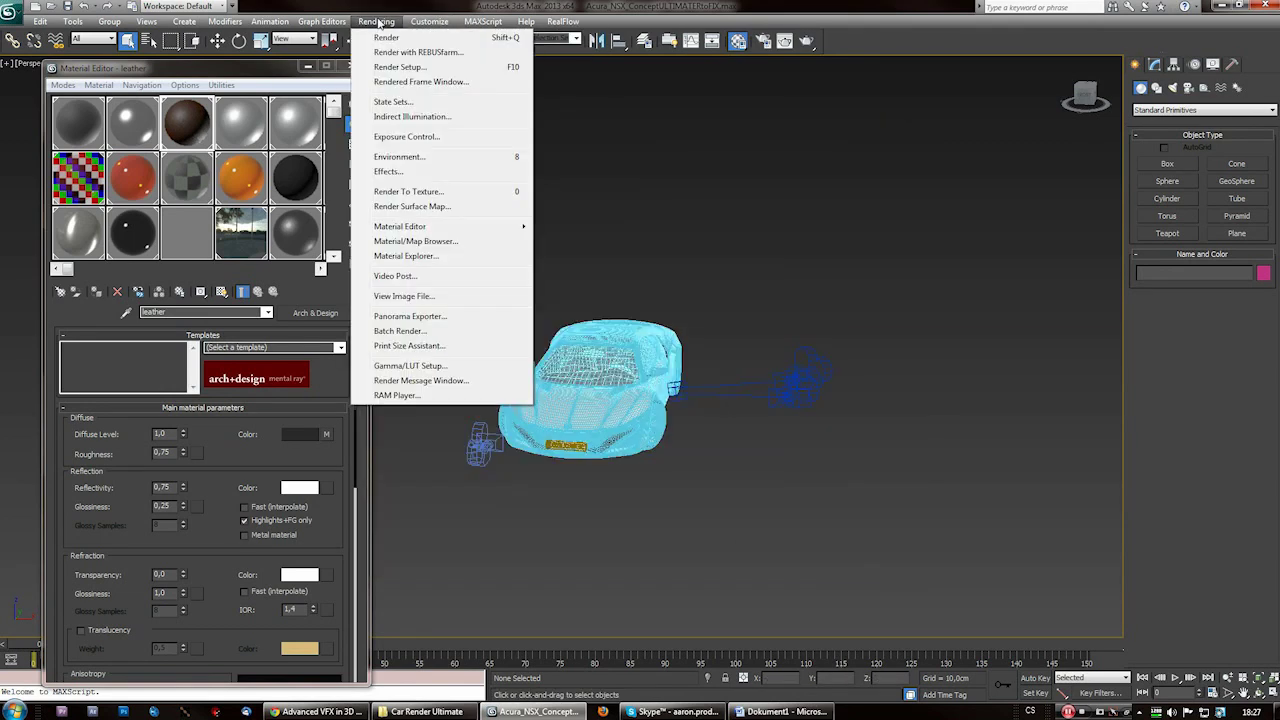
mouse_move(430, 21)
click(449, 238)
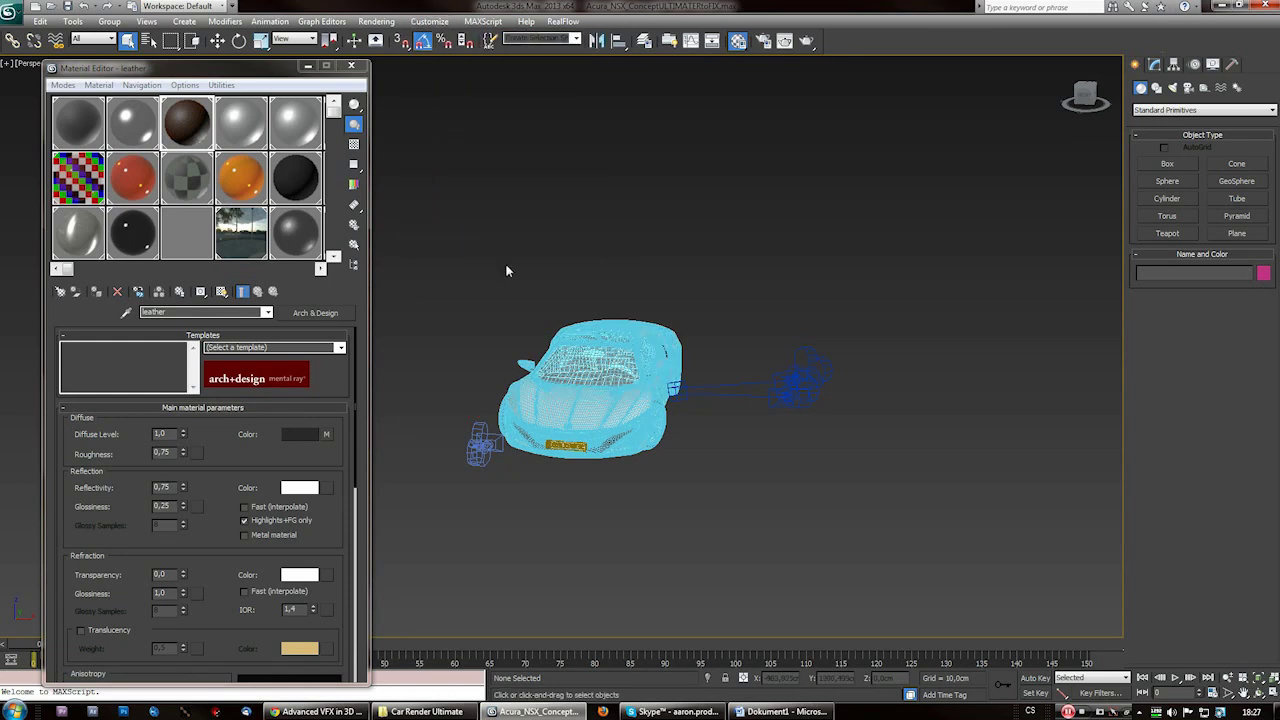
click(690, 170)
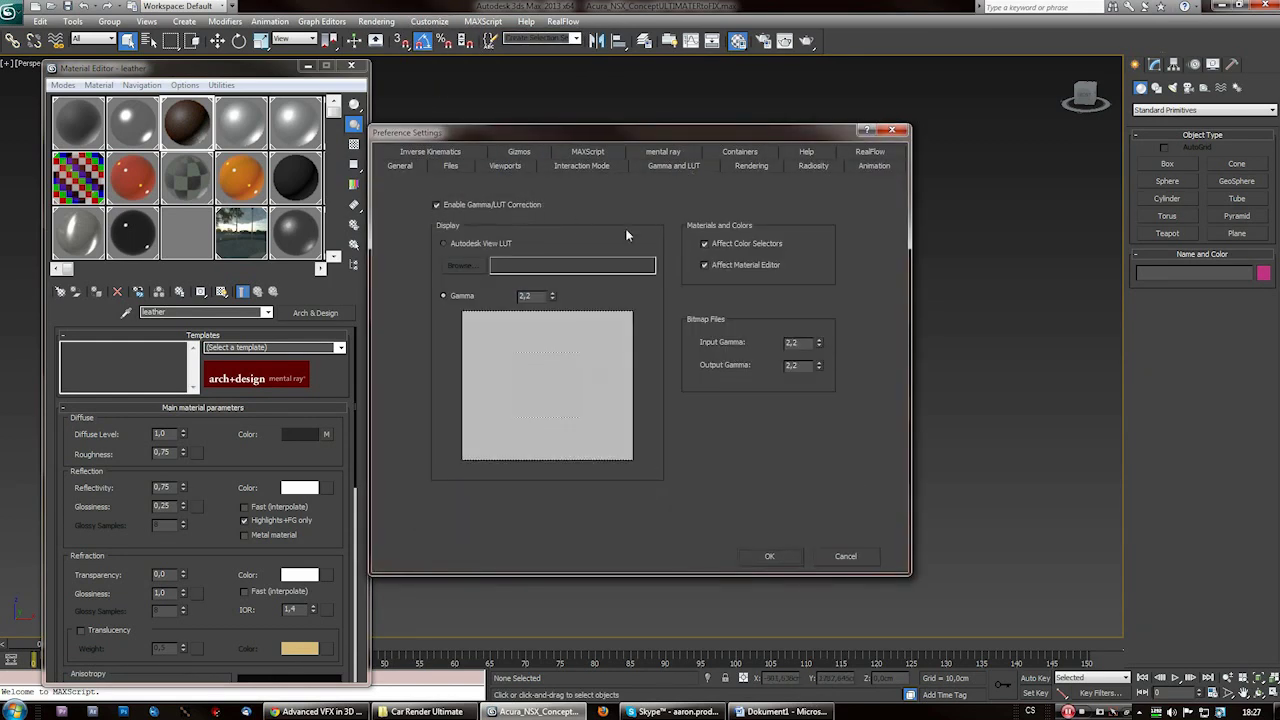
click(770, 557)
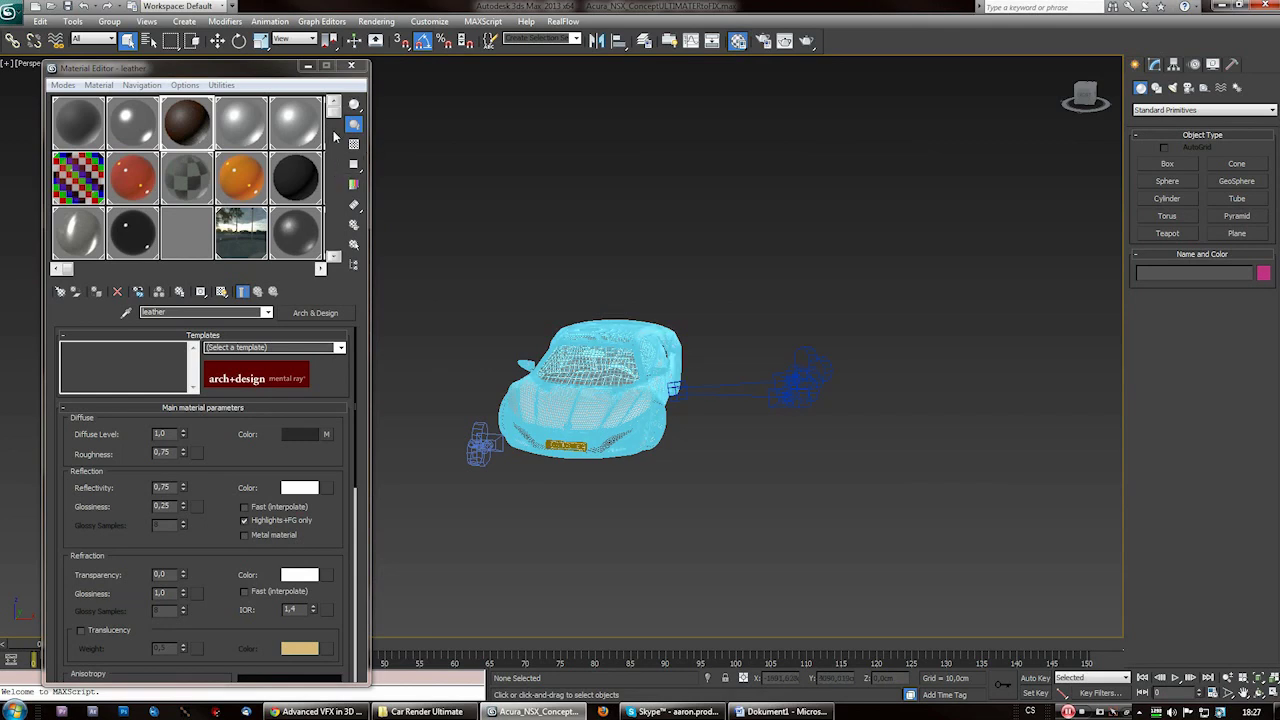
mouse_move(334, 111)
mouse_down()
mouse_move(336, 149)
mouse_move(337, 109)
mouse_up()
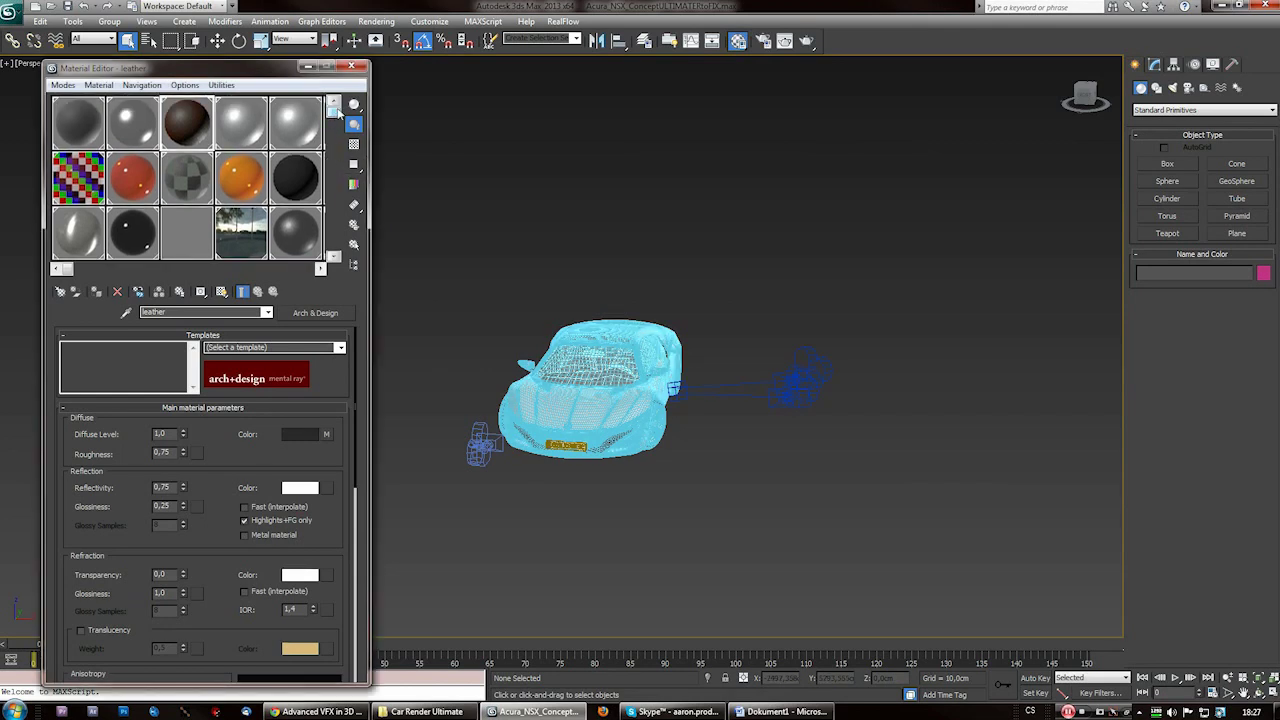
drag(213, 69, 221, 52)
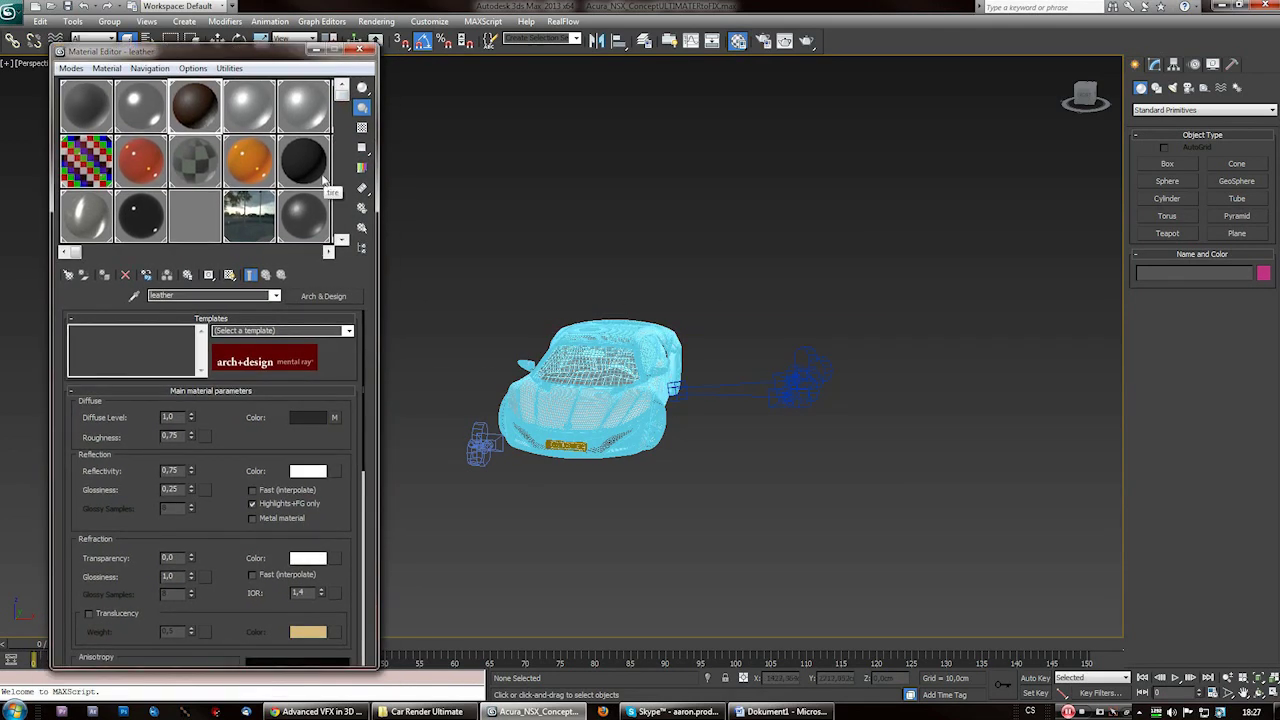
mouse_move(342, 99)
mouse_down()
mouse_move(343, 152)
mouse_move(345, 104)
mouse_up()
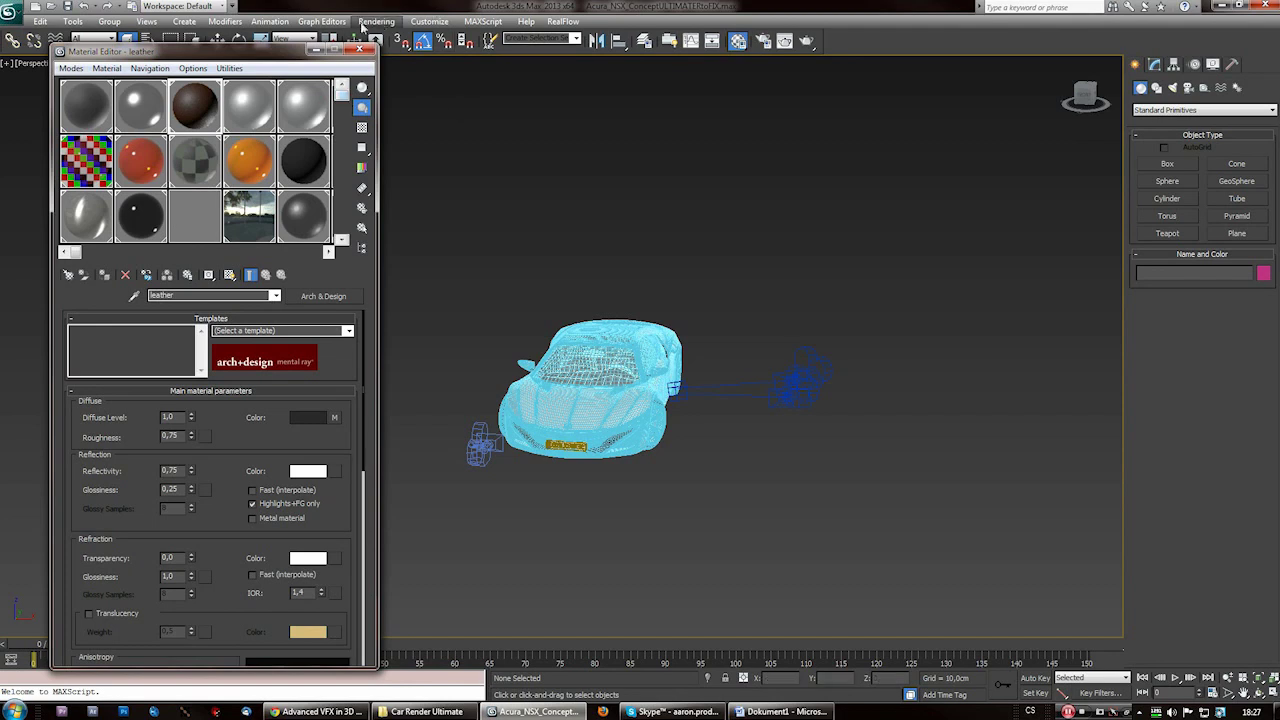
- Open the scene's Environment settings and choose a new Bitmap as the environment map
click(377, 21)
click(423, 158)
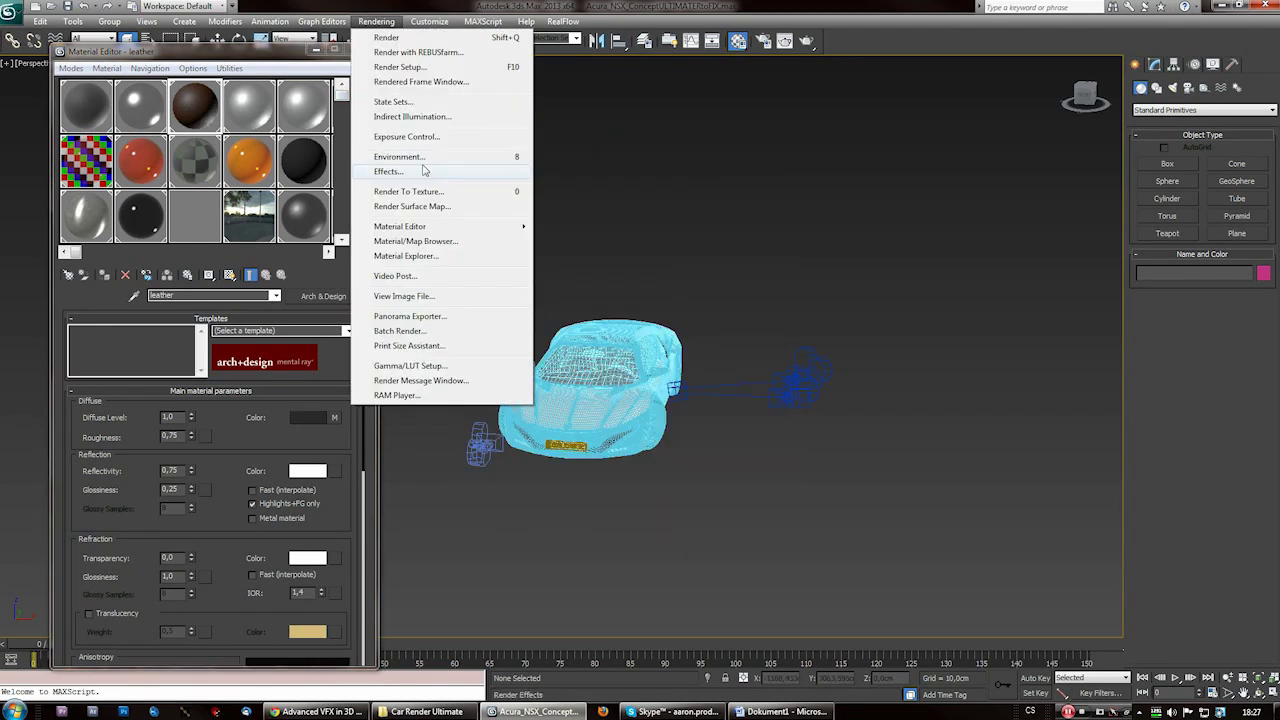
click(423, 158)
click(642, 252)
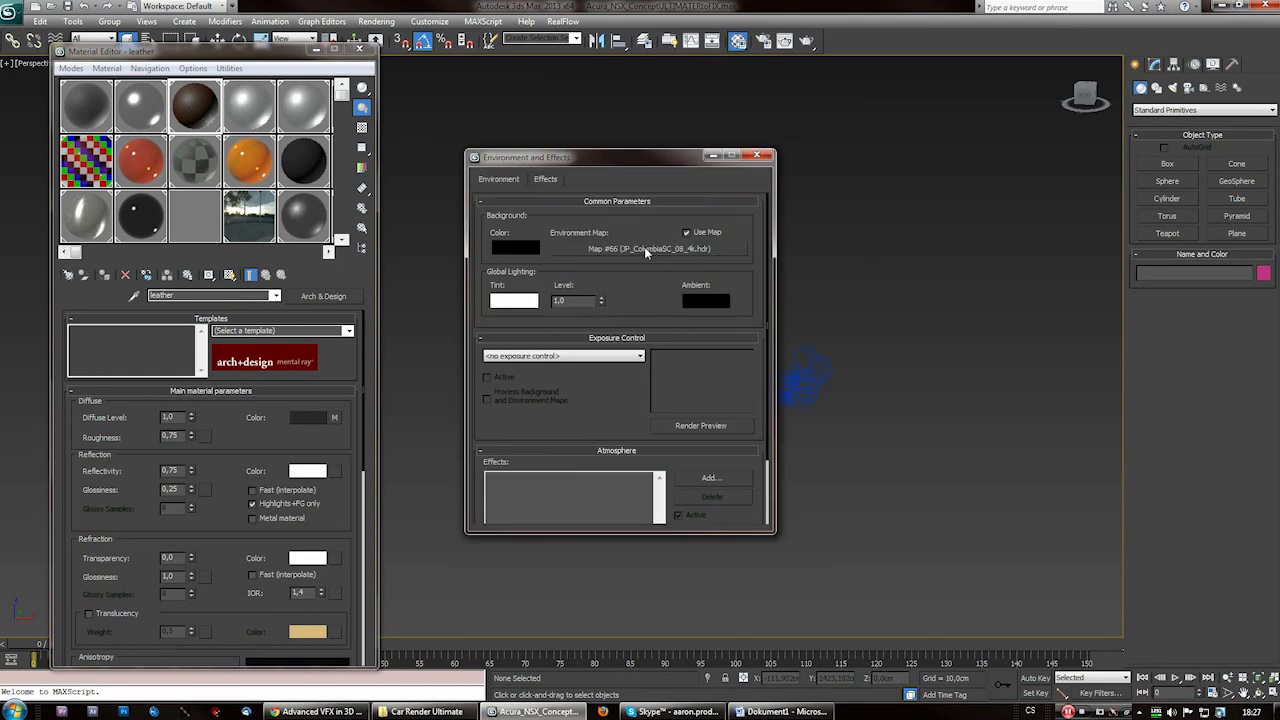
click(644, 248)
text(bitmap)
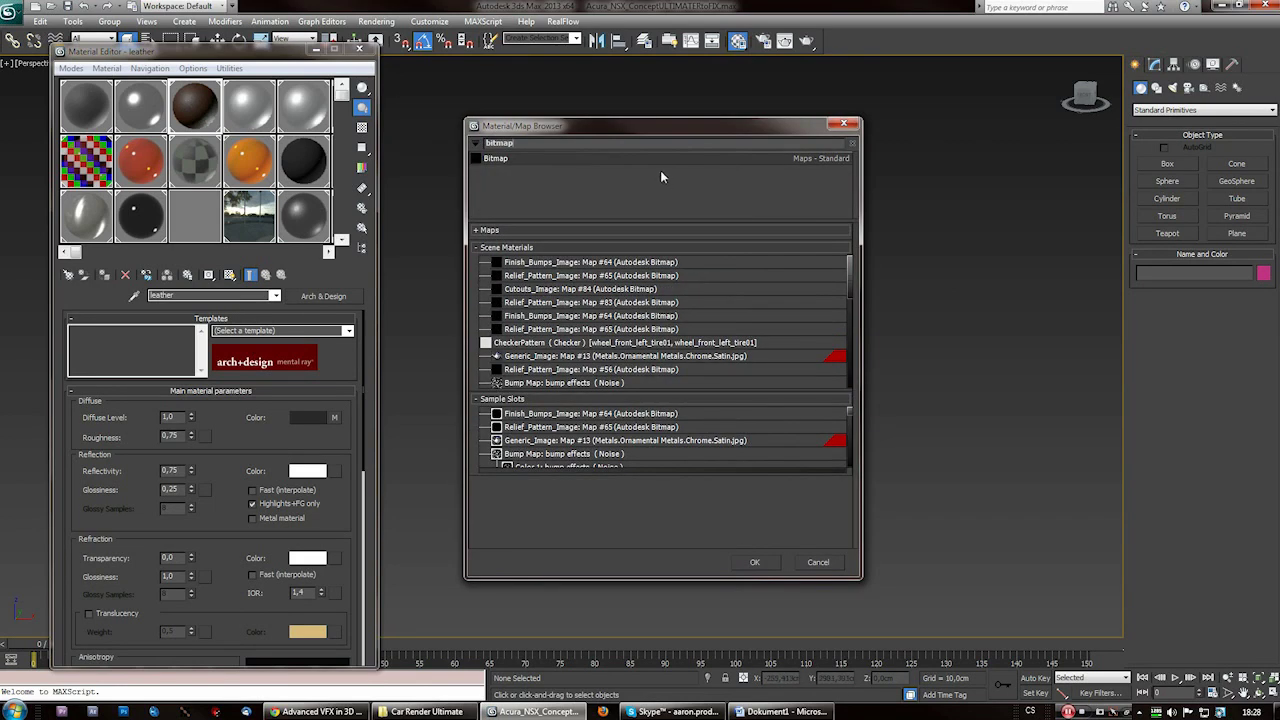
double_click(618, 161)
- Load JP_ColumbiaSC_03_4k.hdr from the HDRI folder within 3D Models with 16 bit/chan Linear storage, and close the environment settings
click(287, 136)
click(238, 148)
scroll(403, 277, down, 3)
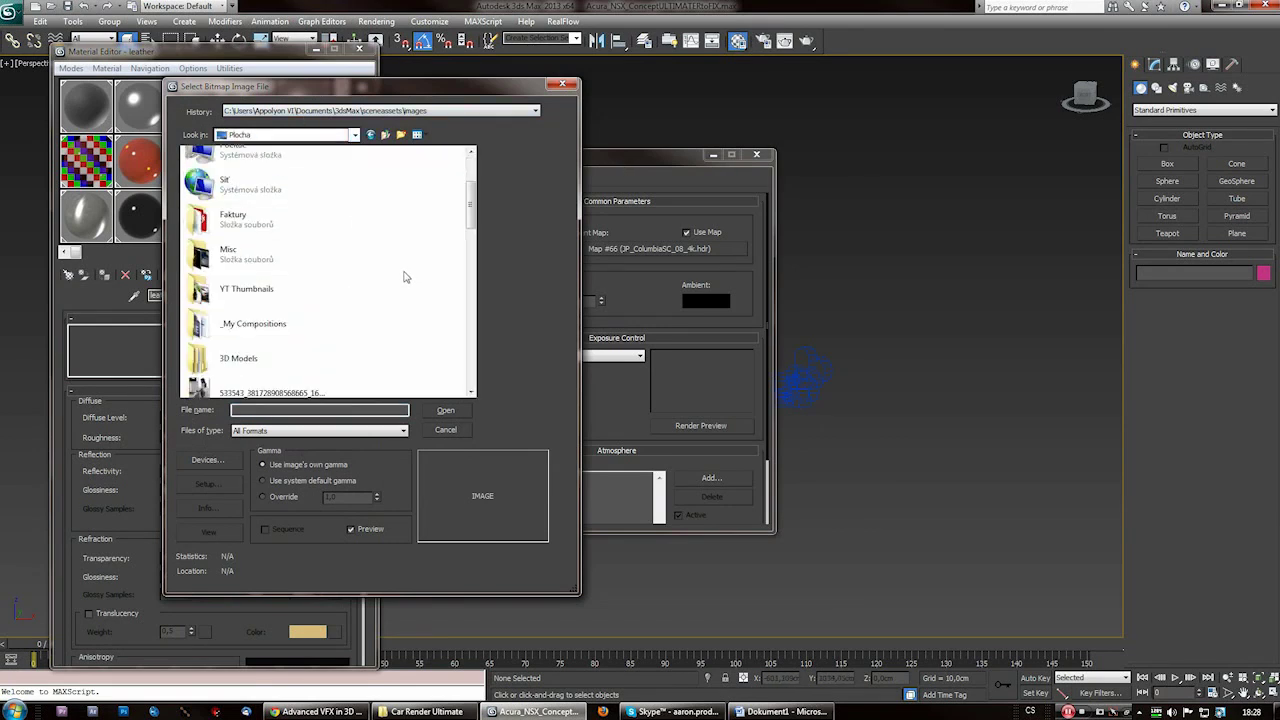
click(298, 299)
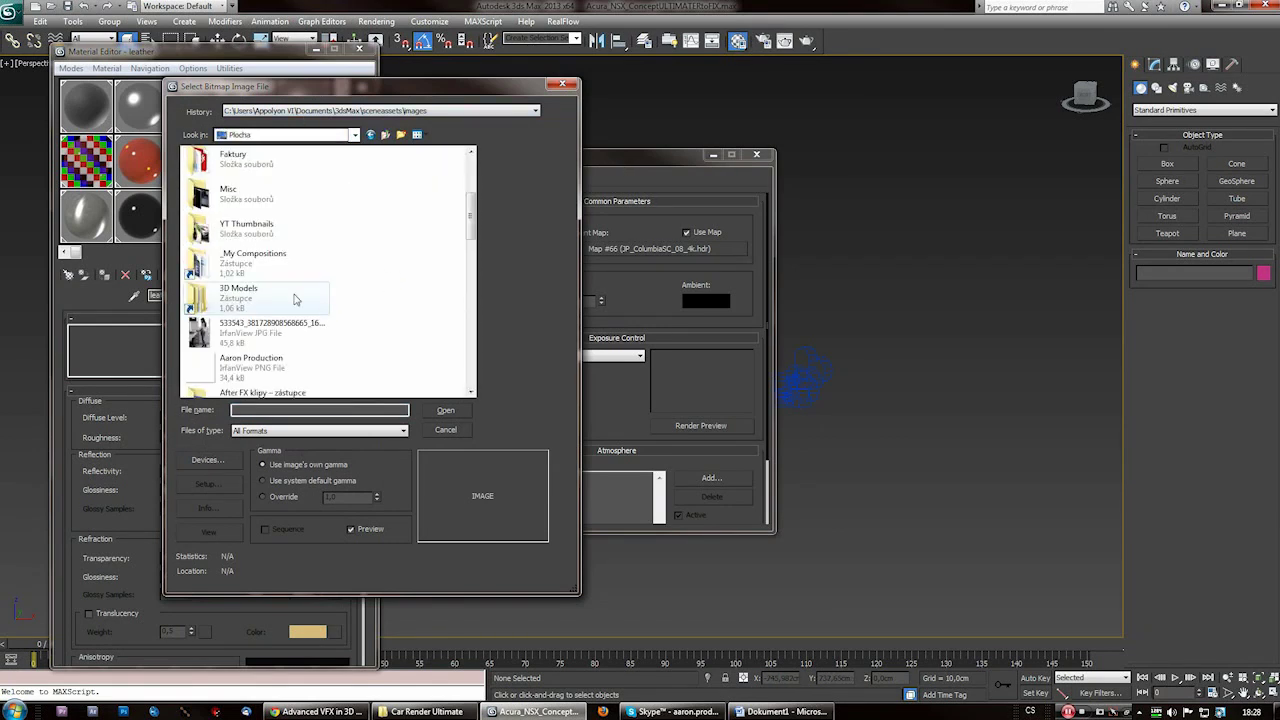
double_click(296, 292)
double_click(228, 232)
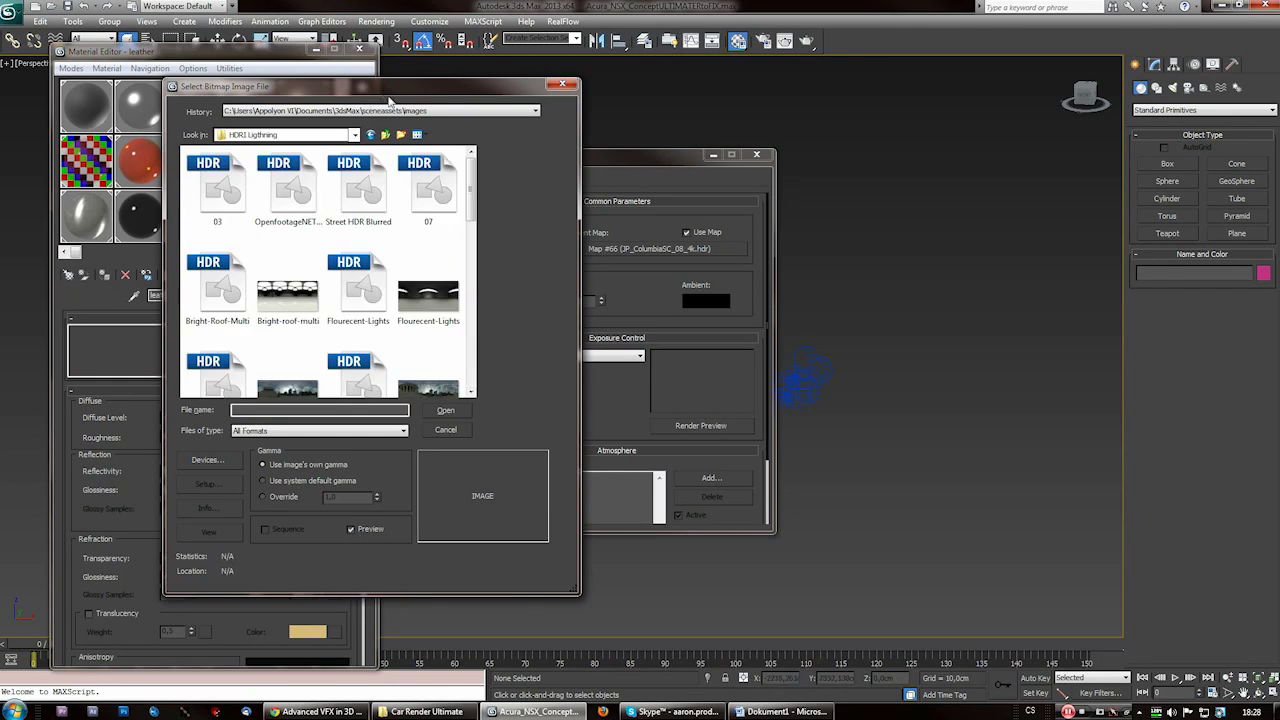
drag(471, 182, 475, 245)
click(215, 240)
click(445, 411)
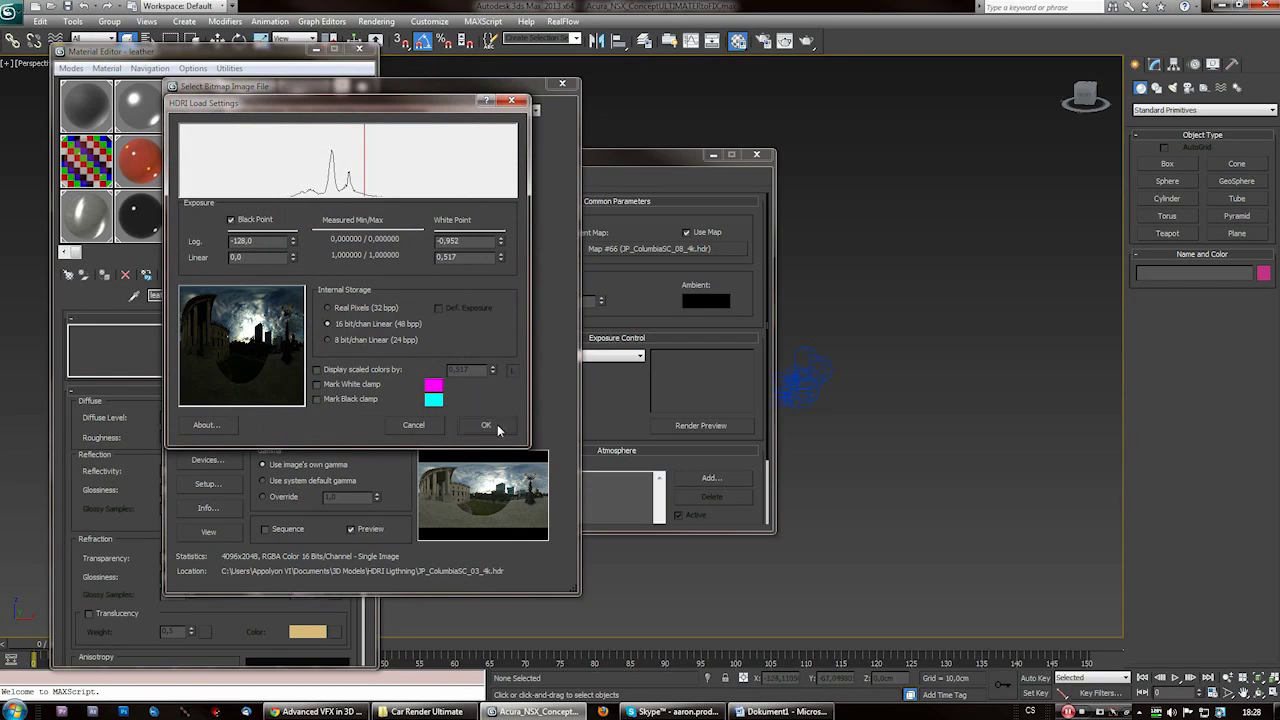
click(496, 426)
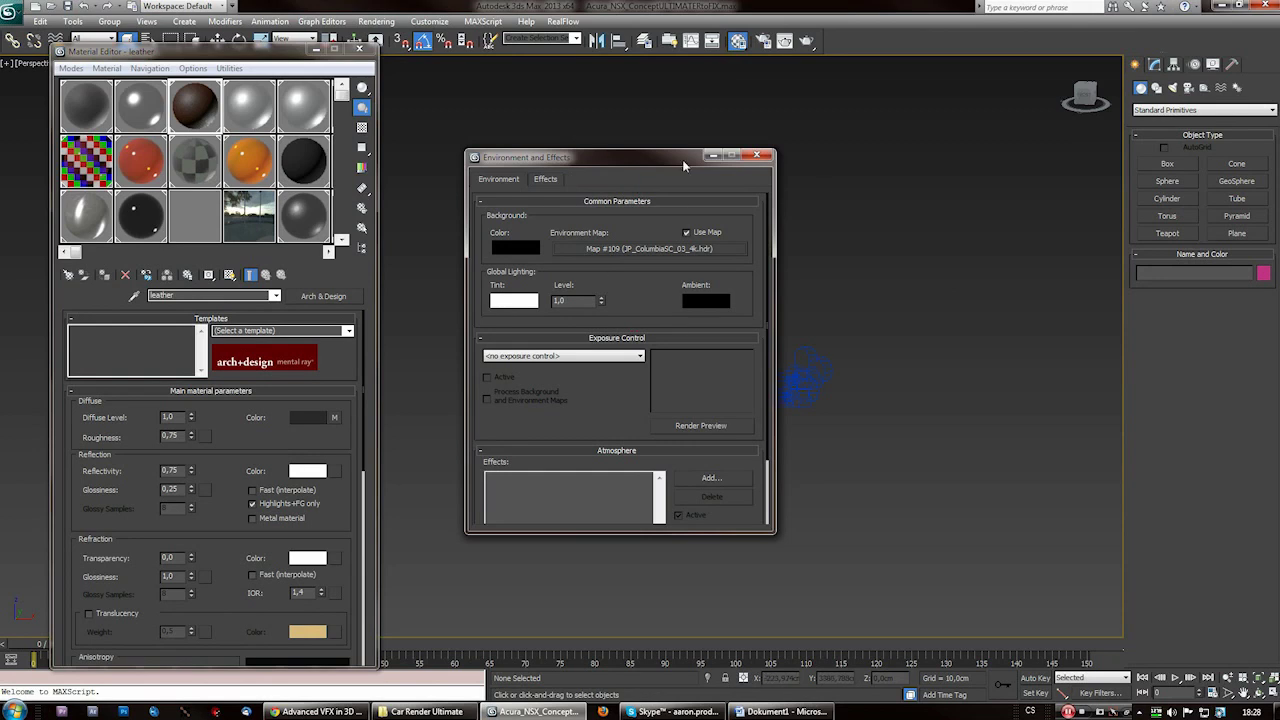
drag(684, 165, 700, 141)
click(773, 132)
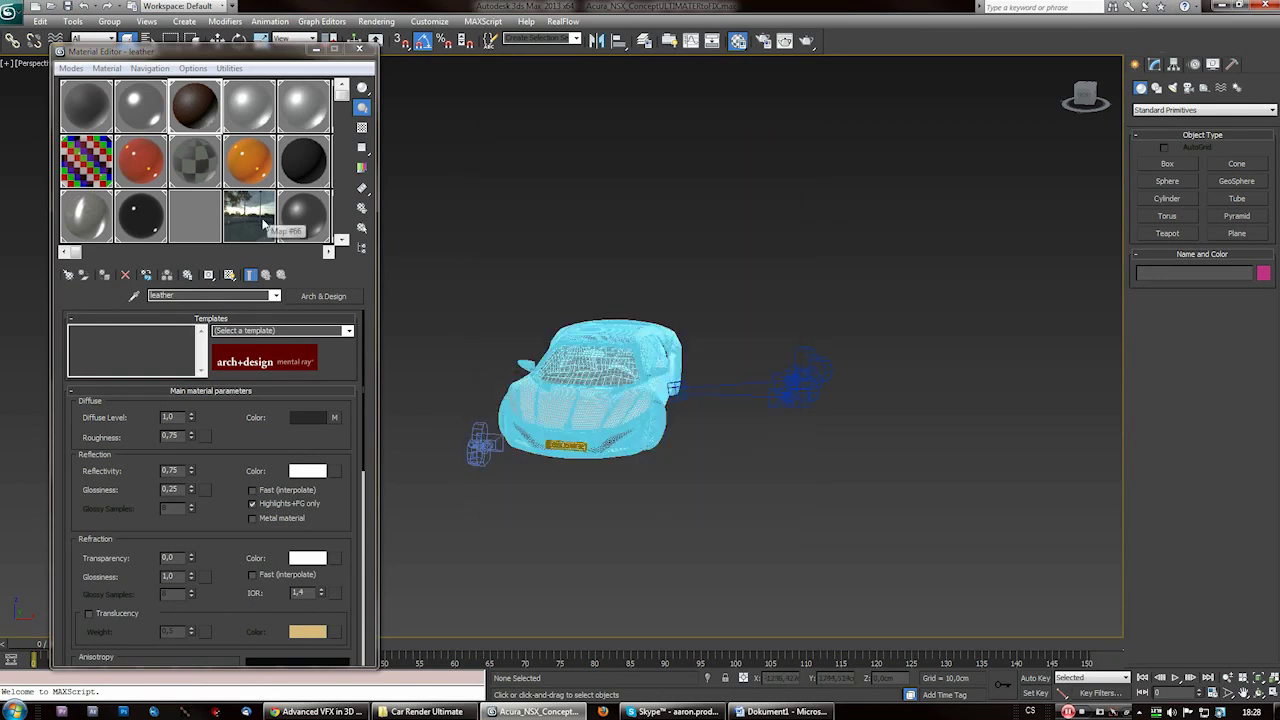
- Replace the old environment map's sample slot with the scene's JP_ColumbiaSC_03_4k.hdr environment map
click(265, 226)
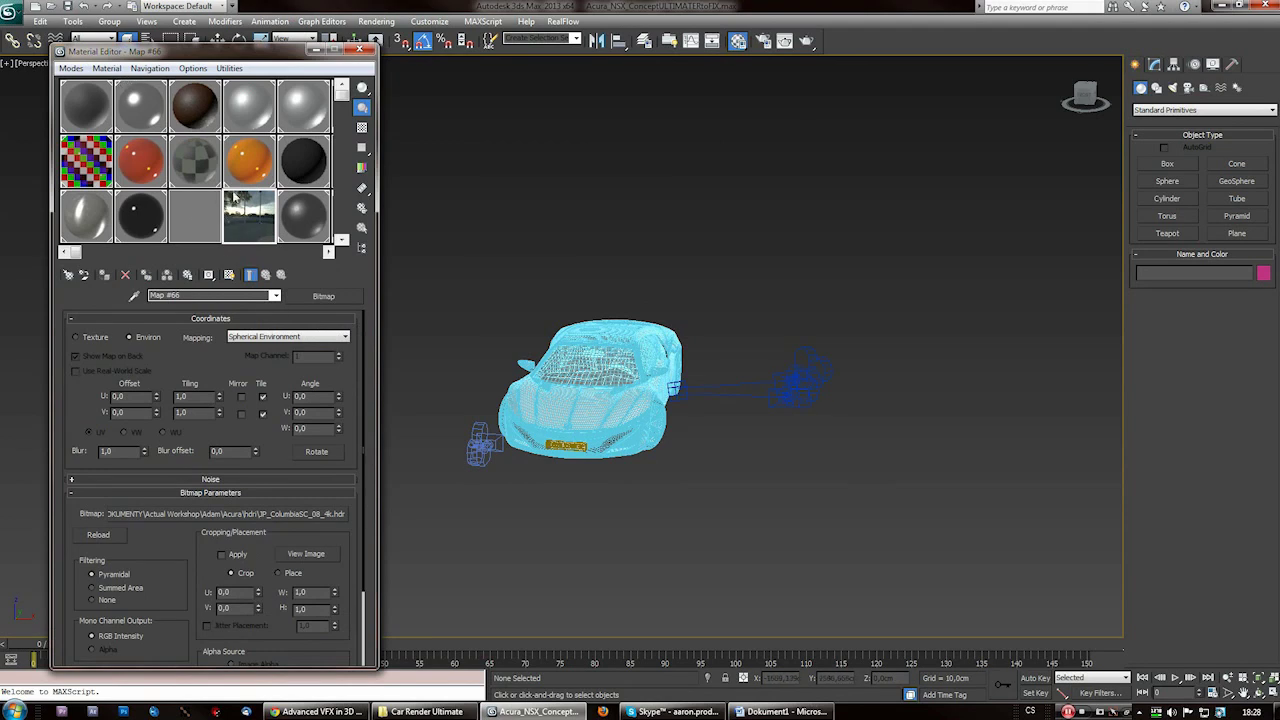
click(107, 68)
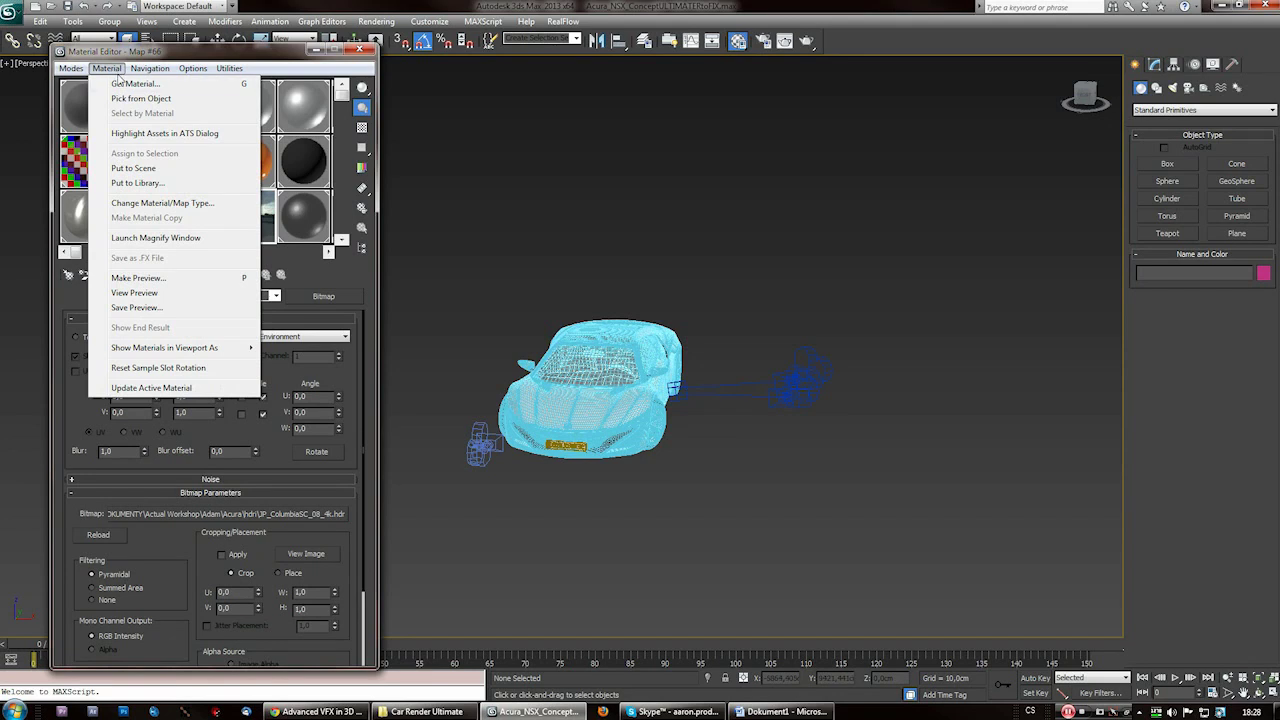
click(133, 84)
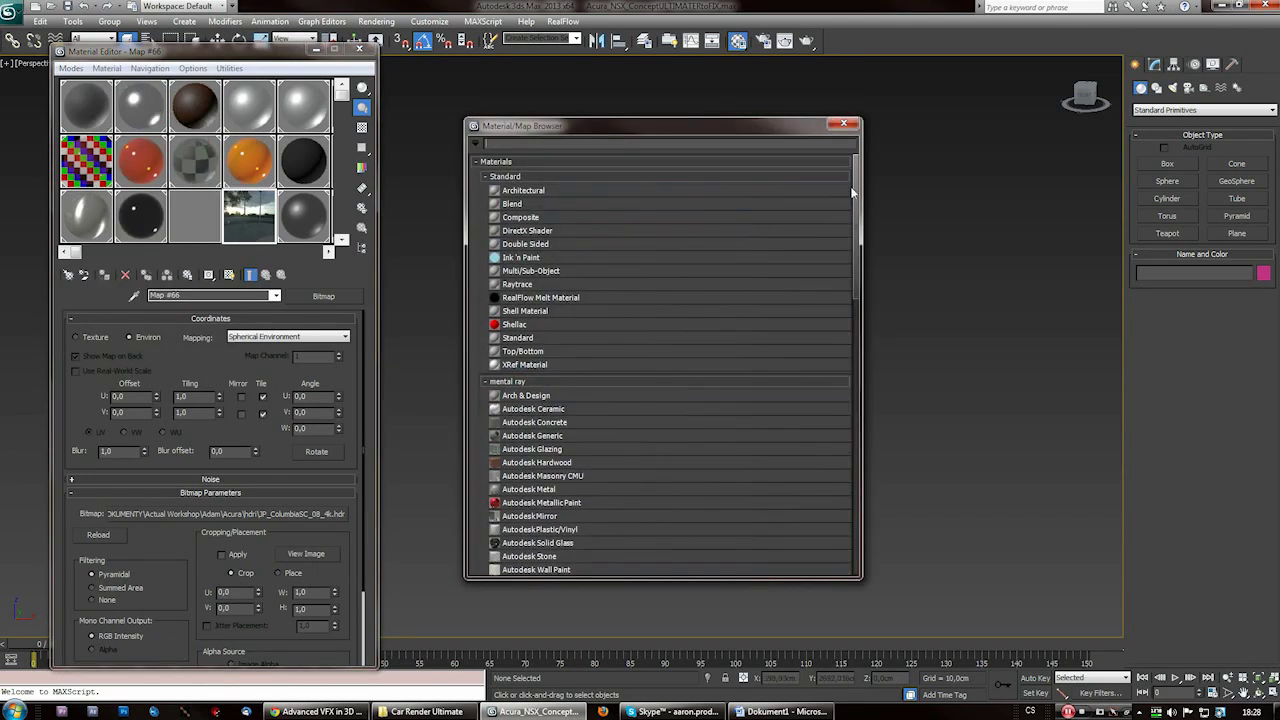
drag(853, 190, 875, 413)
click(107, 68)
click(133, 84)
drag(853, 192, 869, 465)
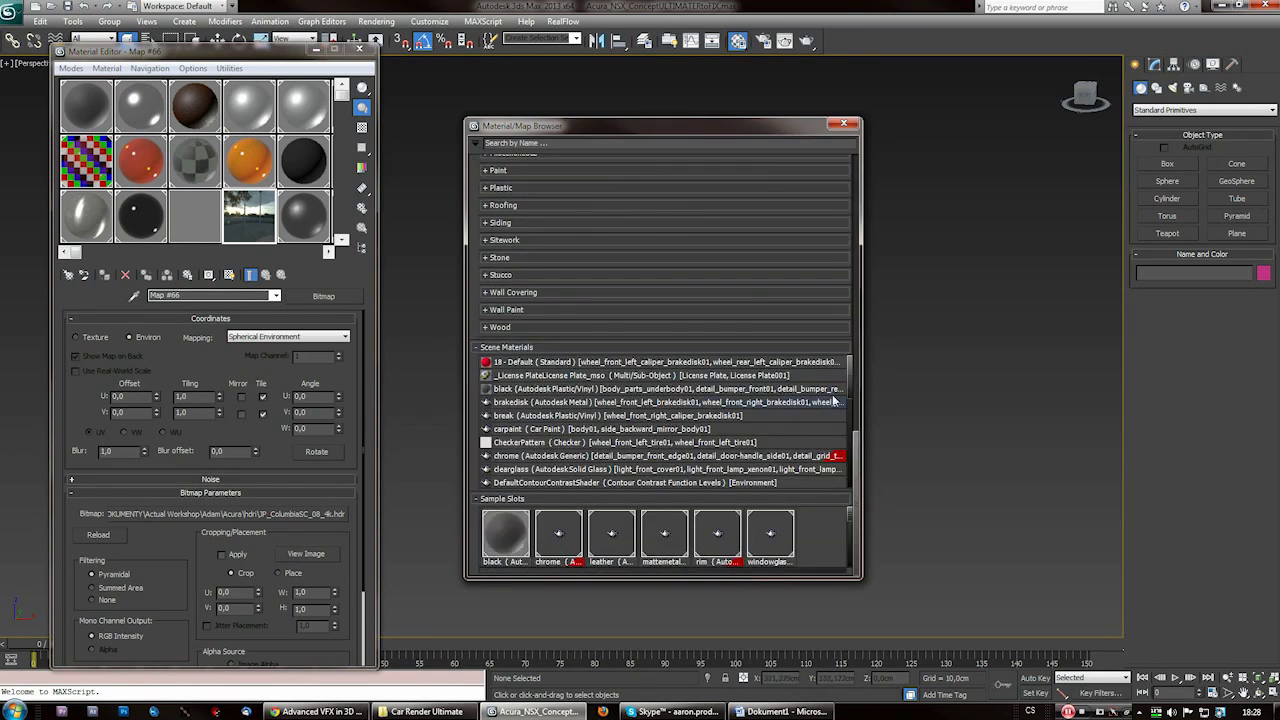
drag(849, 372, 850, 418)
double_click(550, 413)
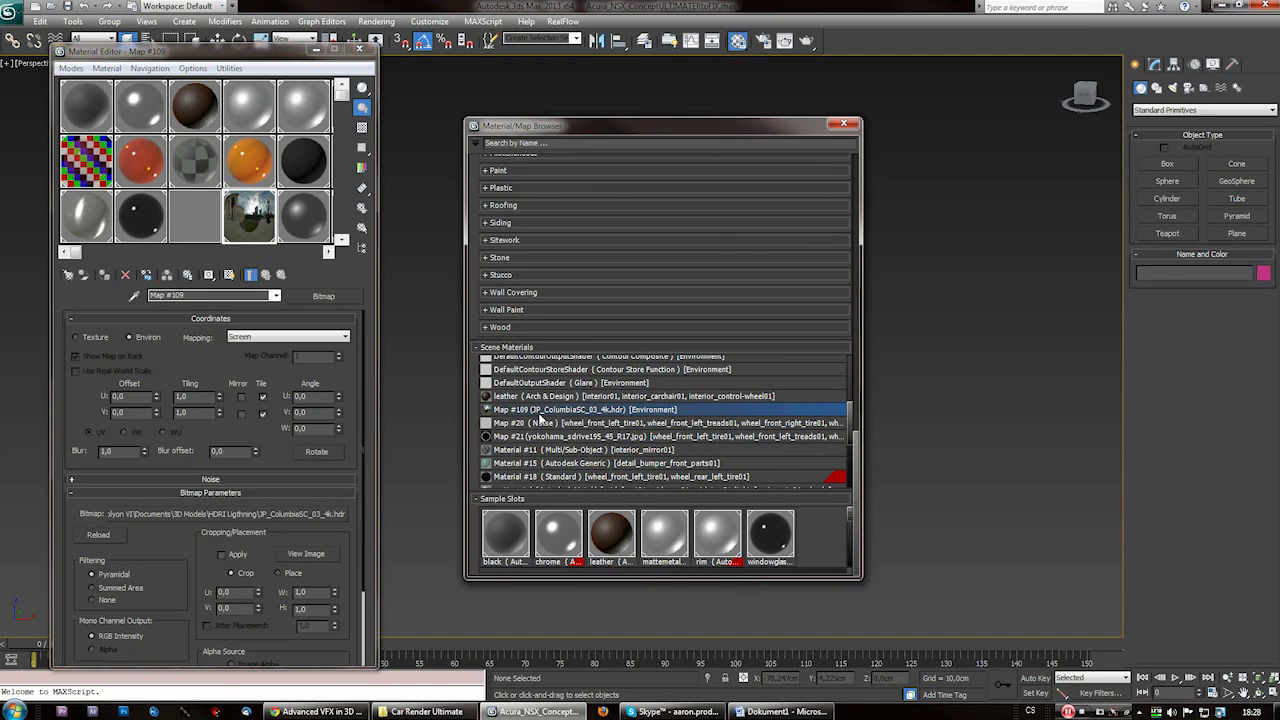
click(845, 125)
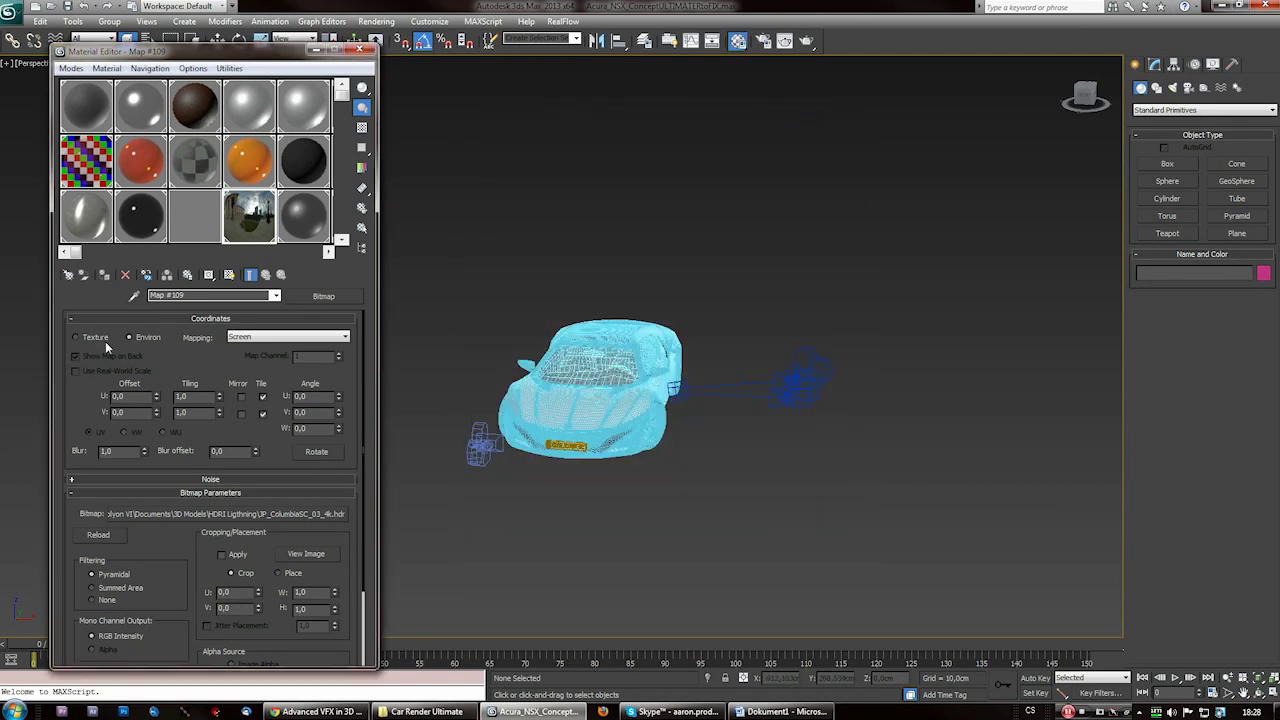
- Set the HDR map's mapping to Spherical Environment and its U tiling to 3,7
click(263, 338)
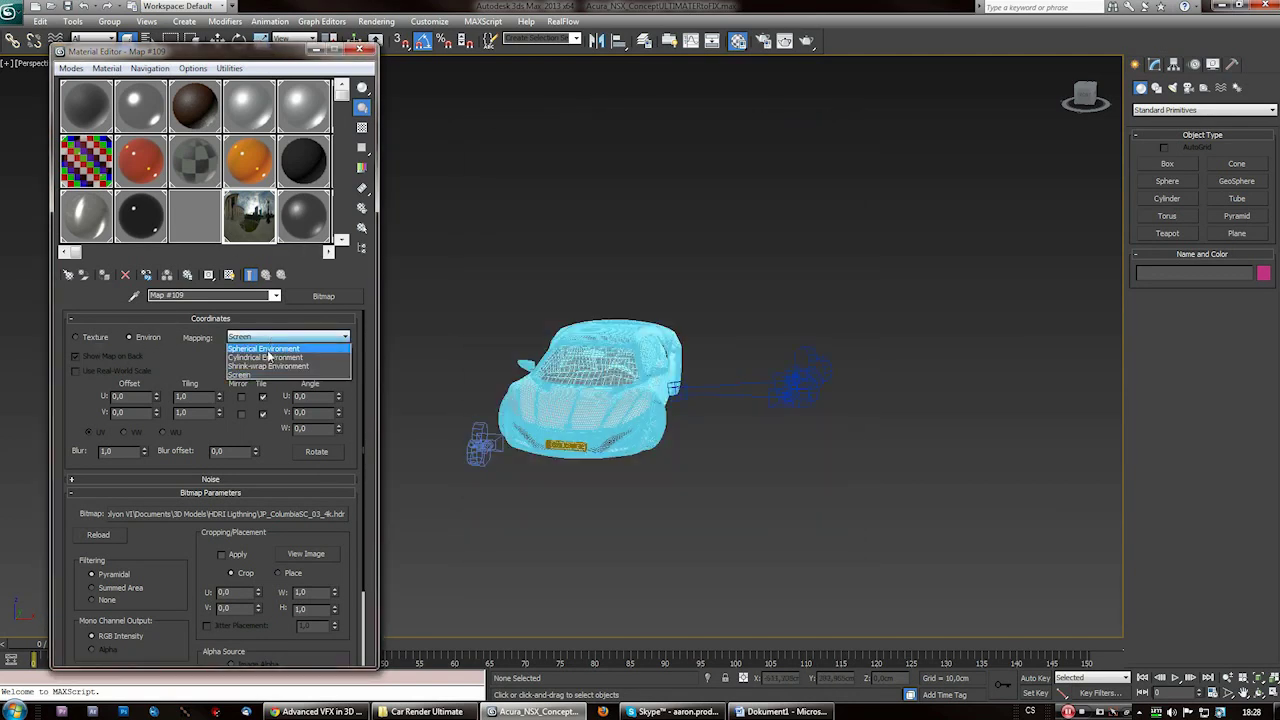
click(270, 347)
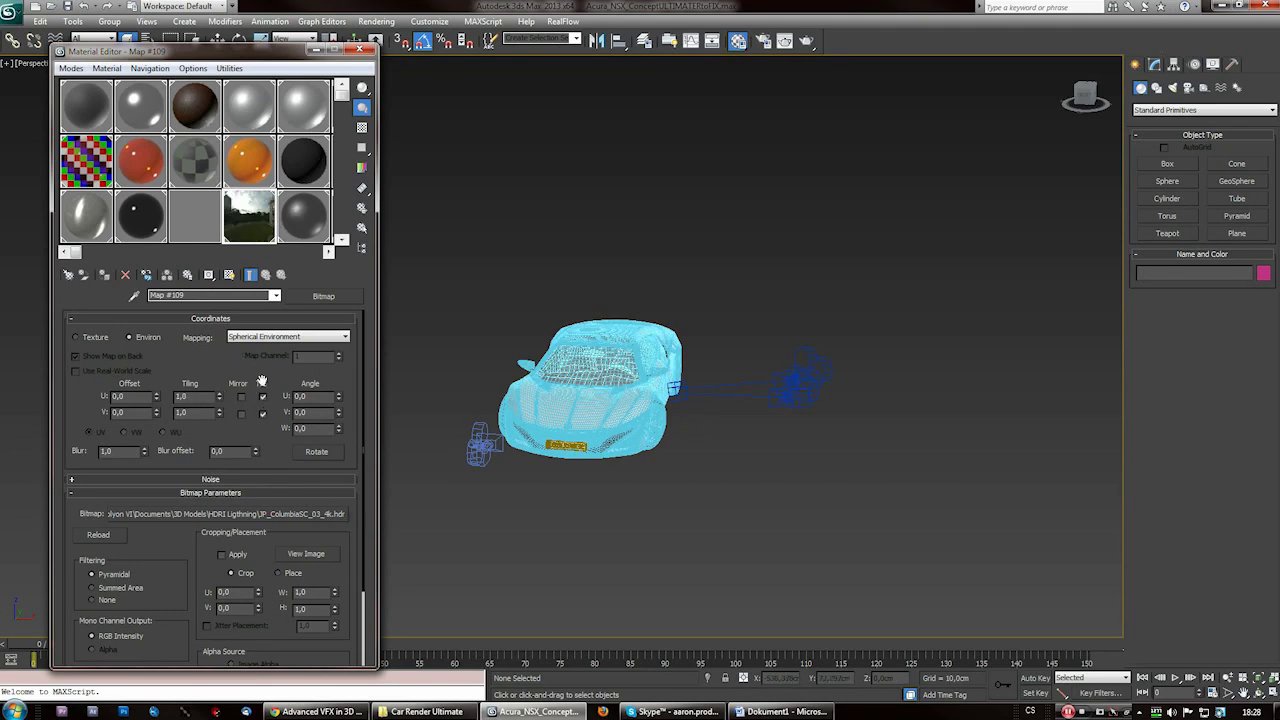
click(219, 400)
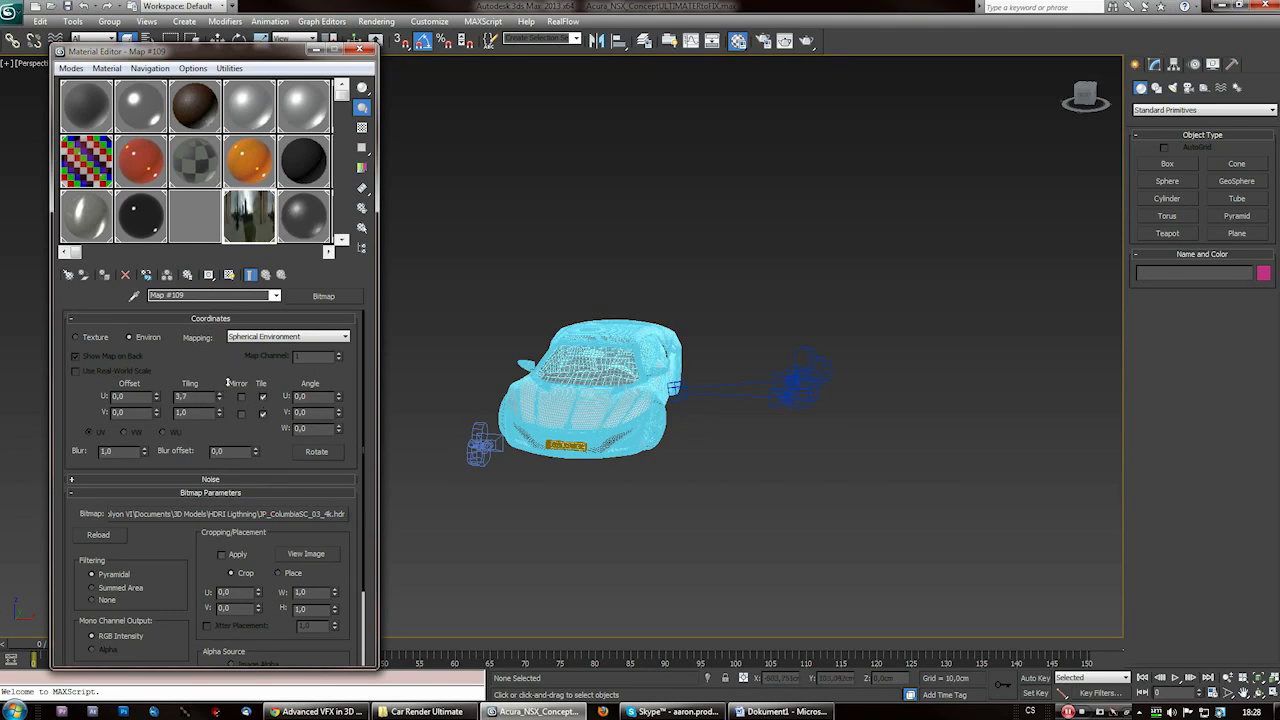
- Set the HDR map's U tiling to 1,0 and move the Material Editor aside
key(Return)
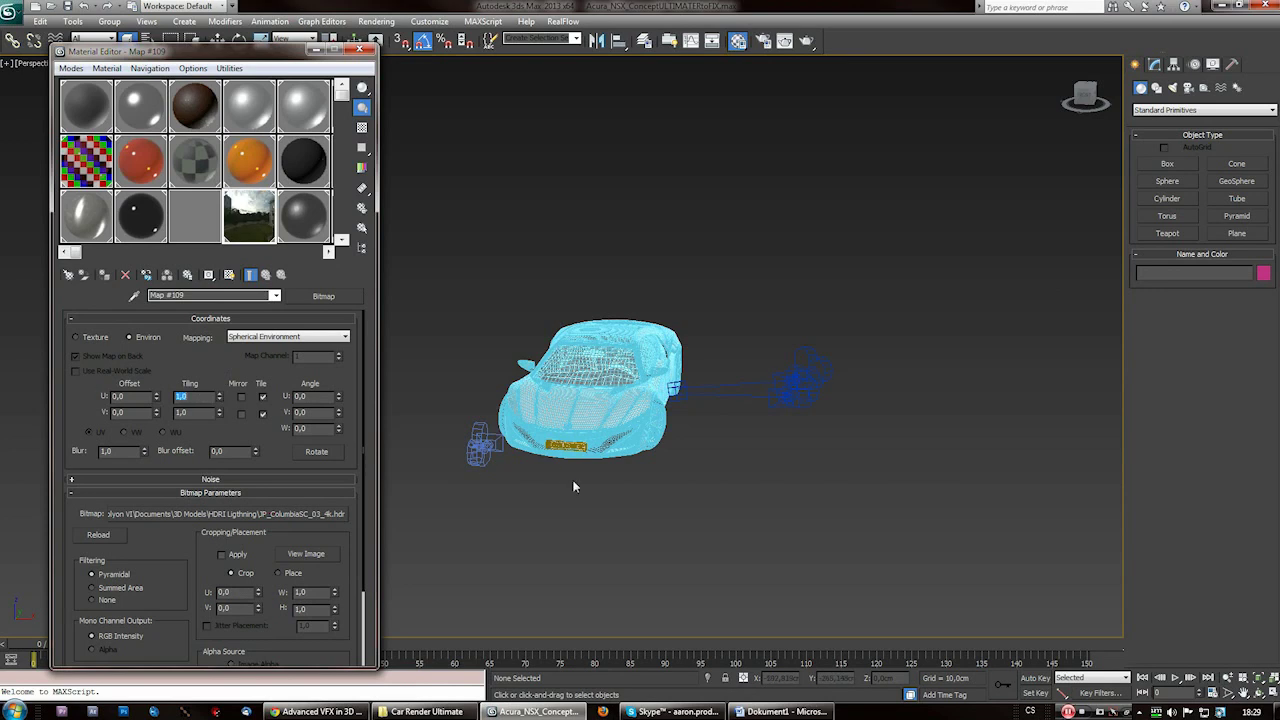
alt+middle_drag(595, 520, 561, 377)
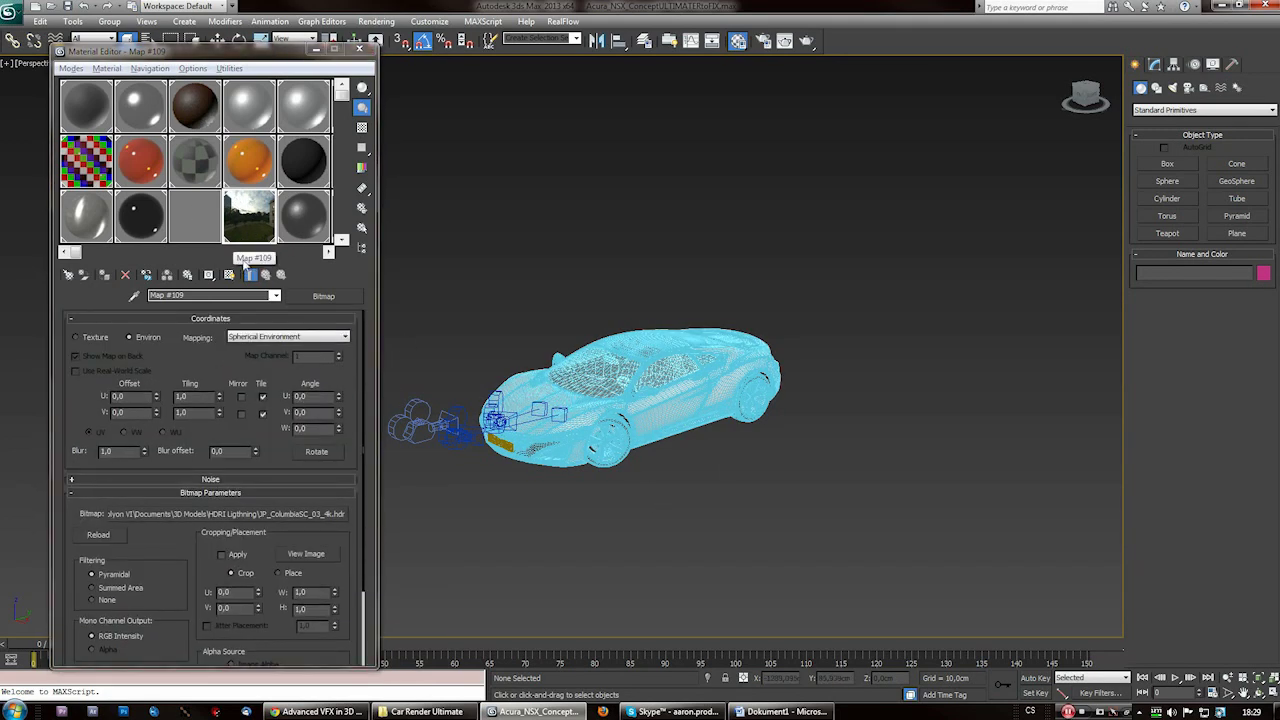
click(364, 349)
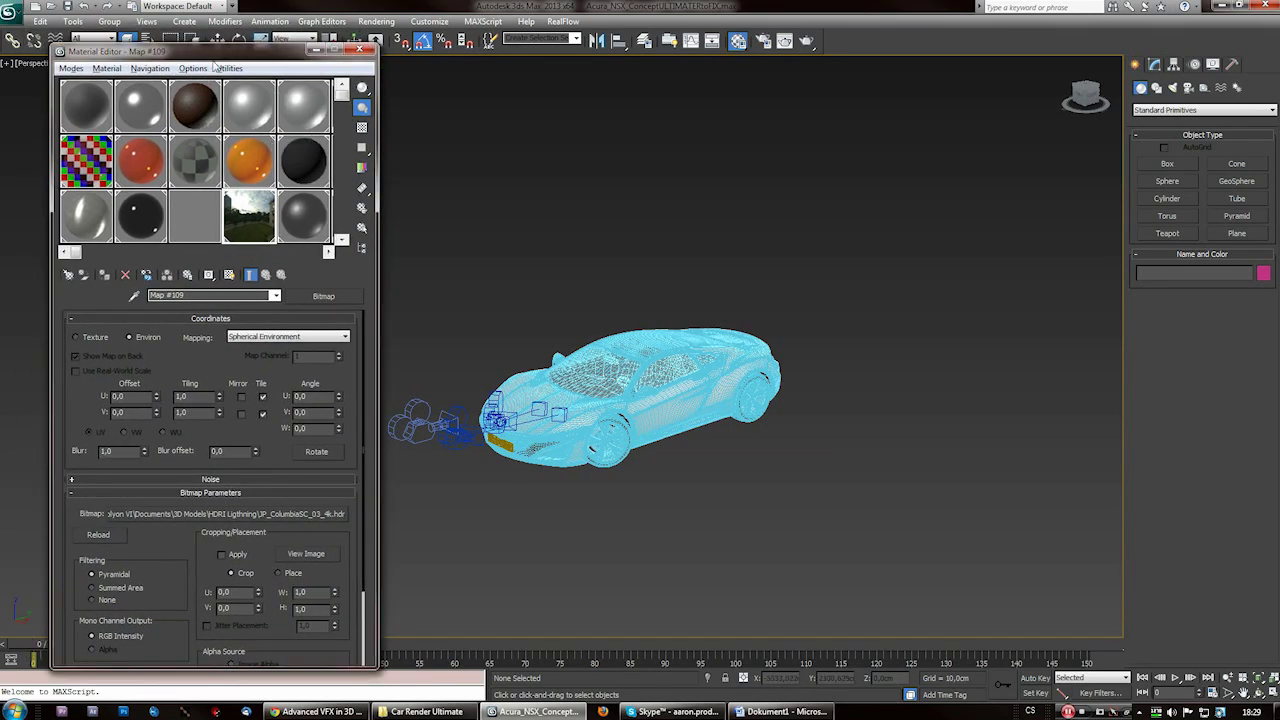
drag(215, 55, 190, 41)
- Create a ground plane under the car, about 1505 cm long and 1284 cm wide
alt+middle_drag(523, 435, 771, 425)
click(1236, 232)
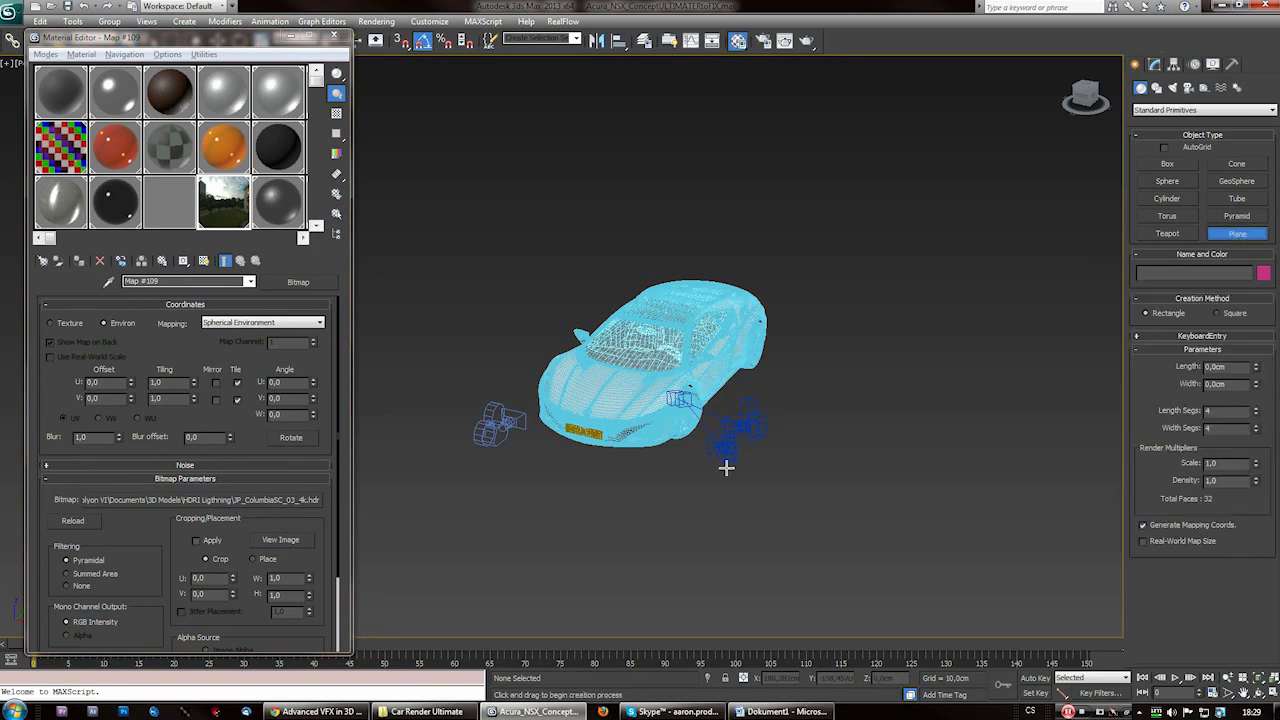
alt+middle_drag(726, 466, 758, 483)
drag(364, 201, 508, 376)
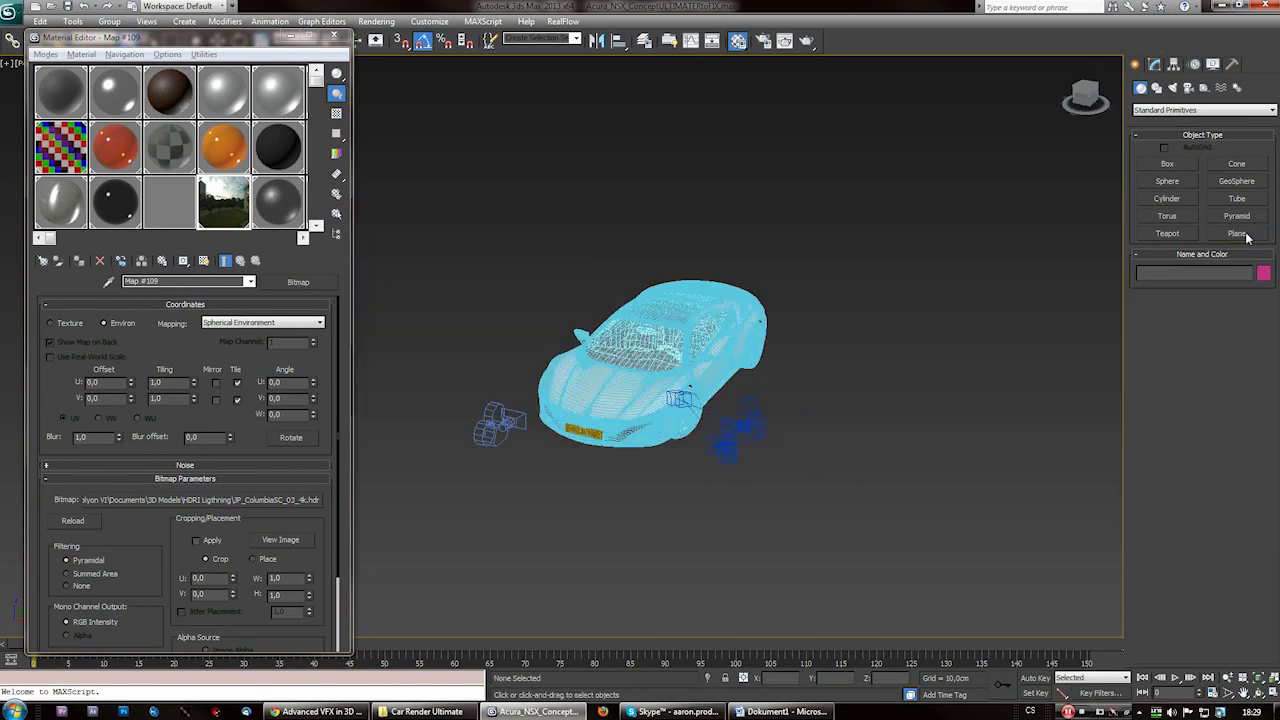
click(1245, 235)
alt+middle_drag(726, 466, 757, 481)
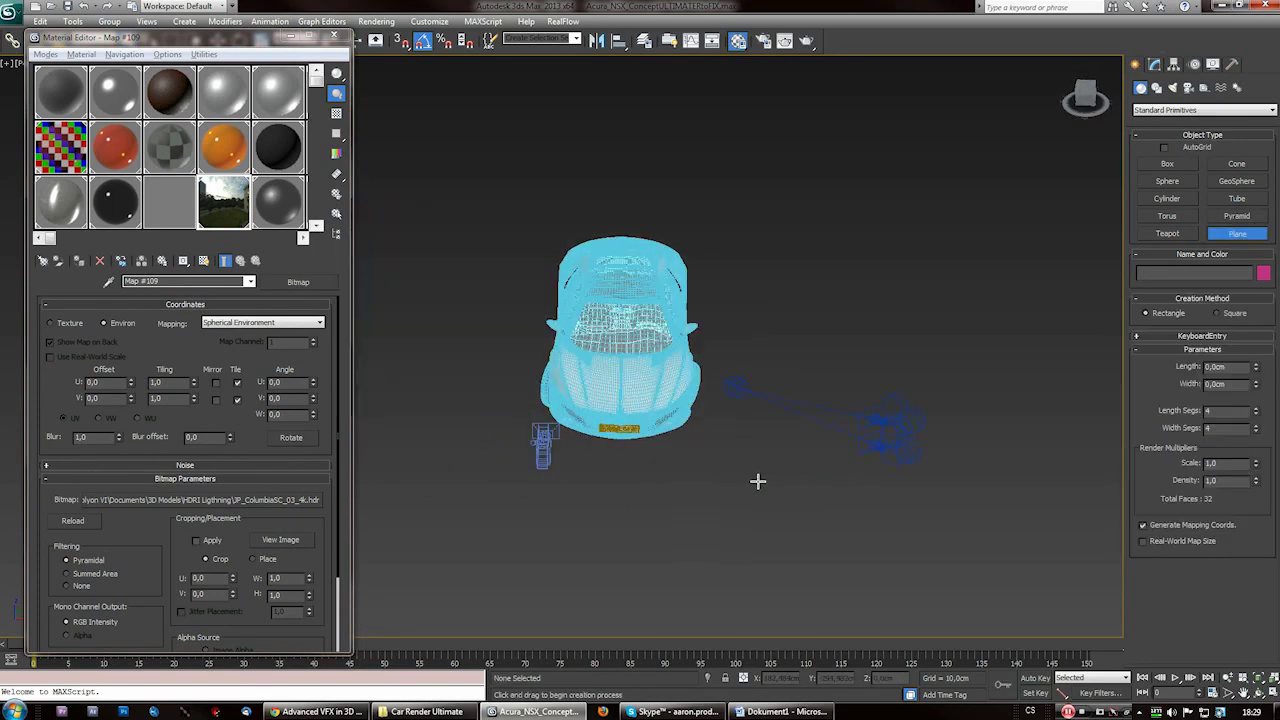
scroll(758, 483, down, 3)
drag(364, 201, 497, 390)
drag(497, 390, 897, 559)
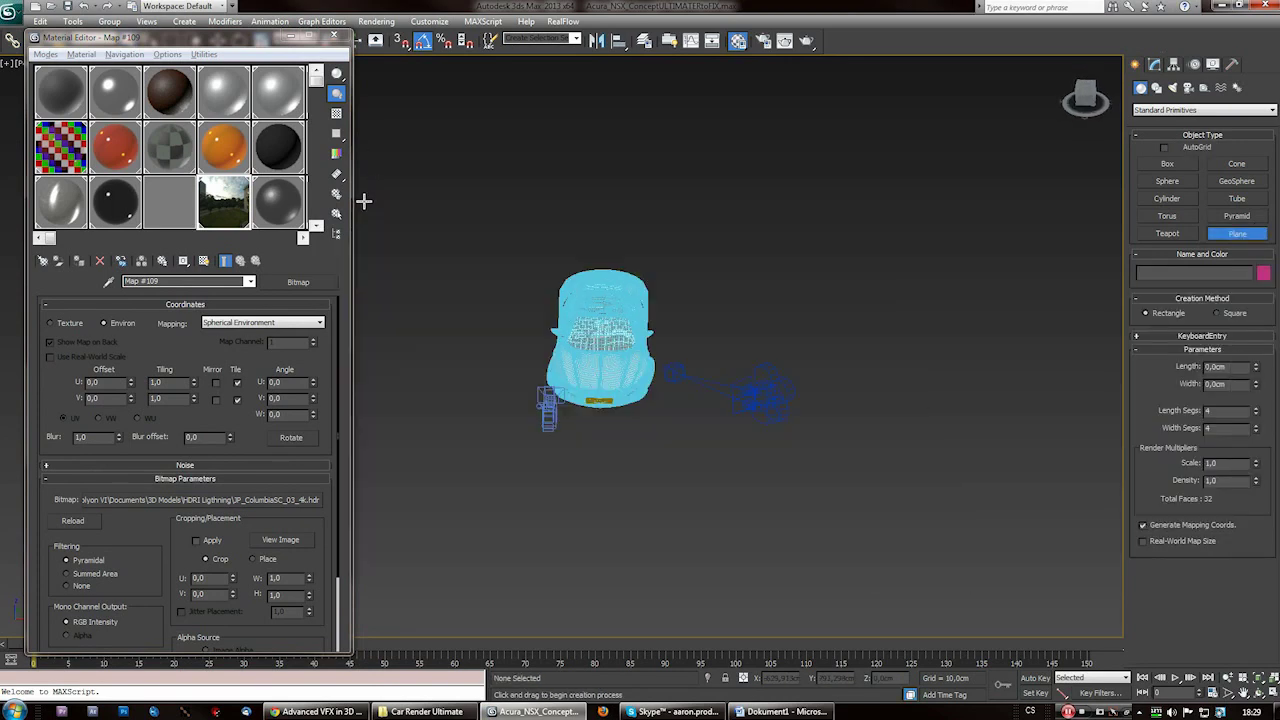
drag(363, 201, 986, 581)
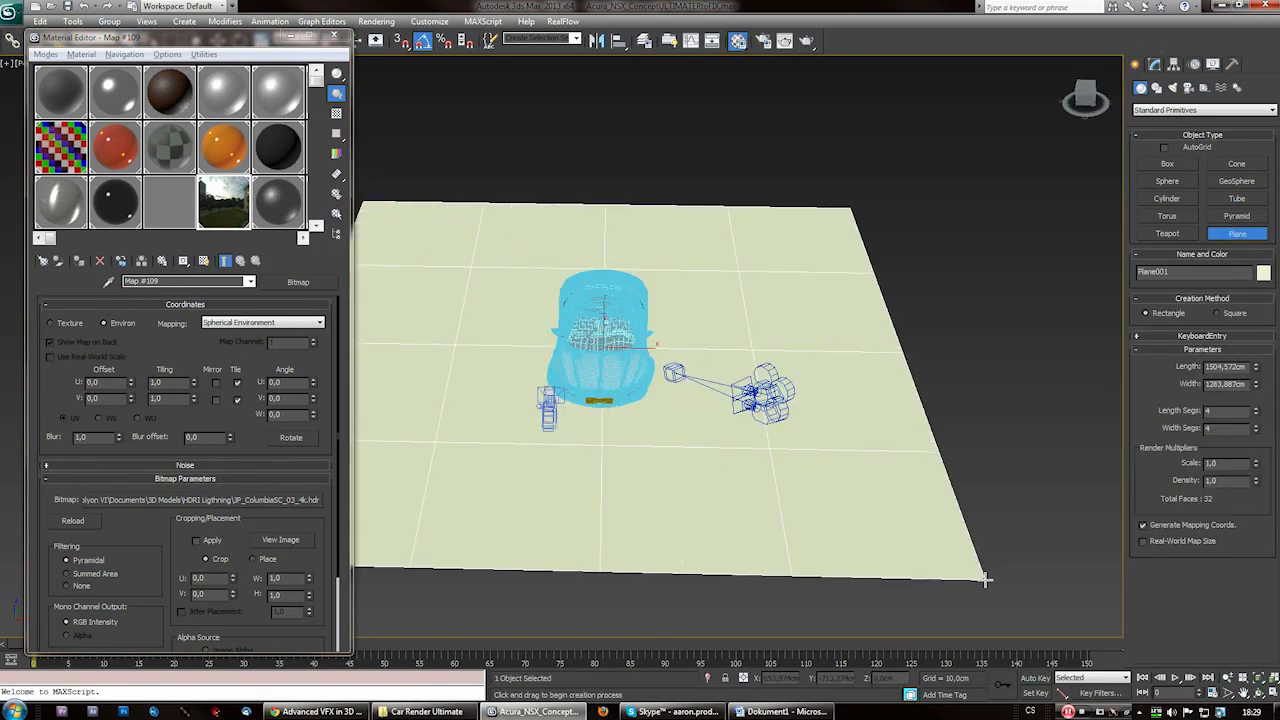
right_click(935, 437)
- Select the black 20 - Default sample material and choose Matte/Shadow/Reflection as its material type
alt+middle_drag(795, 525, 645, 495)
drag(317, 82, 334, 230)
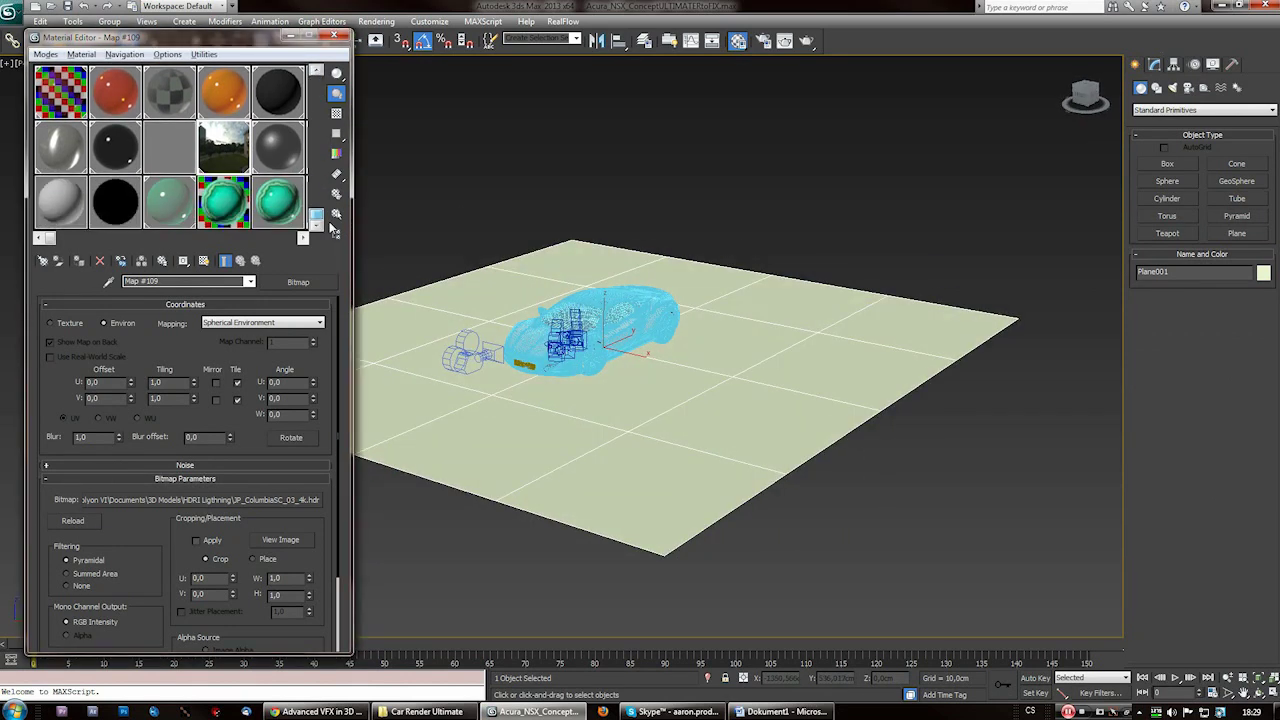
click(113, 213)
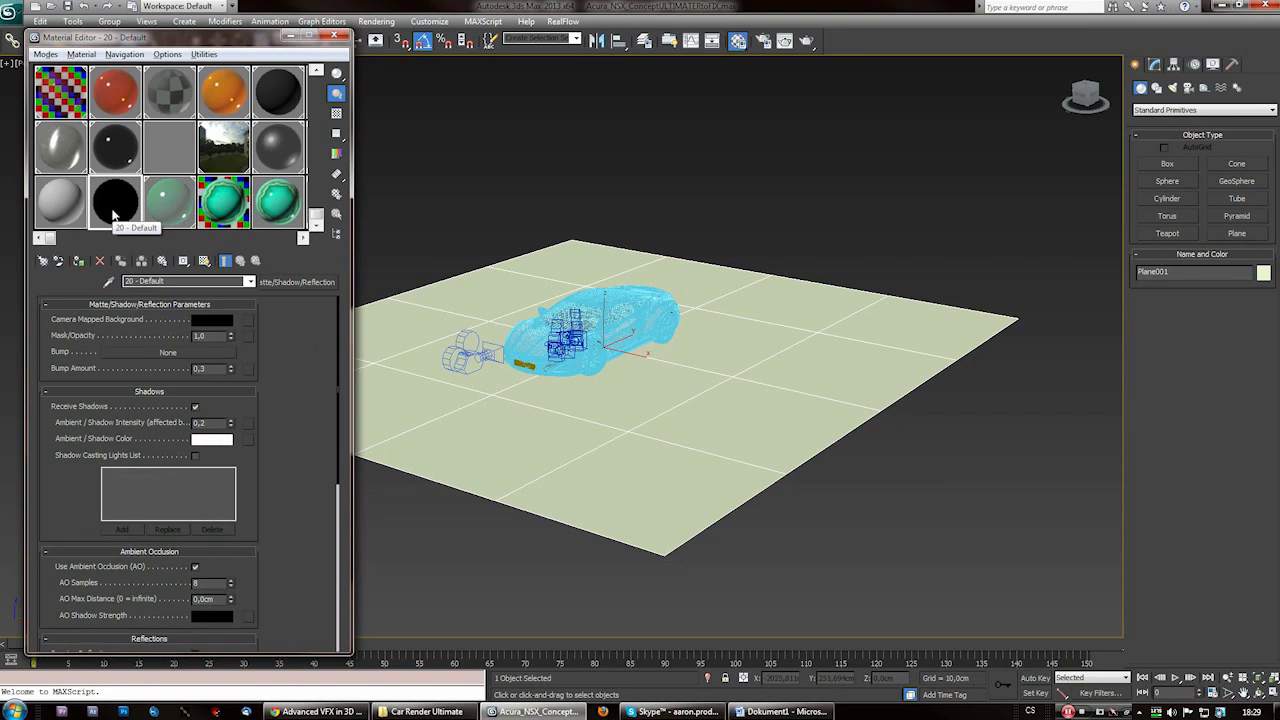
click(305, 283)
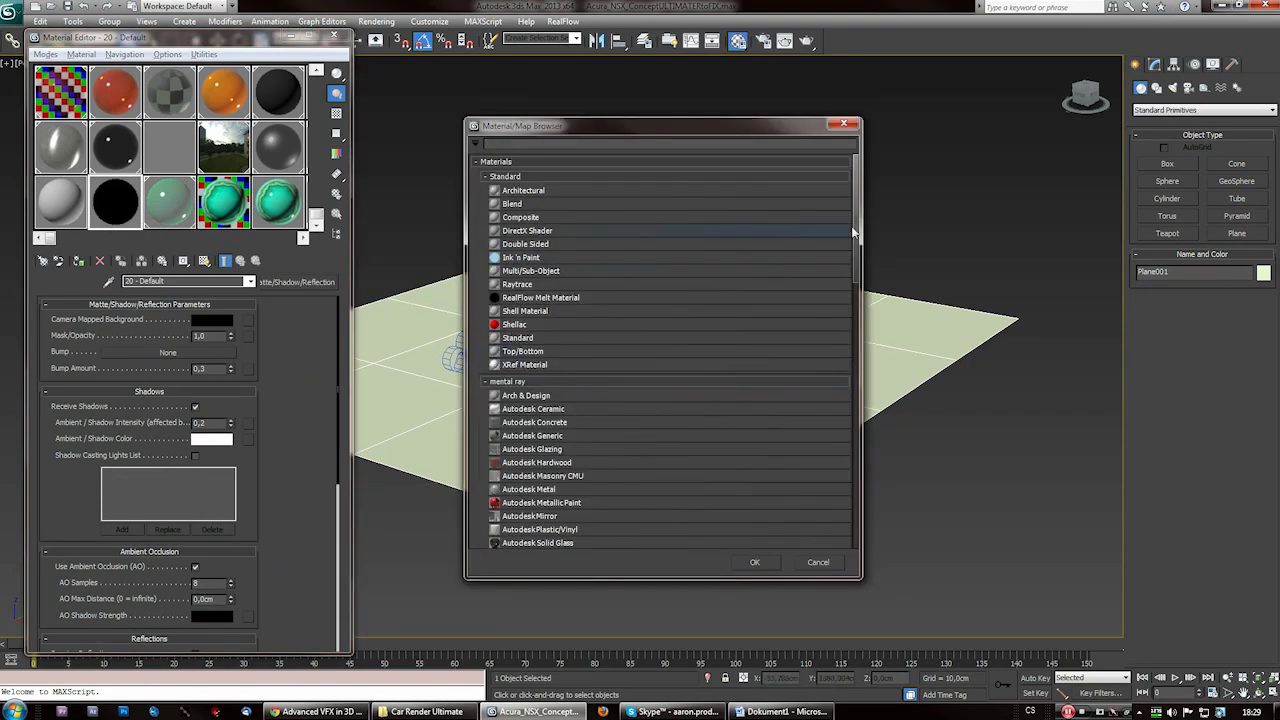
drag(851, 202, 862, 293)
double_click(545, 374)
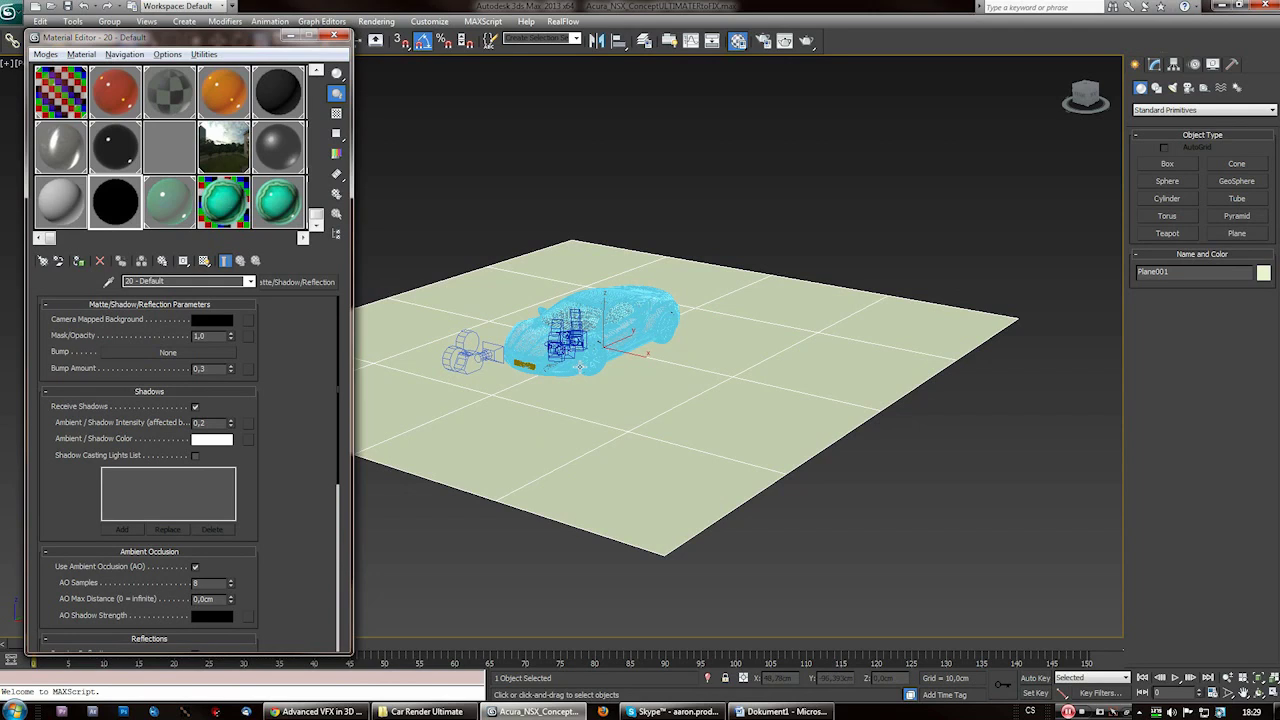
- Turn off Visible to Reflection/Refraction in the ground plane's object properties and assign the Matte/Shadow/Reflection material to the plane
alt+middle_drag(665, 503, 638, 494)
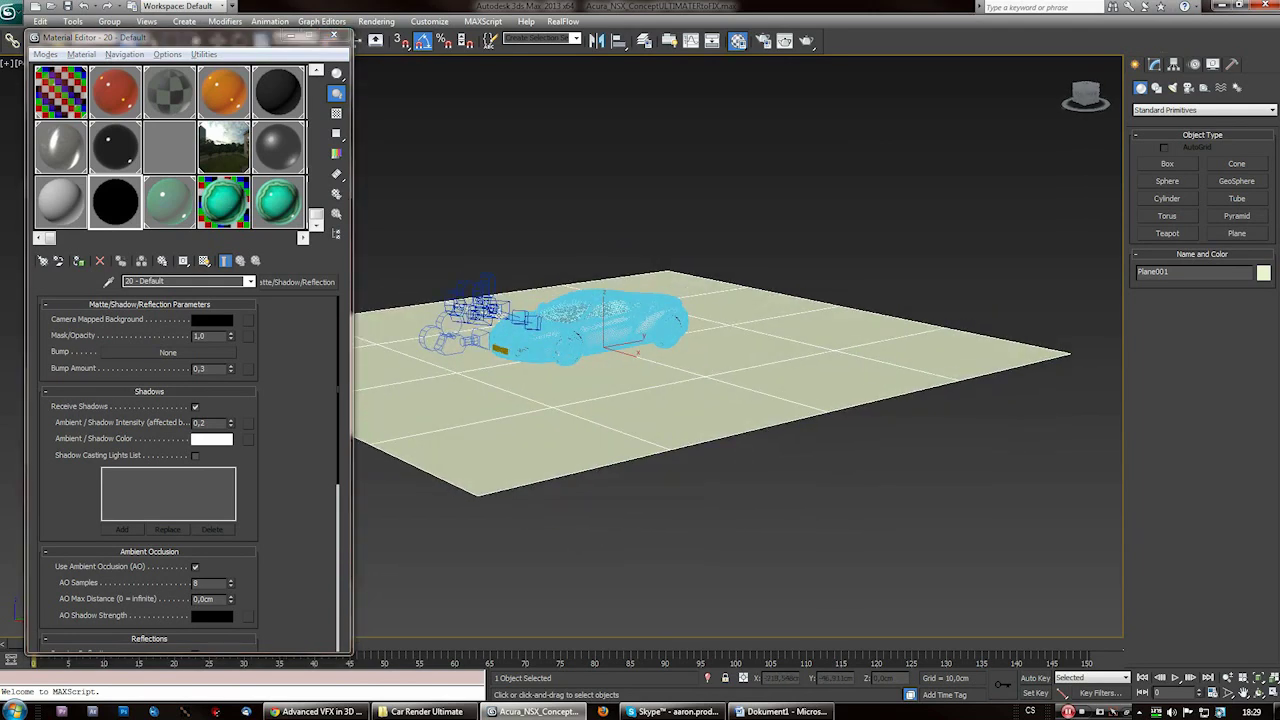
scroll(578, 419, up, 5)
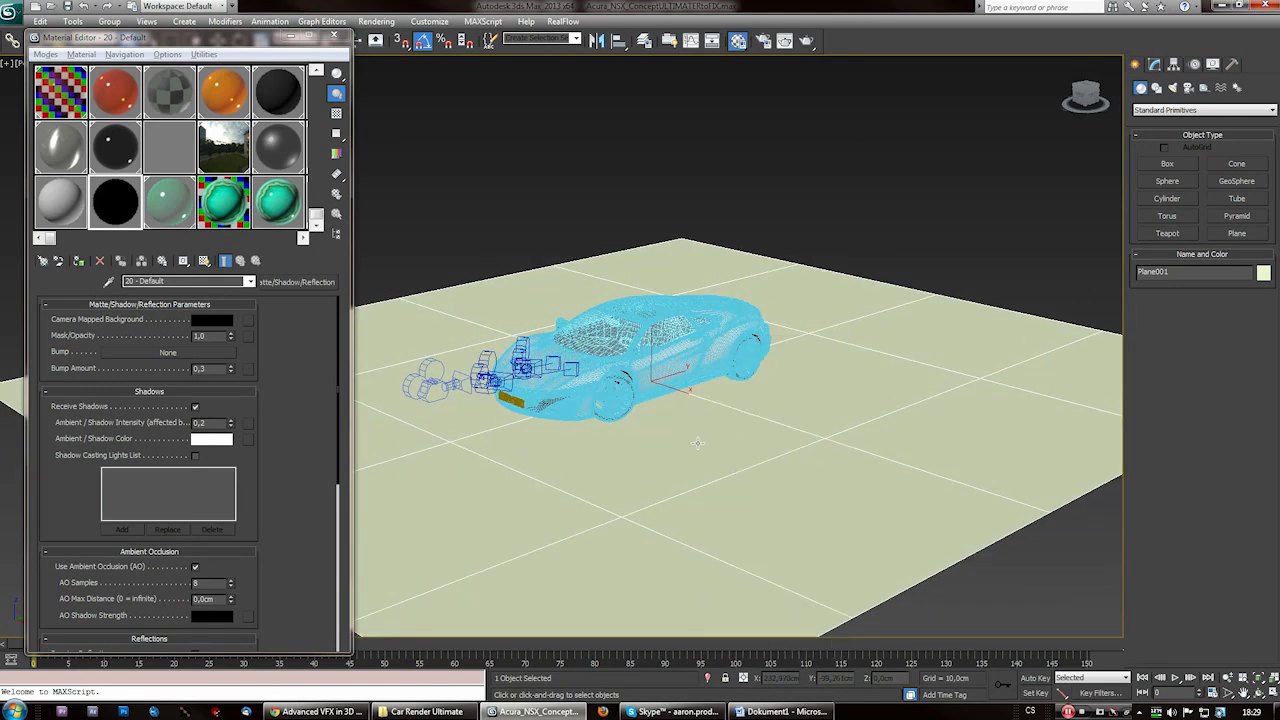
right_click(713, 457)
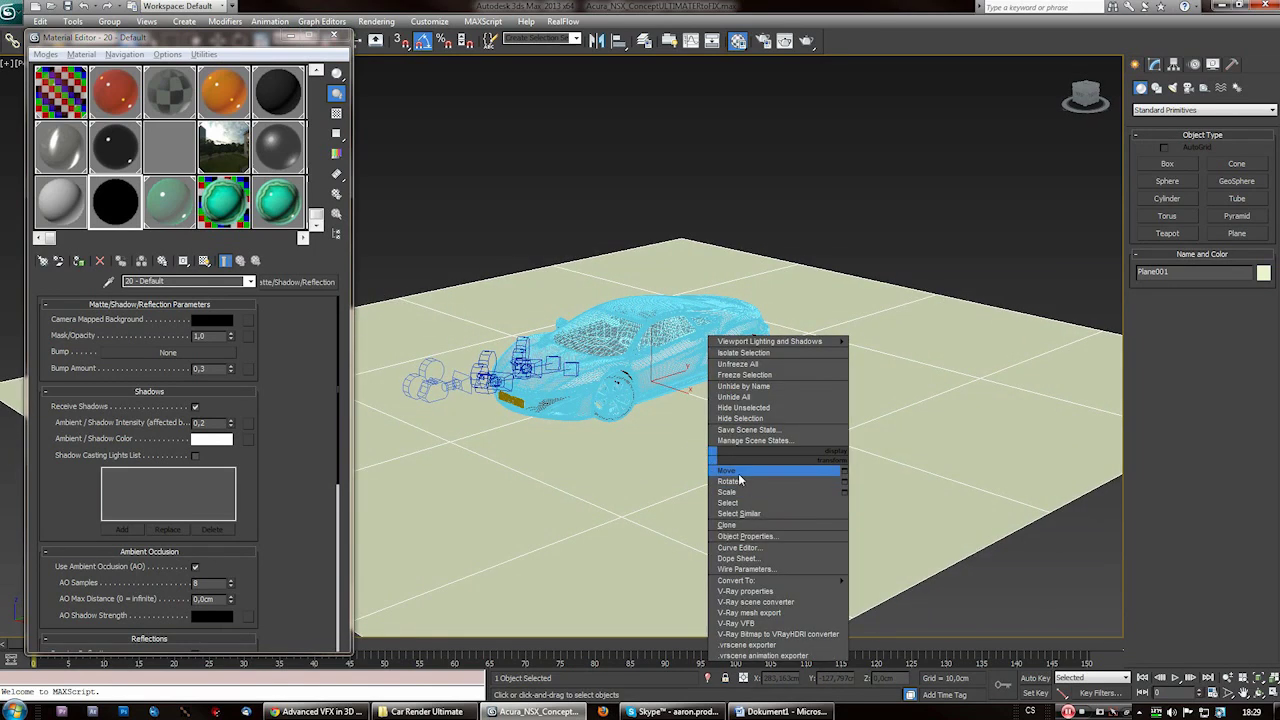
click(770, 537)
click(687, 366)
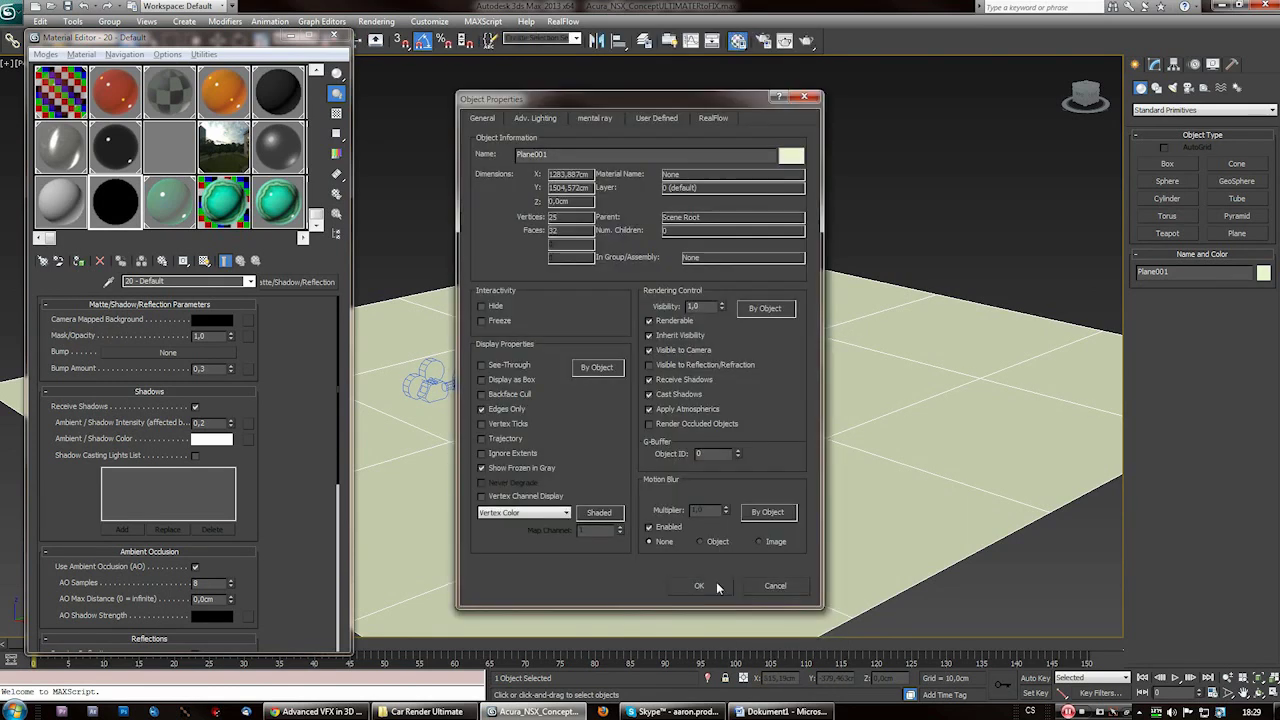
click(716, 582)
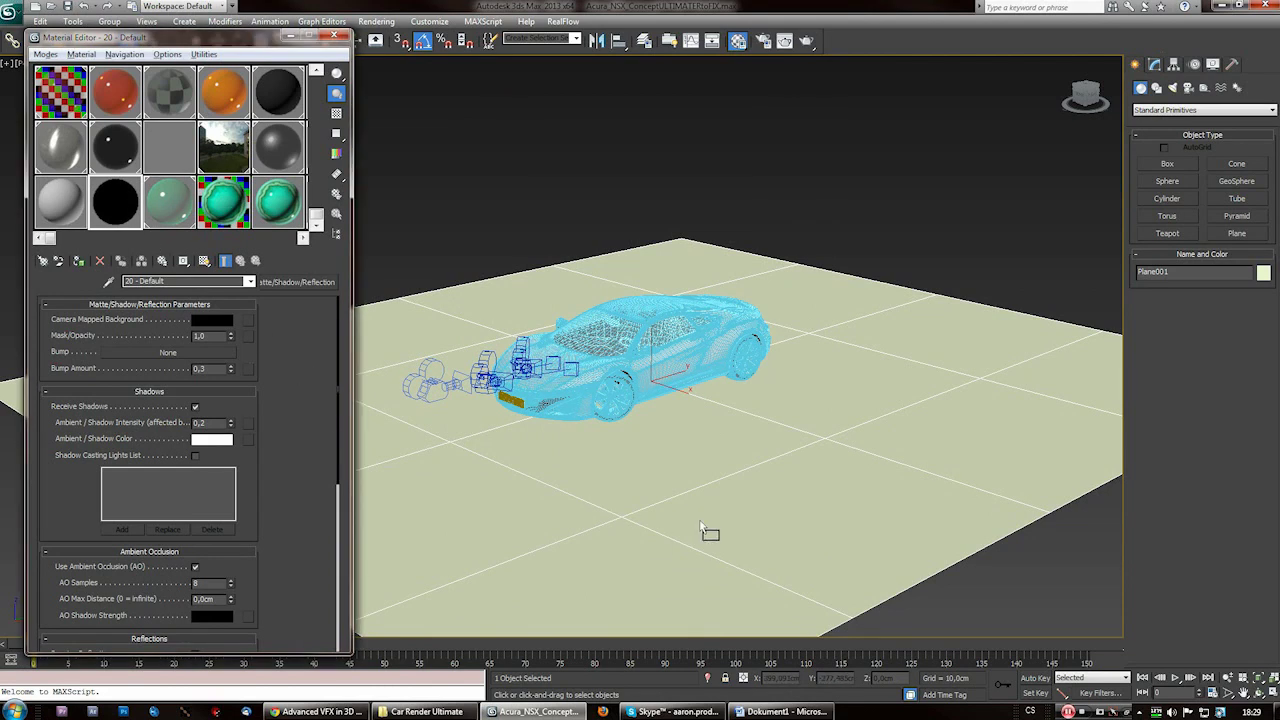
drag(700, 522, 700, 522)
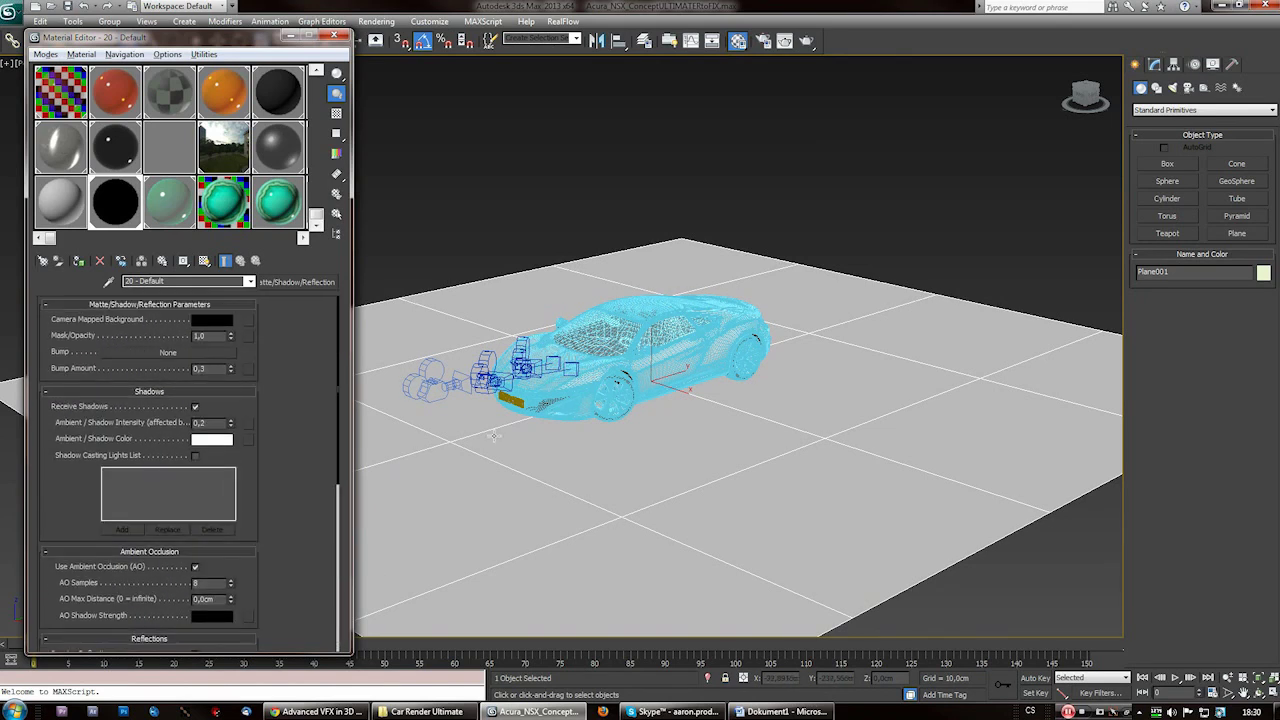
middle_drag(624, 484, 639, 494)
scroll(660, 508, up, 4)
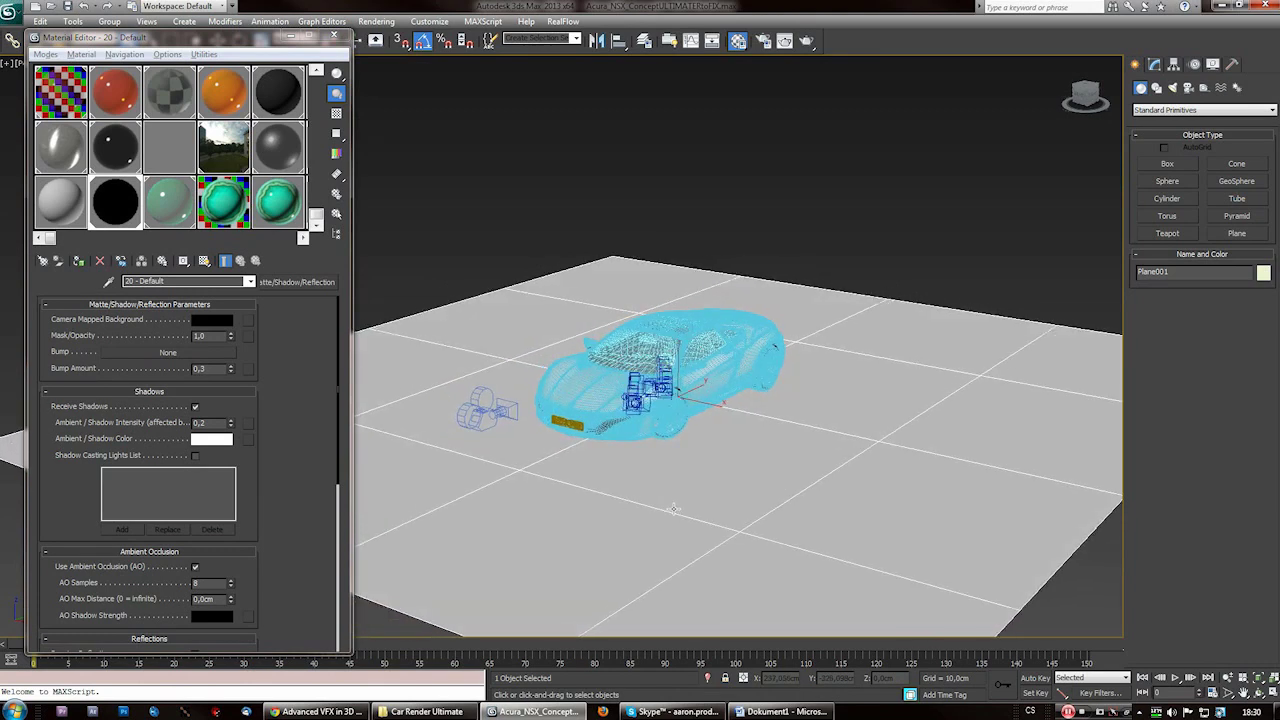
alt+middle_drag(708, 513, 657, 526)
scroll(645, 497, down, 3)
scroll(645, 496, up, 4)
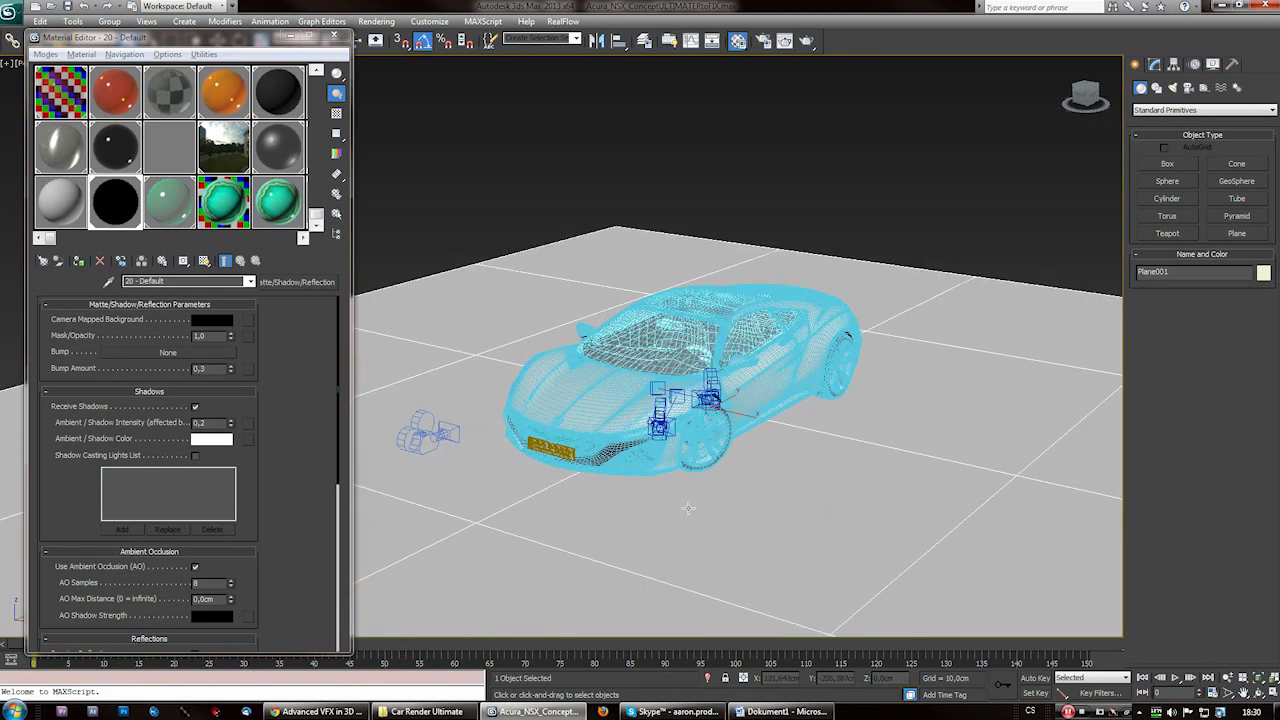
scroll(662, 529, down, 3)
scroll(660, 528, up, 3)
scroll(658, 527, down, 2)
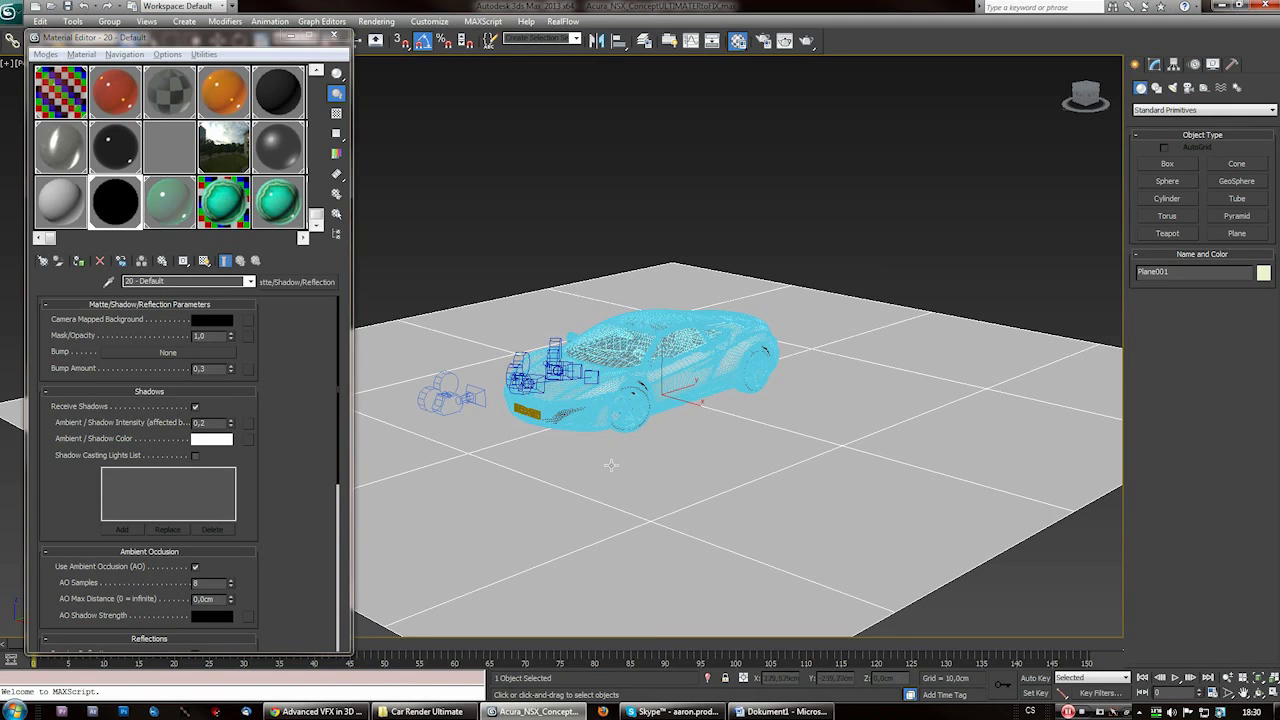
alt+middle_drag(745, 488, 825, 497)
scroll(636, 519, up, 2)
scroll(640, 507, down, 1)
scroll(641, 505, up, 1)
scroll(641, 505, down, 2)
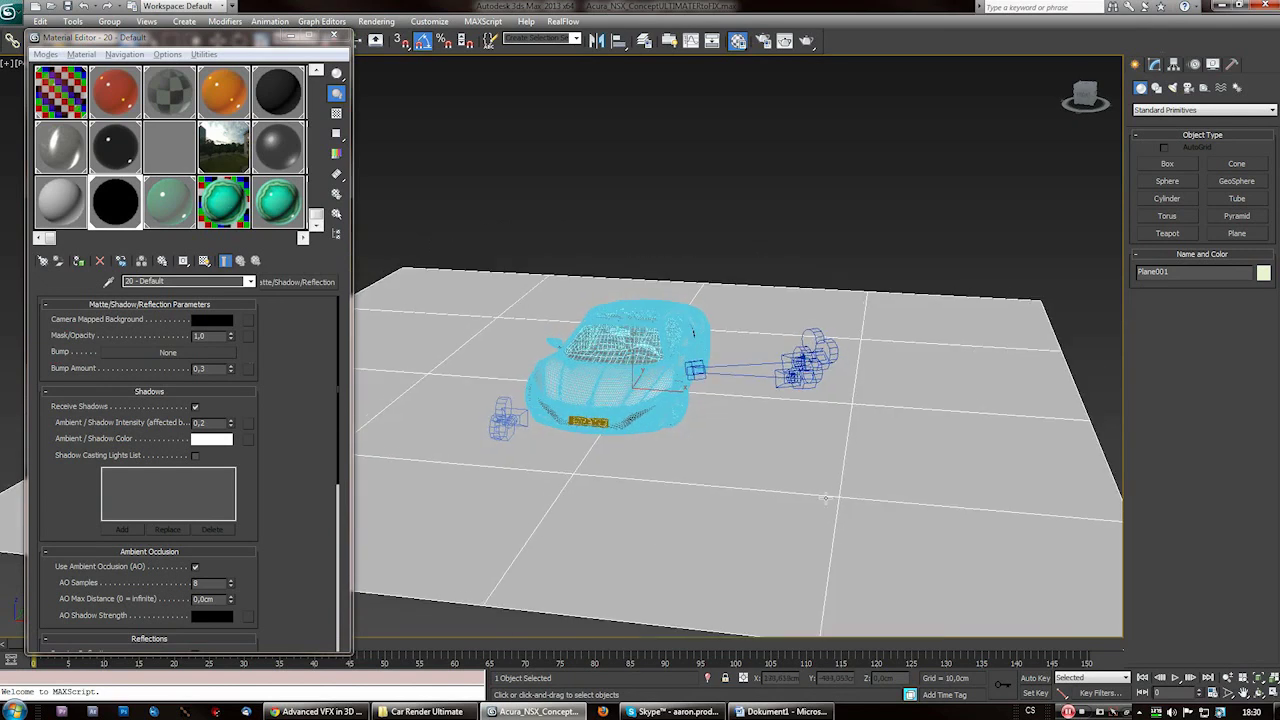
- Create an mr Sky Portal light about 213 by 212 cm on the ground in front of the car
click(1173, 89)
click(1175, 180)
alt+middle_drag(700, 480, 628, 471)
drag(628, 471, 825, 548)
- Raise the sky portal straight up to a height of about 246 cm above the ground plane
alt+middle_drag(772, 541, 725, 489)
right_click(725, 488)
right_click(725, 488)
click(740, 498)
drag(695, 455, 695, 290)
alt+middle_drag(695, 290, 712, 505)
right_click(706, 311)
click(765, 334)
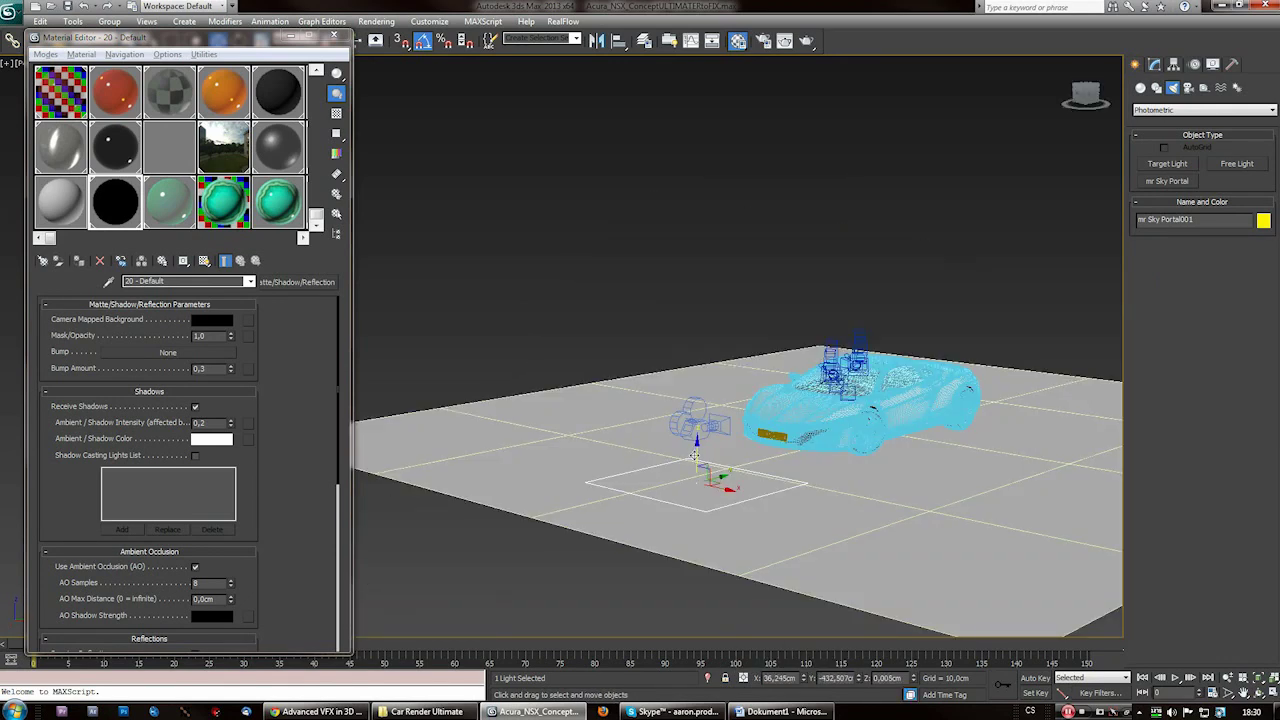
drag(695, 455, 695, 295)
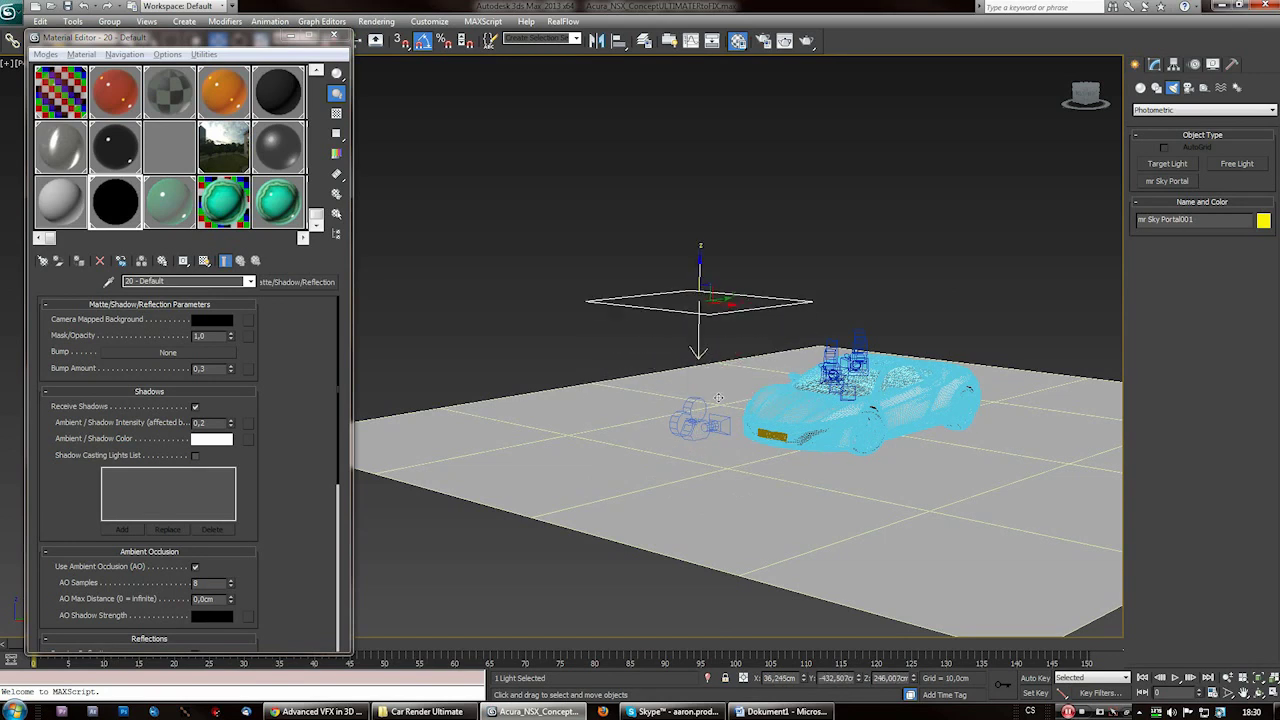
- Rotate the sky portal 50 degrees about its X axis so that it aims down at the car
alt+middle_drag(695, 295, 705, 297)
right_click(705, 297)
click(730, 323)
alt+middle_drag(737, 486, 715, 530)
drag(729, 289, 714, 402)
alt+middle_drag(754, 420, 607, 452)
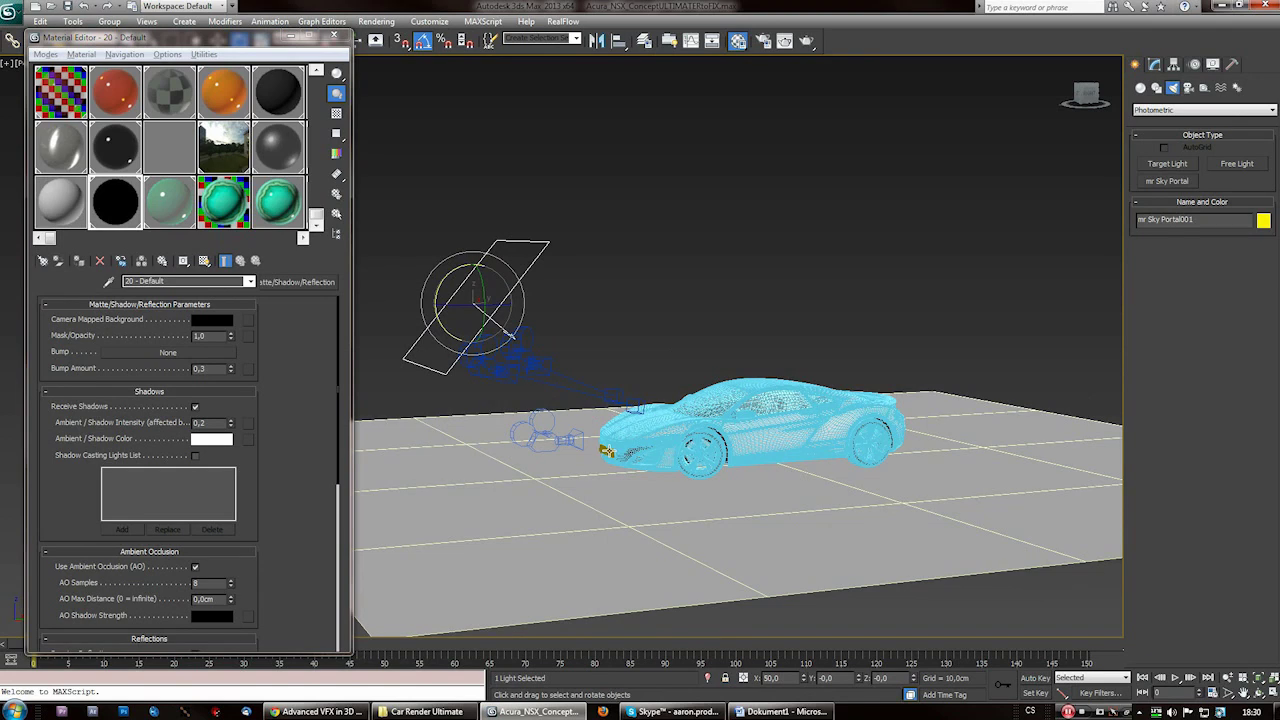
- Render a test frame of the perspective view and close the rendered image
mouse_move(511, 333)
alt+middle_down()
mouse_move(651, 449)
mouse_move(523, 316)
alt+middle_up()
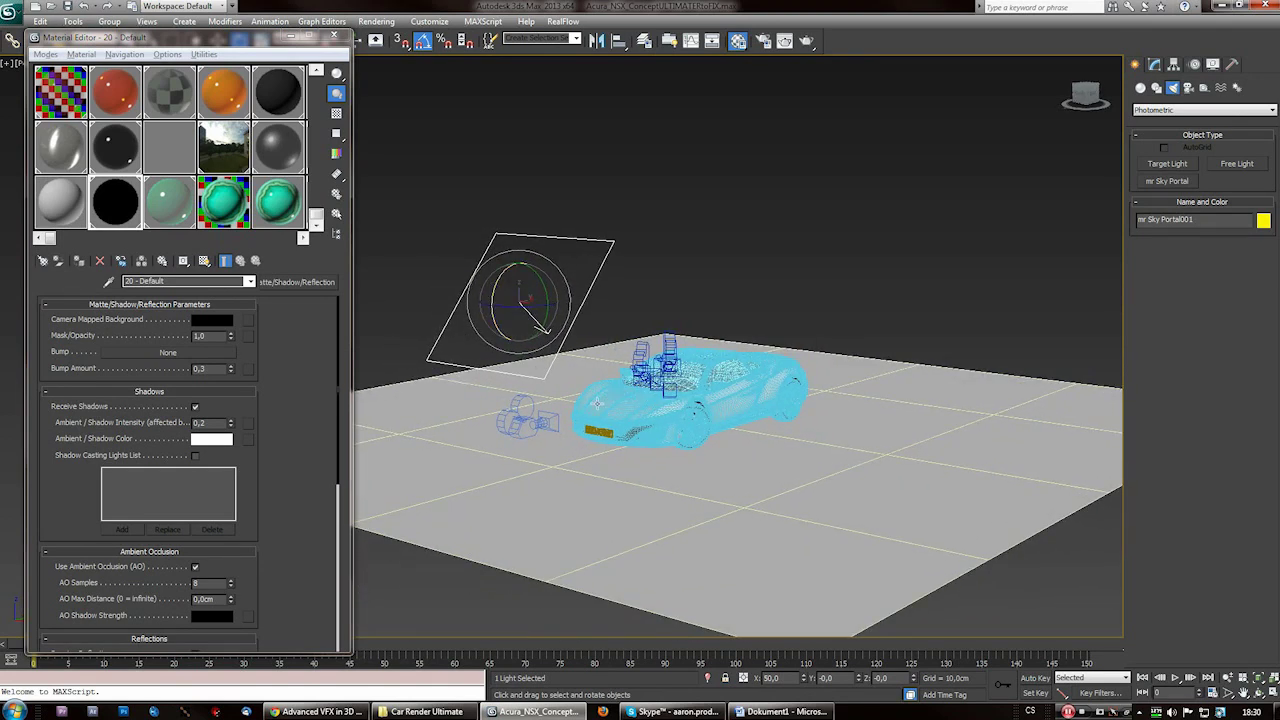
key(shift+q)
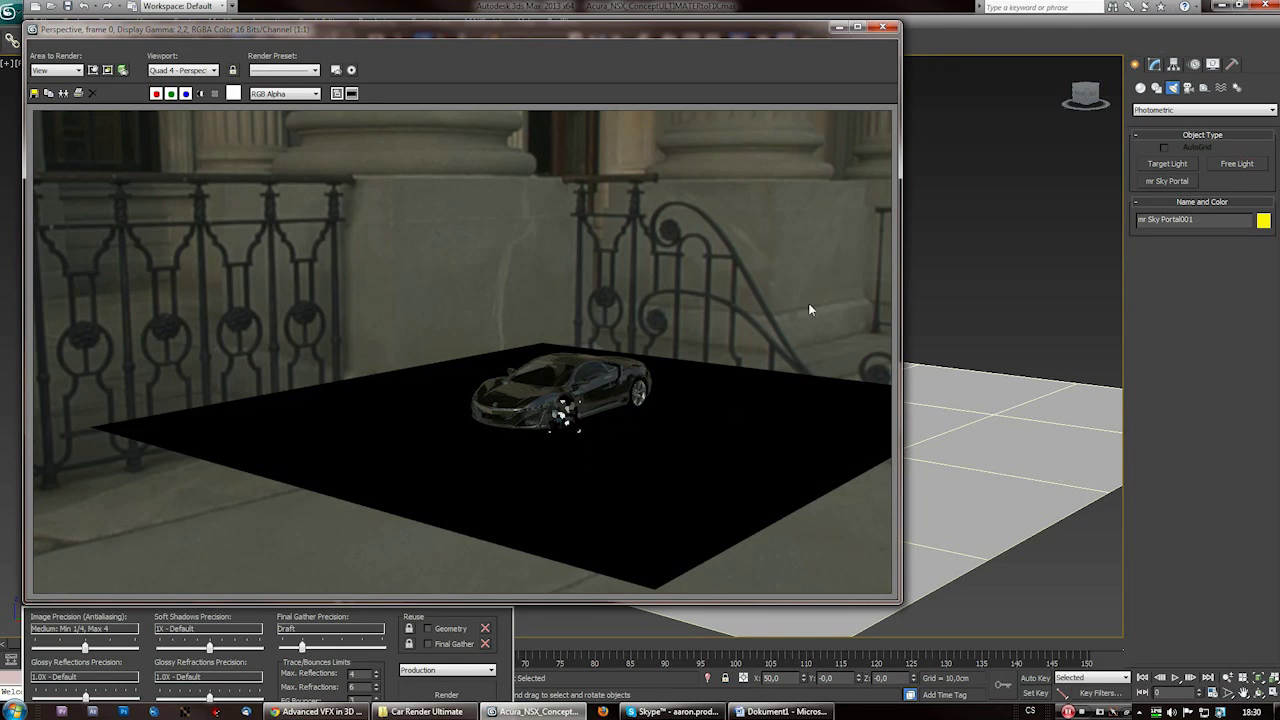
click(882, 27)
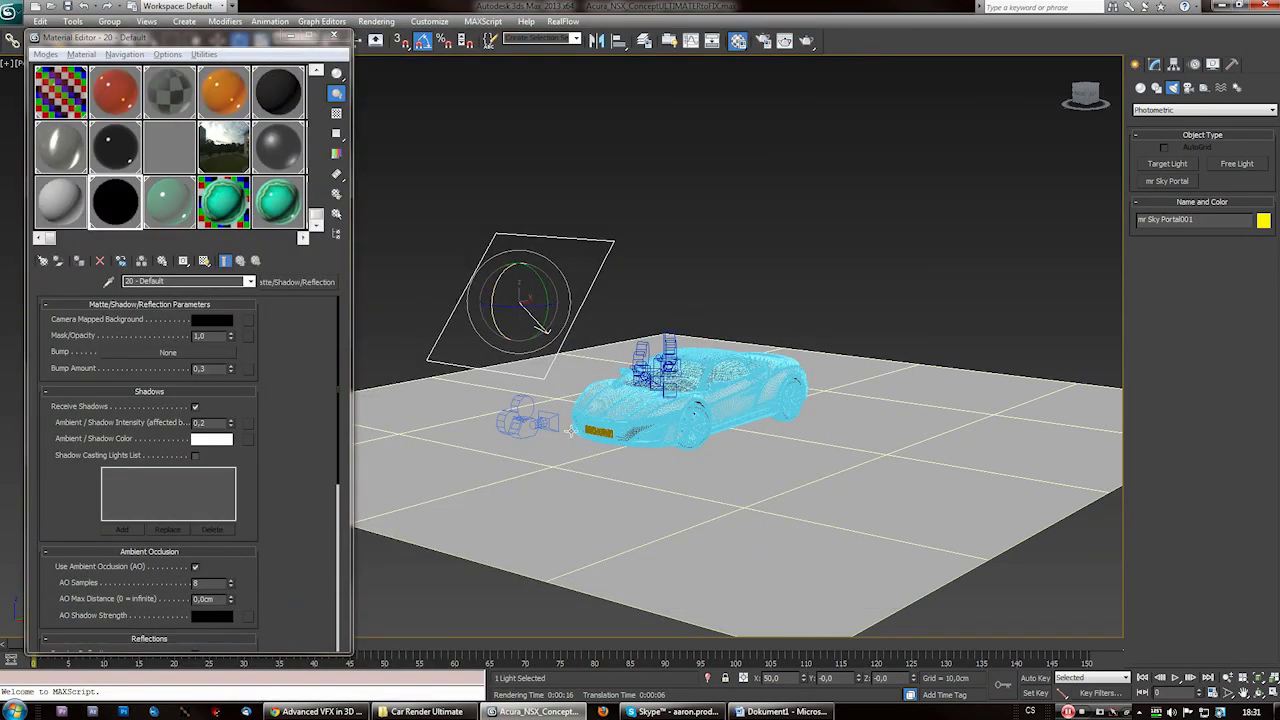
- Clone the sky portal light and place the copy toward the rear of the car
alt+middle_drag(508, 462, 514, 486)
right_click(531, 297)
click(553, 312)
shift+drag(560, 285, 852, 267)
click(644, 426)
- Try placing the copied sky portal beside the car, and undo the changes made to it
mouse_move(644, 426)
alt+middle_down()
mouse_move(948, 431)
mouse_move(640, 330)
alt+middle_up()
scroll(658, 291, down, 3)
drag(660, 233, 766, 330)
right_click(765, 331)
click(786, 357)
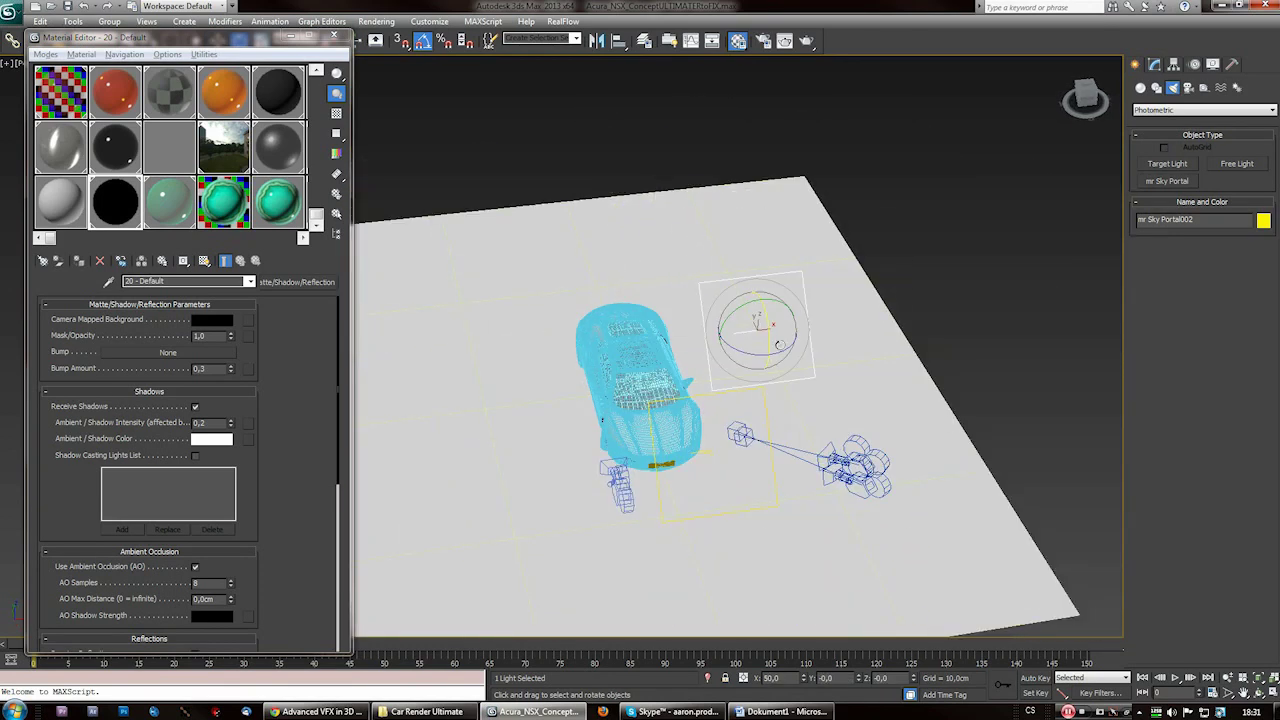
key(ctrl+z)
key(ctrl+z)
key(w)
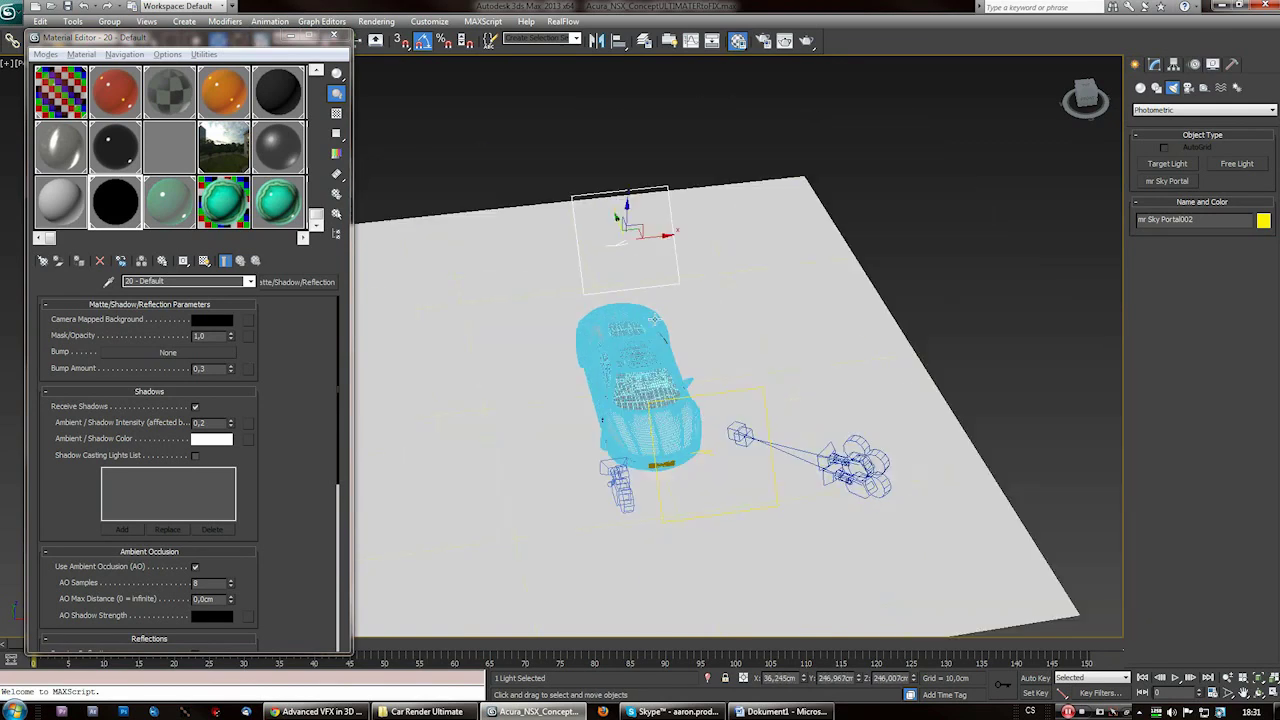
- Move the copied sky portal beside the car and rotate it to aim down at the car
drag(660, 233, 668, 358)
right_click(766, 331)
click(787, 357)
alt+middle_drag(668, 500, 459, 369)
scroll(553, 472, up, 4)
alt+middle_drag(517, 459, 587, 472)
middle_drag(587, 472, 592, 426)
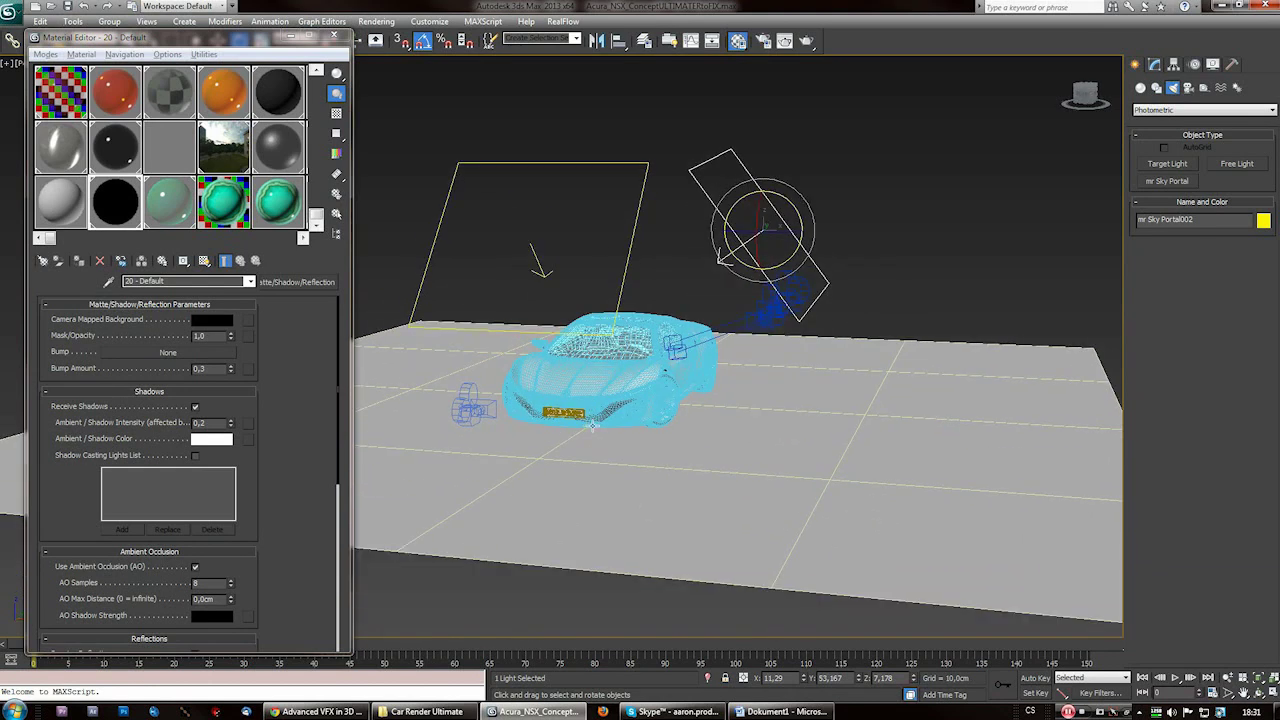
- Try to enlarge the original sky portal by scaling it uniformly, and undo the scaling
click(566, 190)
click(1154, 63)
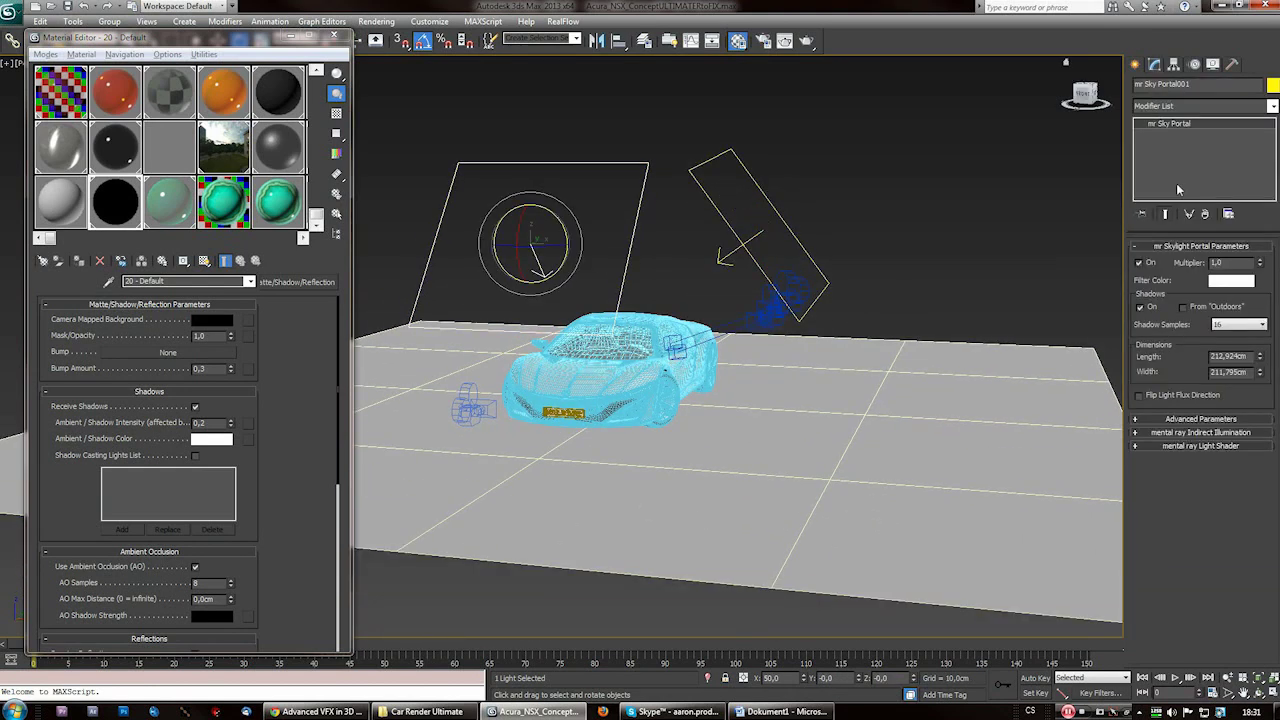
alt+middle_drag(557, 325, 598, 283)
right_click(598, 283)
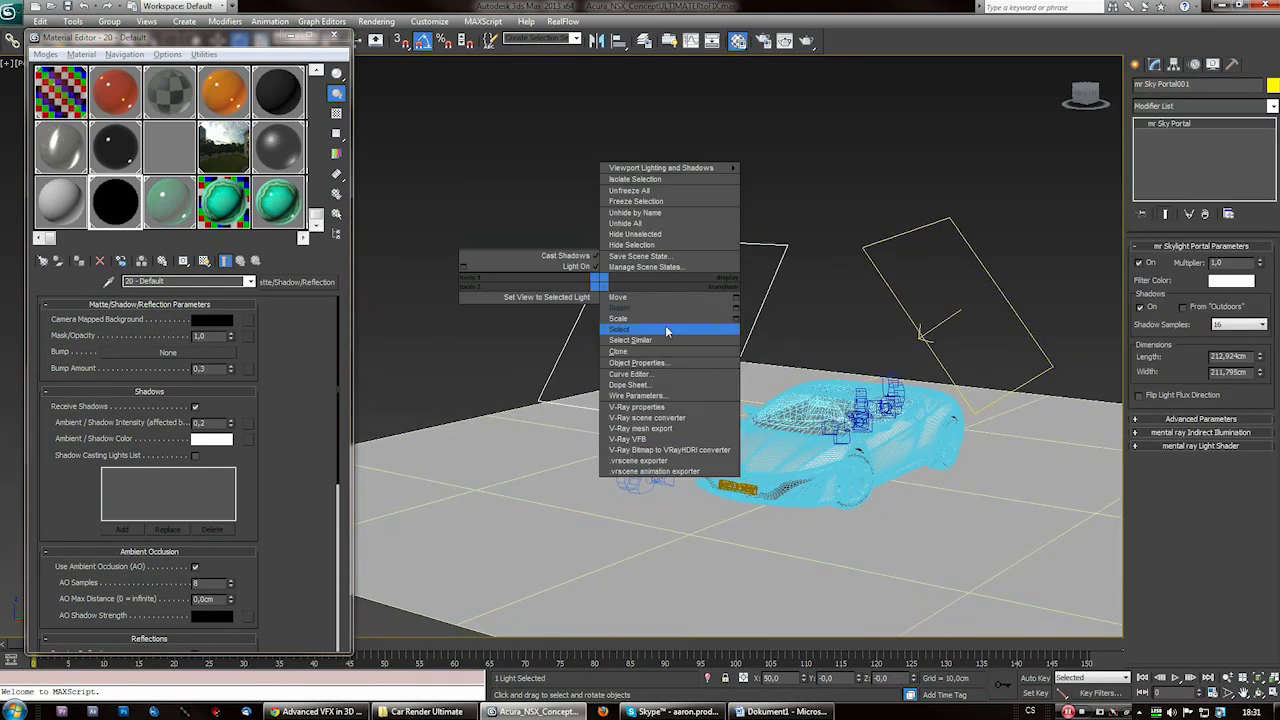
click(650, 319)
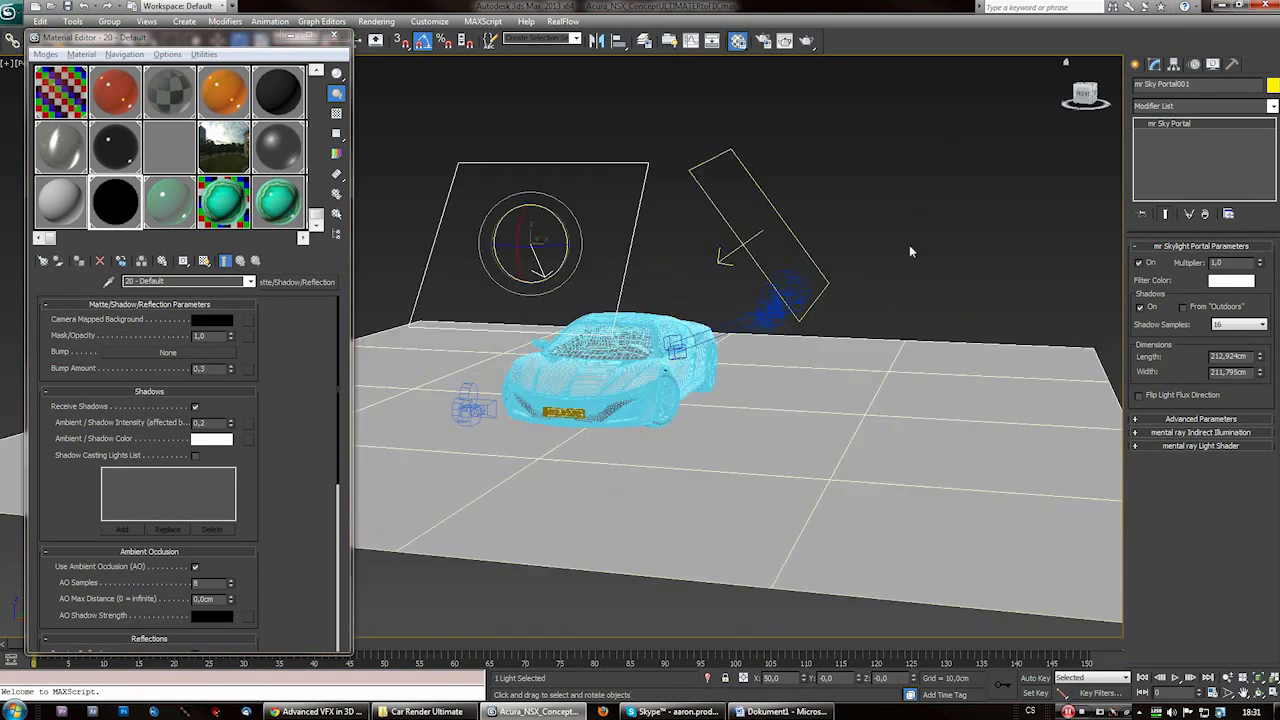
alt+middle_drag(573, 442, 598, 283)
right_click(598, 283)
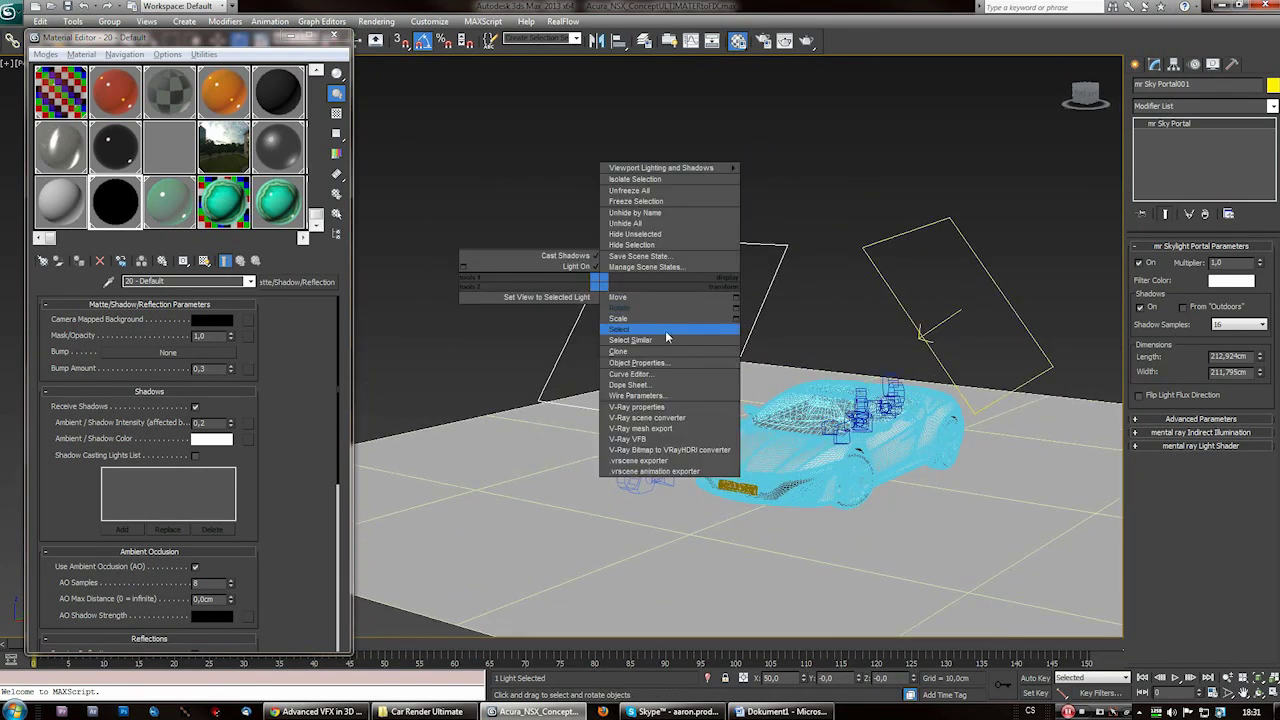
click(650, 319)
drag(664, 319, 671, 214)
drag(671, 214, 673, 172)
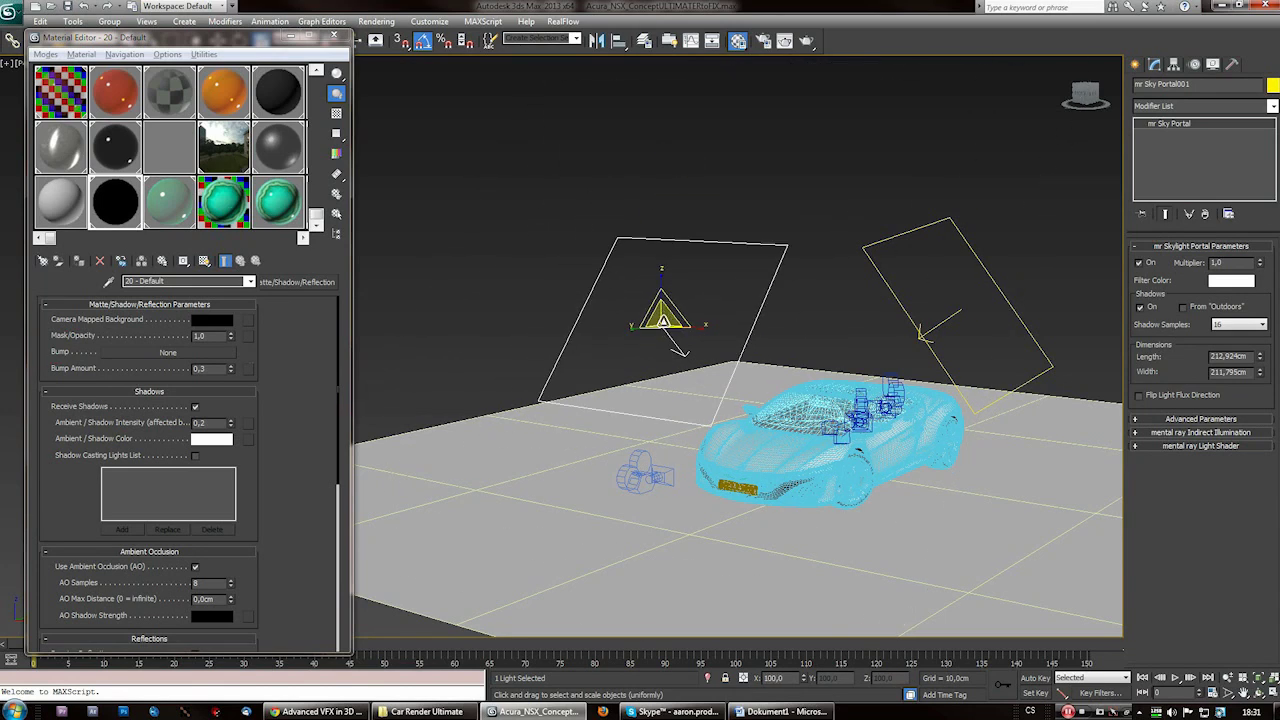
drag(664, 319, 694, 210)
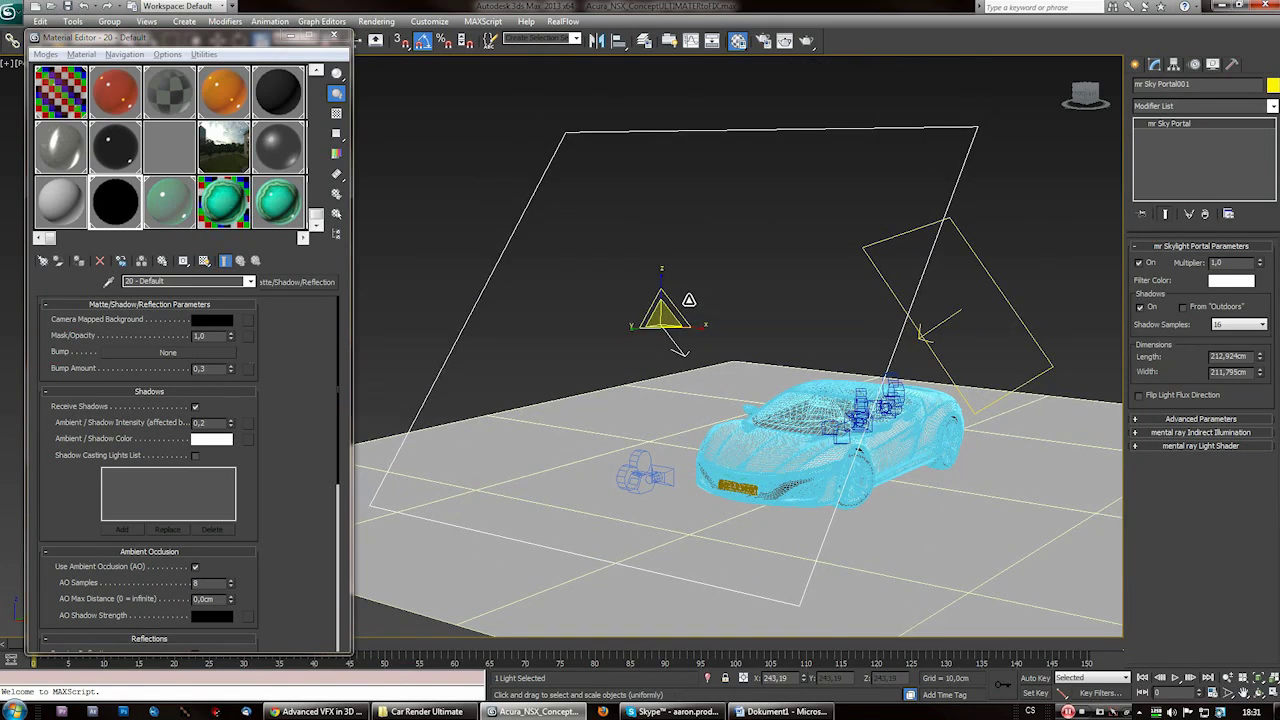
key(ctrl+z)
- Resize the original sky portal to about 204.4 cm long and 398.2 cm wide through its dimension parameters
right_click(729, 325)
click(759, 342)
alt+middle_drag(708, 413, 718, 412)
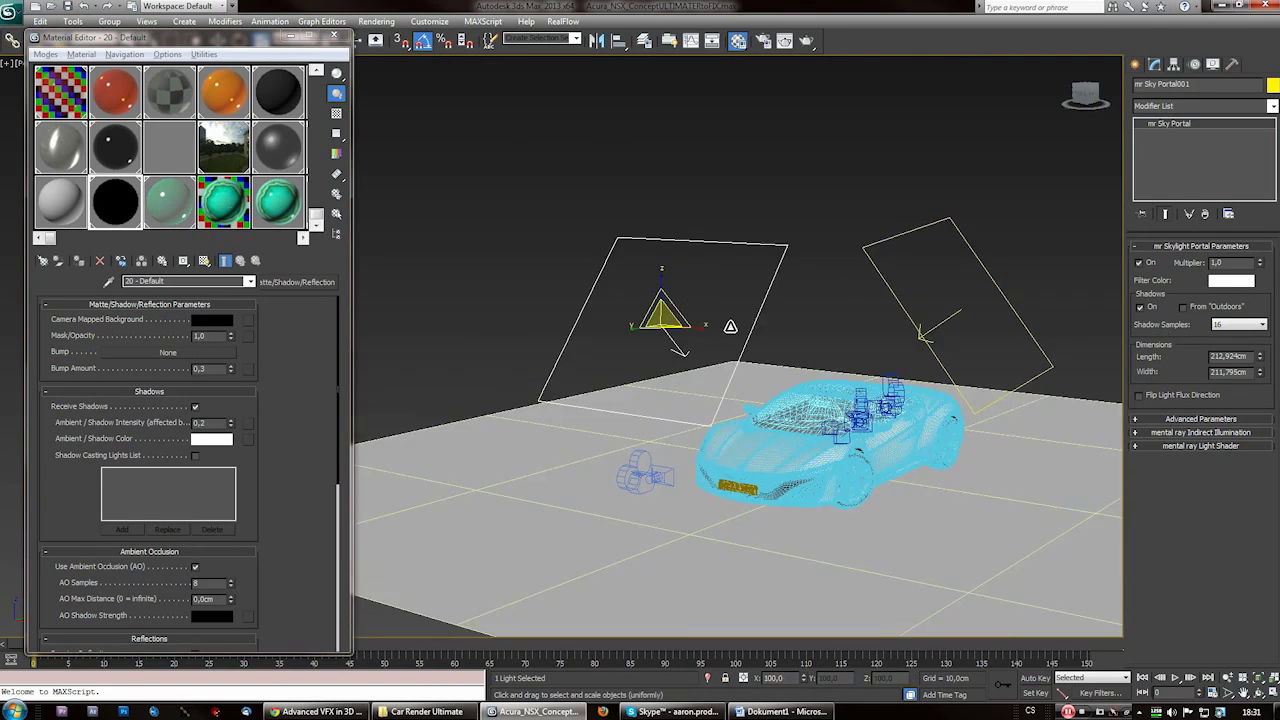
right_click(731, 326)
click(764, 341)
alt+middle_drag(708, 413, 903, 408)
drag(1261, 355, 1262, 318)
scroll(708, 370, down, 4)
alt+middle_drag(700, 385, 486, 502)
- Try scaling the widened original sky portal, first non-uniformly and then uniformly, undoing each attempt
right_click(660, 349)
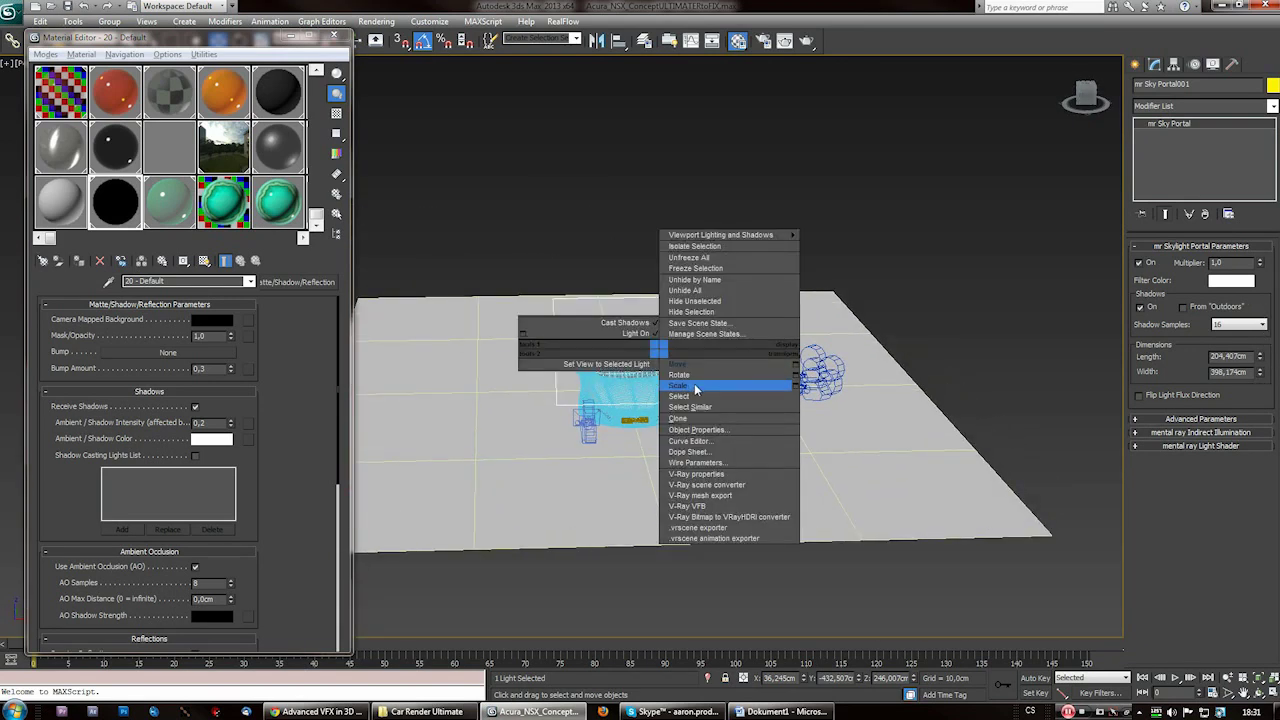
click(680, 385)
drag(656, 335, 656, 304)
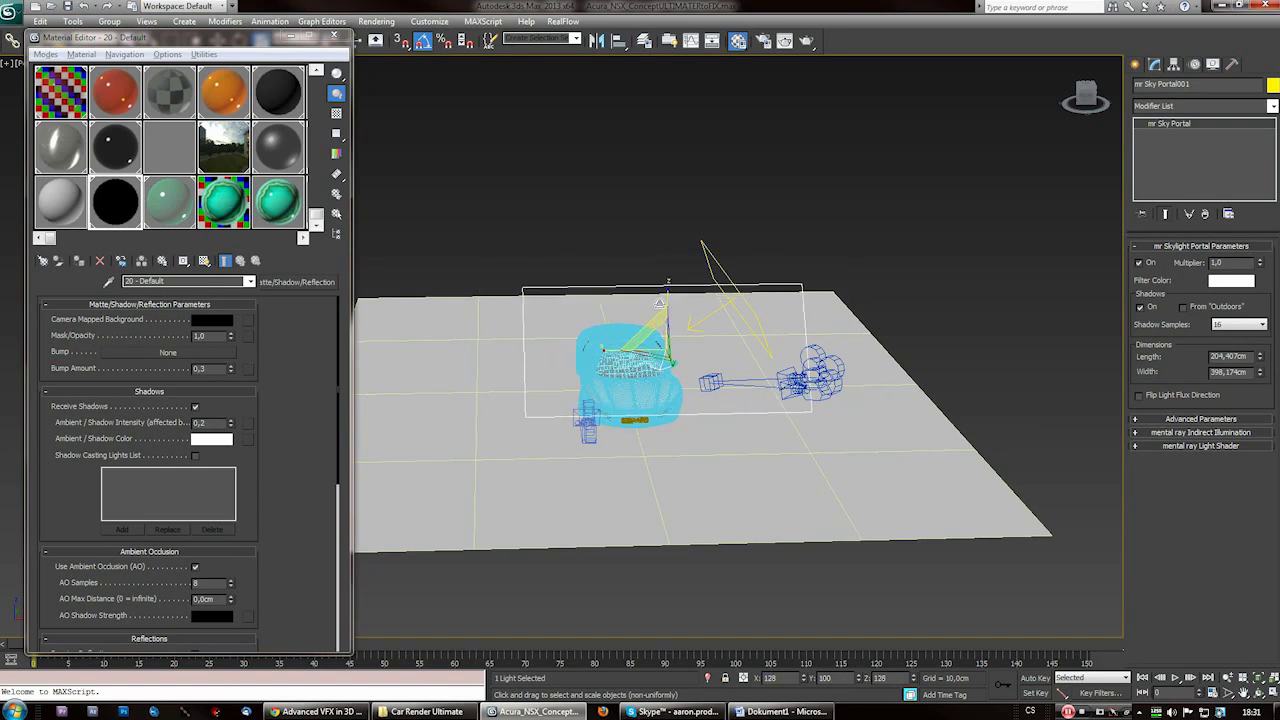
key(ctrl+z)
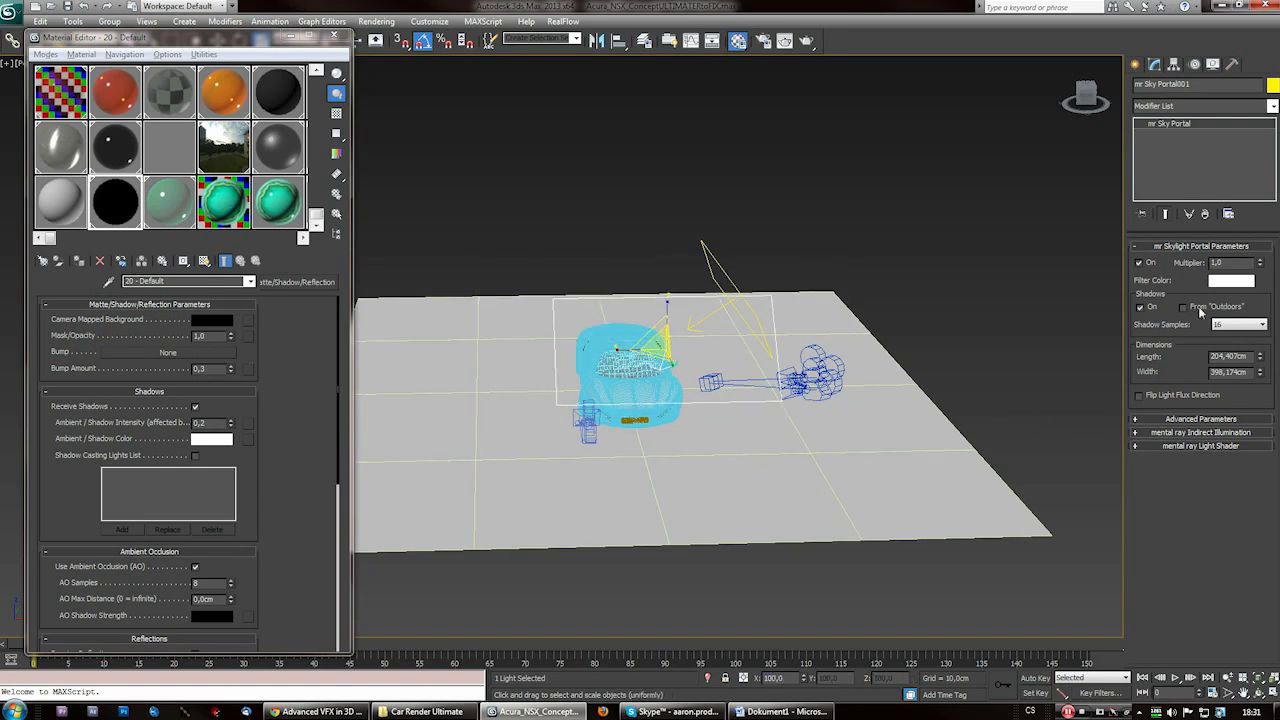
drag(662, 345, 632, 232)
key(ctrl+z)
drag(661, 345, 1198, 305)
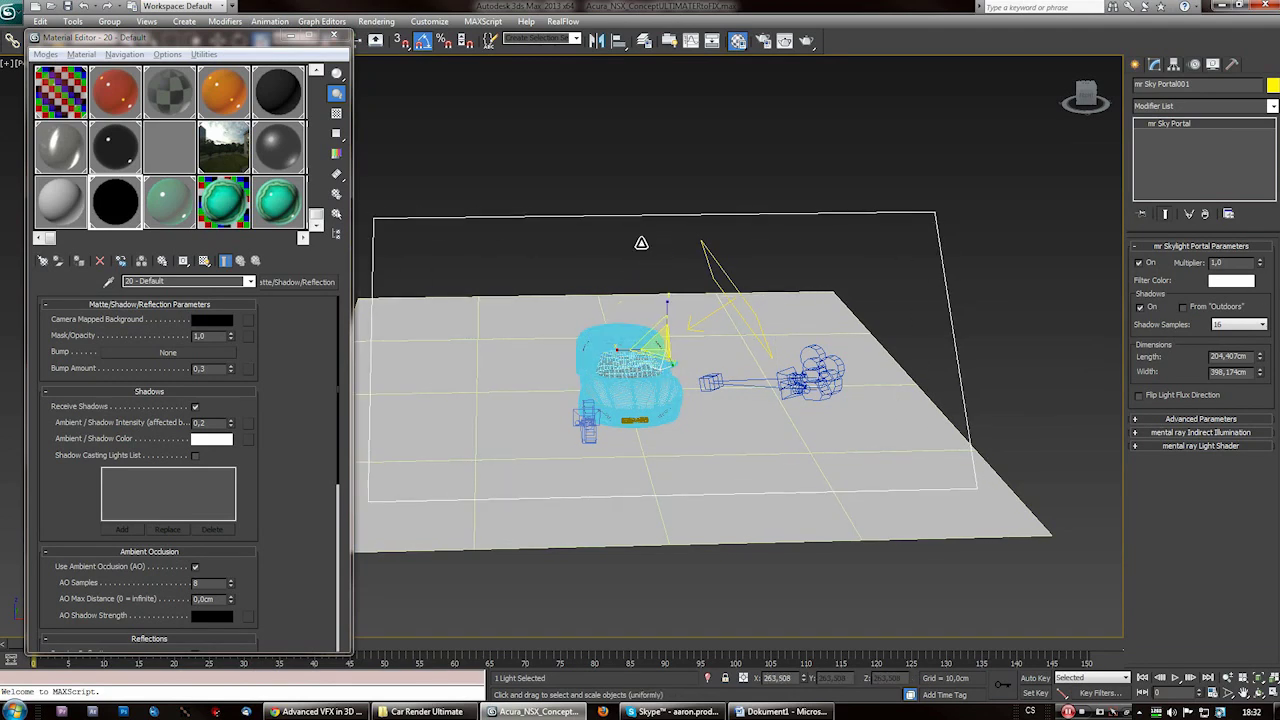
key(ctrl+z)
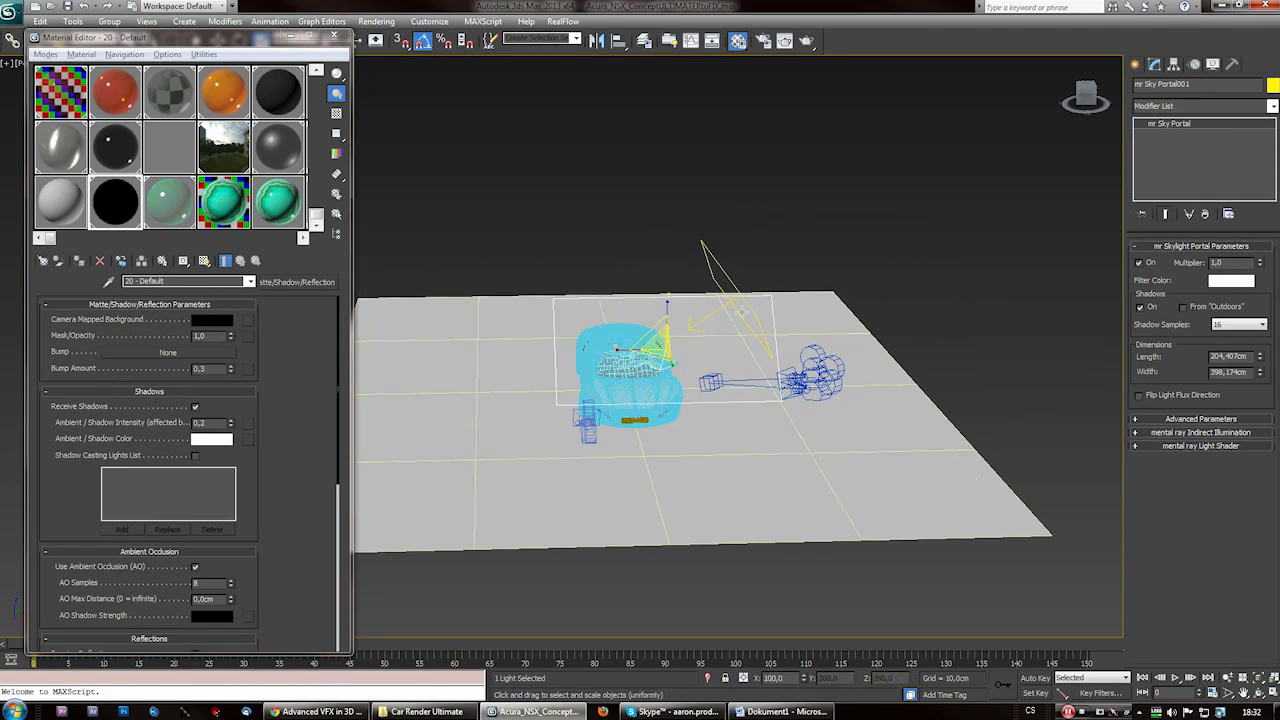
- Set the original sky portal's length to about 304.4 cm and its width to about 398.7 cm
alt+middle_drag(612, 500, 639, 367)
alt+middle_drag(764, 302, 552, 317)
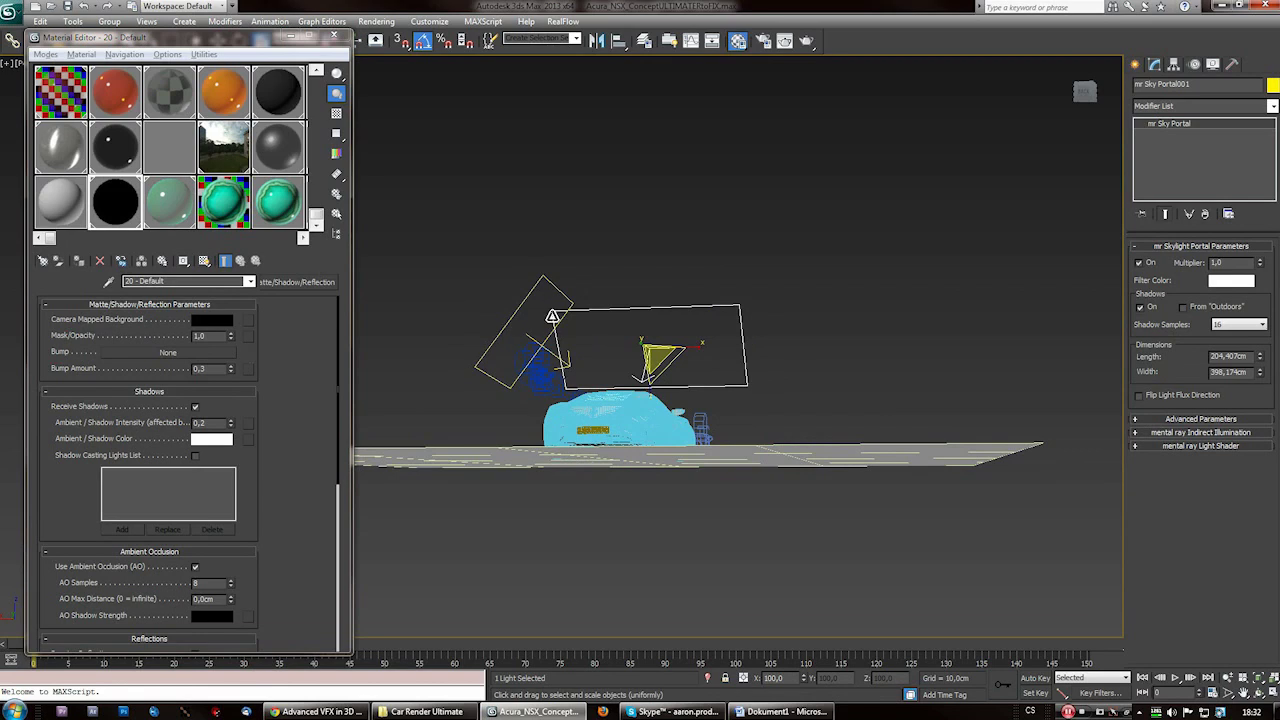
alt+middle_drag(641, 308, 690, 375)
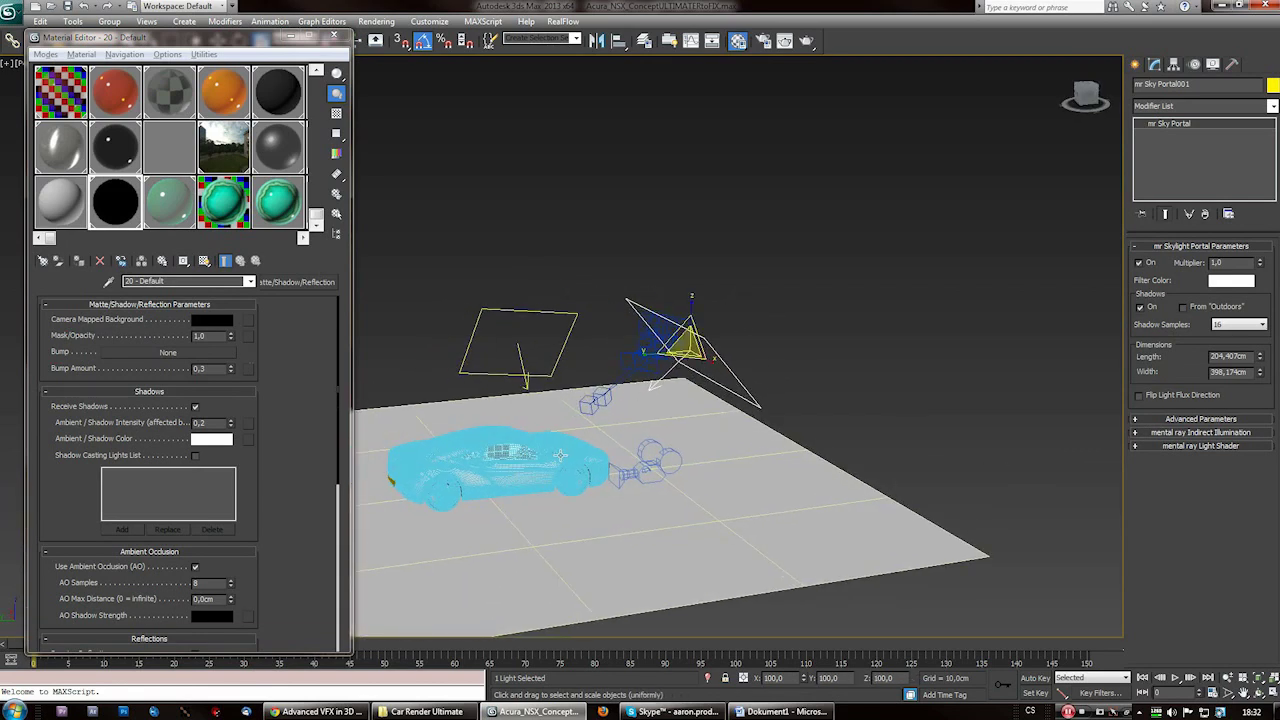
alt+middle_drag(612, 440, 648, 444)
mouse_move(1260, 359)
mouse_down()
mouse_move(1256, 402)
mouse_move(1258, 369)
mouse_up()
mouse_move(714, 476)
alt+middle_down()
mouse_move(734, 446)
mouse_move(697, 475)
alt+middle_up()
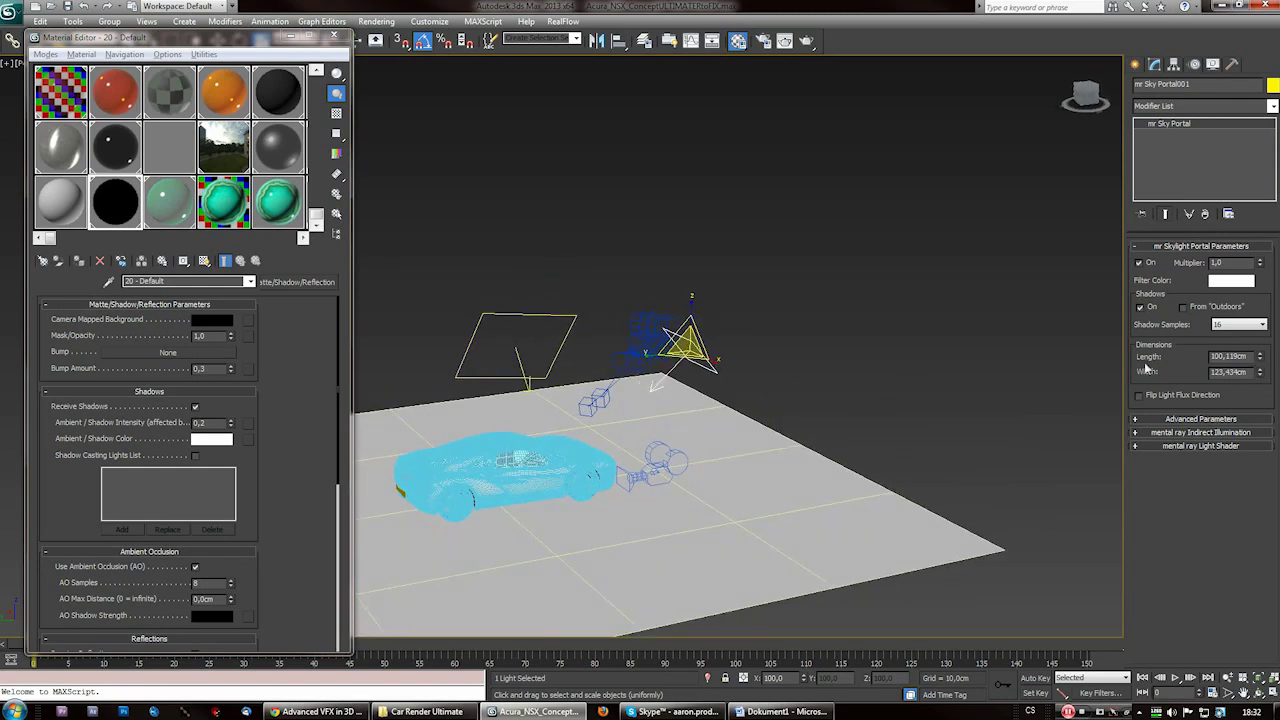
drag(1259, 362, 1247, 246)
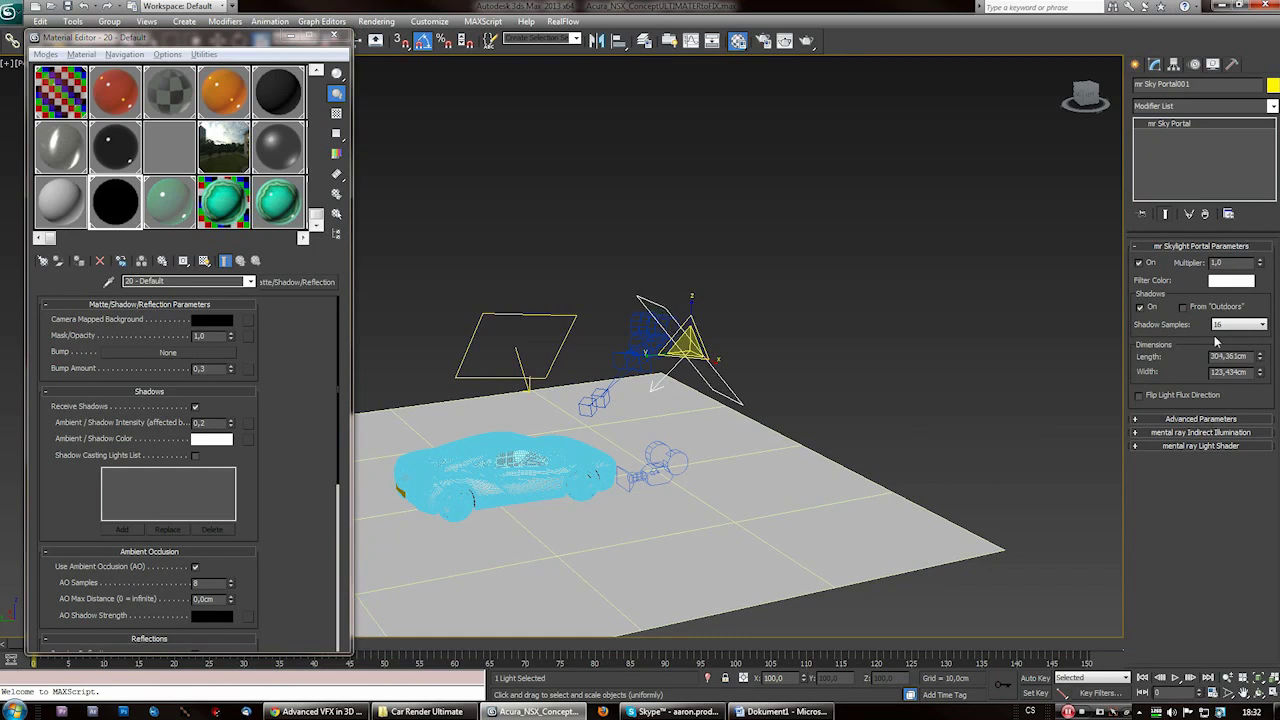
drag(1259, 373, 1244, 246)
- Move the enlarged original sky portal closer to the car
alt+middle_drag(587, 479, 562, 432)
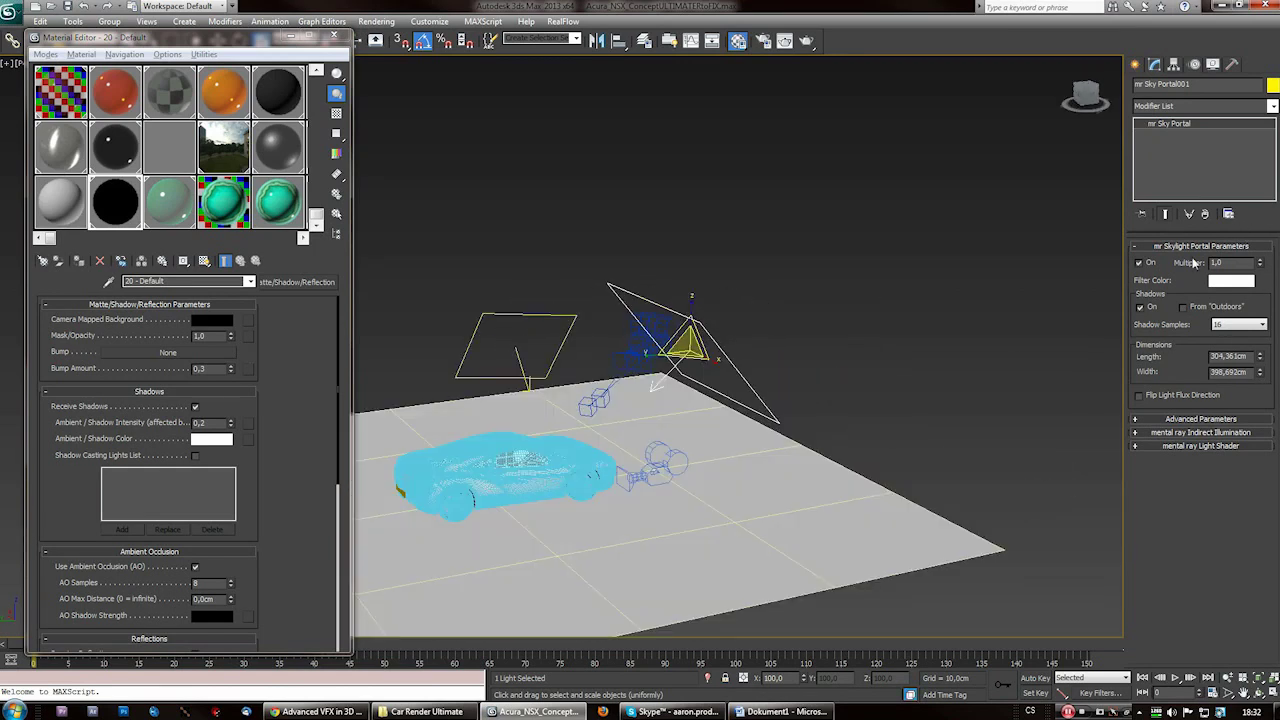
alt+middle_drag(592, 476, 550, 407)
scroll(550, 407, down, 3)
scroll(636, 491, up, 3)
right_click(805, 345)
right_click(803, 348)
click(826, 370)
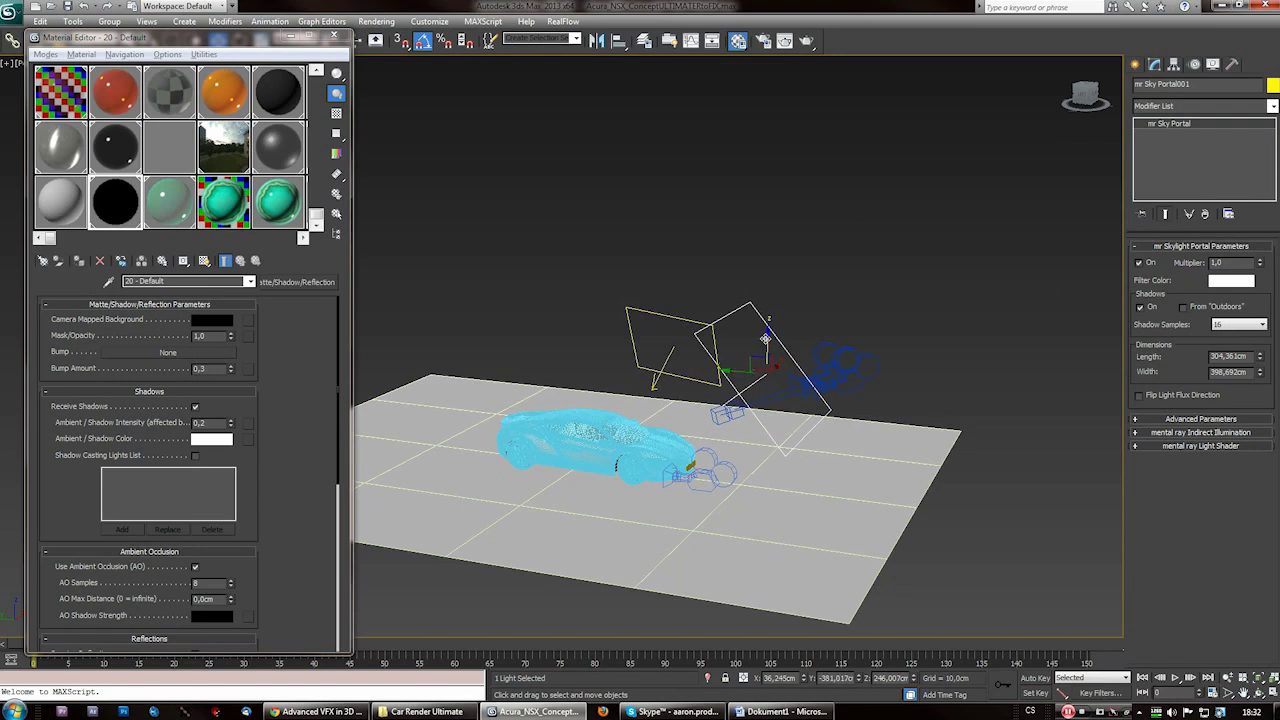
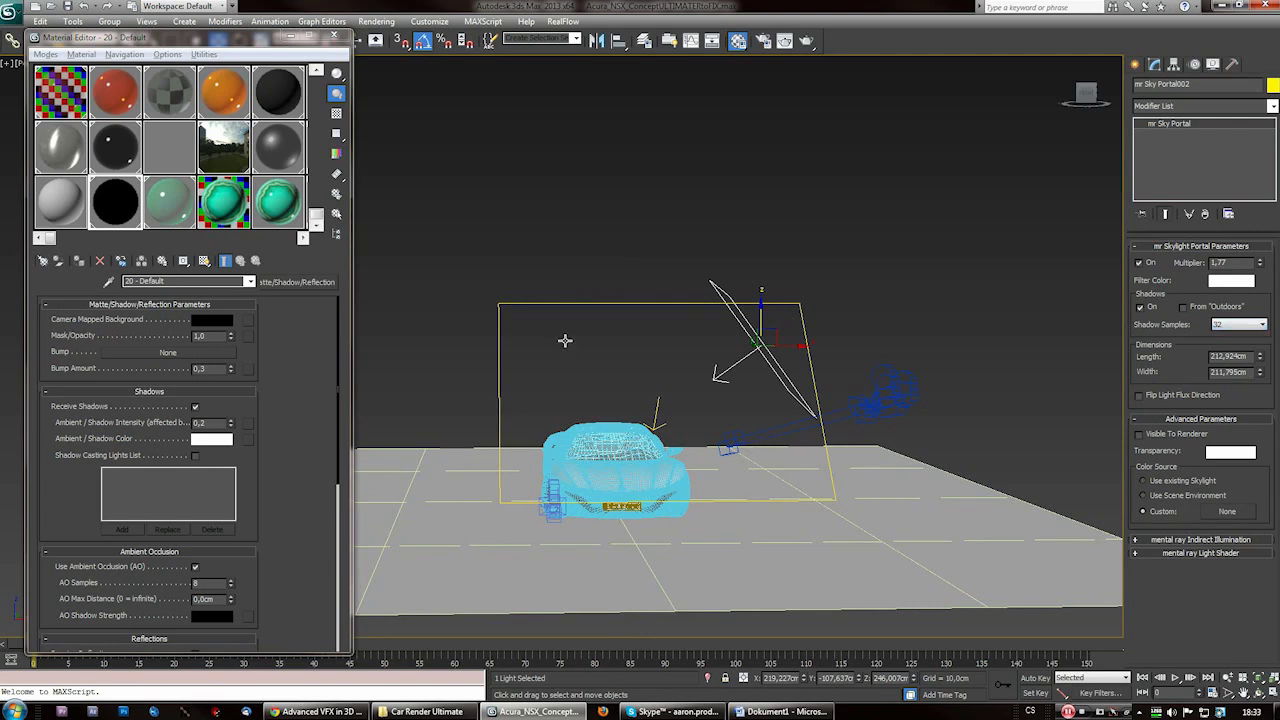
- Set the original sky portal's shadow samples to 32
click(1240, 324)
click(1240, 374)
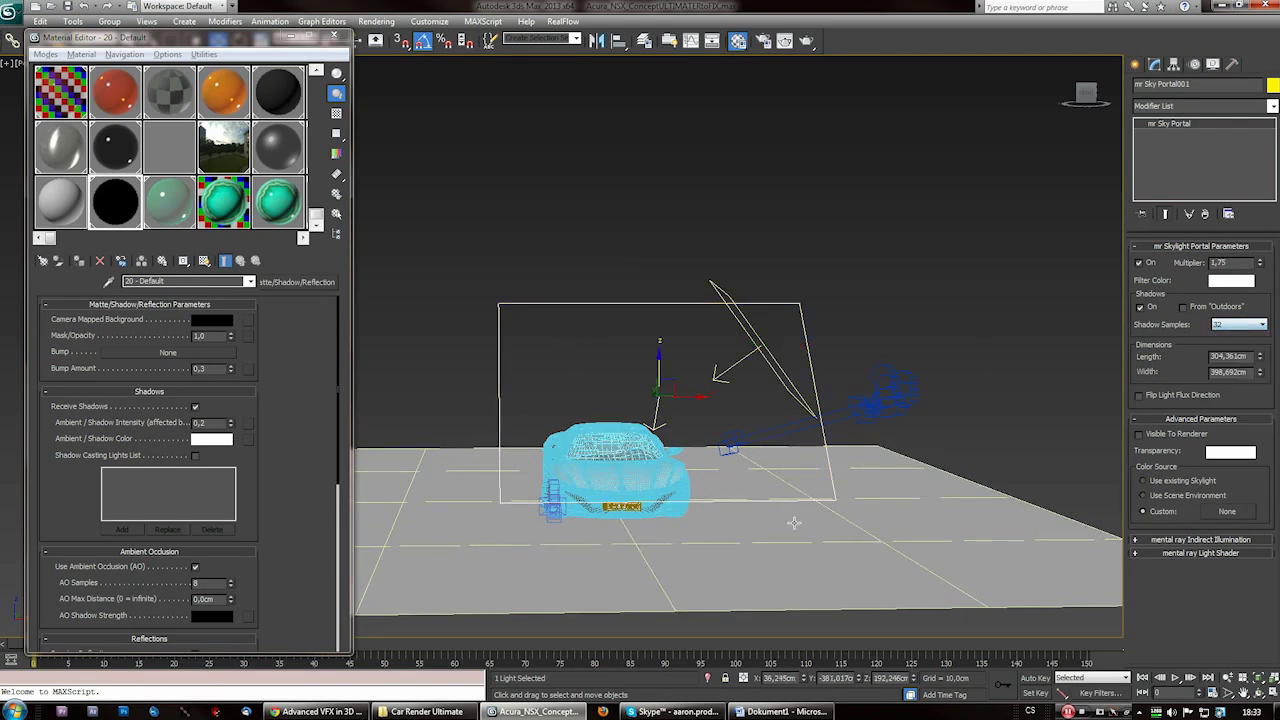
alt+middle_drag(588, 500, 1080, 420)
click(1238, 324)
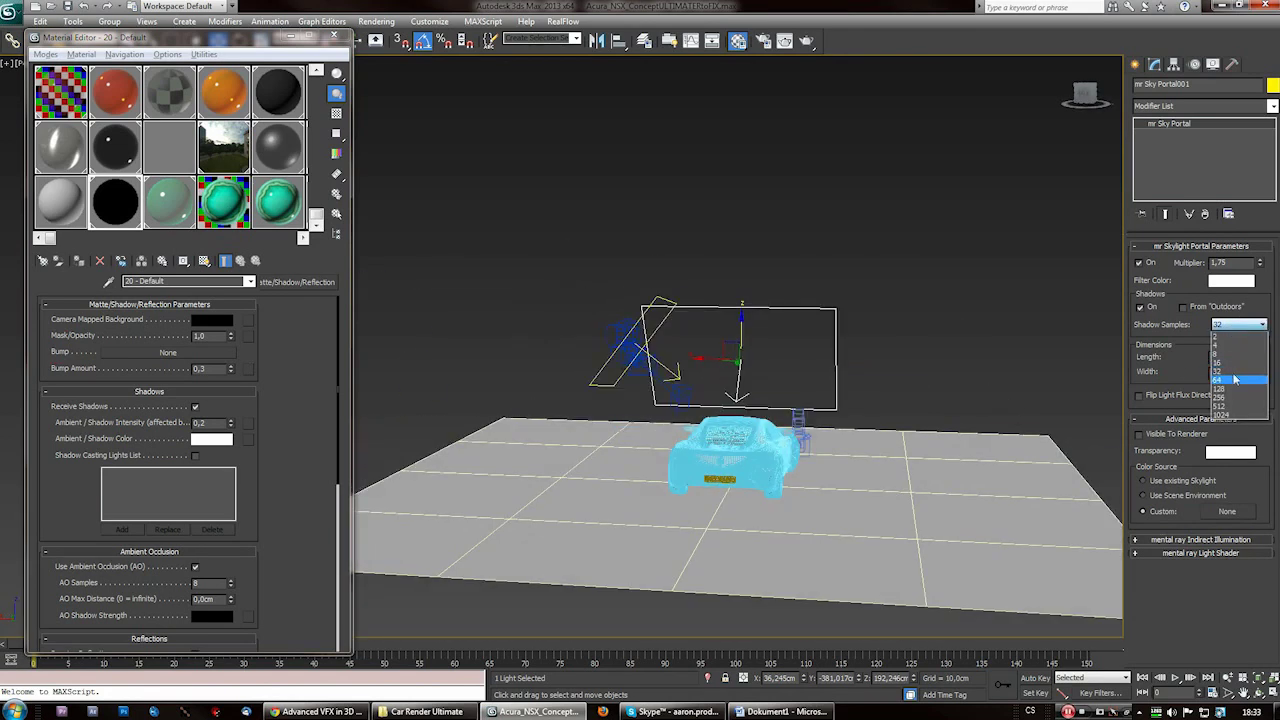
click(1236, 371)
click(1237, 324)
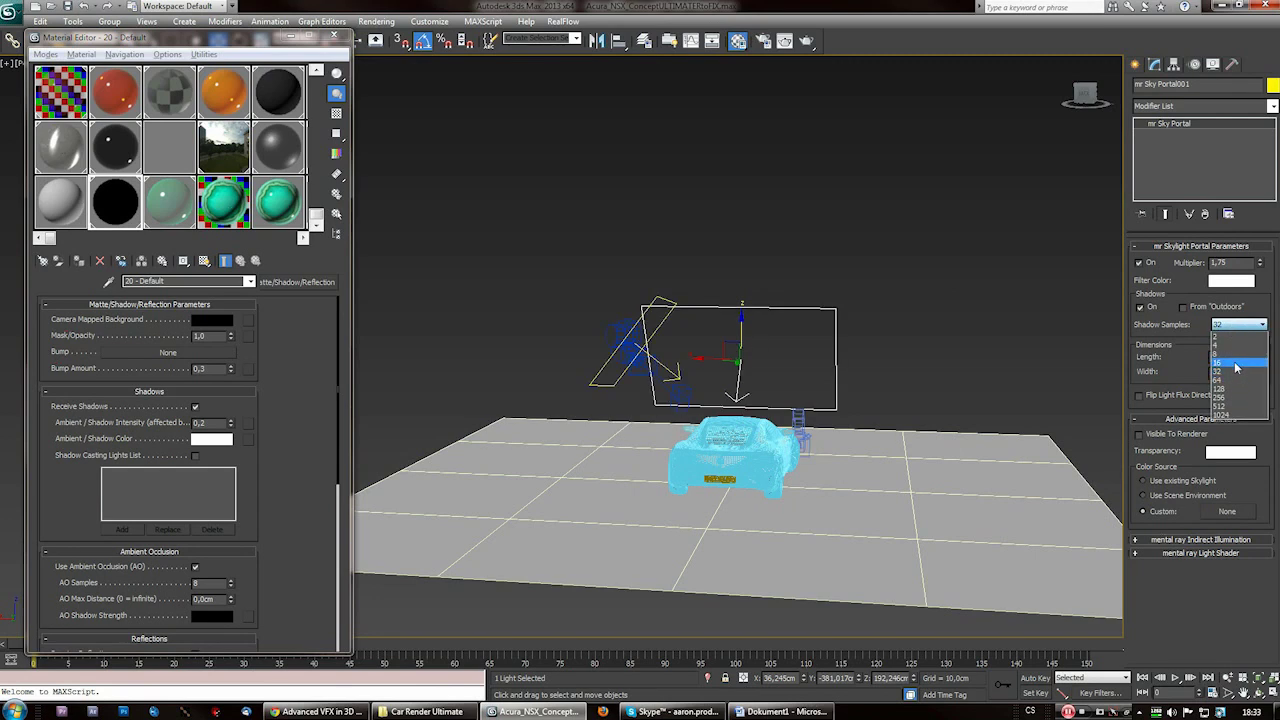
click(1235, 371)
- Select the copied sky portal beside the car and set its shadow samples to 16
click(605, 367)
click(1237, 324)
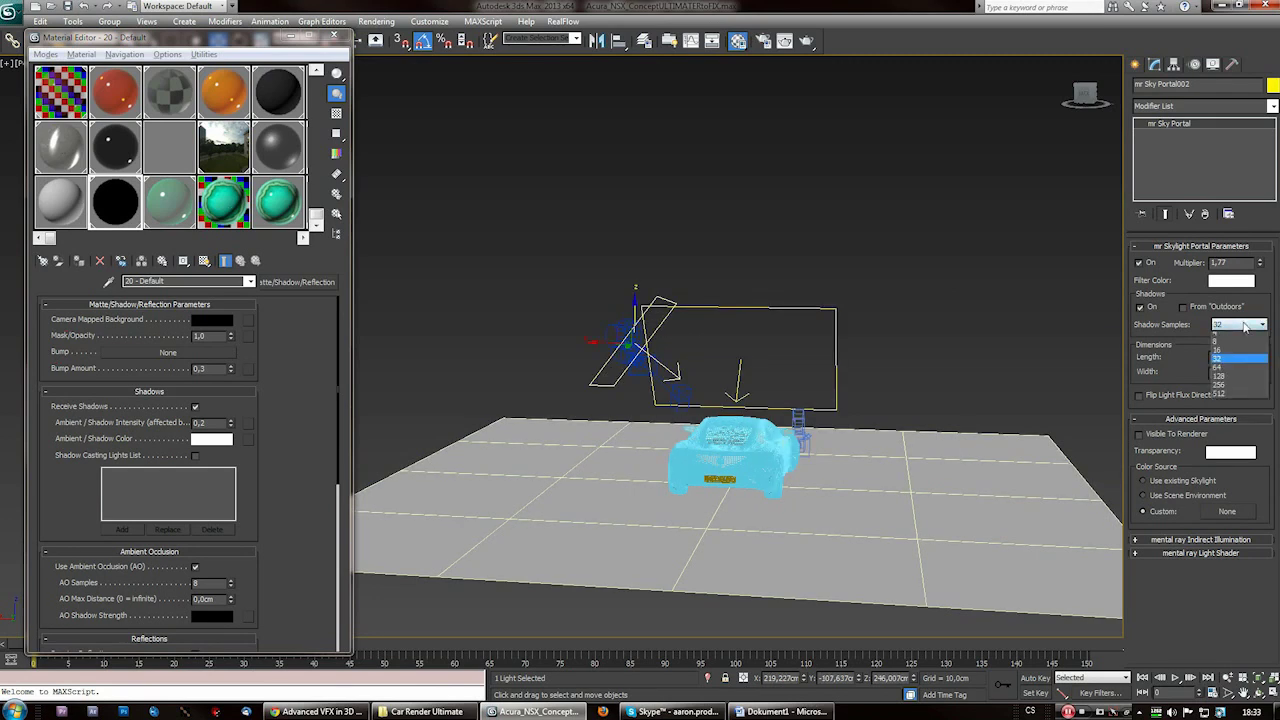
click(1236, 361)
click(1227, 326)
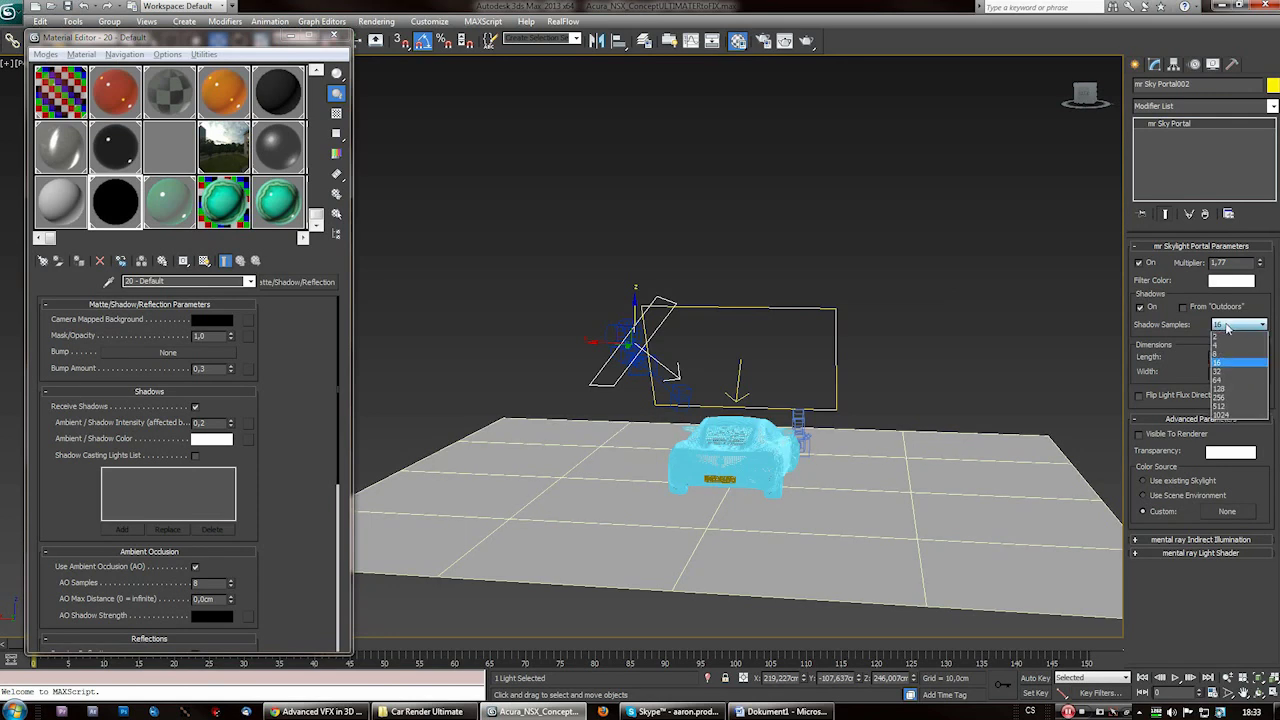
click(950, 284)
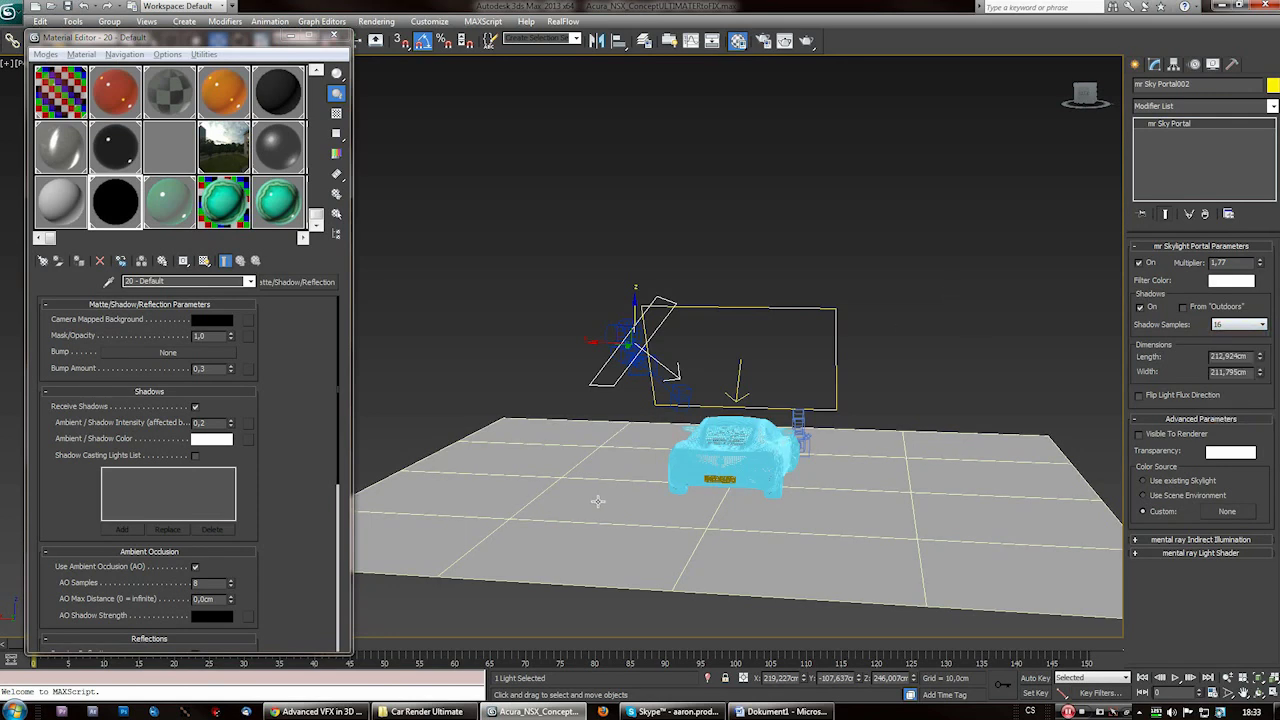
- Examine the car up close from several angles and frame it in a front three-quarter view
alt+middle_drag(638, 506, 670, 546)
scroll(696, 488, up, 5)
alt+middle_drag(696, 488, 834, 410)
alt+middle_drag(834, 410, 670, 606)
scroll(803, 489, down, 4)
scroll(717, 509, up, 4)
middle_drag(771, 596, 812, 472)
scroll(791, 489, down, 4)
alt+middle_drag(730, 481, 665, 462)
scroll(724, 522, up, 4)
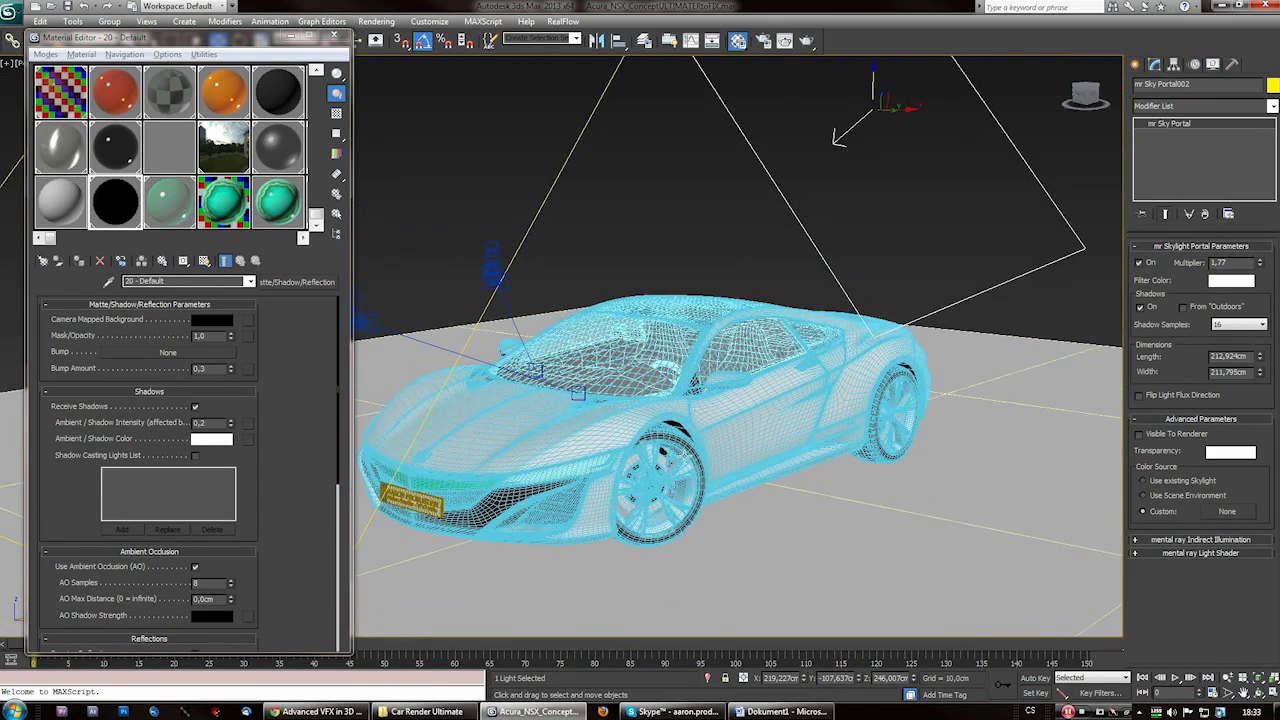
- Ungroup the whole car into its separate parts, with the Material Editor window moved down out of the way
click(703, 450)
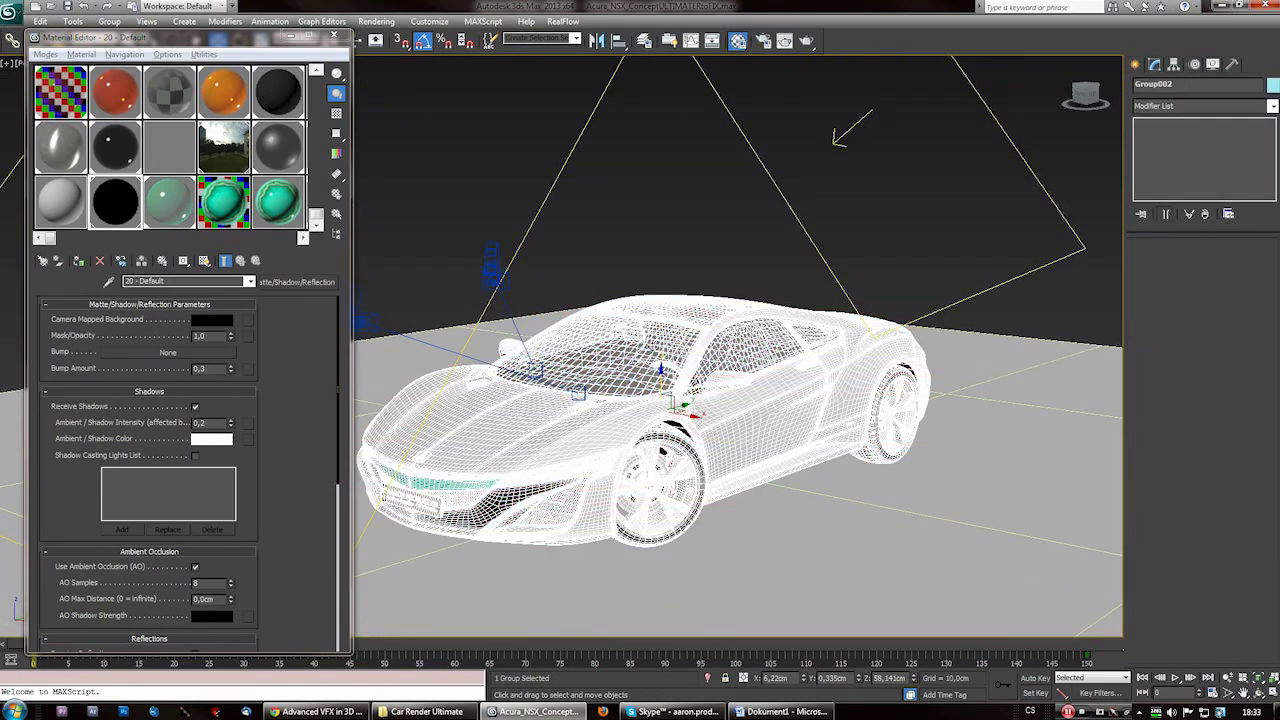
drag(130, 38, 130, 62)
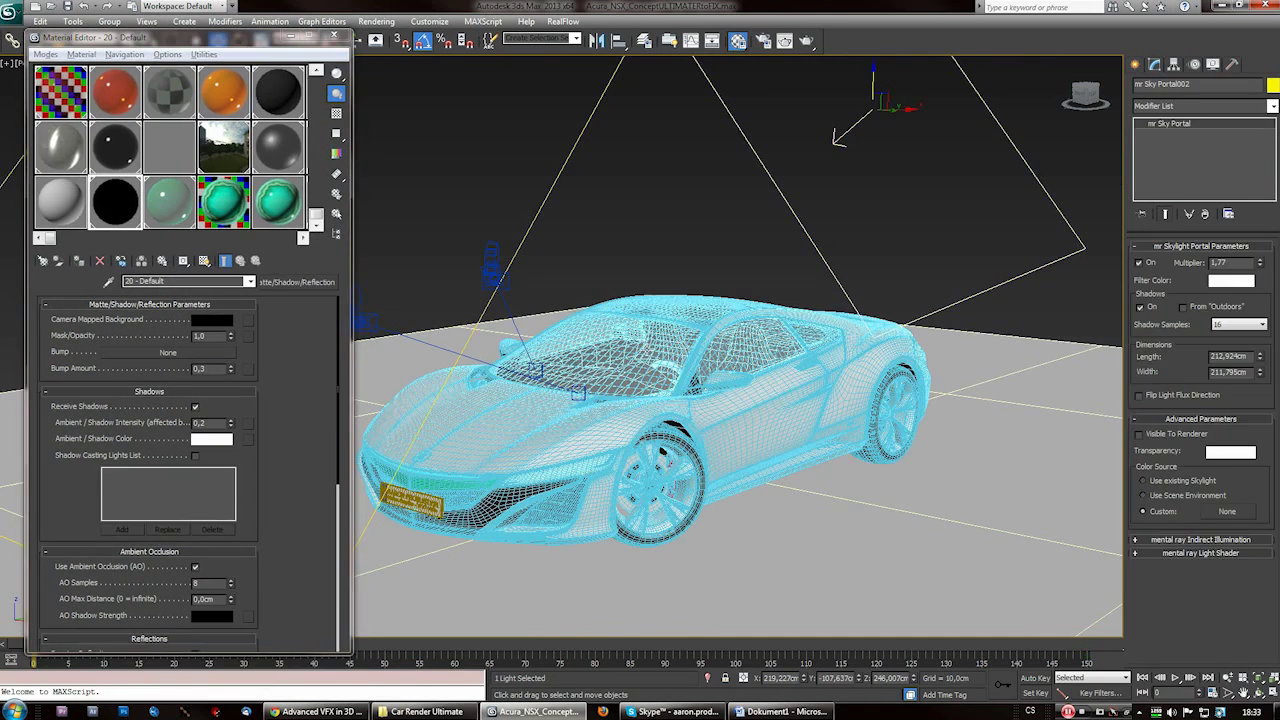
click(703, 450)
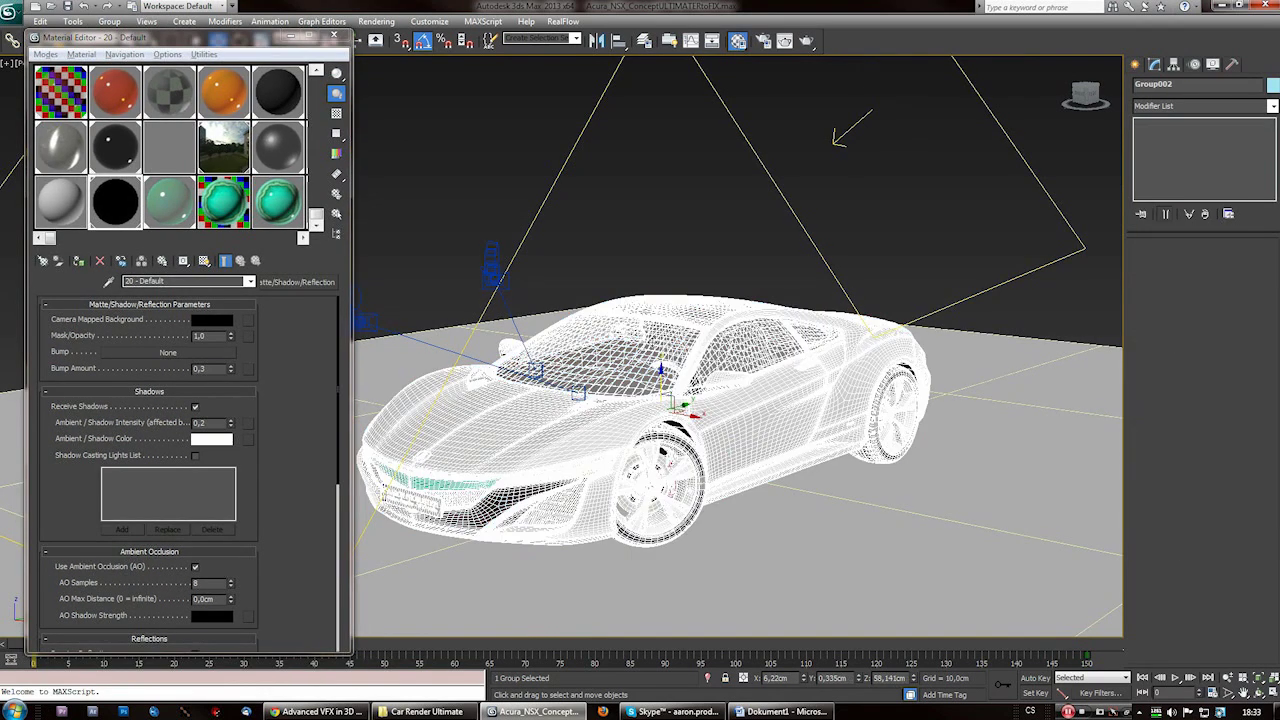
drag(134, 37, 134, 61)
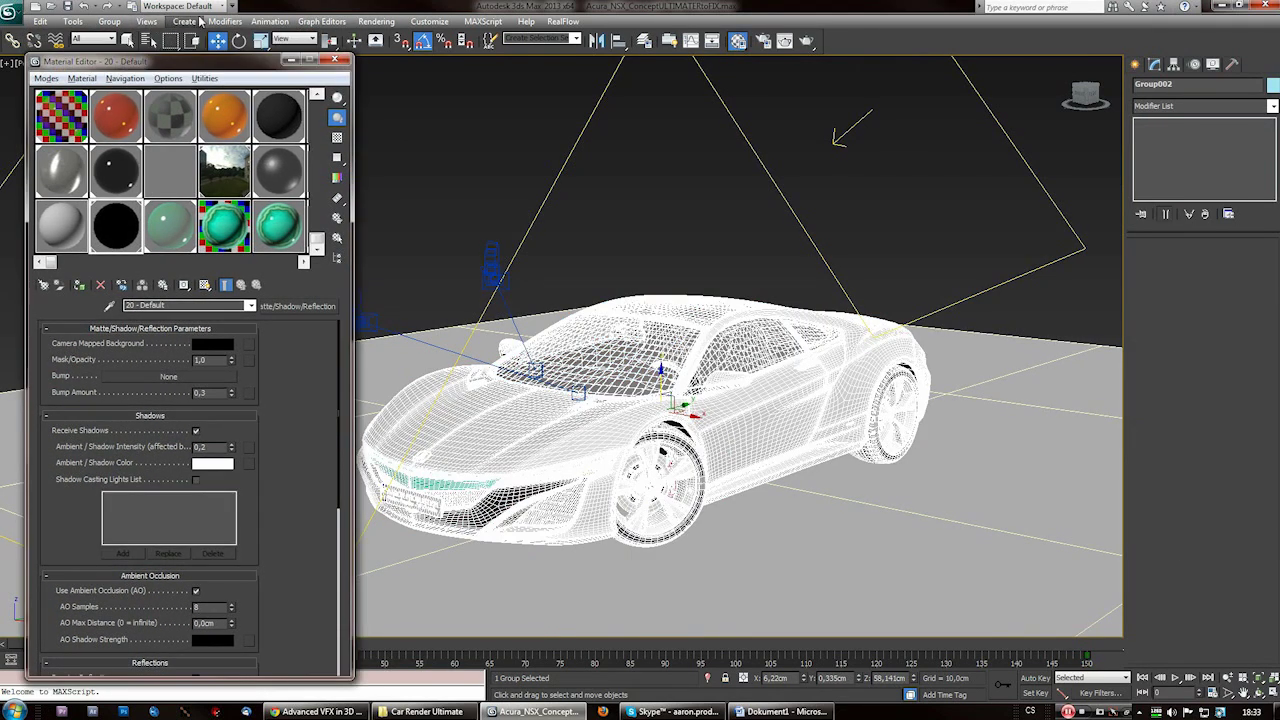
click(110, 22)
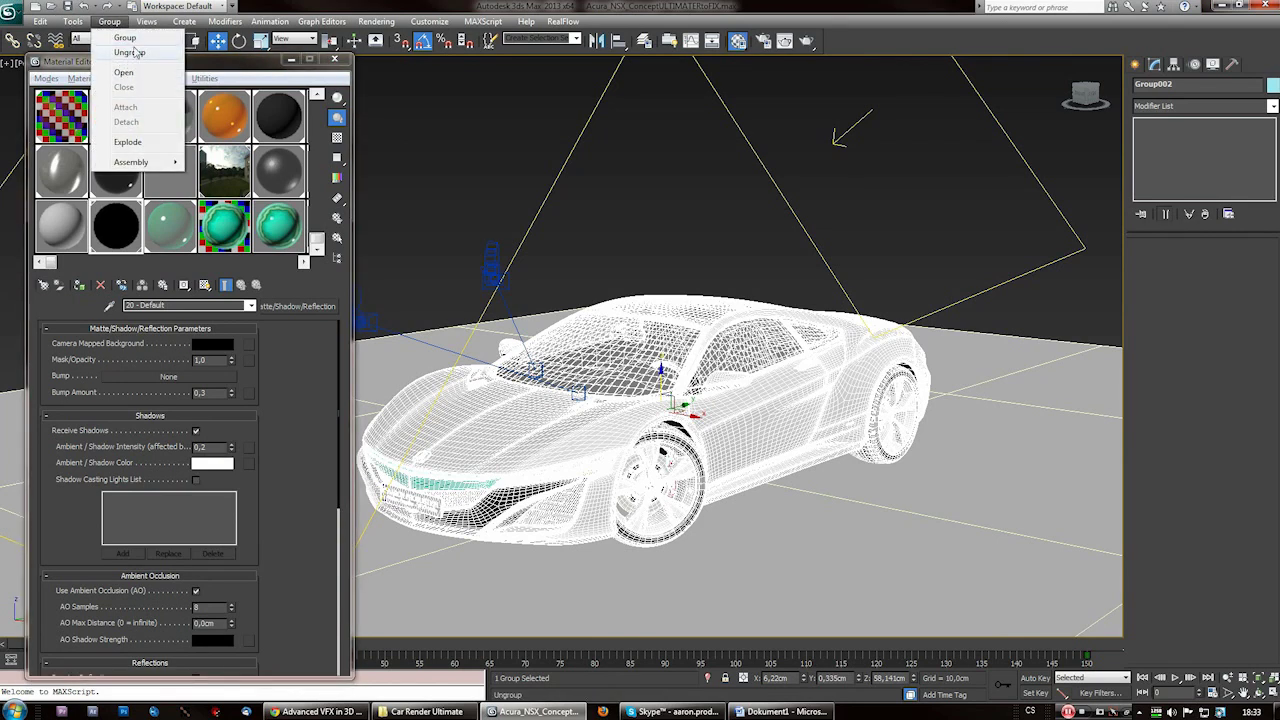
click(133, 58)
click(674, 204)
- Select the car's main body mesh, body01, on its own and frame the car for material work
alt+middle_drag(560, 465, 755, 485)
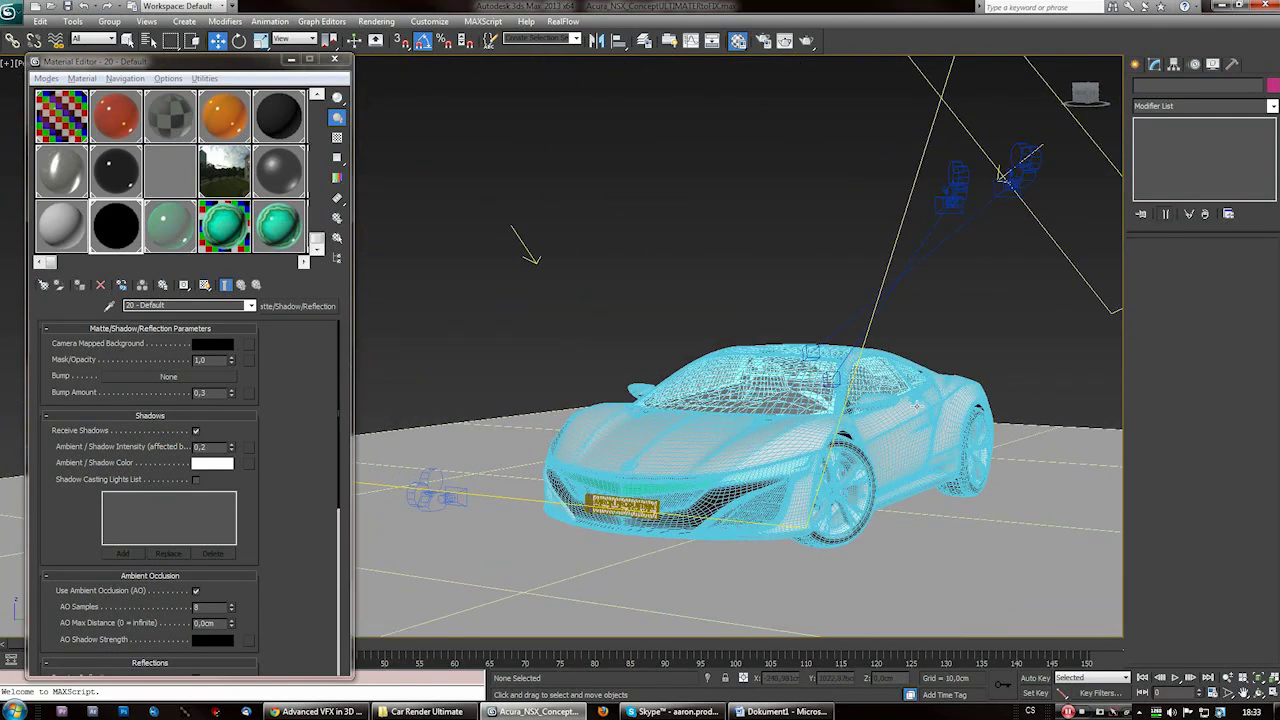
click(915, 403)
click(1000, 304)
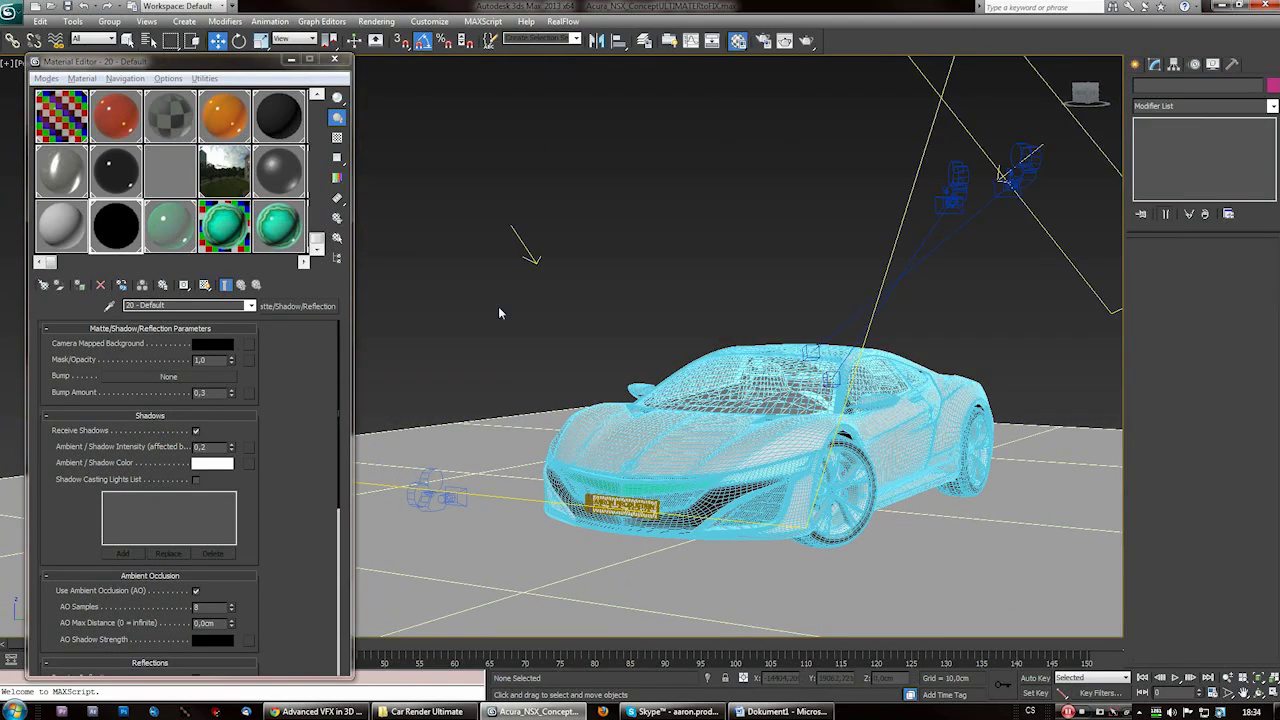
scroll(663, 387, down, 4)
alt+middle_drag(663, 387, 696, 447)
scroll(620, 428, up, 7)
click(696, 447)
scroll(695, 447, down, 5)
scroll(693, 393, up, 3)
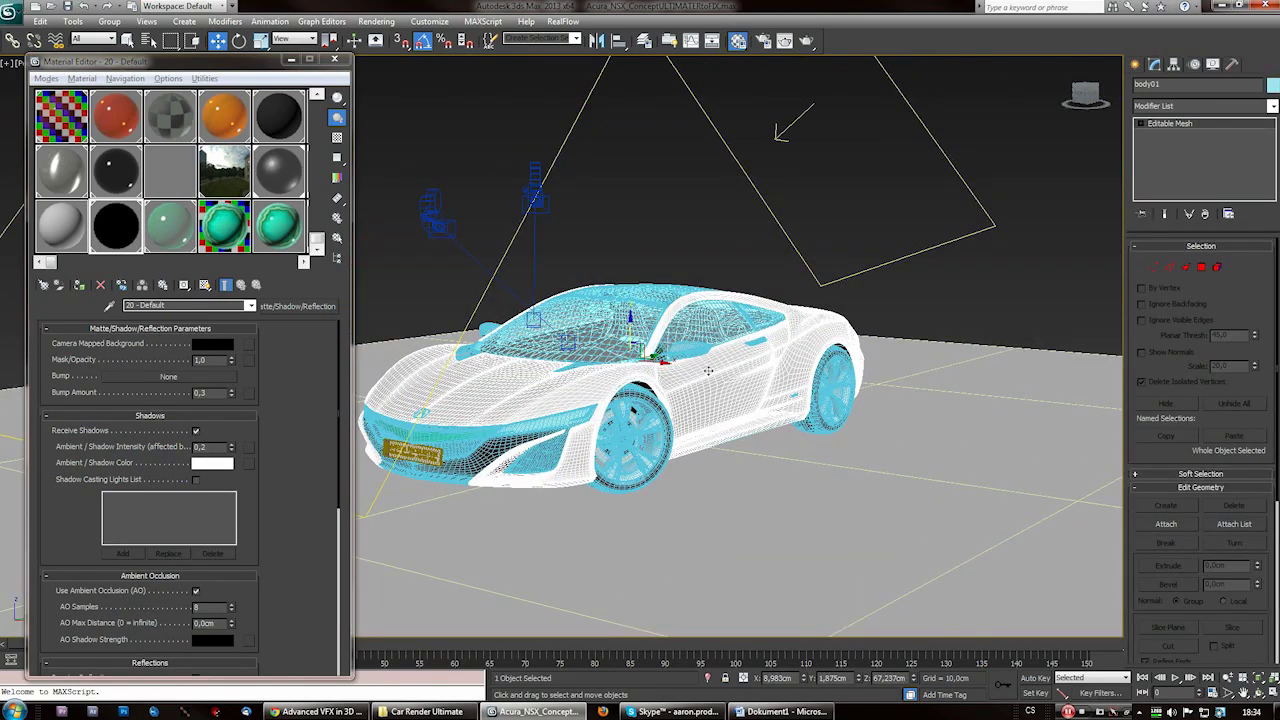
middle_drag(704, 511, 726, 541)
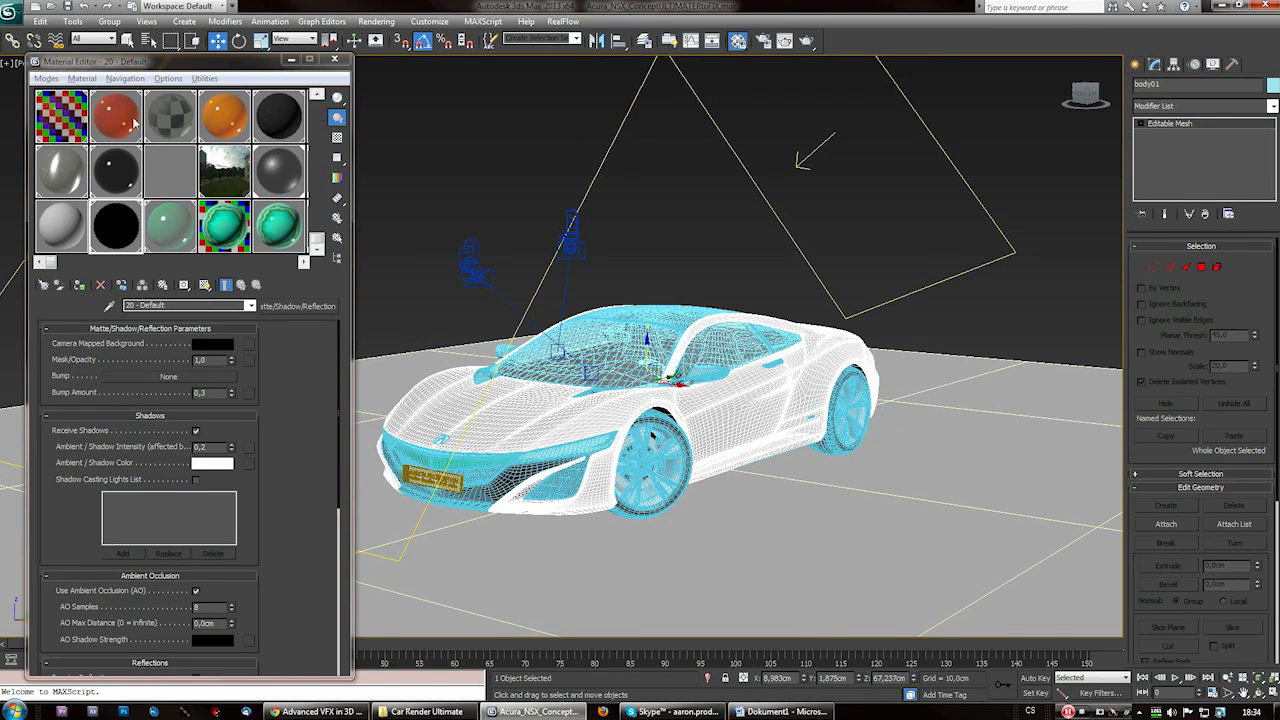
- Open the object properties of the car's main body mesh to look up its material name and layer
middle_drag(727, 384, 705, 362)
middle_drag(702, 514, 721, 538)
right_click(567, 414)
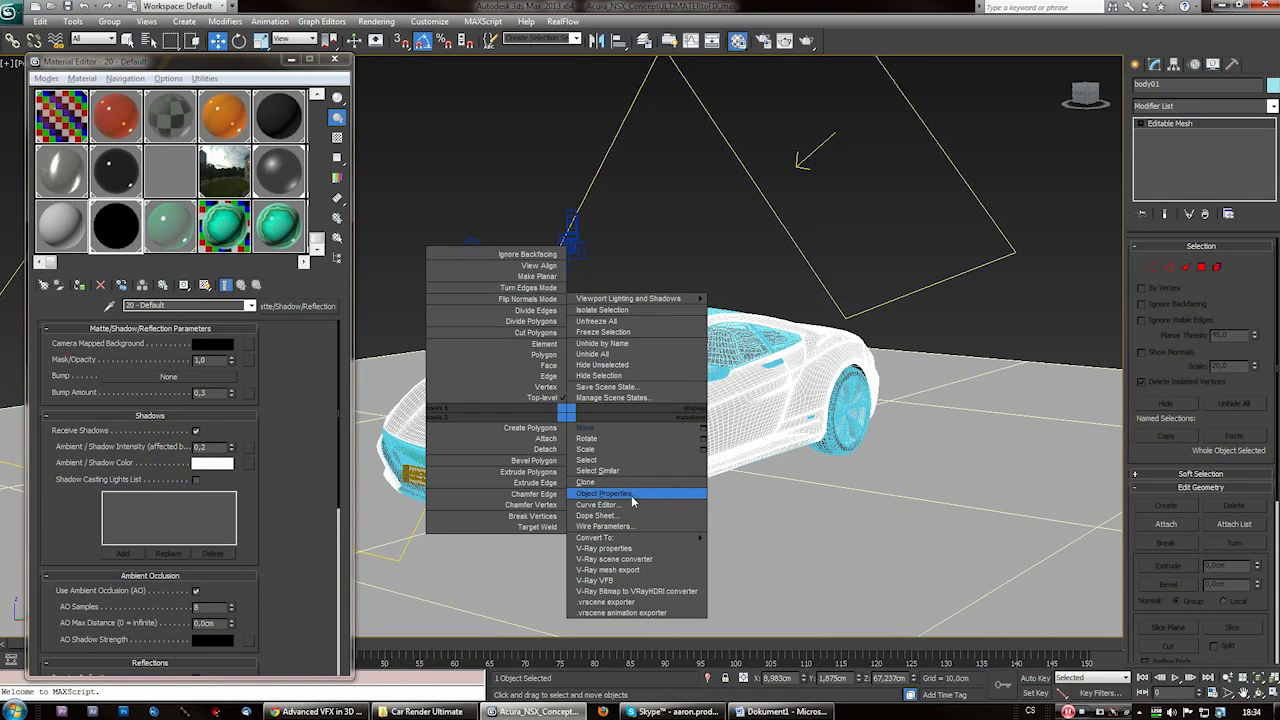
click(858, 388)
right_click(723, 412)
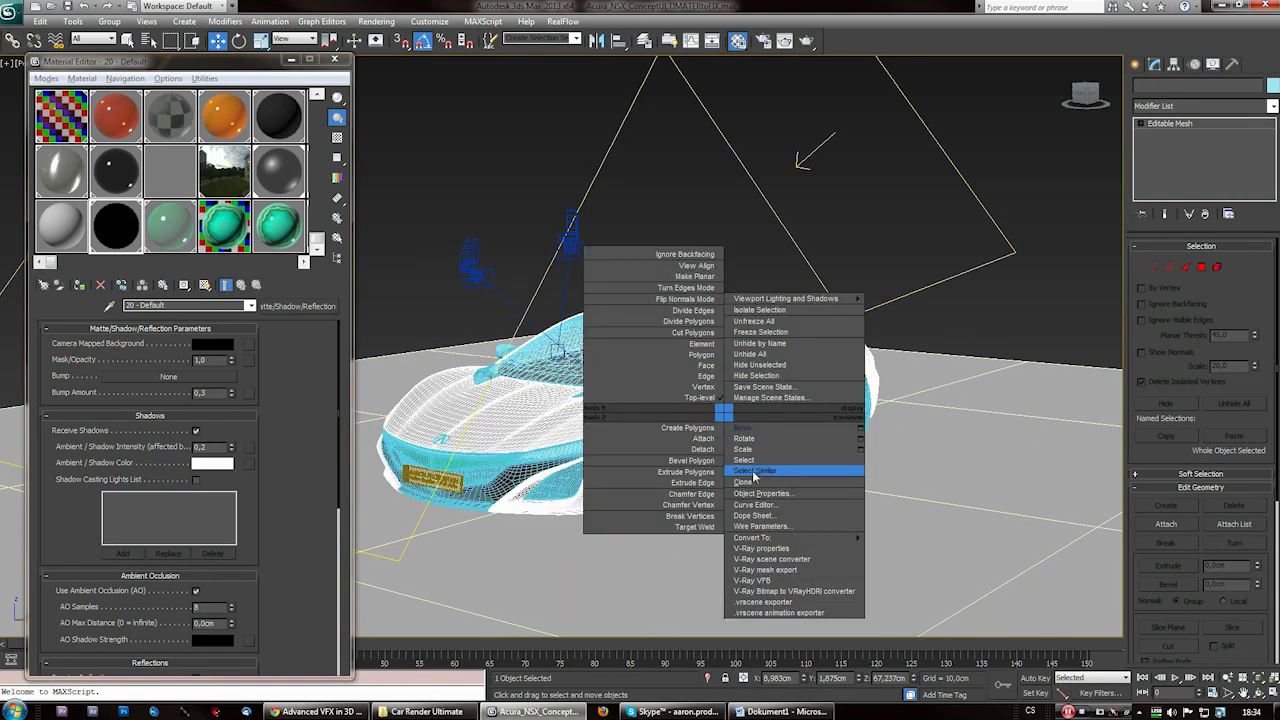
click(762, 493)
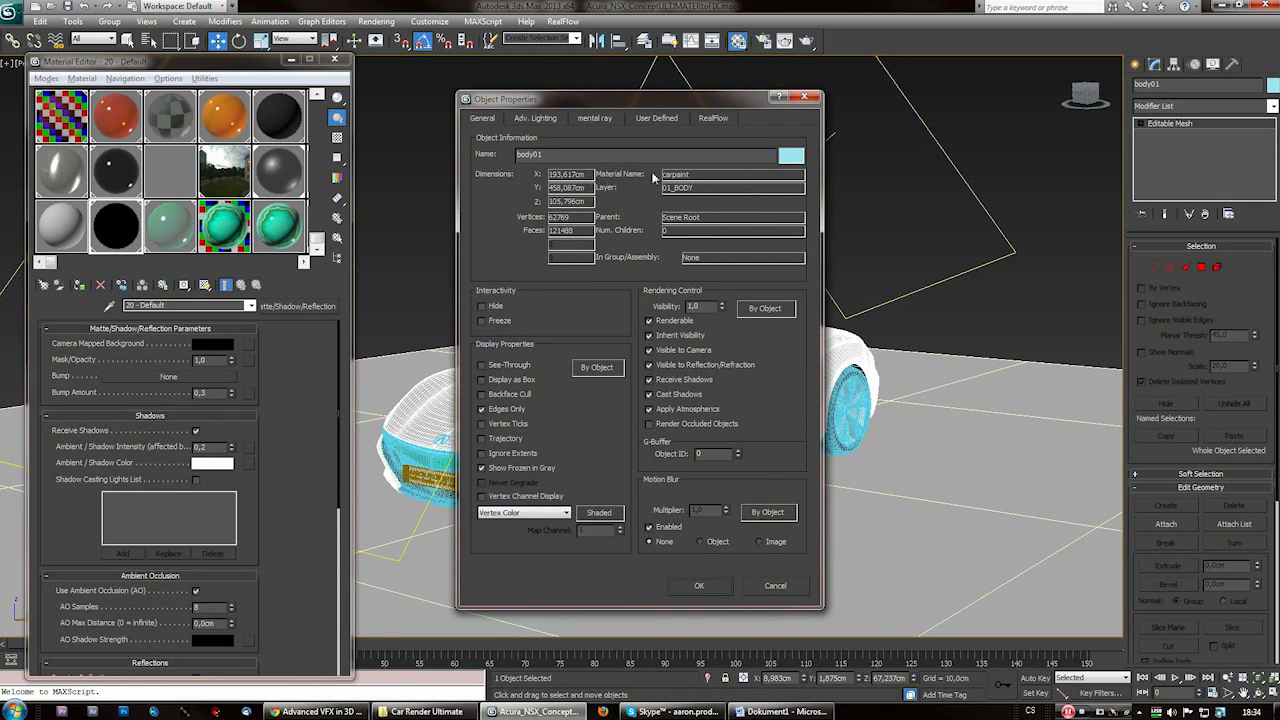
key(Escape)
right_click(723, 412)
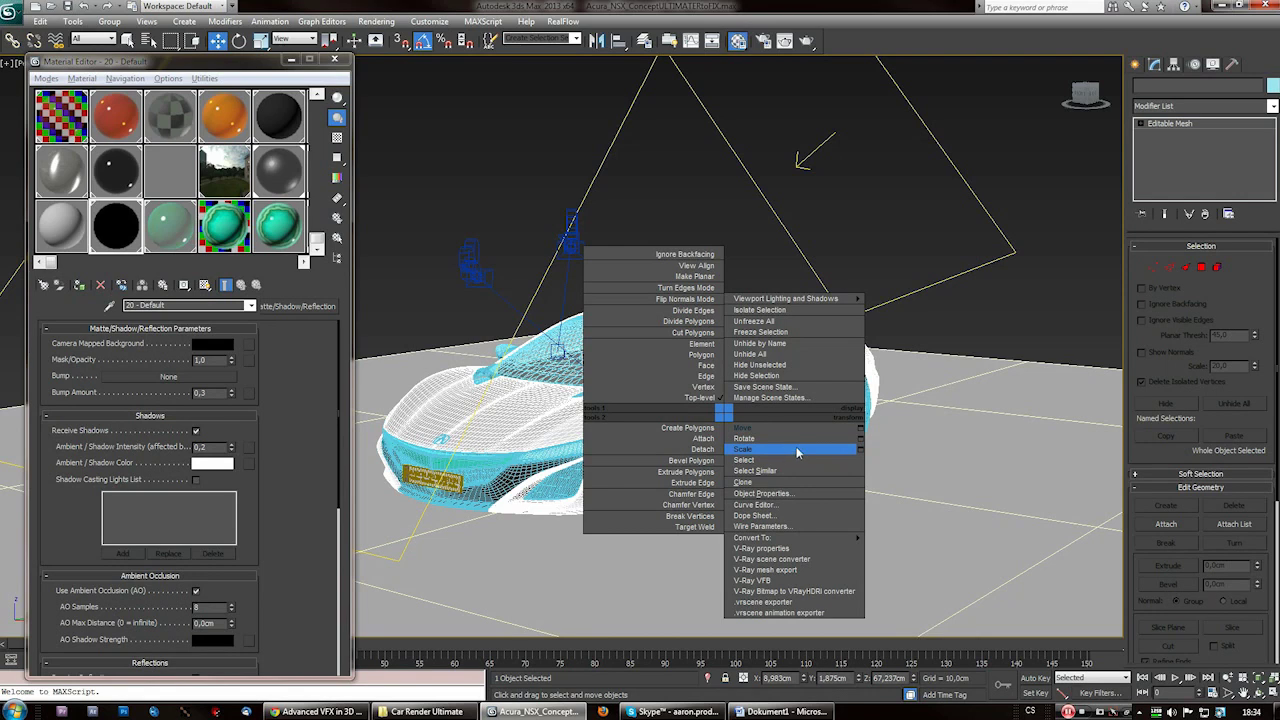
click(796, 493)
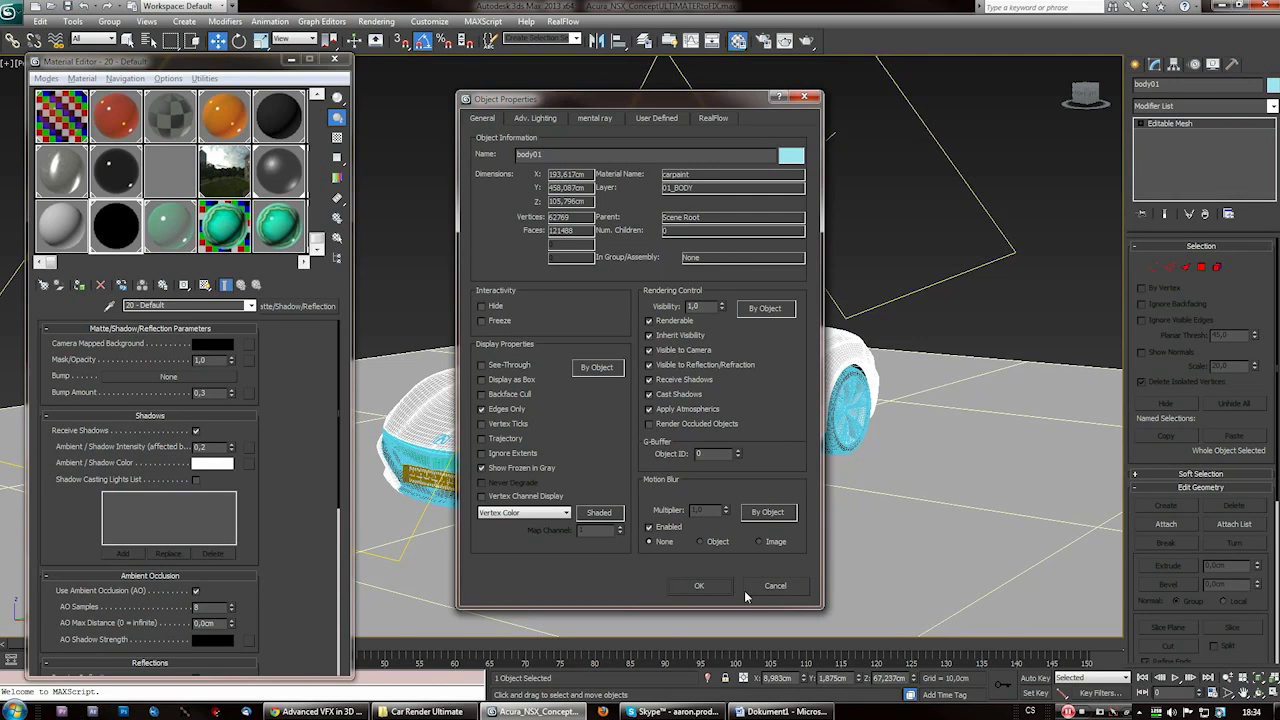
click(703, 588)
- Select the carpaint material slot and replace its material with a fresh mental ray Car Paint material
mouse_move(321, 240)
mouse_down()
mouse_move(320, 106)
mouse_move(325, 241)
mouse_up()
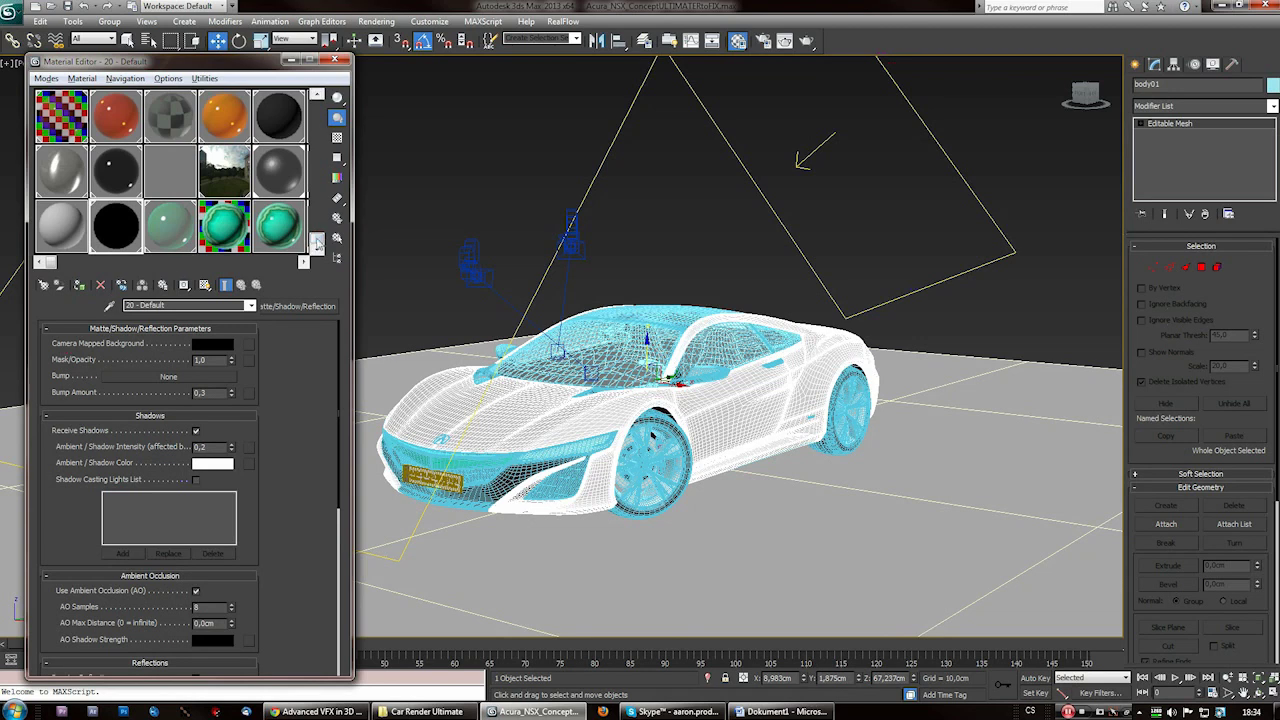
click(276, 181)
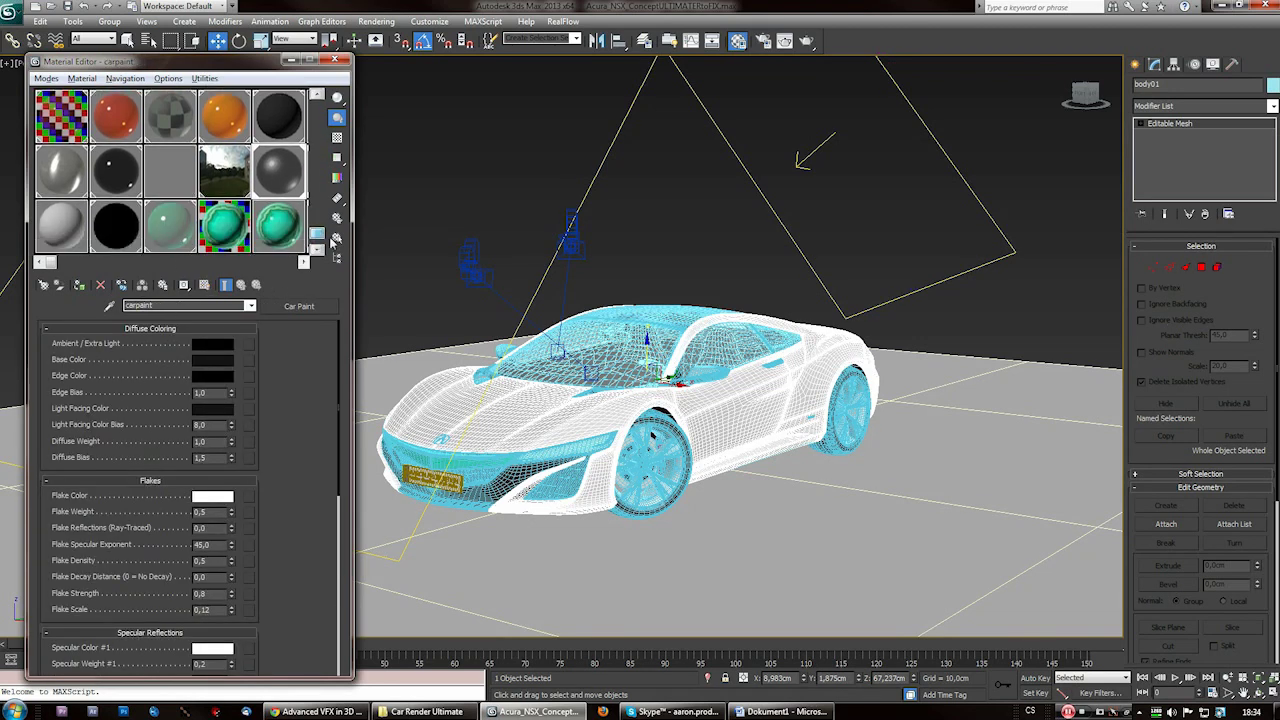
click(303, 308)
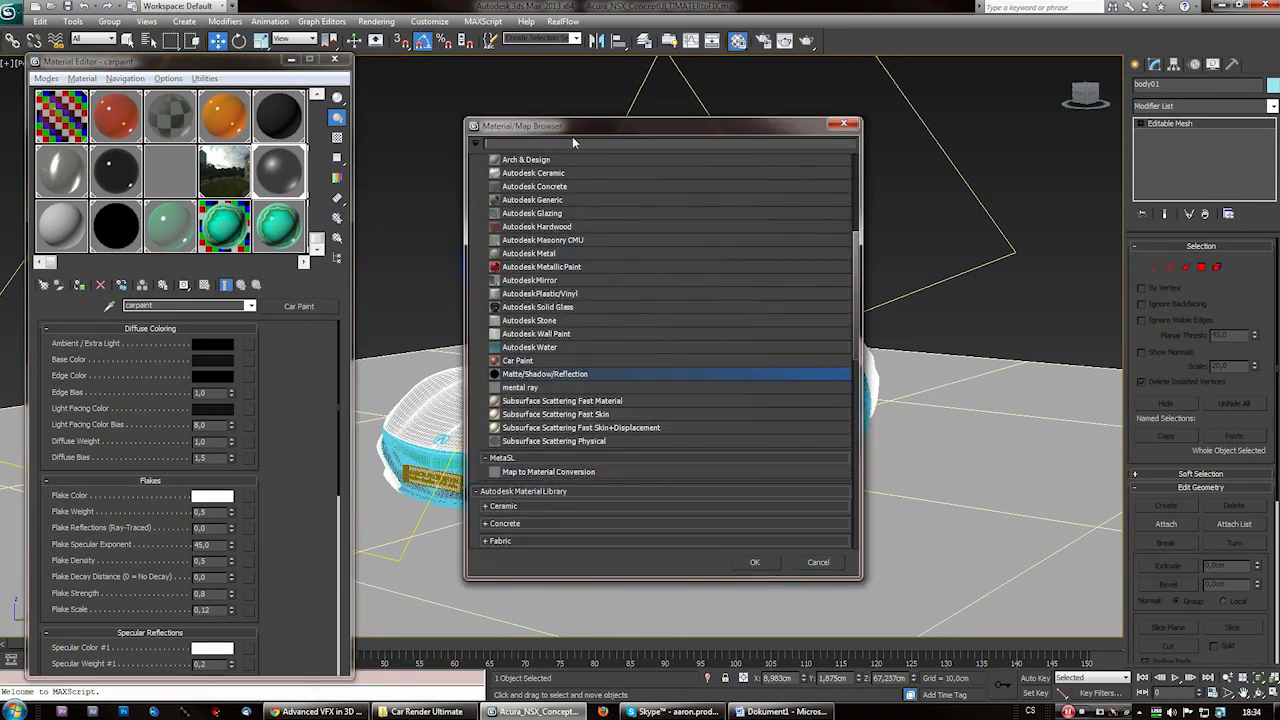
text(car paint)
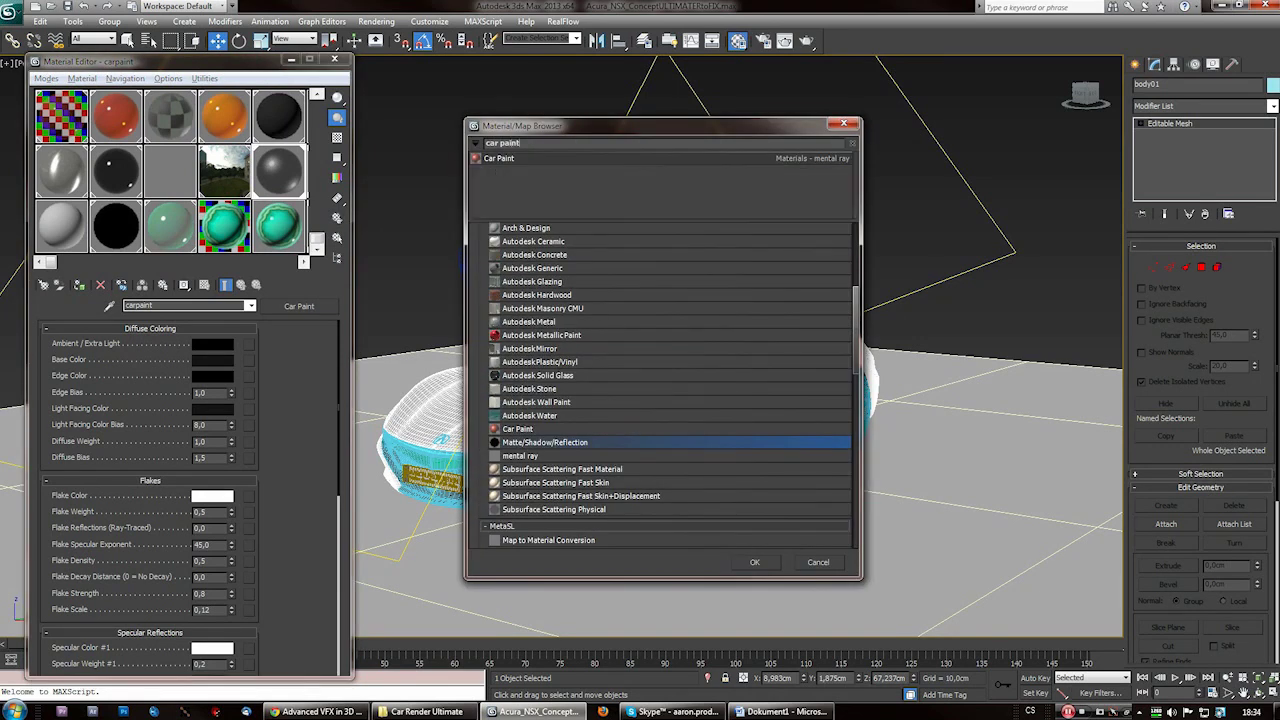
double_click(500, 158)
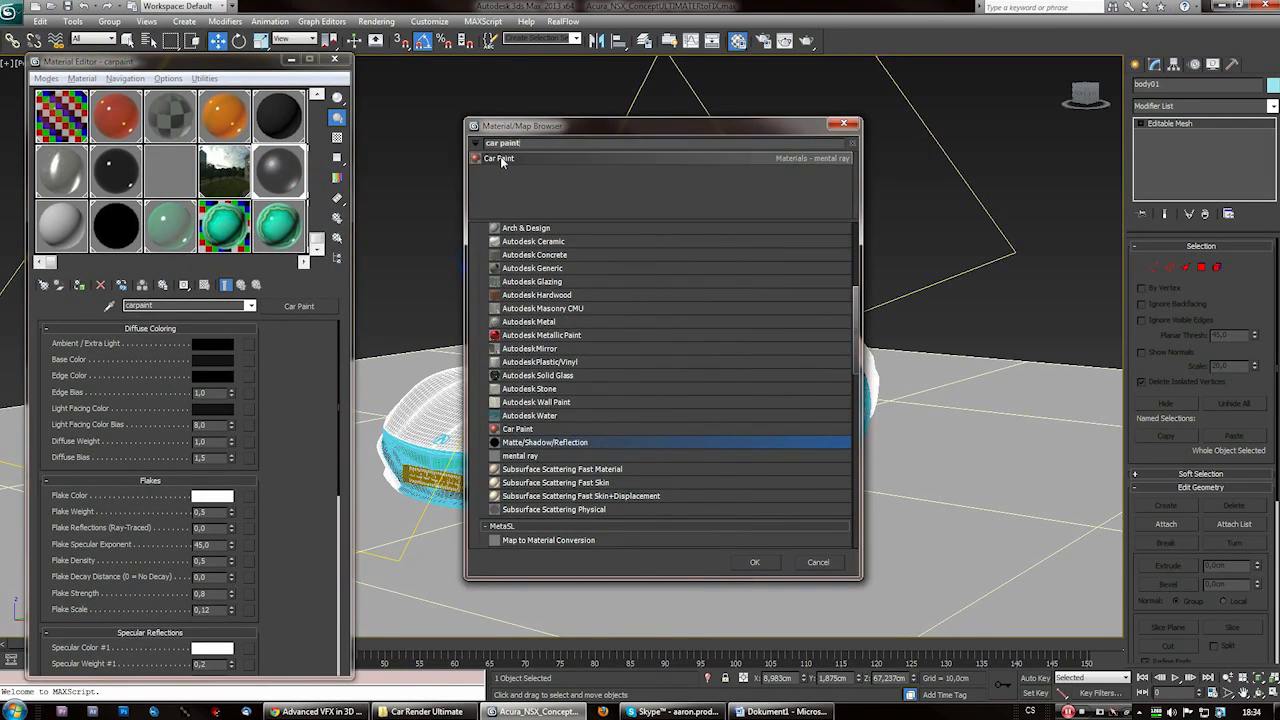
double_click(500, 158)
drag(209, 63, 191, 47)
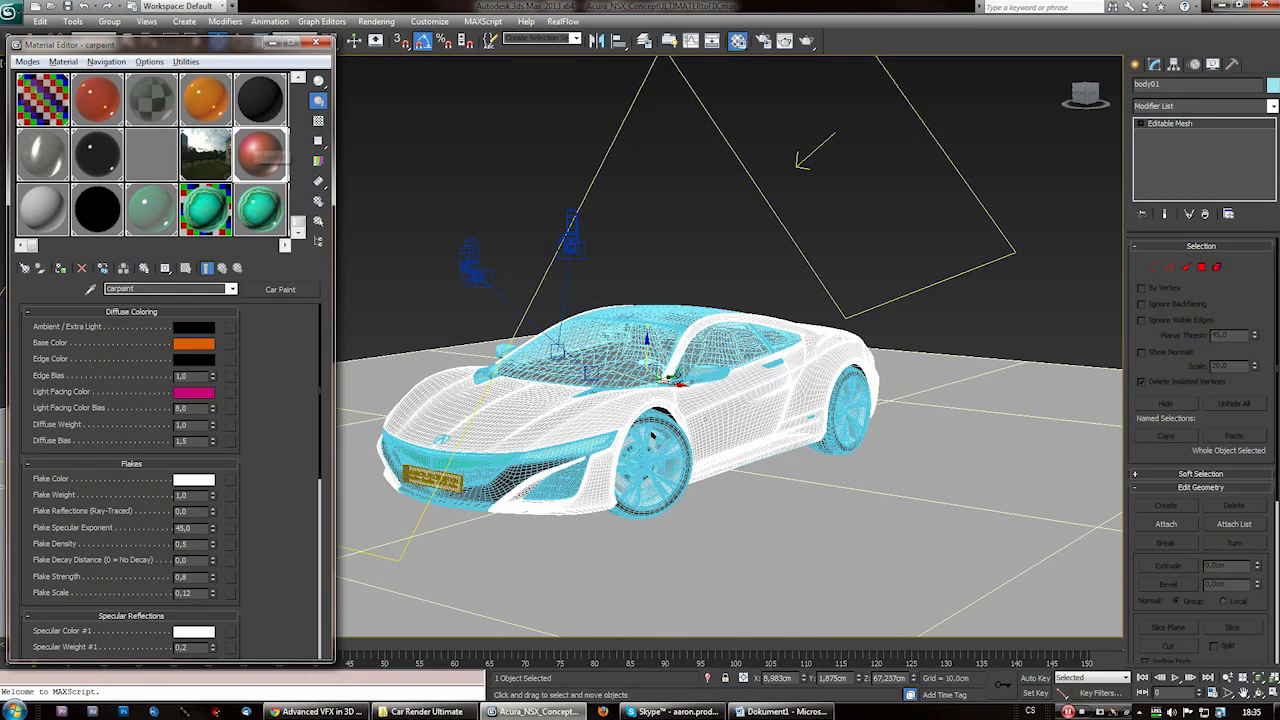
- Set the Base Color of the carpaint material to black
click(195, 345)
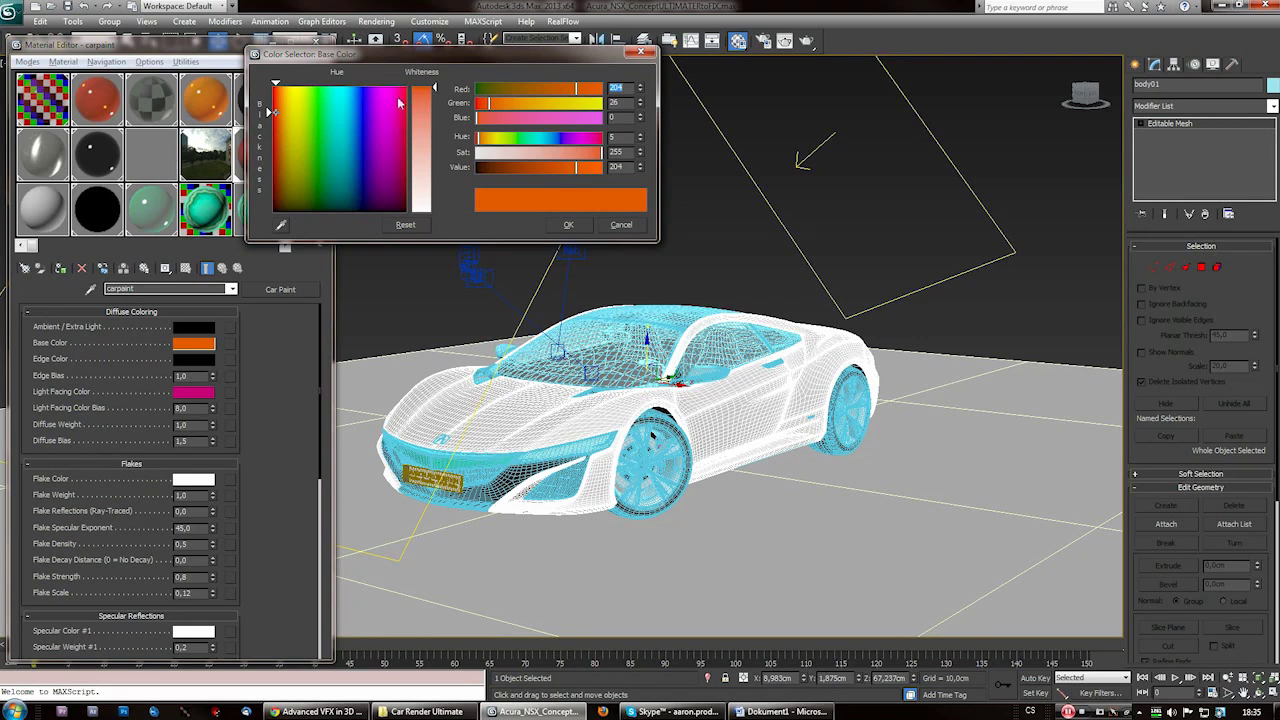
click(313, 212)
click(405, 225)
click(313, 212)
click(565, 226)
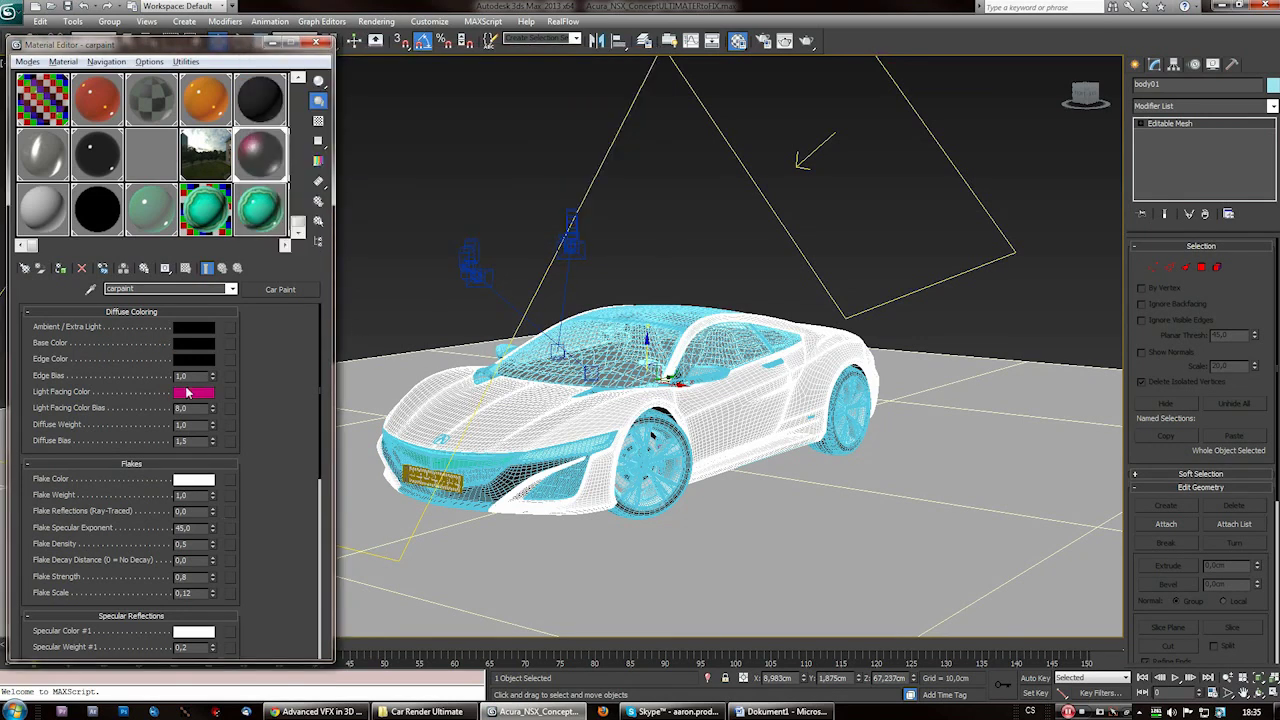
- Set the Light Facing Color of the carpaint material to pure white
click(193, 391)
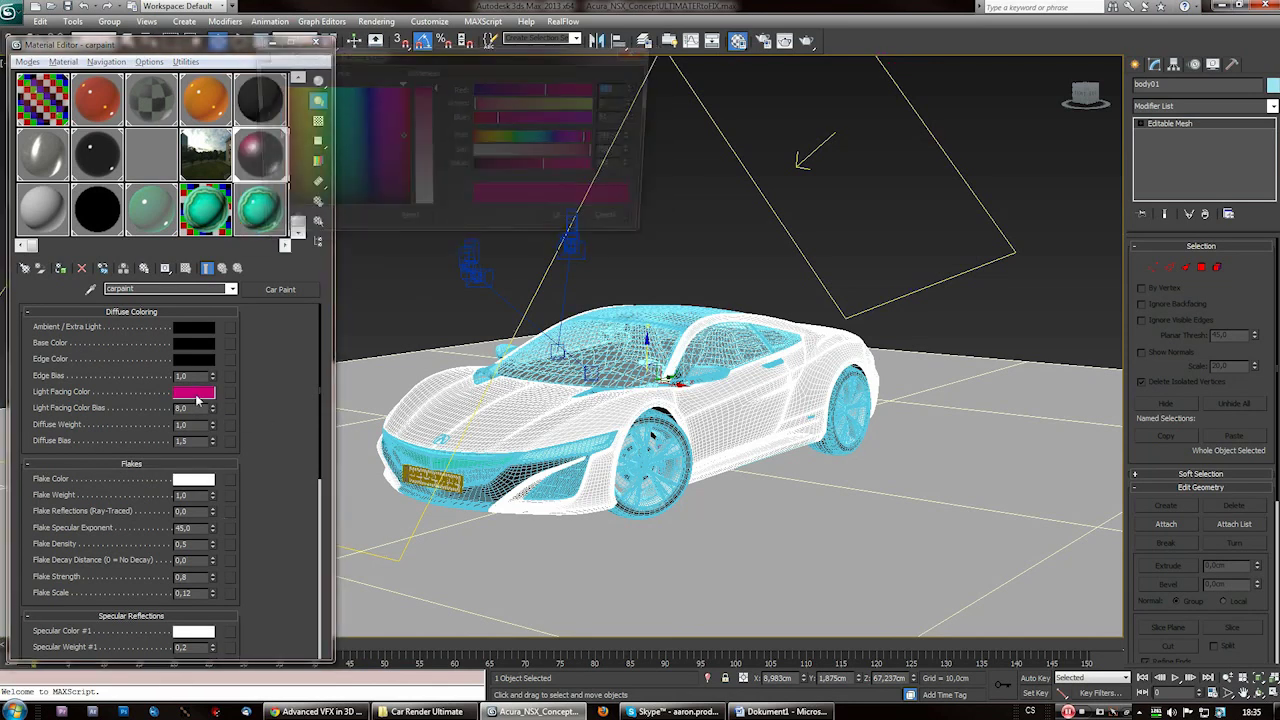
drag(436, 97, 434, 213)
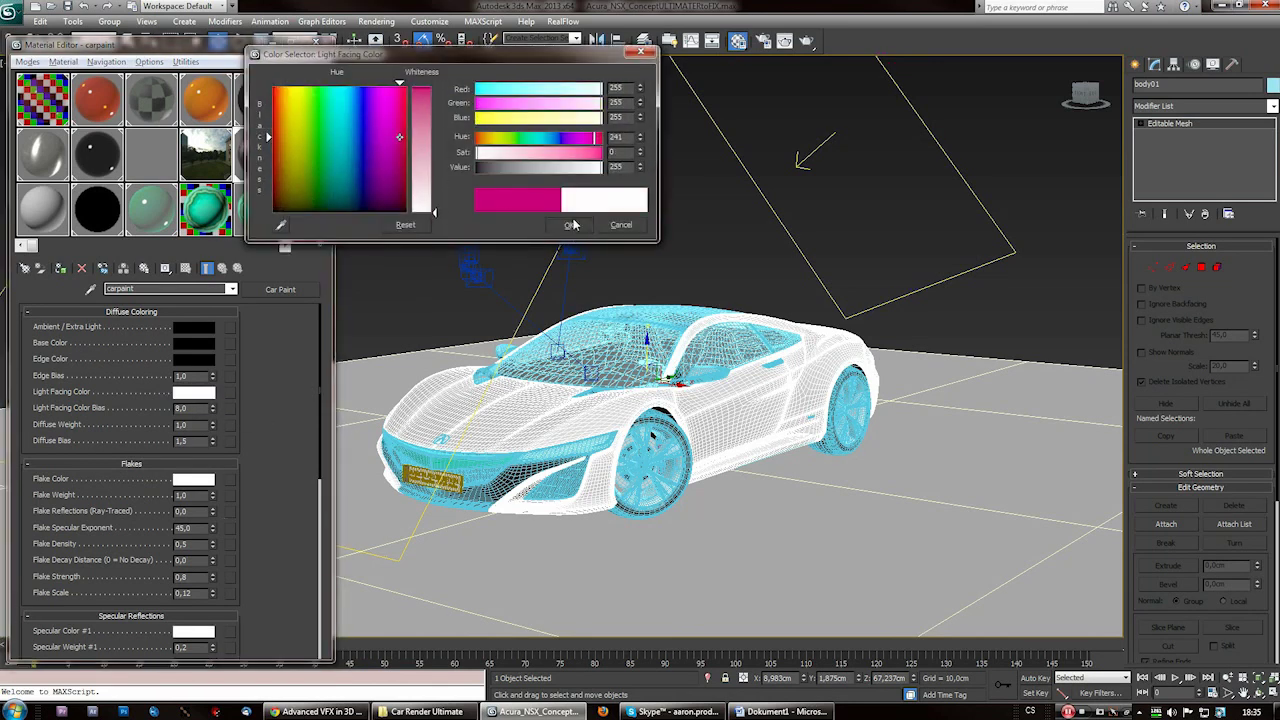
click(568, 224)
- Set the Flake Weight of the carpaint material to 0,5
mouse_move(321, 353)
mouse_down()
mouse_move(337, 405)
mouse_move(343, 360)
mouse_up()
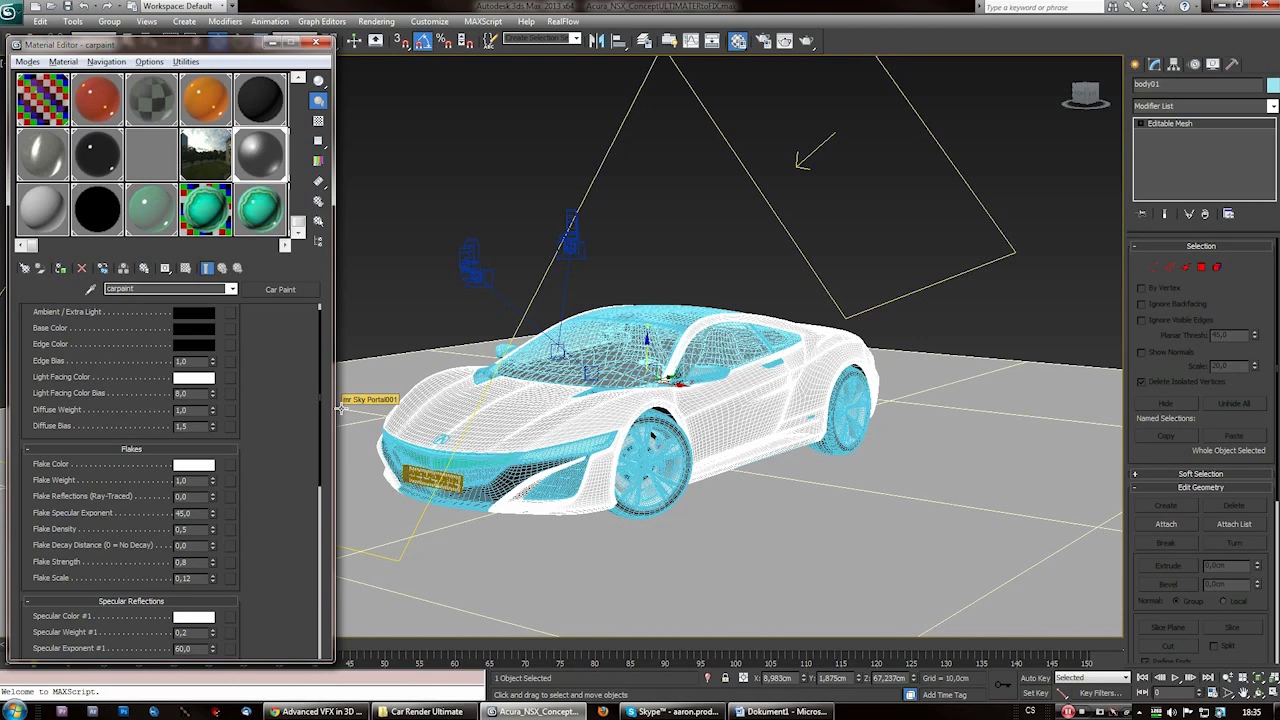
scroll(322, 364, down, 2)
scroll(316, 362, up, 3)
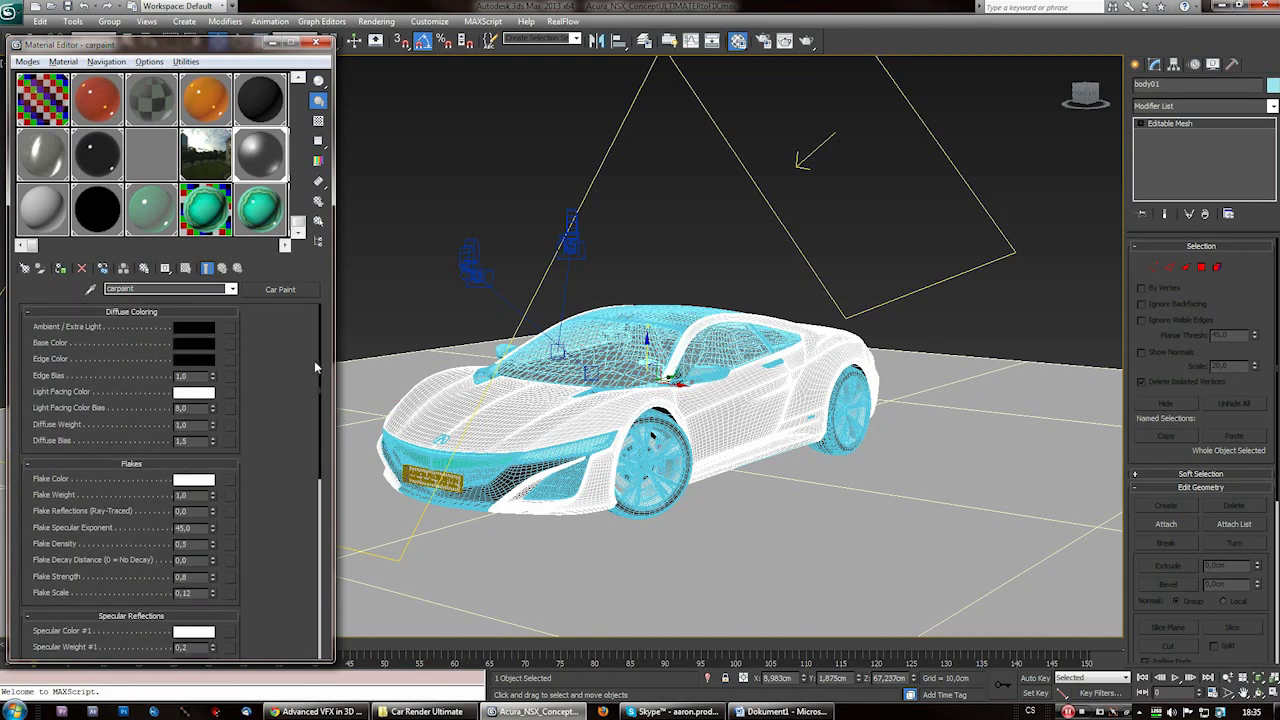
scroll(322, 352, down, 1)
scroll(322, 352, up, 1)
scroll(322, 354, down, 3)
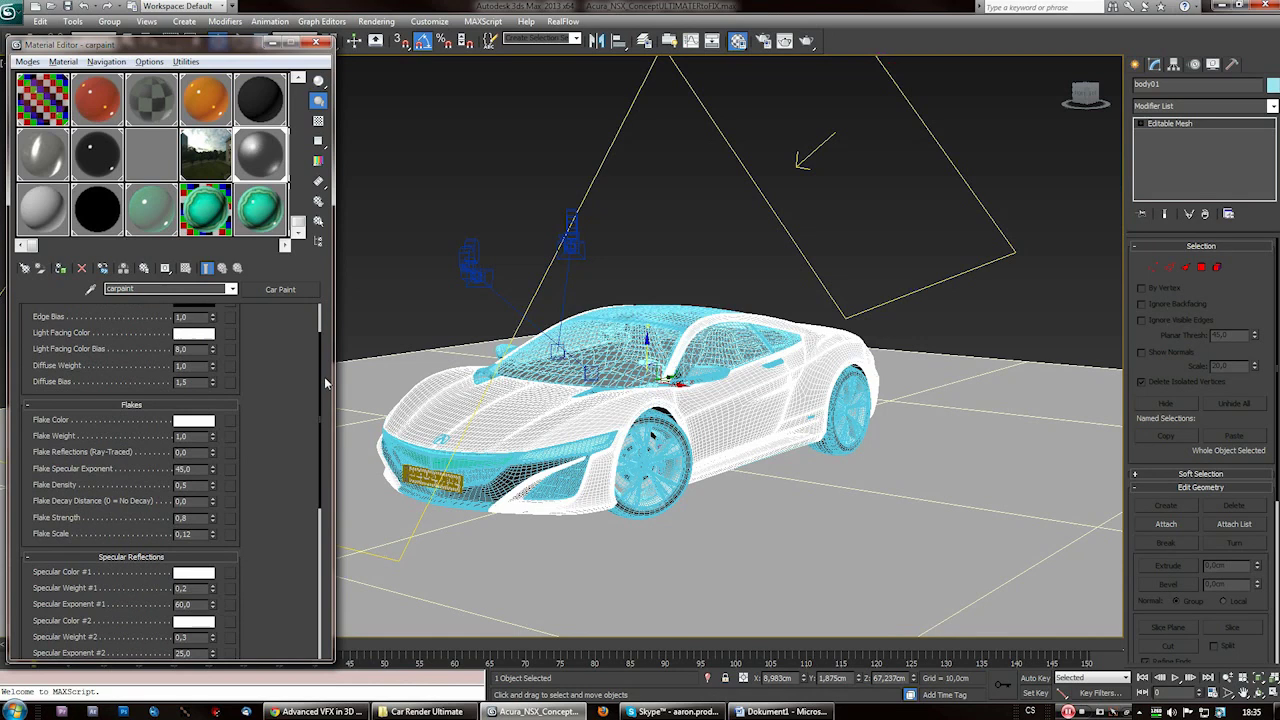
double_click(182, 396)
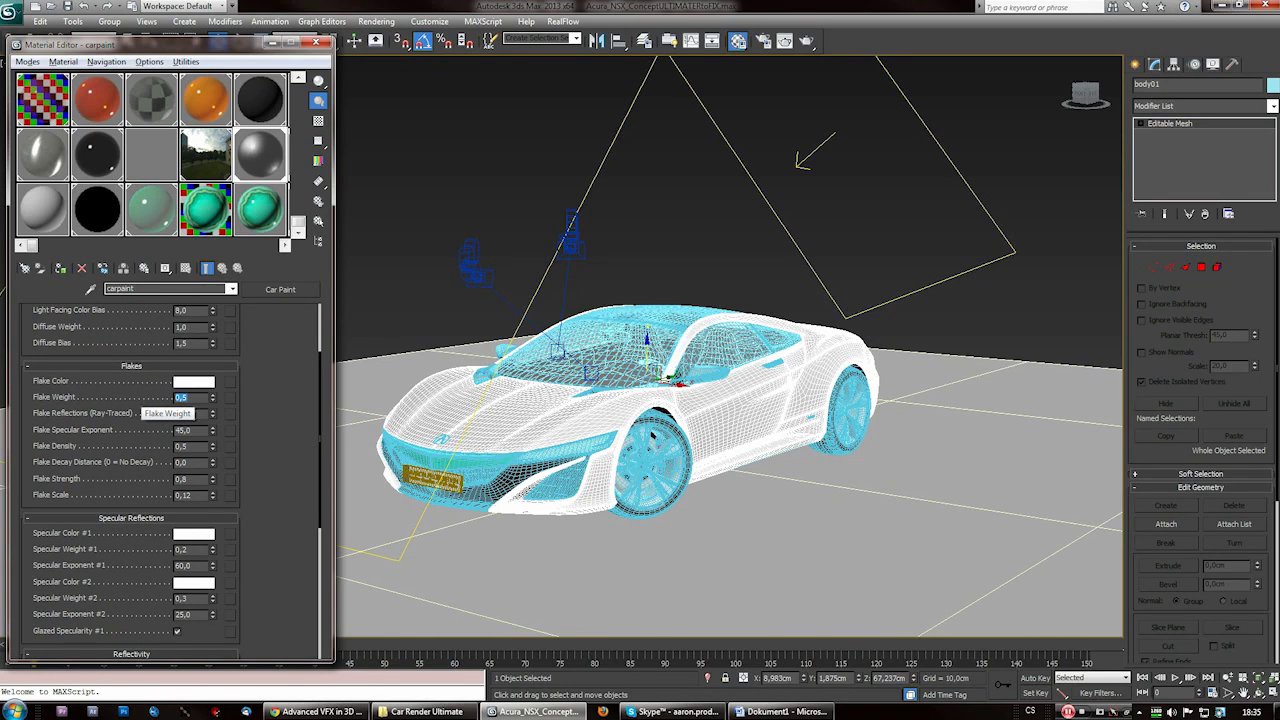
click(212, 395)
drag(210, 372, 87, 408)
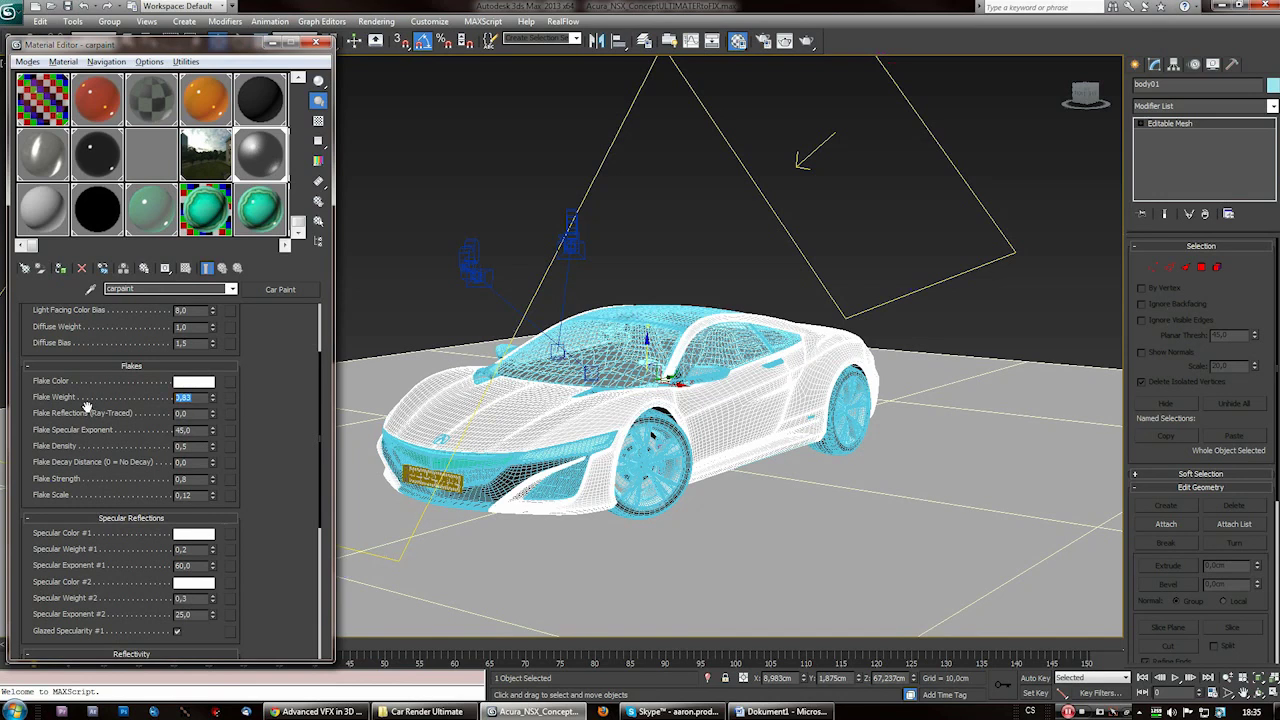
text(0,5)
- Test-render the perspective view of the car and examine how the new paint looks
drag(320, 366, 321, 316)
middle_drag(633, 432, 668, 417)
key(shift+q)
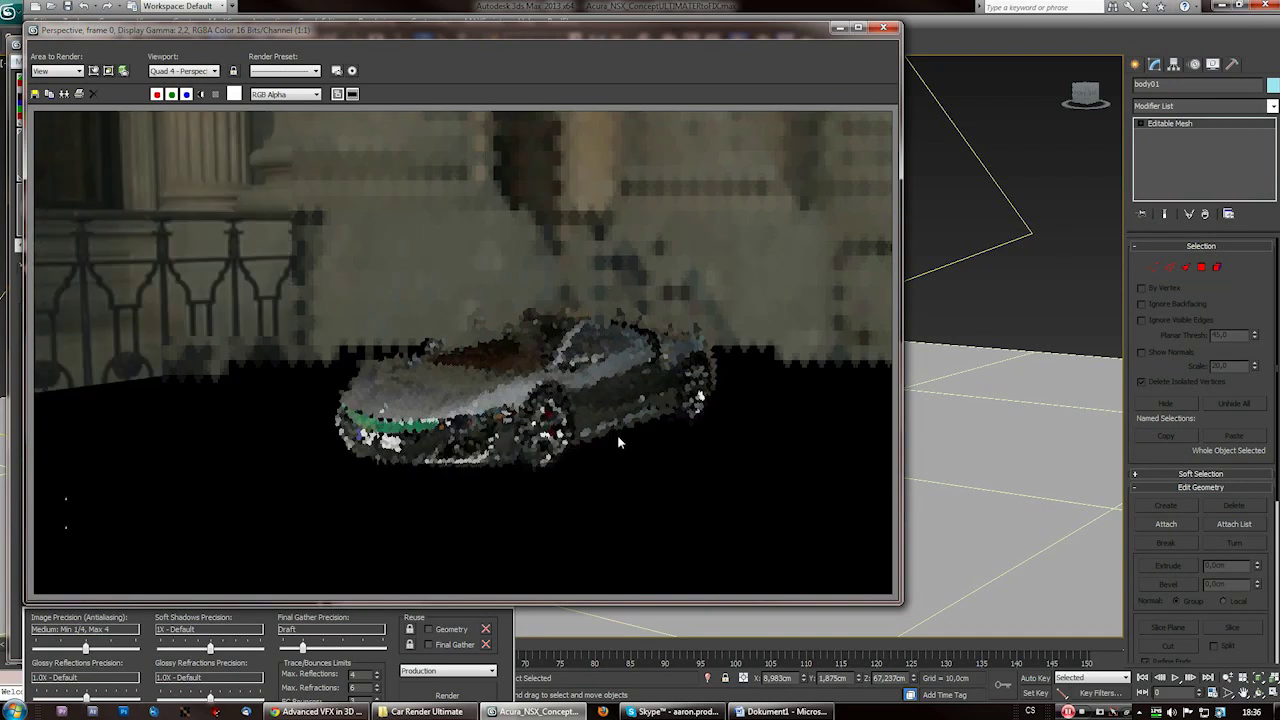
drag(516, 27, 575, 33)
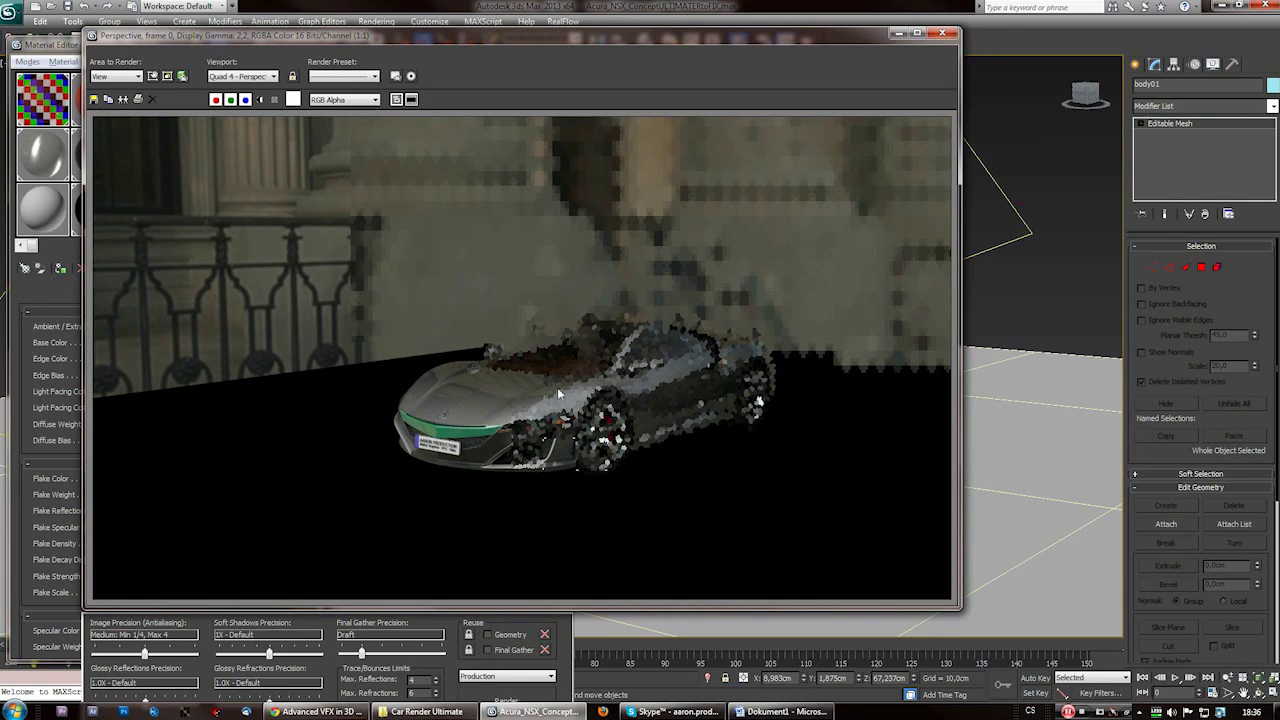
drag(482, 36, 520, 83)
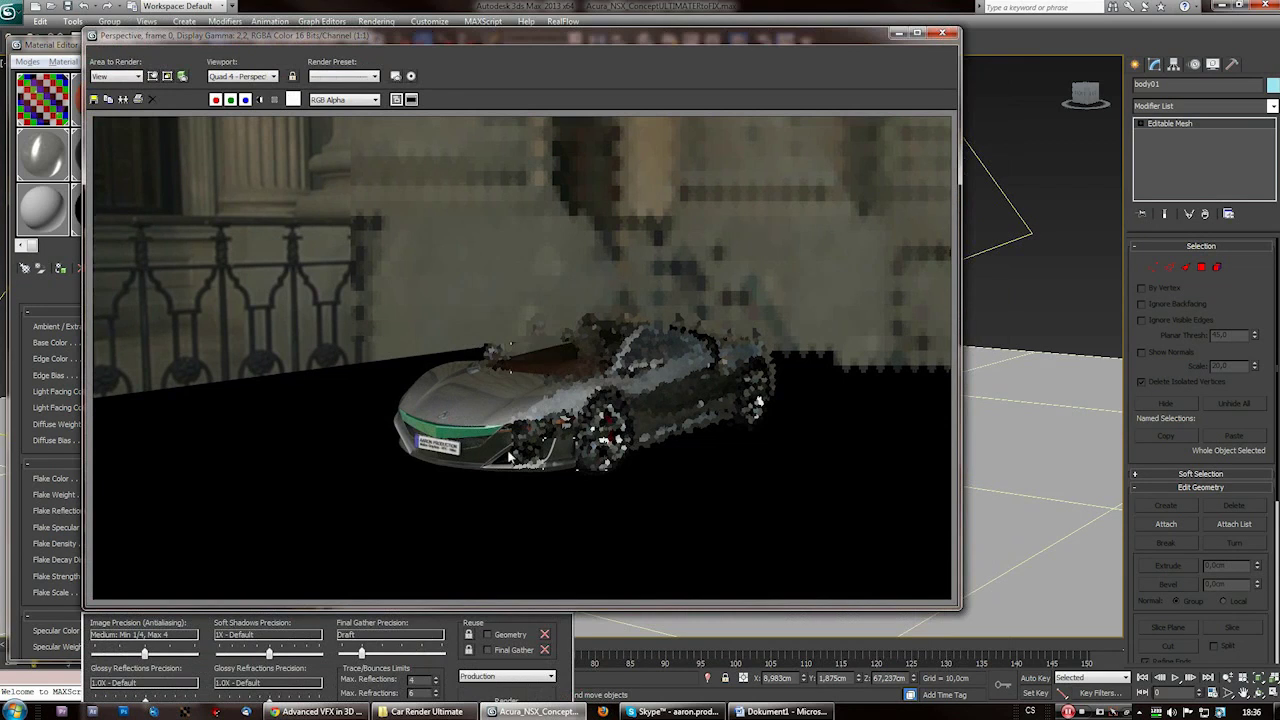
drag(498, 40, 533, 84)
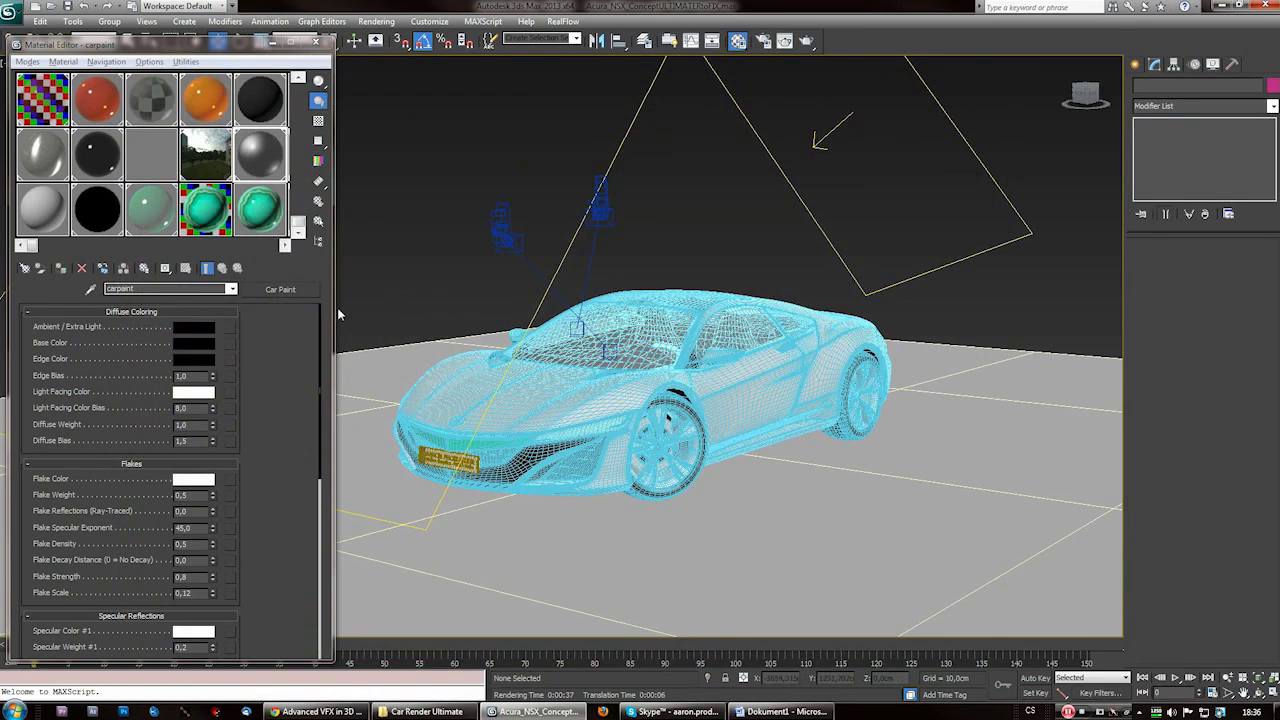
- Set the carpaint's Light Facing Color to black, test-render the car again and close the render window
click(193, 391)
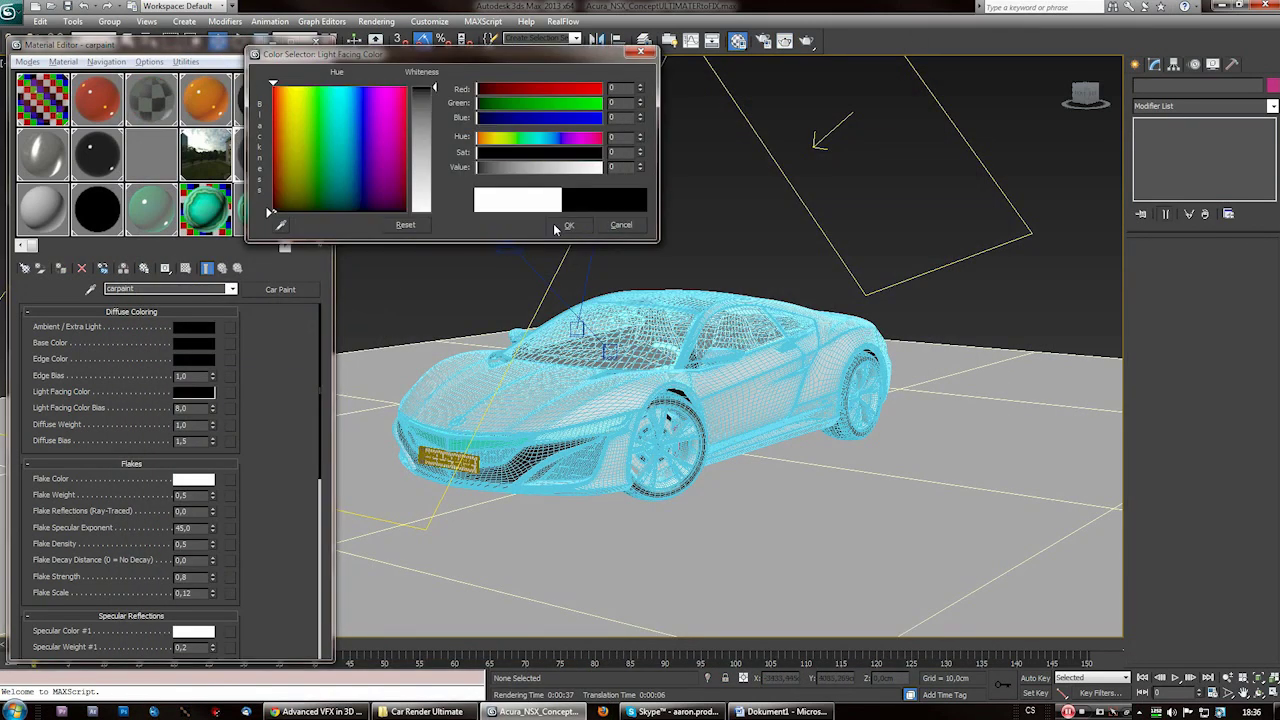
click(560, 226)
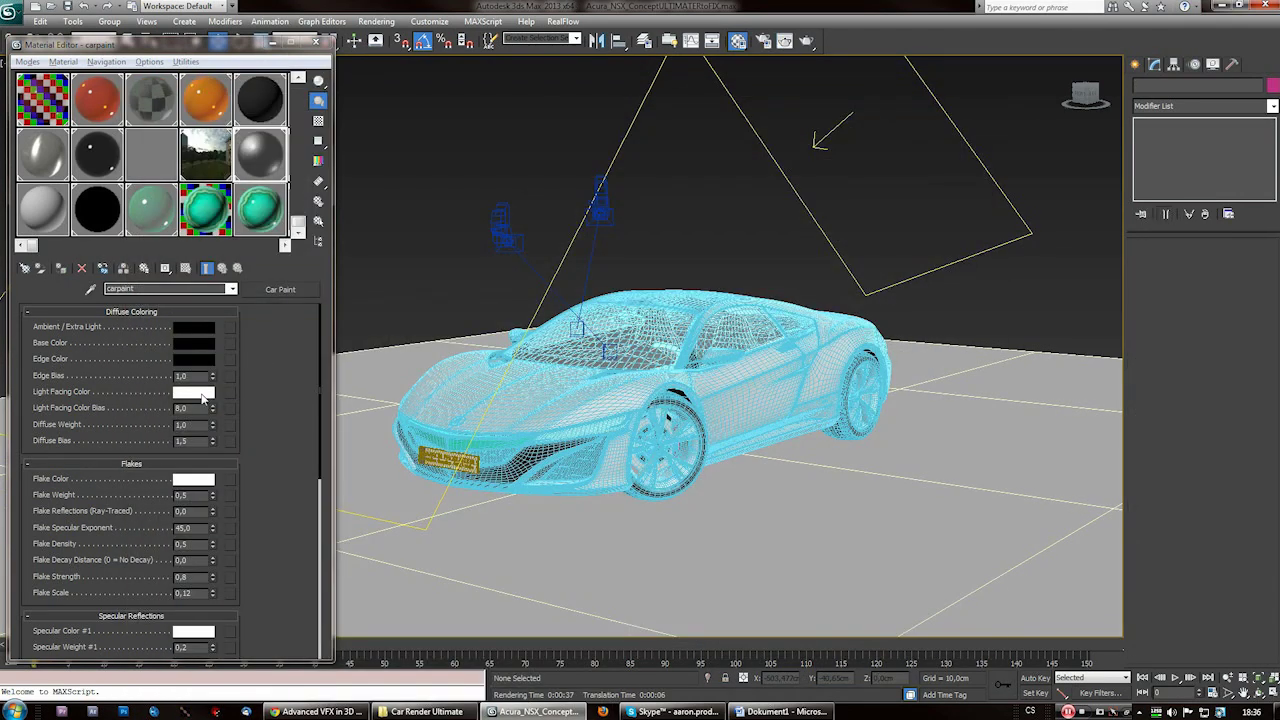
click(200, 392)
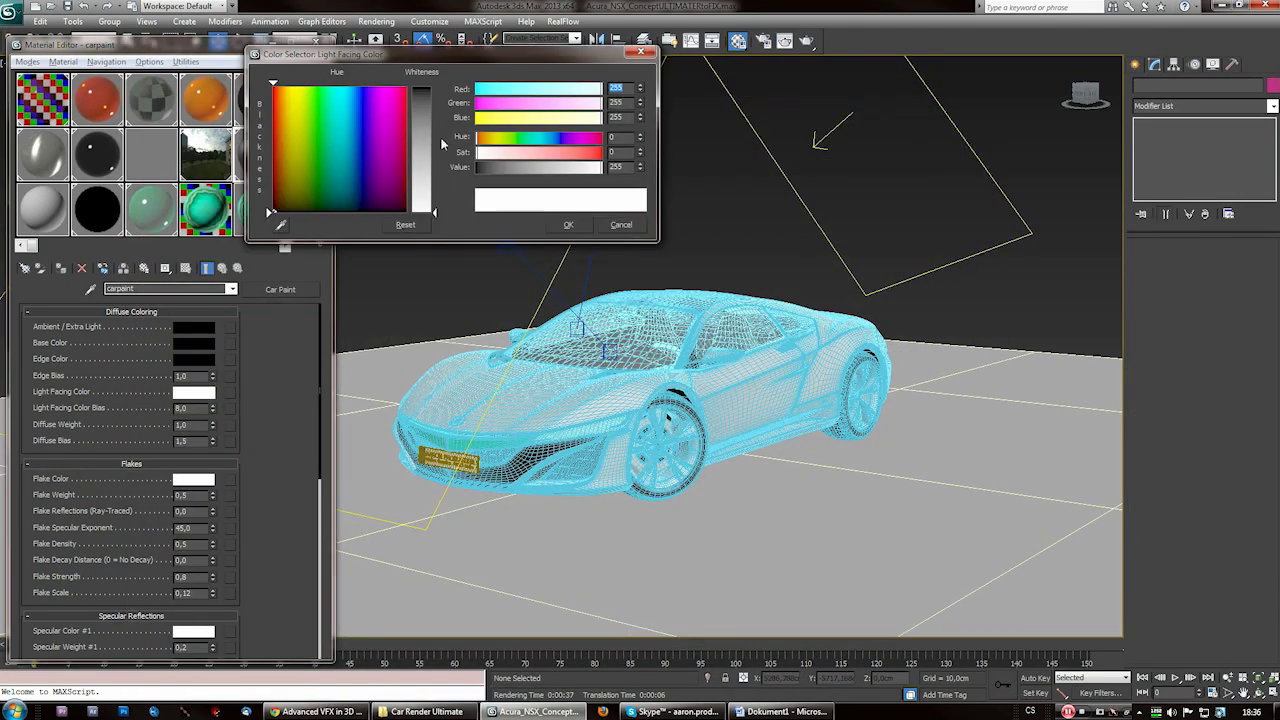
click(566, 224)
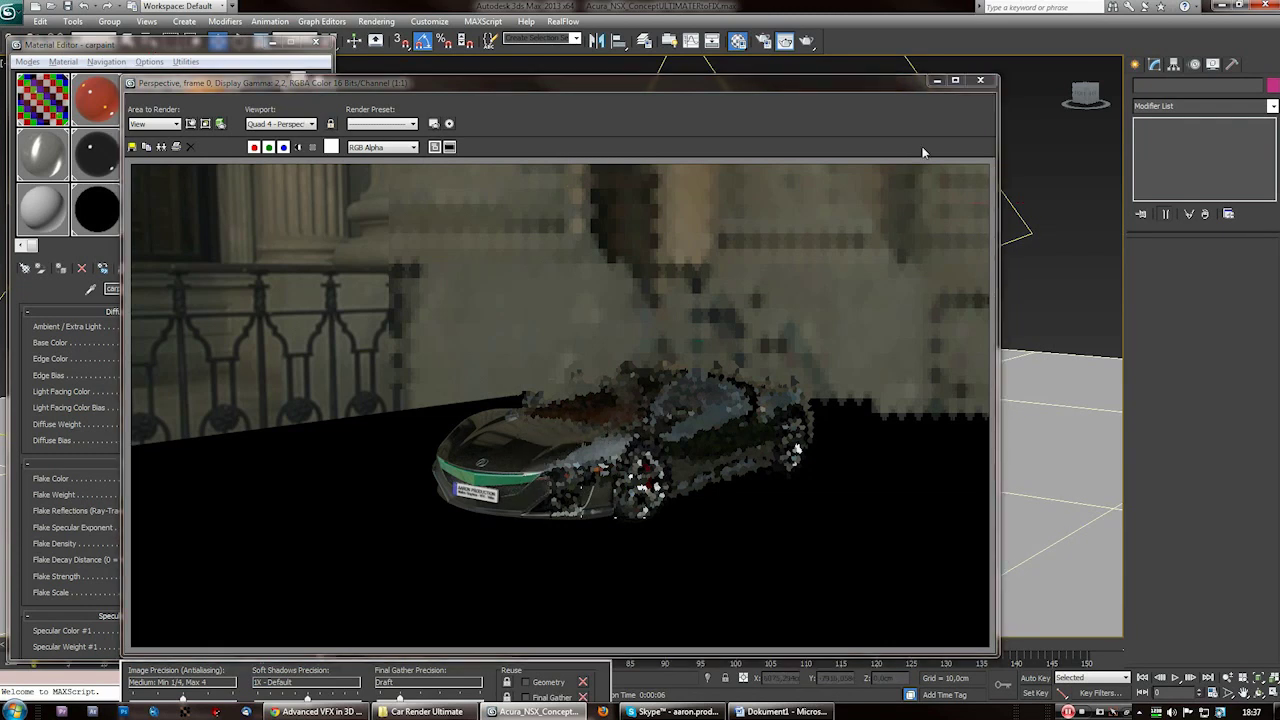
click(981, 82)
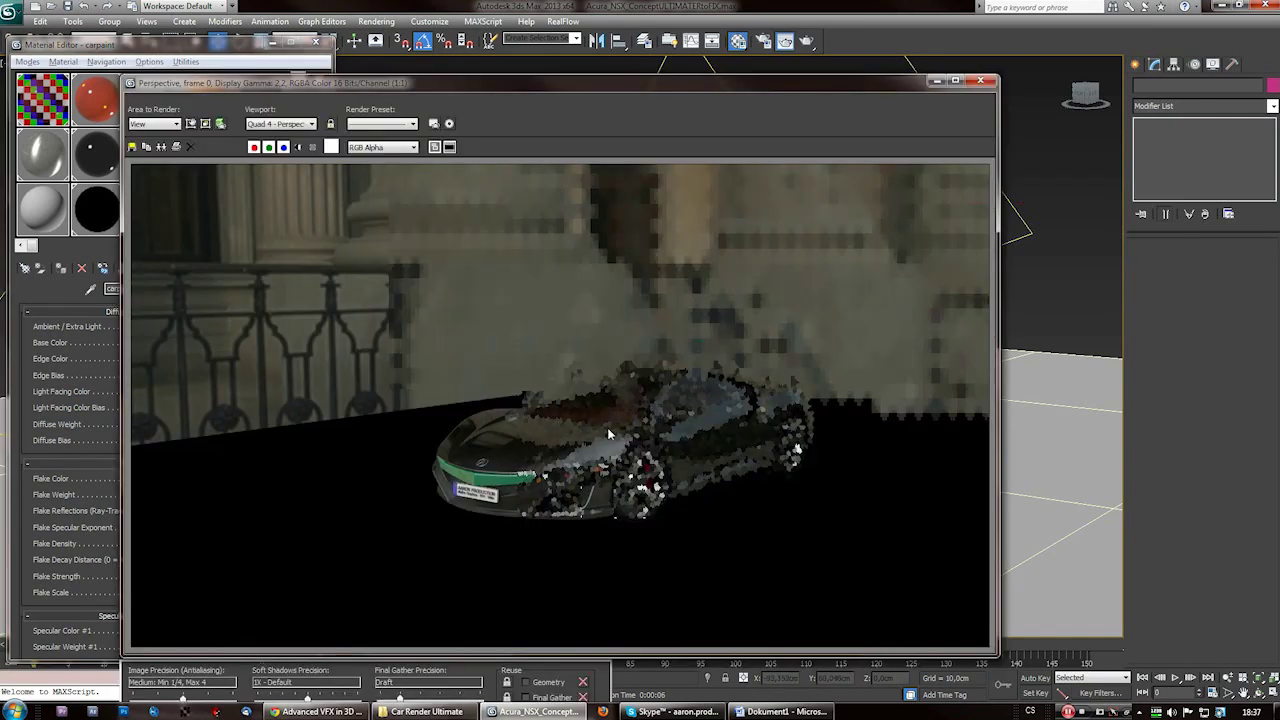
click(981, 80)
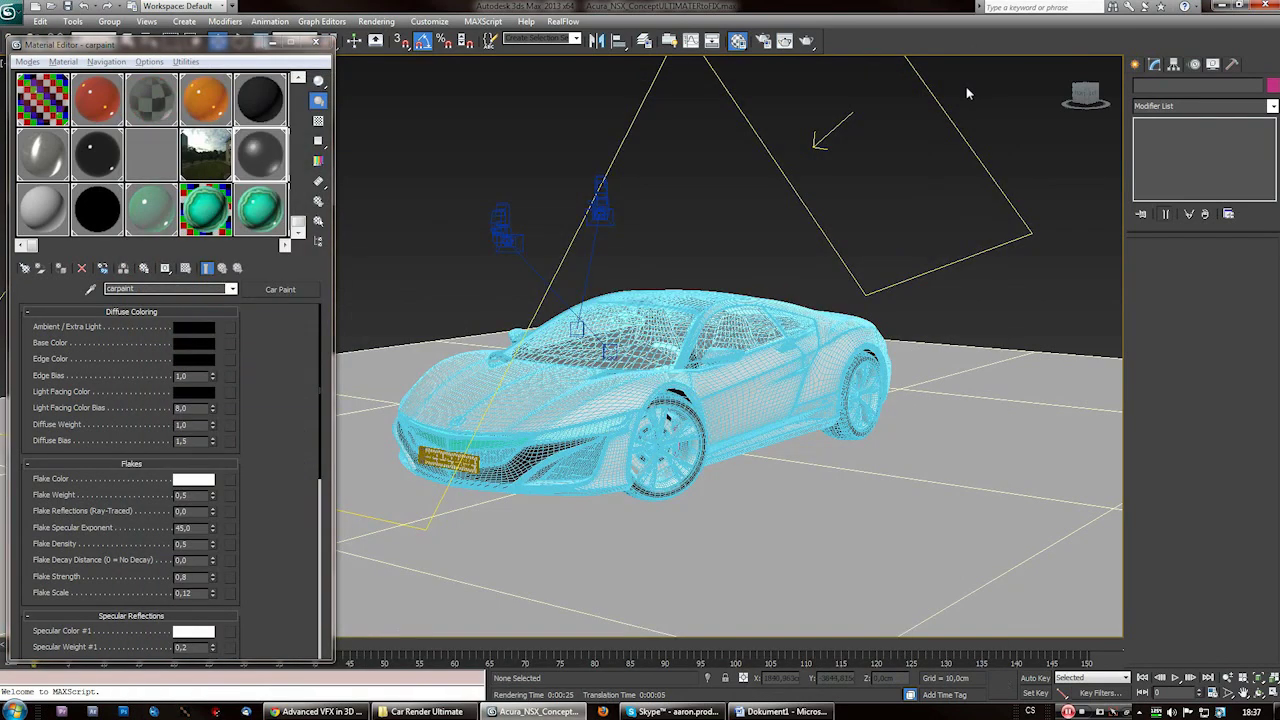
- Try a grey Base Color on the carpaint material and return it to black
click(189, 345)
drag(434, 86, 434, 149)
key(Escape)
click(190, 345)
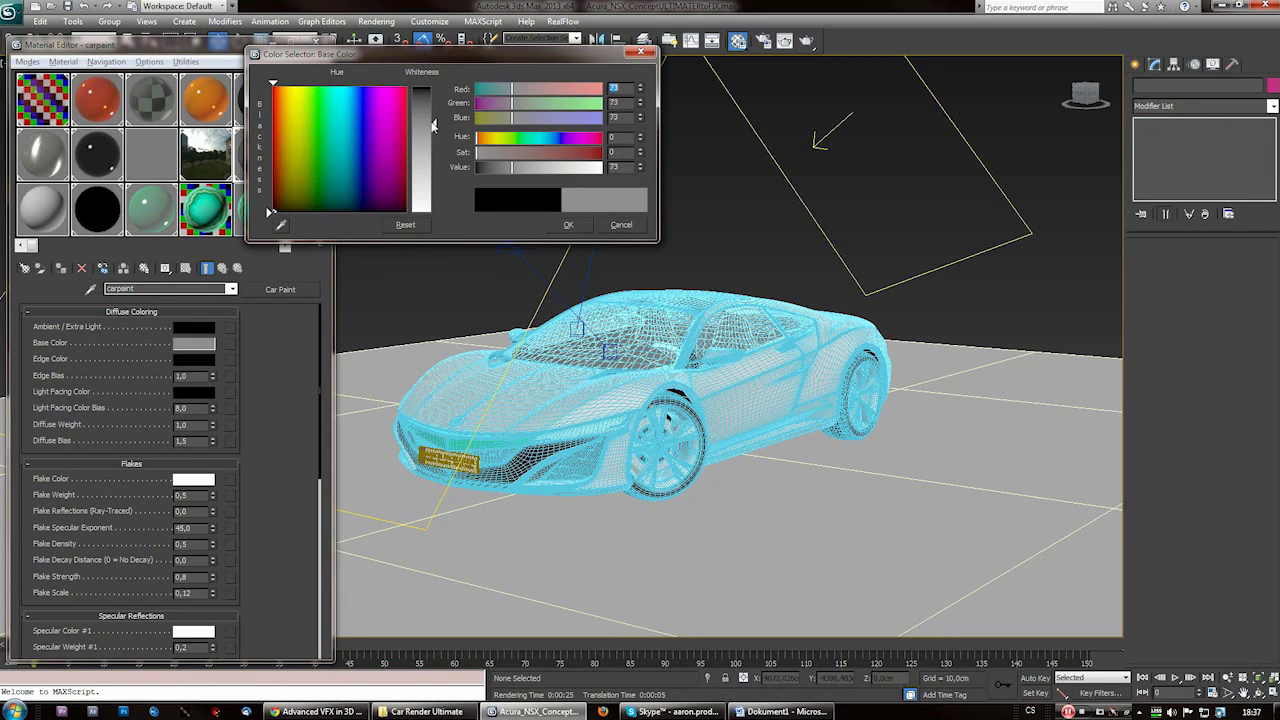
mouse_move(434, 88)
mouse_down()
mouse_move(434, 124)
mouse_move(433, 88)
mouse_up()
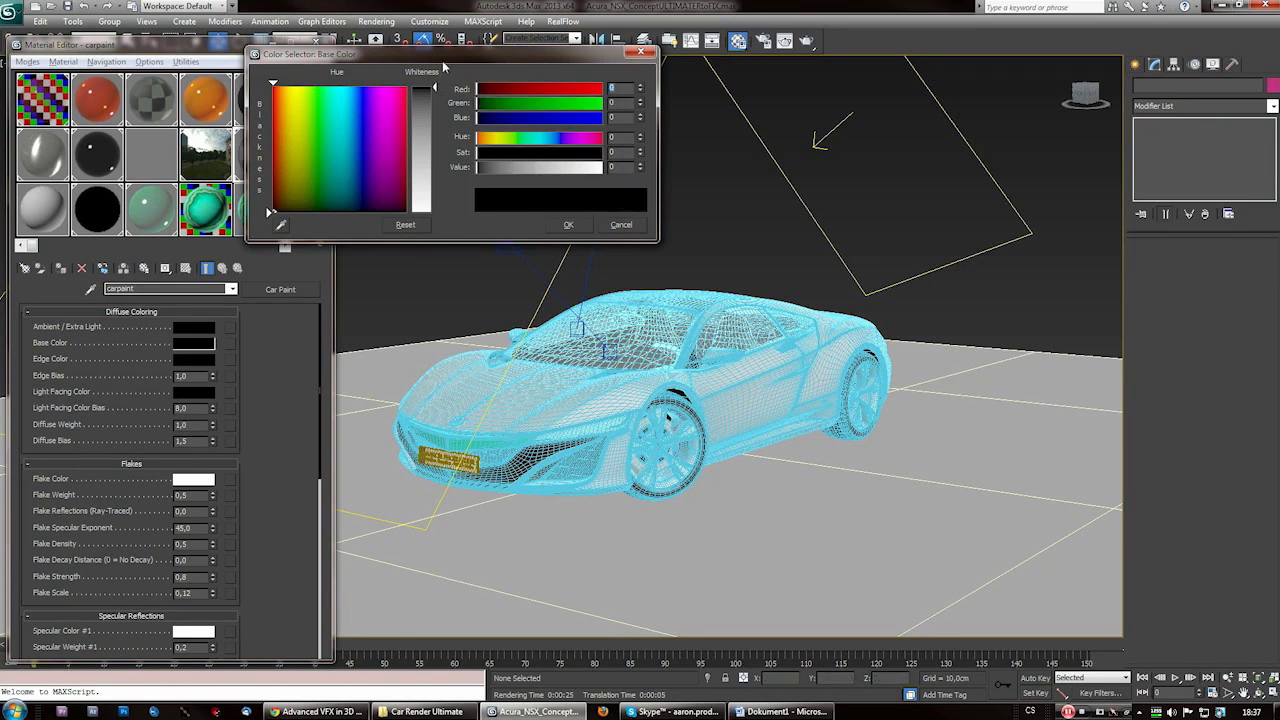
click(567, 224)
- Select the car's window mesh and check in its object properties which material it uses
drag(317, 374, 320, 459)
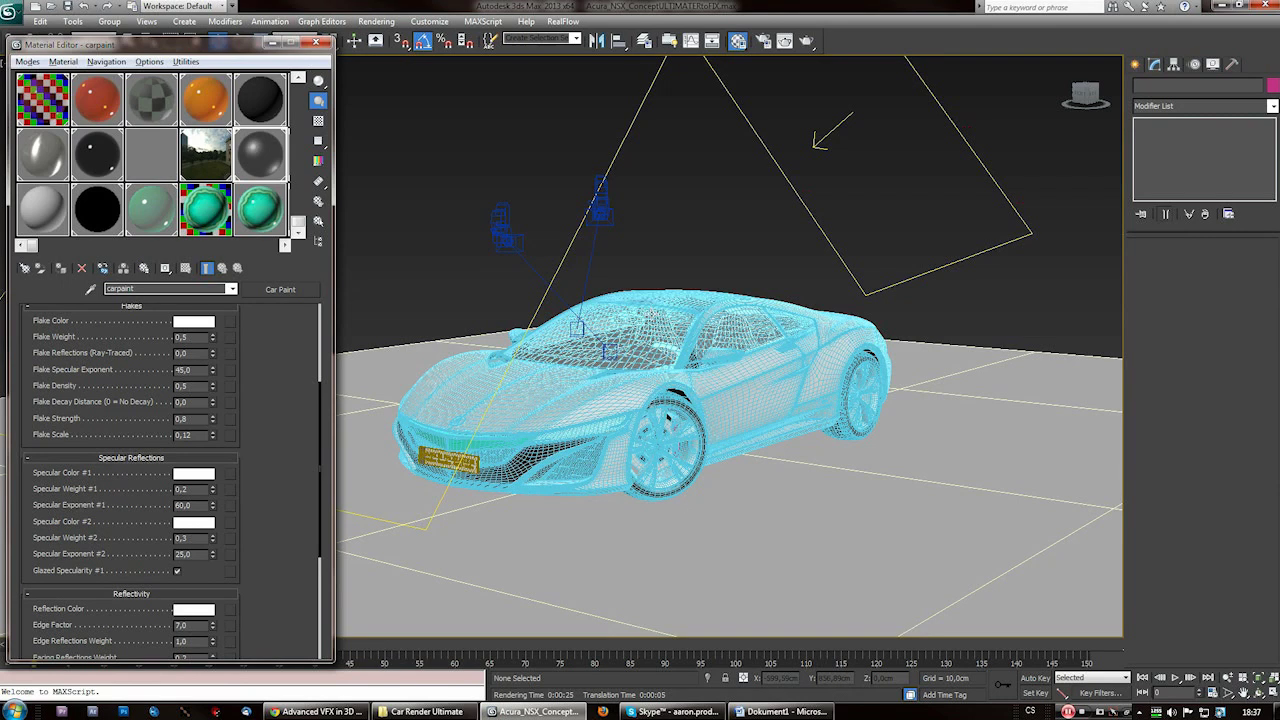
click(652, 318)
middle_drag(678, 319, 693, 346)
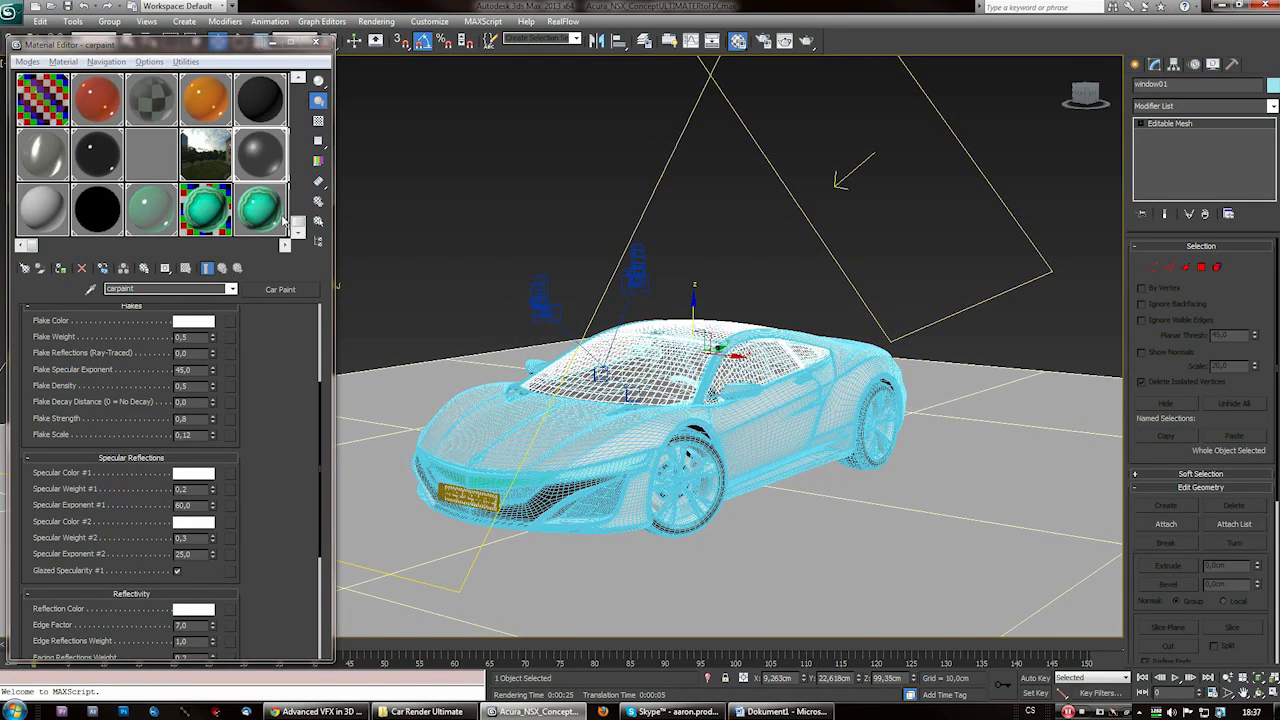
drag(298, 223, 302, 86)
right_click(678, 352)
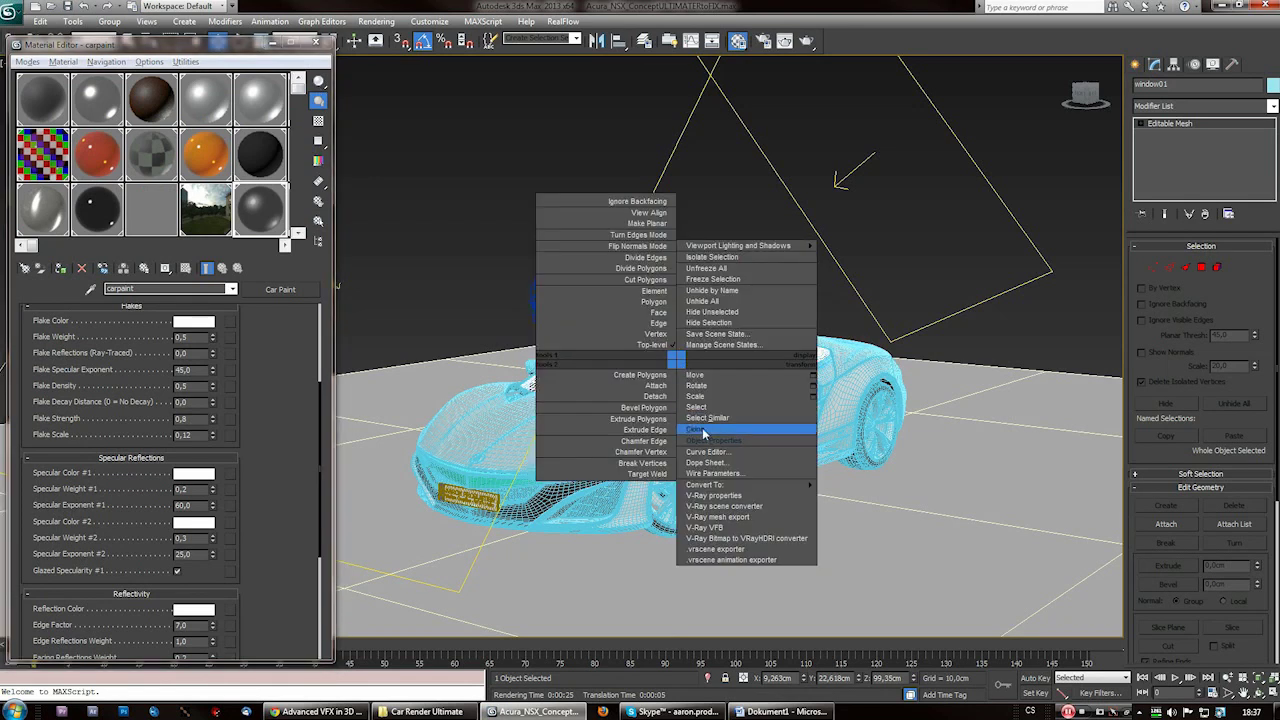
click(710, 436)
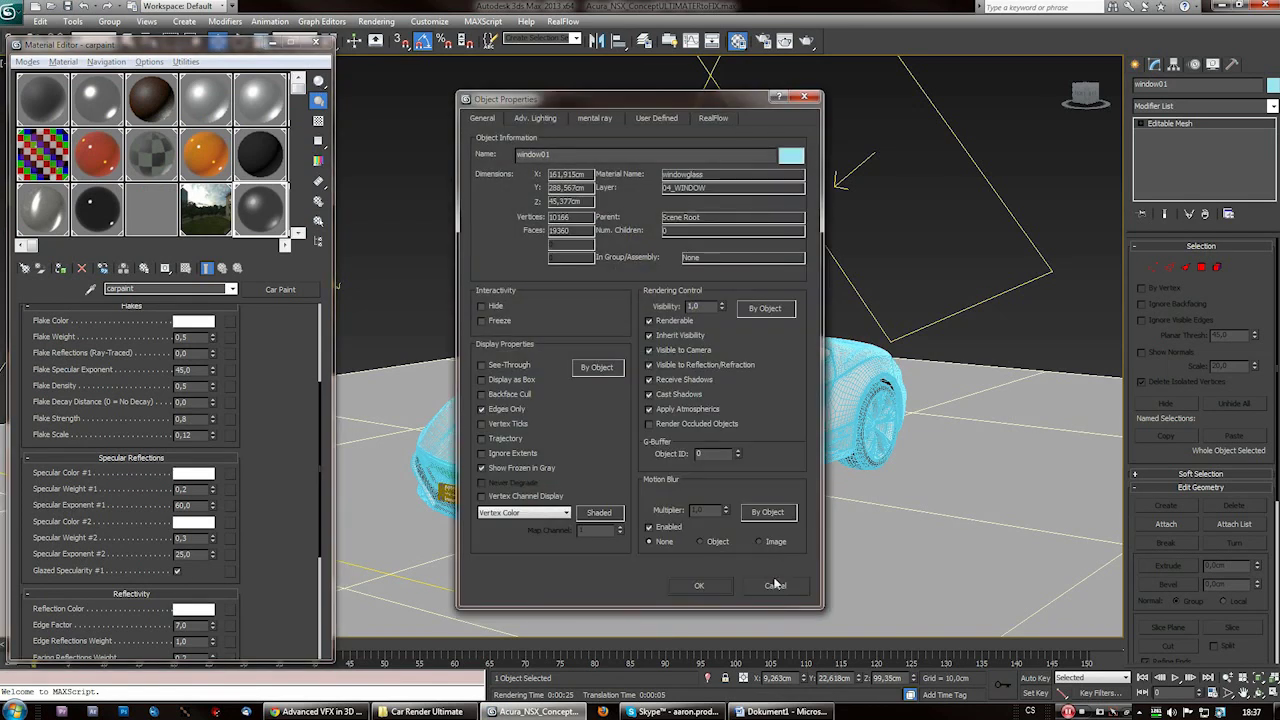
click(775, 584)
right_click(676, 358)
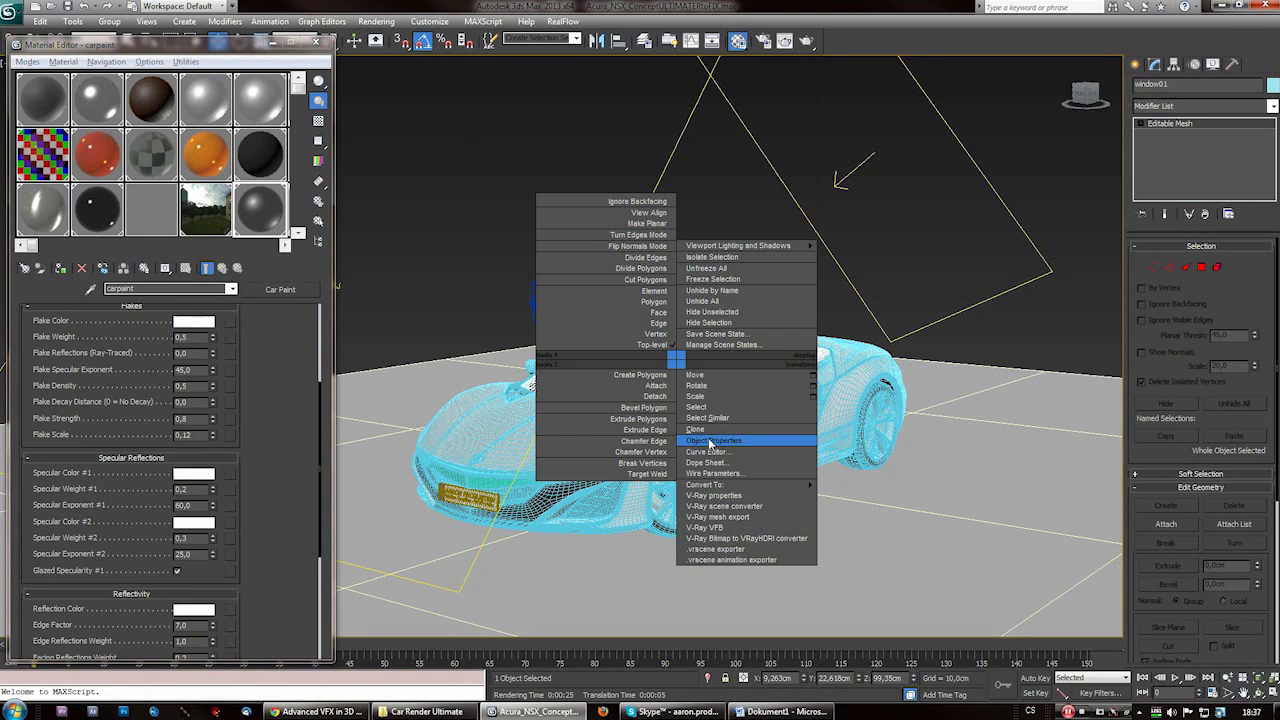
click(711, 441)
click(775, 584)
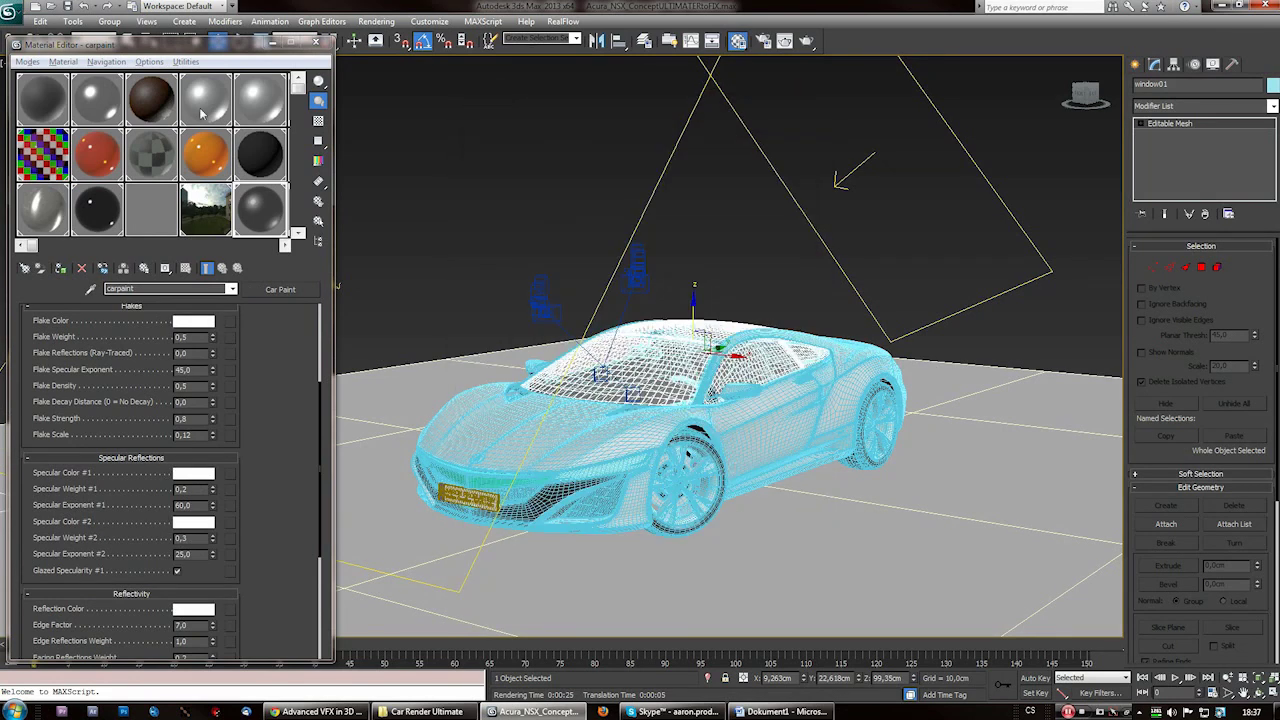
- Find the windowglass material among the sample slots and open it for editing
click(97, 212)
drag(299, 89, 300, 202)
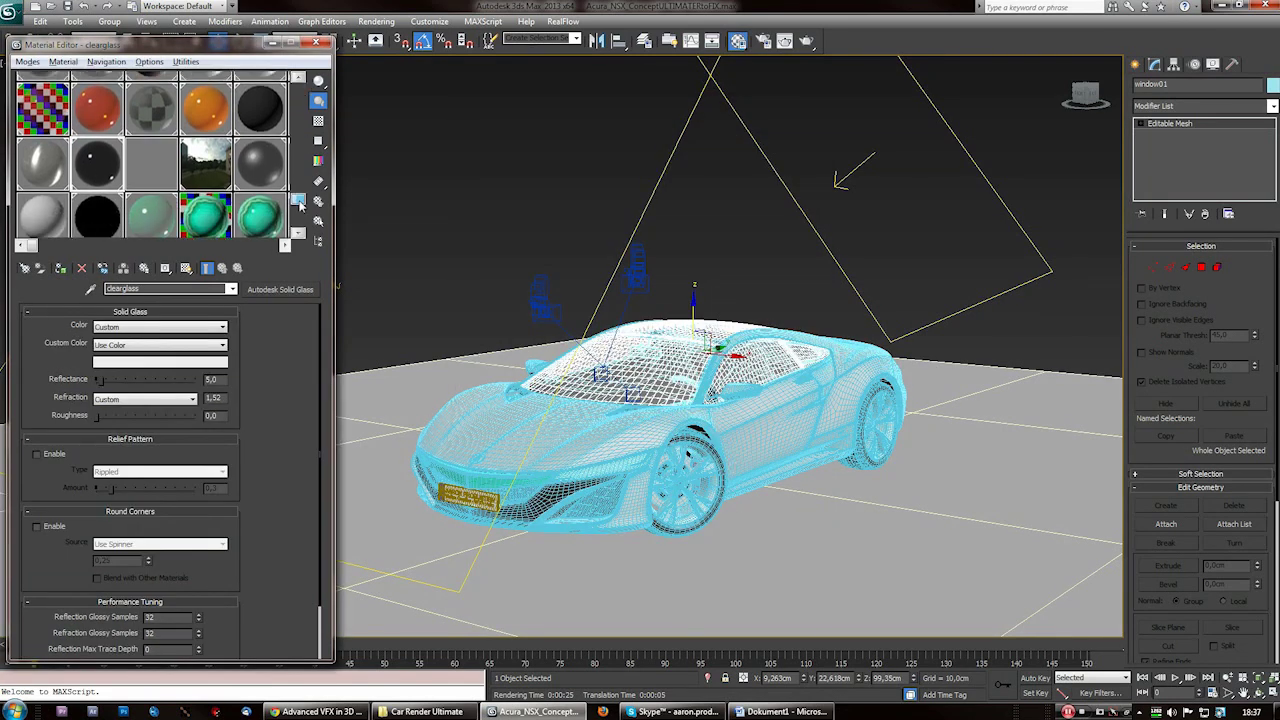
drag(32, 246, 252, 250)
drag(298, 212, 298, 82)
click(260, 100)
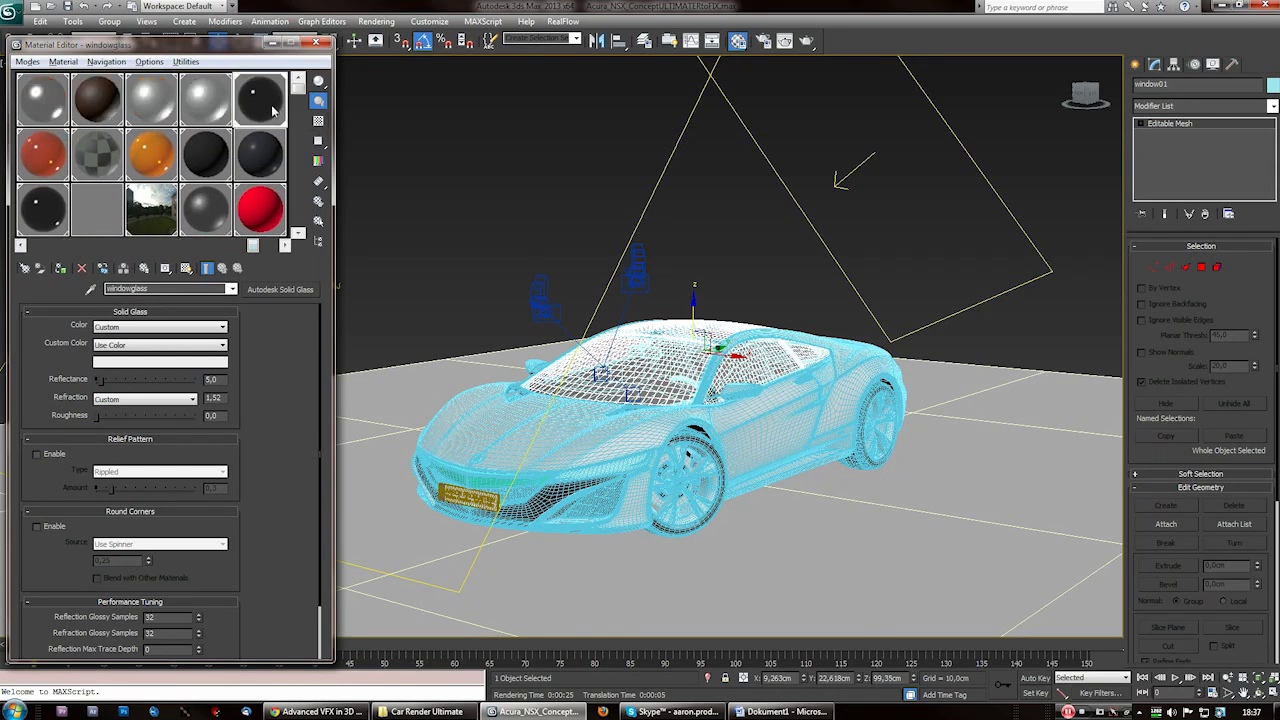
- Search the material types for "autodesk solid" and replace the windowglass material with a fresh Autodesk Solid Glass
click(288, 291)
key(Escape)
click(286, 290)
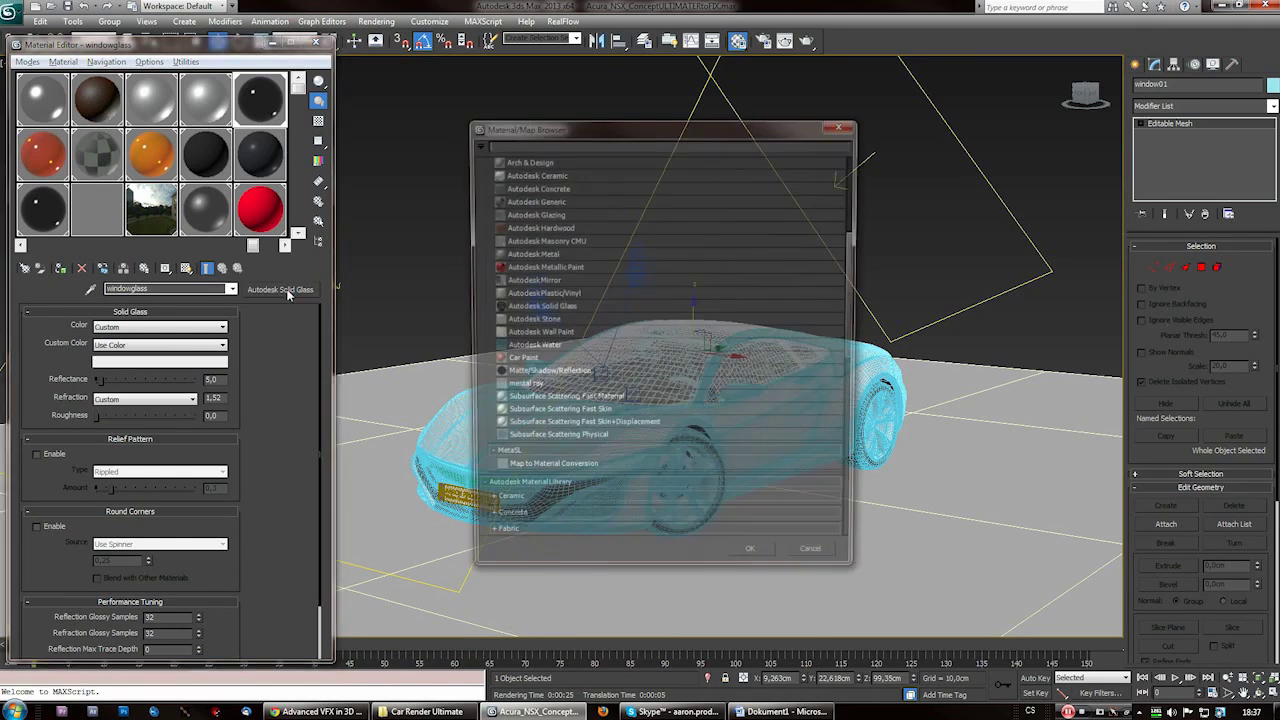
text(autodesk)
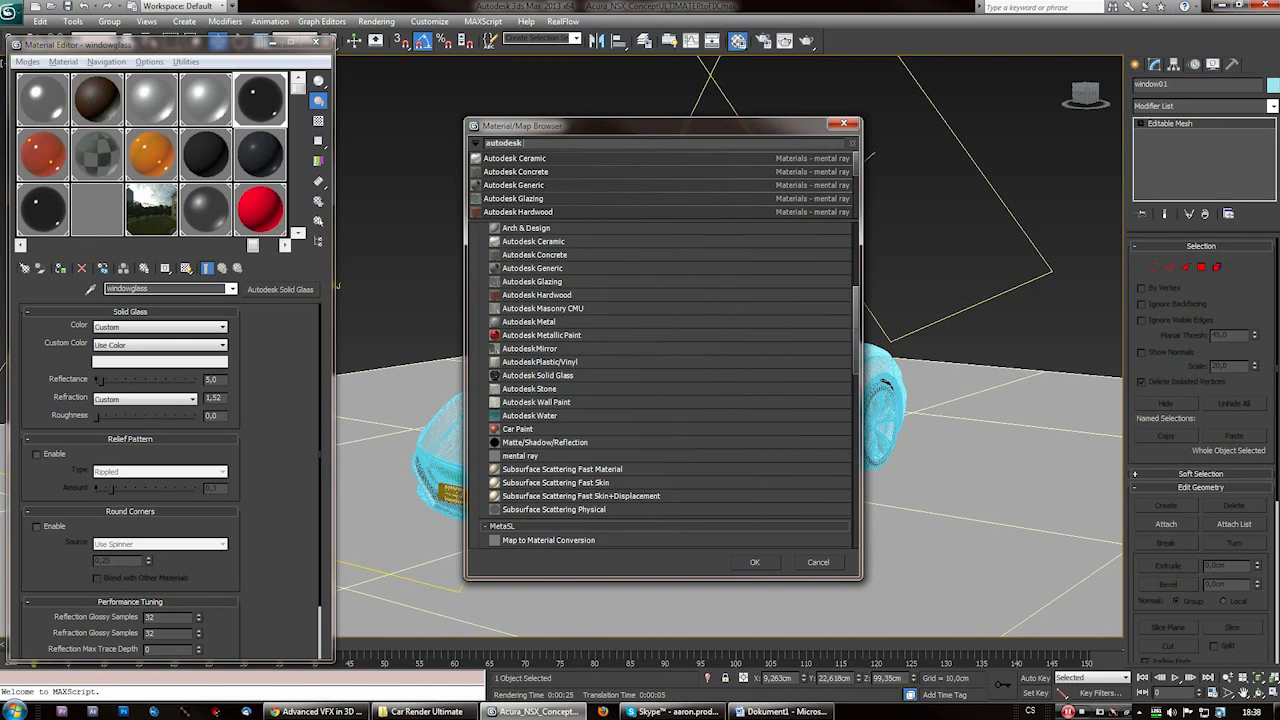
text(ass)
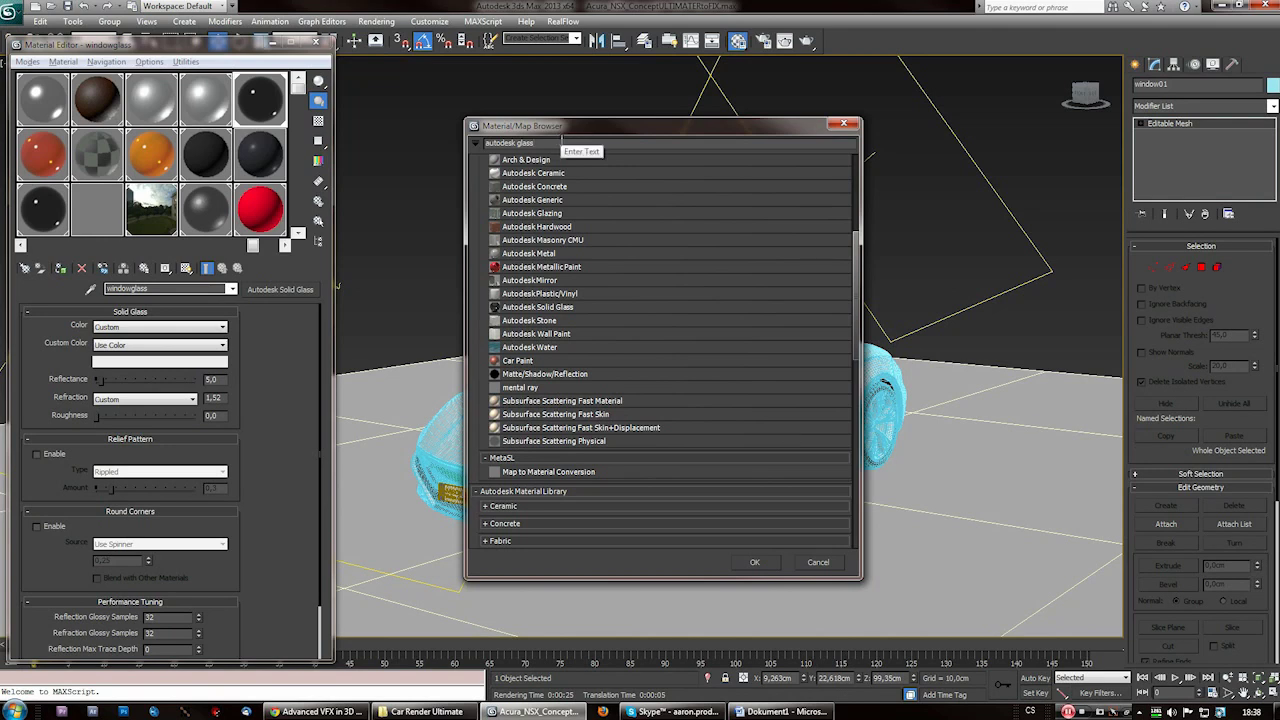
key(BackSpace)
key(BackSpace)
key(BackSpace)
key(BackSpace)
key(BackSpace)
text(so)
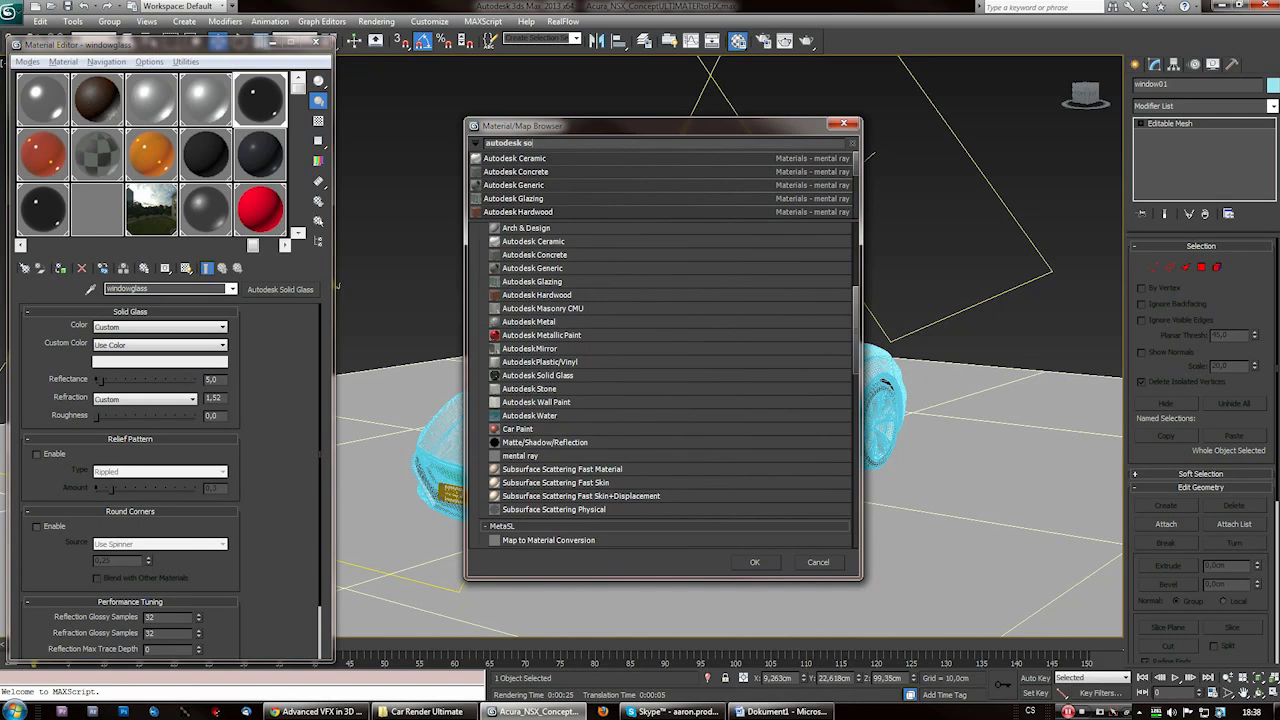
text(lid)
double_click(580, 158)
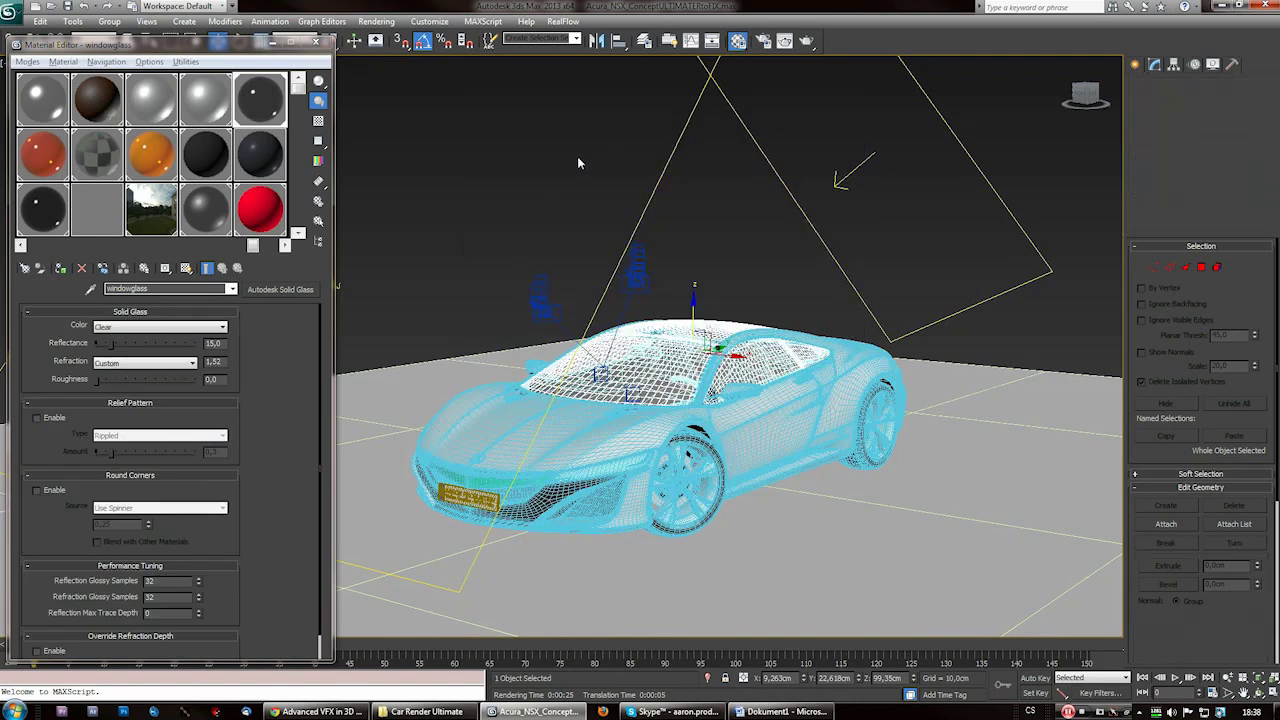
- Raise the Reflectance of the windowglass material to about 72
drag(161, 46, 254, 33)
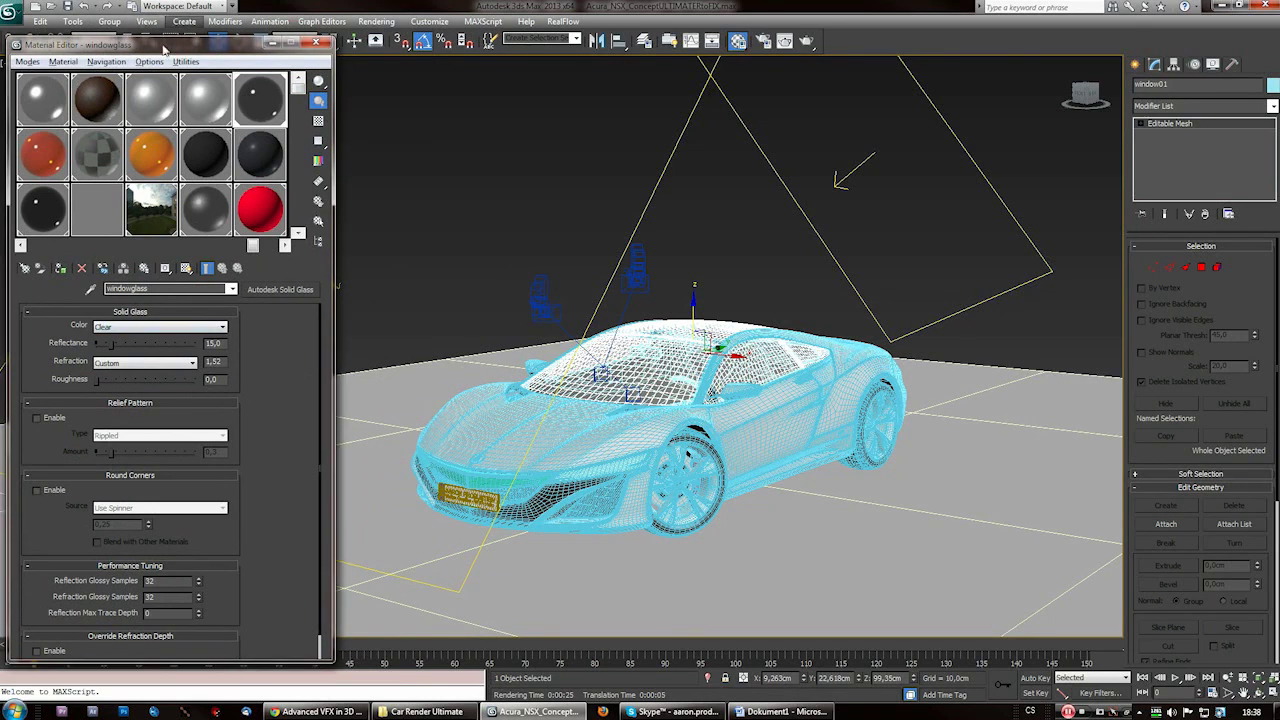
drag(163, 52, 251, 38)
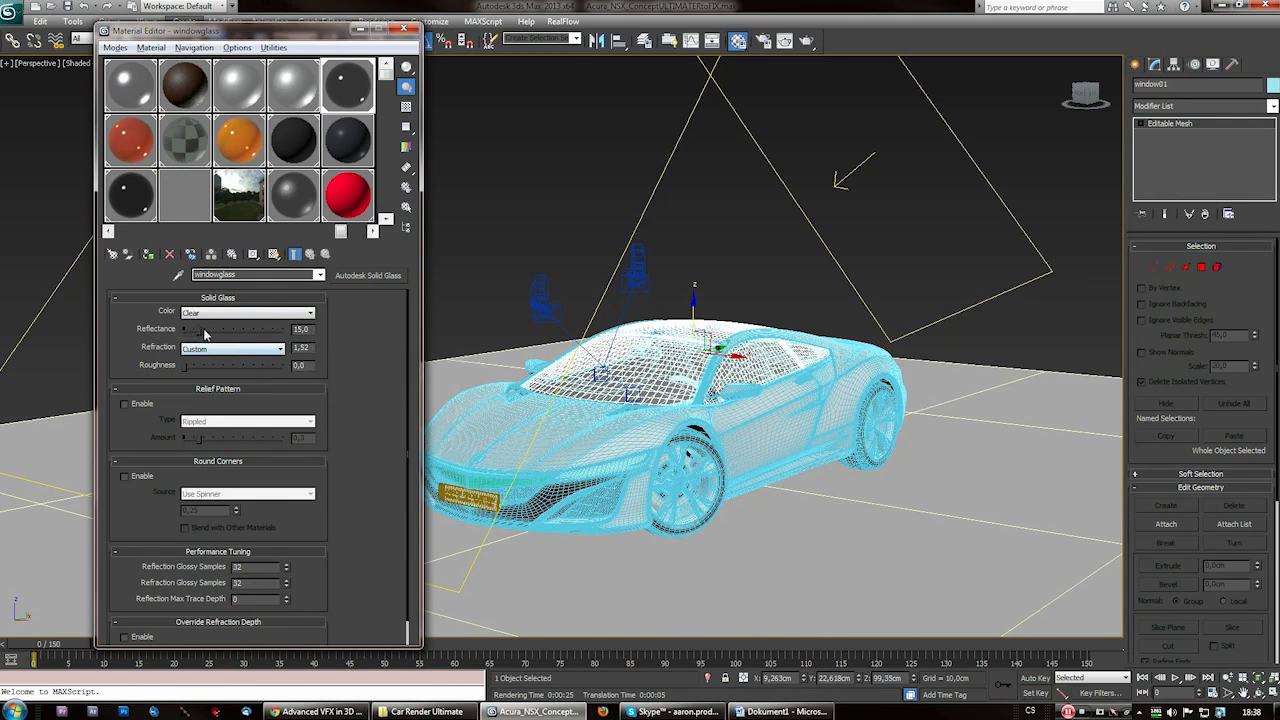
drag(202, 337, 258, 333)
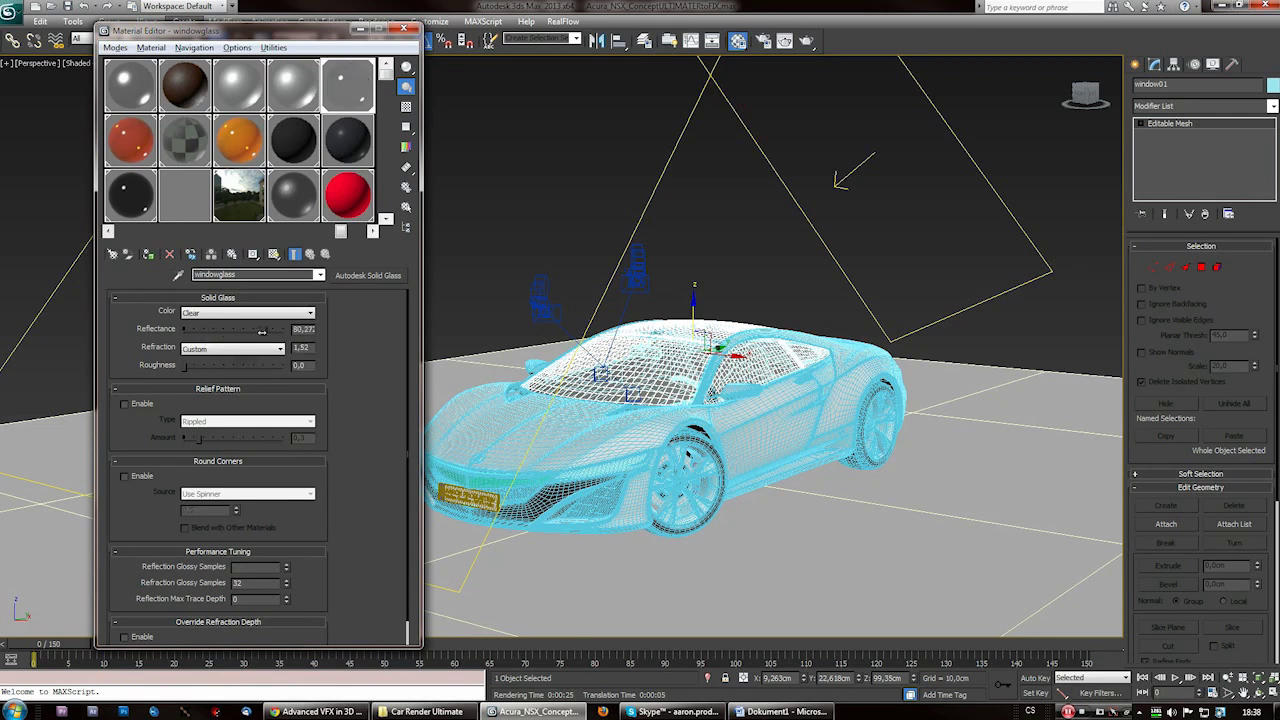
- Test-render a closer perspective view of the car, examine the window reflections and close the render window
click(740, 262)
scroll(698, 408, up, 5)
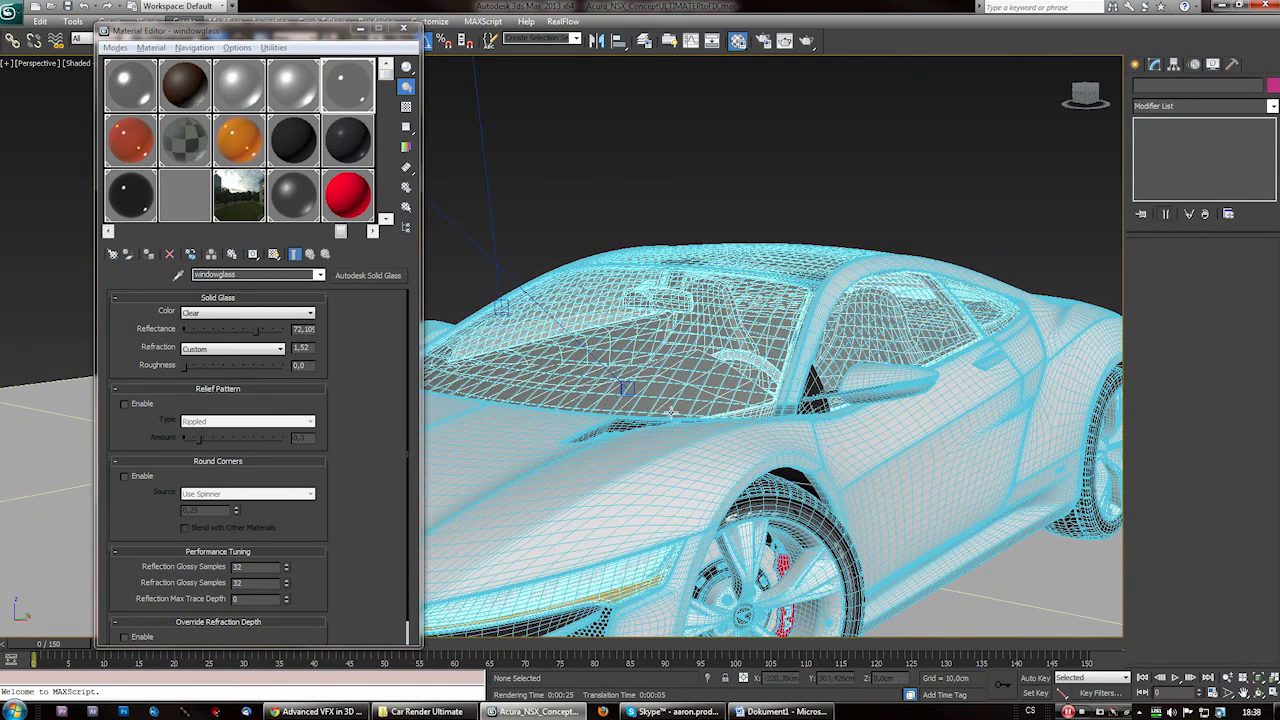
key(shift+q)
drag(413, 87, 435, 77)
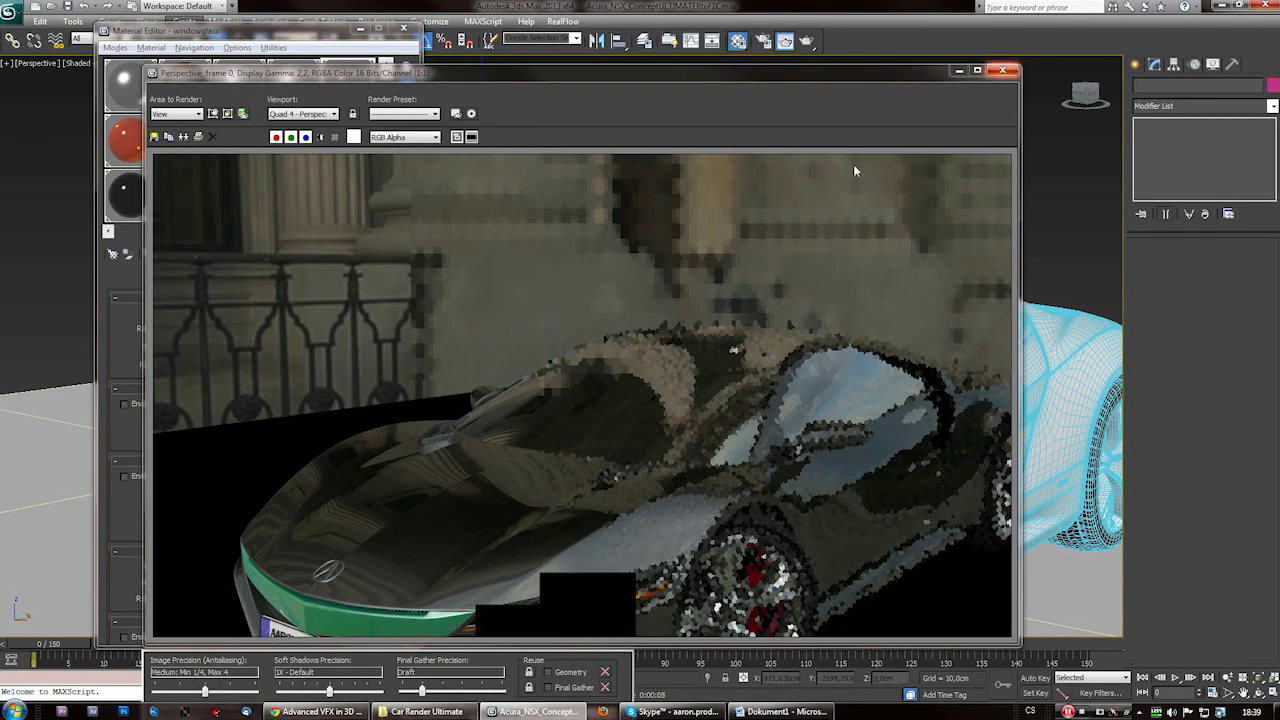
click(1003, 70)
- Lower the Reflectance of the windowglass material to about 5,4
drag(250, 331, 187, 339)
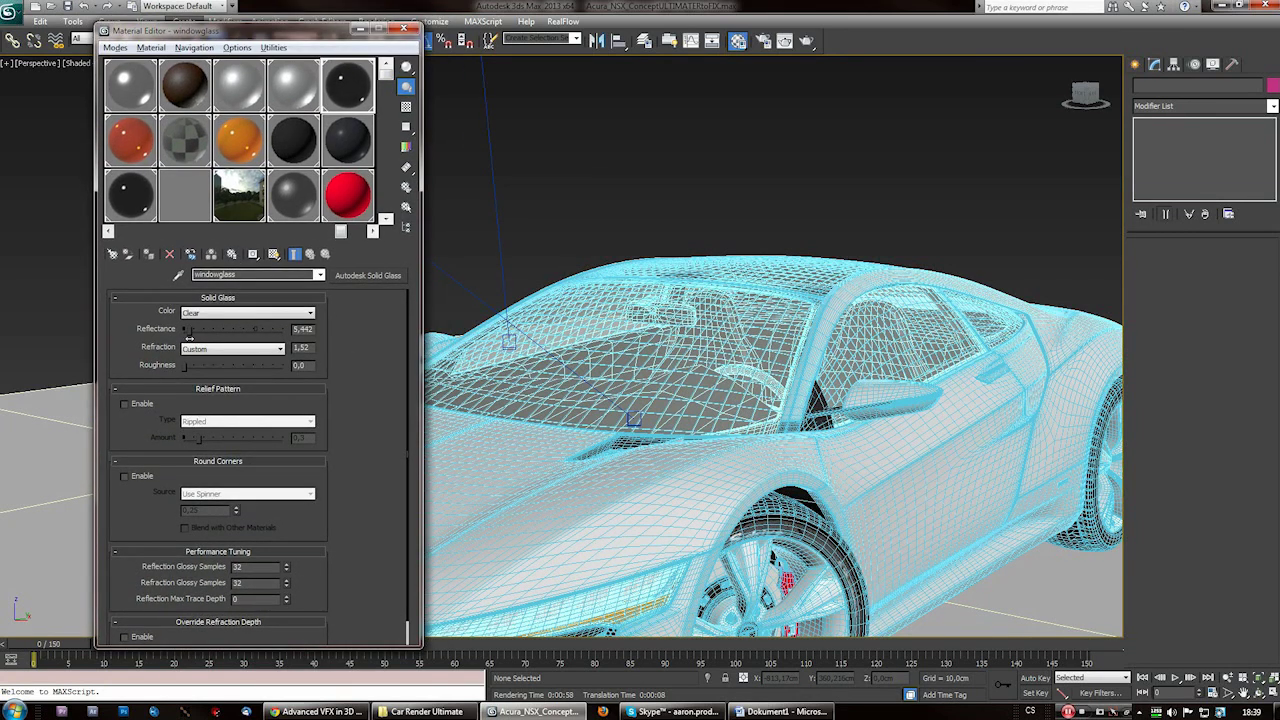
drag(325, 27, 342, 22)
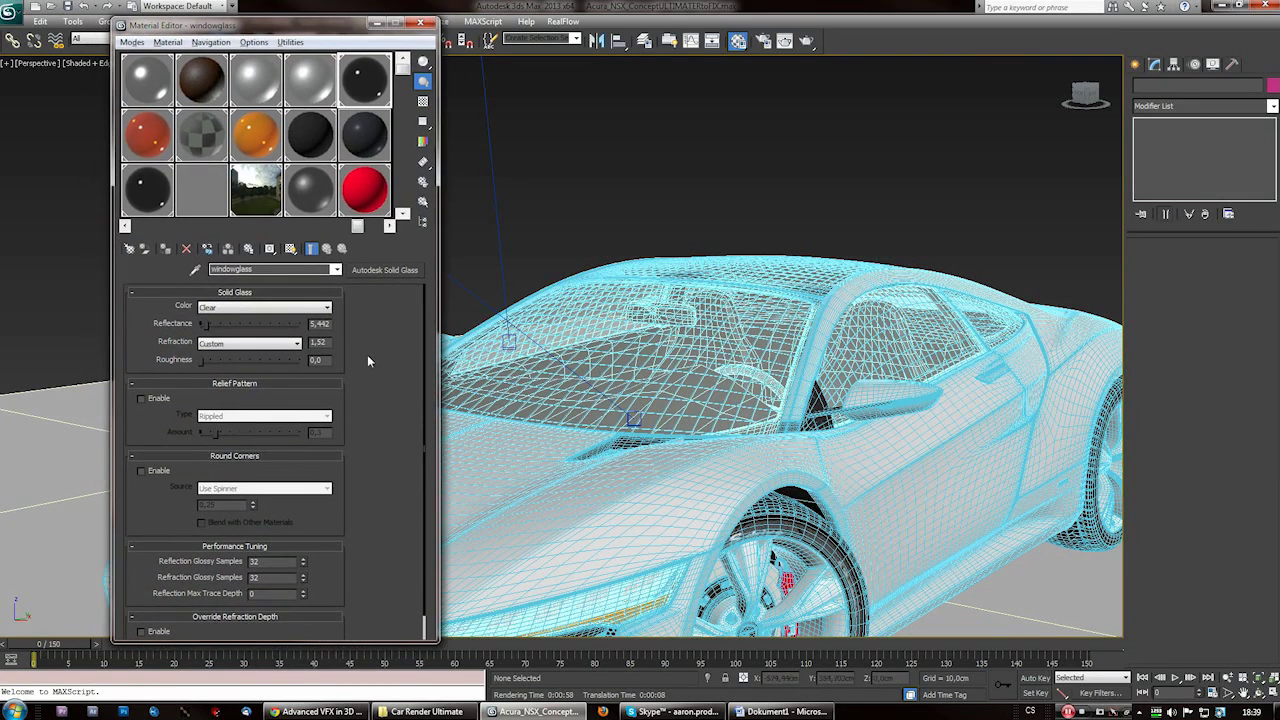
drag(425, 314, 424, 340)
drag(423, 420, 414, 272)
mouse_move(269, 26)
mouse_down()
mouse_move(217, 18)
mouse_move(269, 26)
mouse_up()
drag(425, 331, 417, 381)
scroll(424, 383, up, 2)
drag(274, 28, 222, 20)
- Bring the car's tail lights into view and open the redglasses material for editing
scroll(748, 474, down, 7)
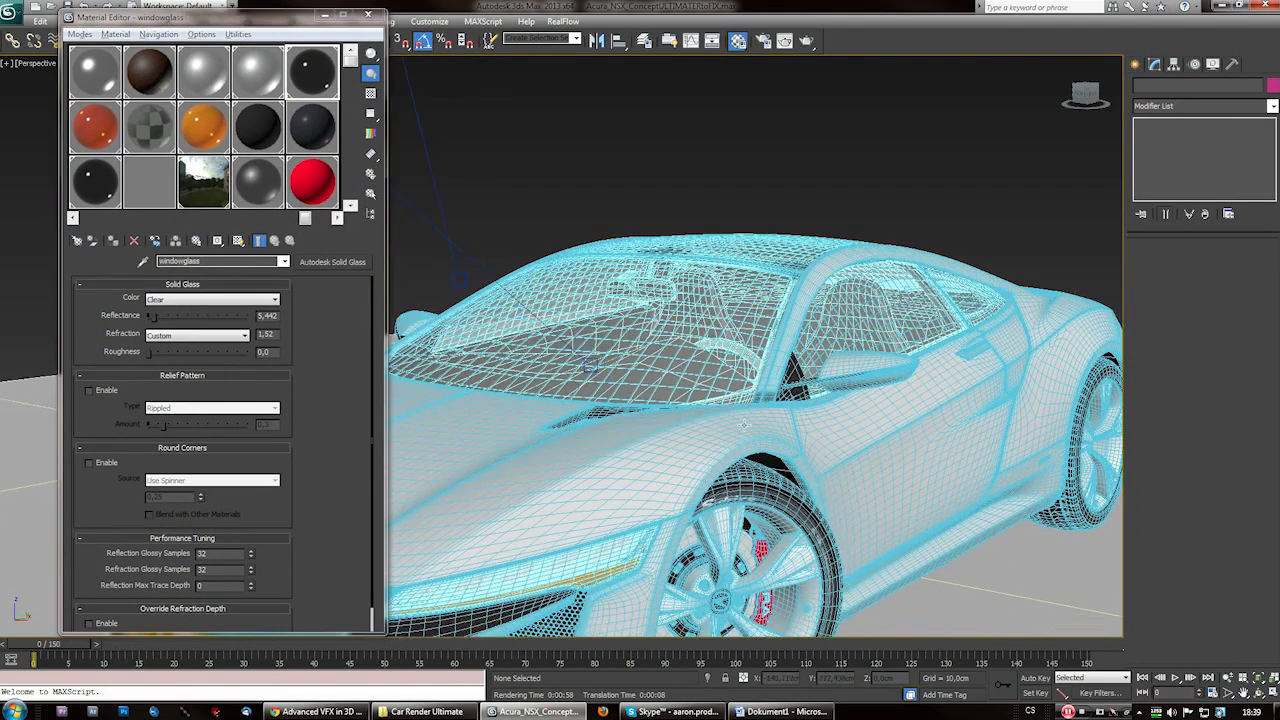
alt+middle_drag(748, 474, 1012, 574)
scroll(786, 515, up, 4)
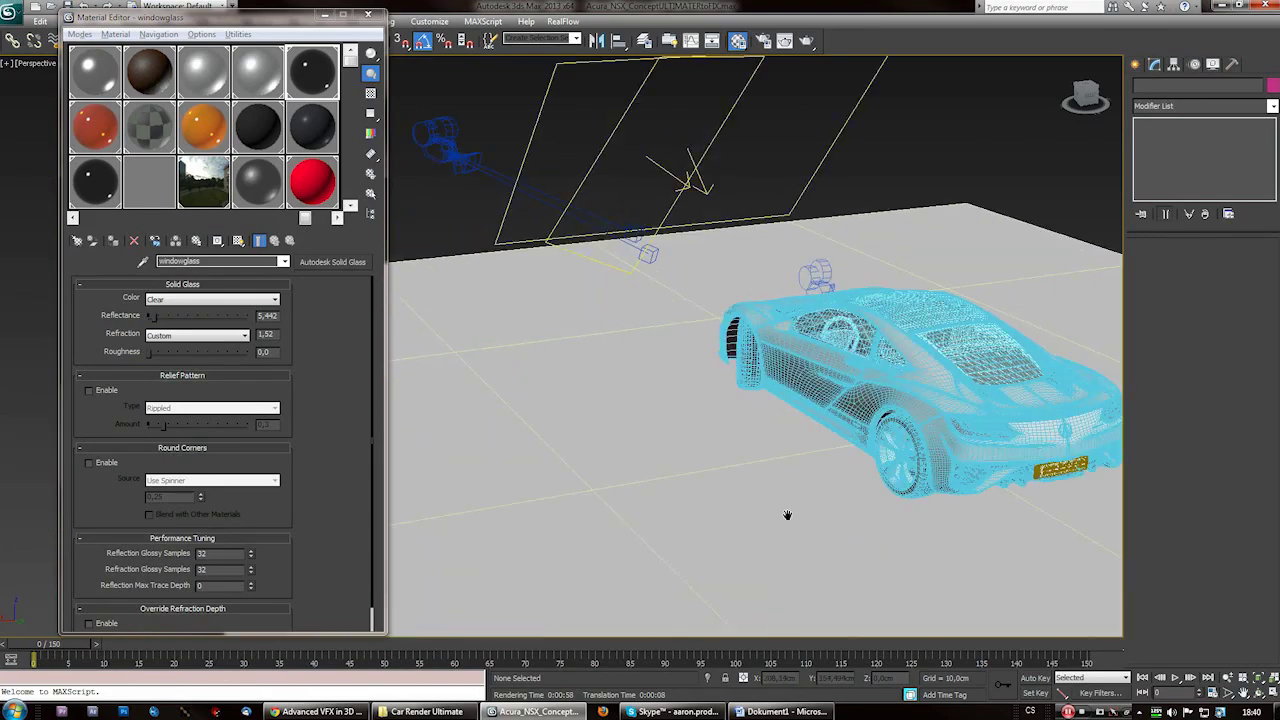
alt+middle_drag(716, 482, 650, 443)
scroll(706, 462, up, 2)
scroll(660, 490, up, 4)
scroll(718, 526, down, 4)
scroll(720, 528, up, 4)
click(100, 120)
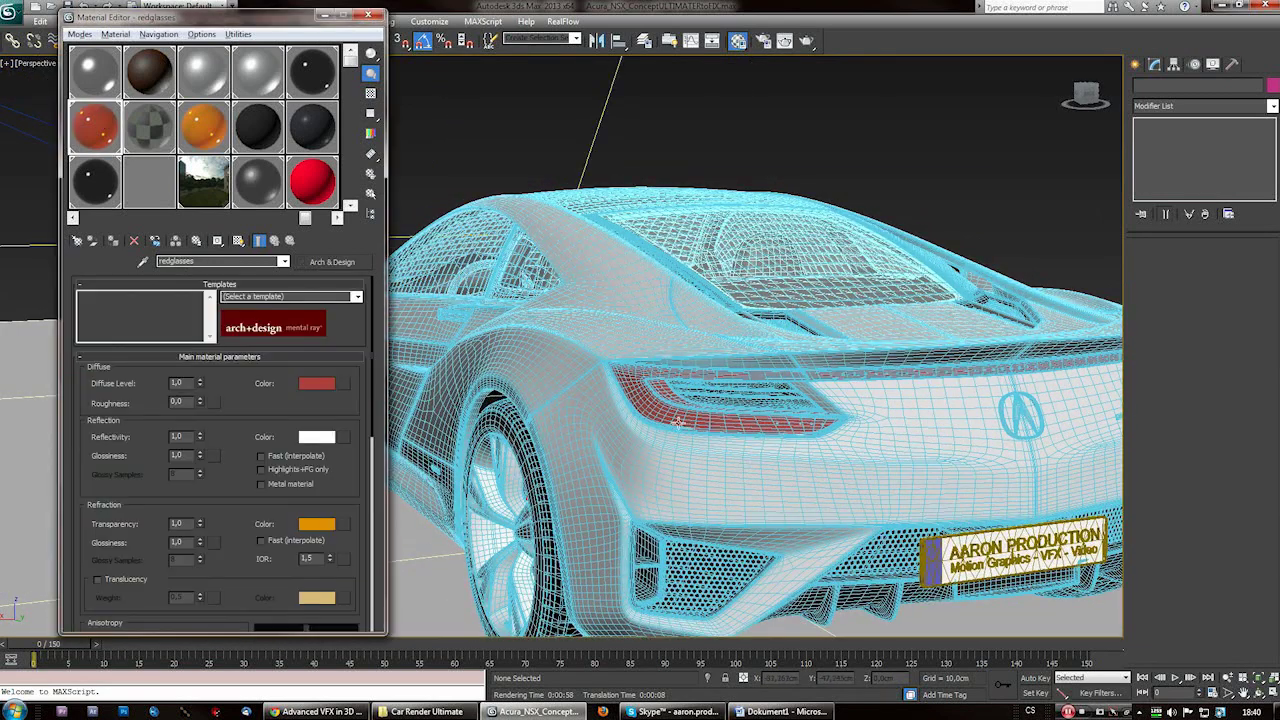
- Replace the redglasses material with a fresh Arch & Design material and apply the Glass (Thin Geometry) template
click(323, 262)
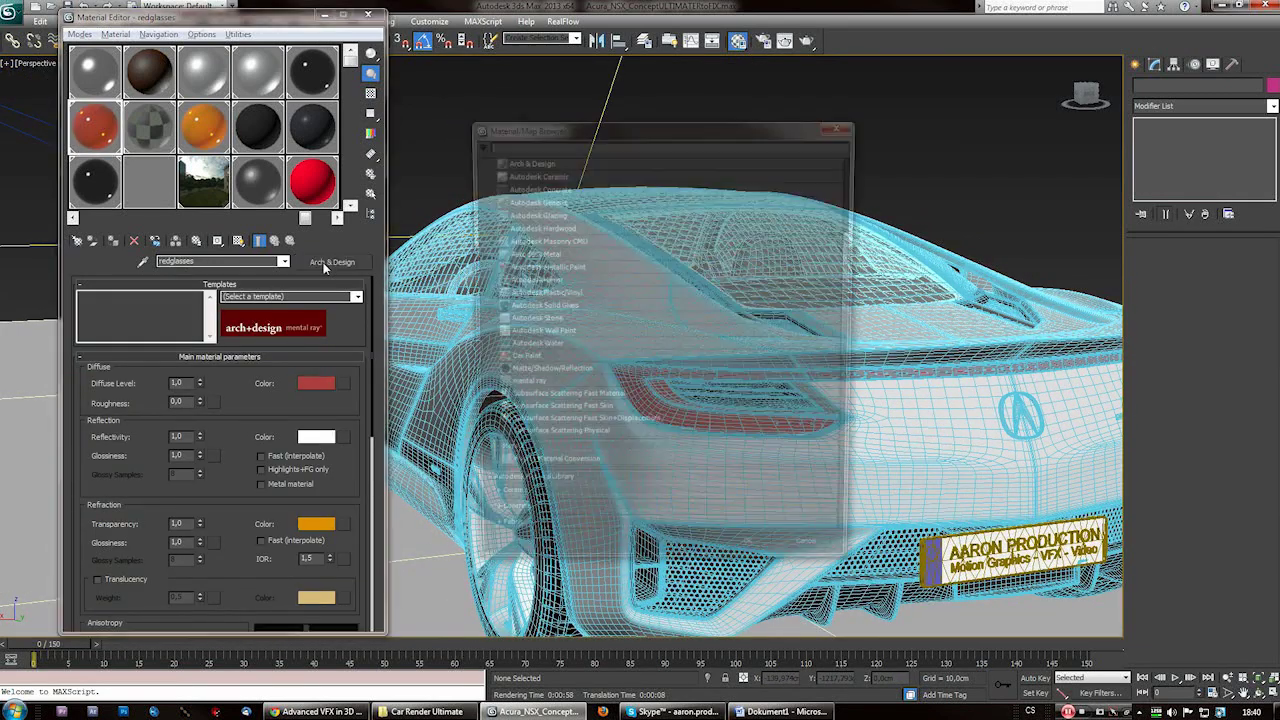
drag(856, 299, 858, 259)
click(844, 124)
click(323, 263)
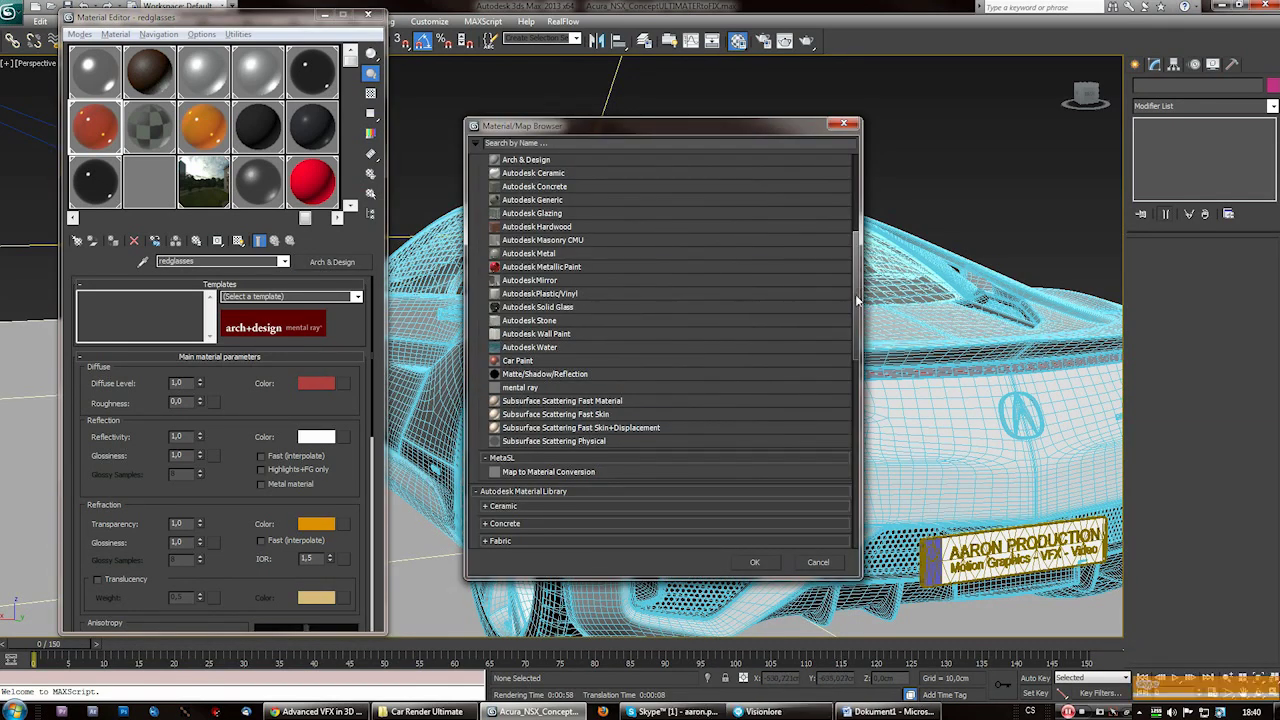
scroll(858, 272, up, 3)
scroll(858, 262, up, 3)
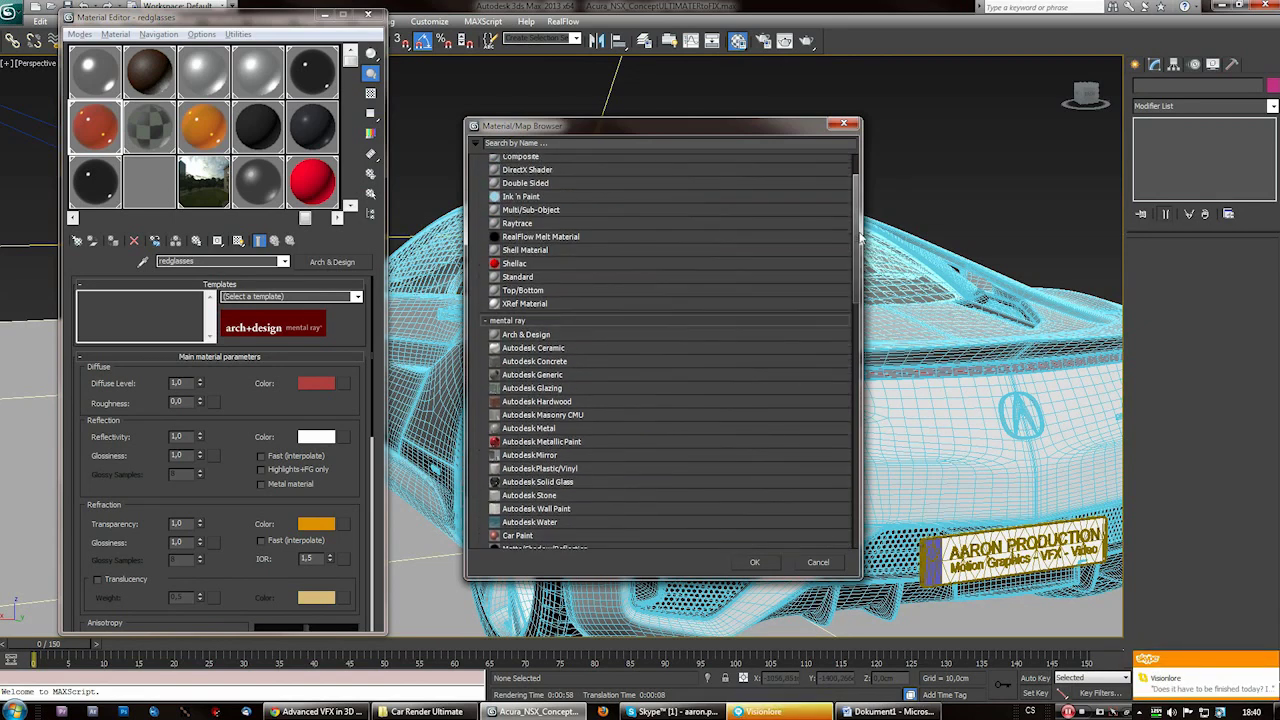
double_click(526, 390)
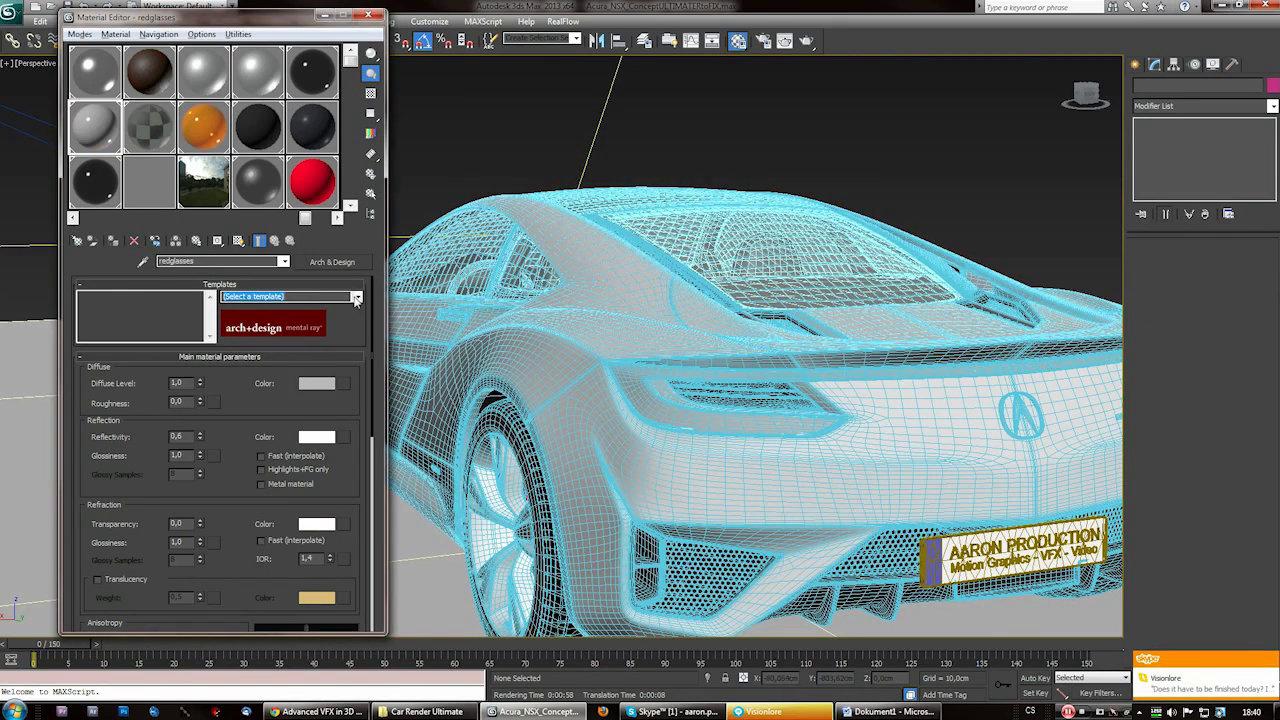
click(300, 296)
click(287, 458)
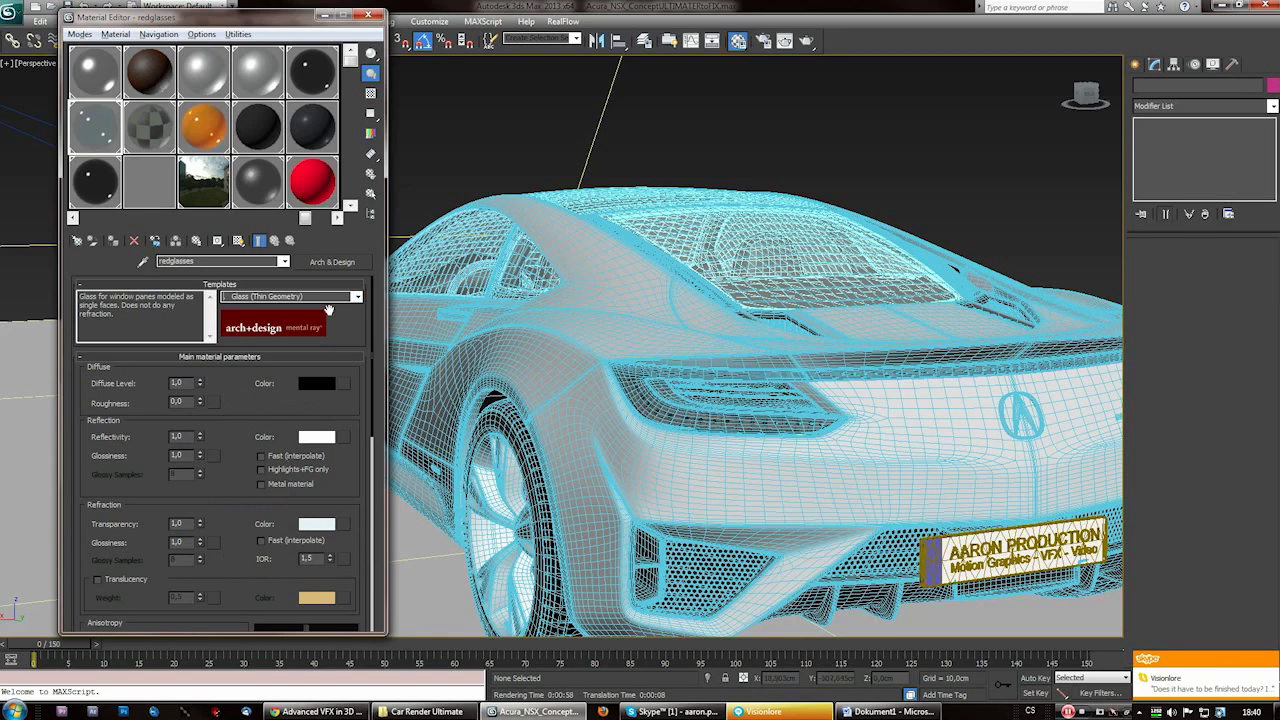
- Set the diffuse color of the redglasses material to pure, fully saturated red
click(316, 383)
drag(300, 126, 272, 86)
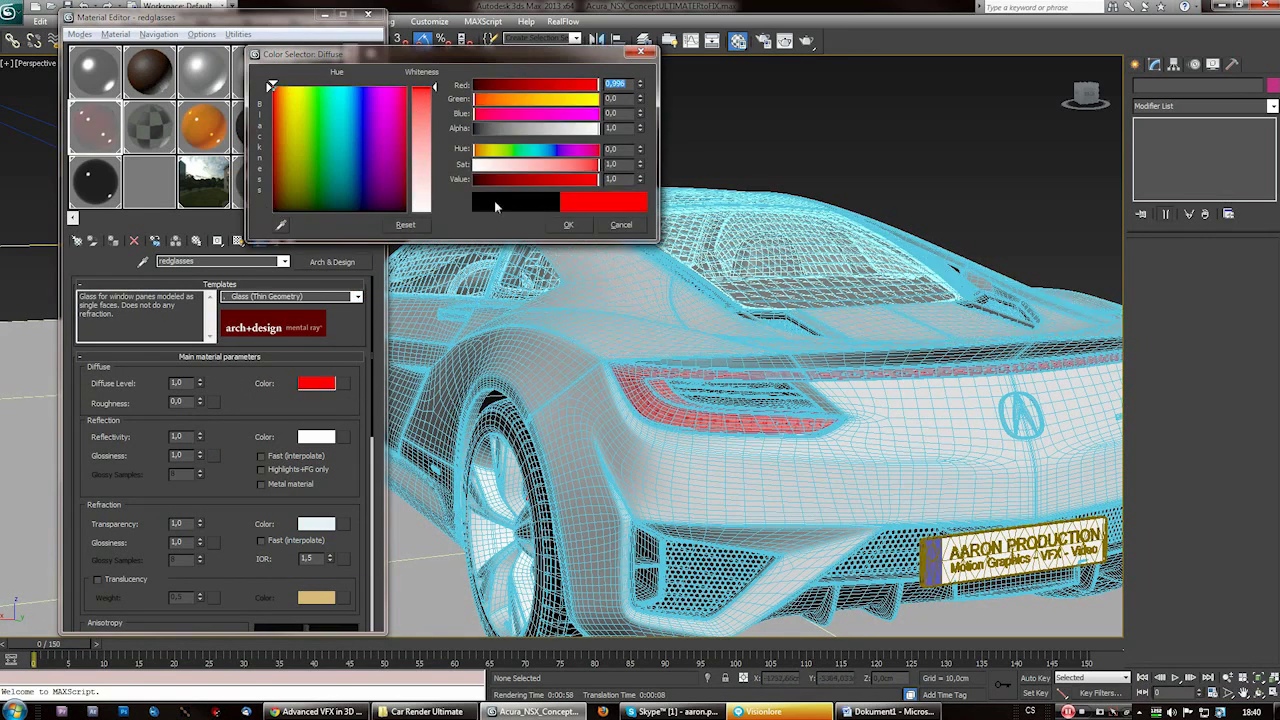
click(568, 225)
- Set the refraction color of the redglasses material to light red, about 0,996 red and 0,467 green and blue
drag(327, 494, 325, 474)
click(320, 502)
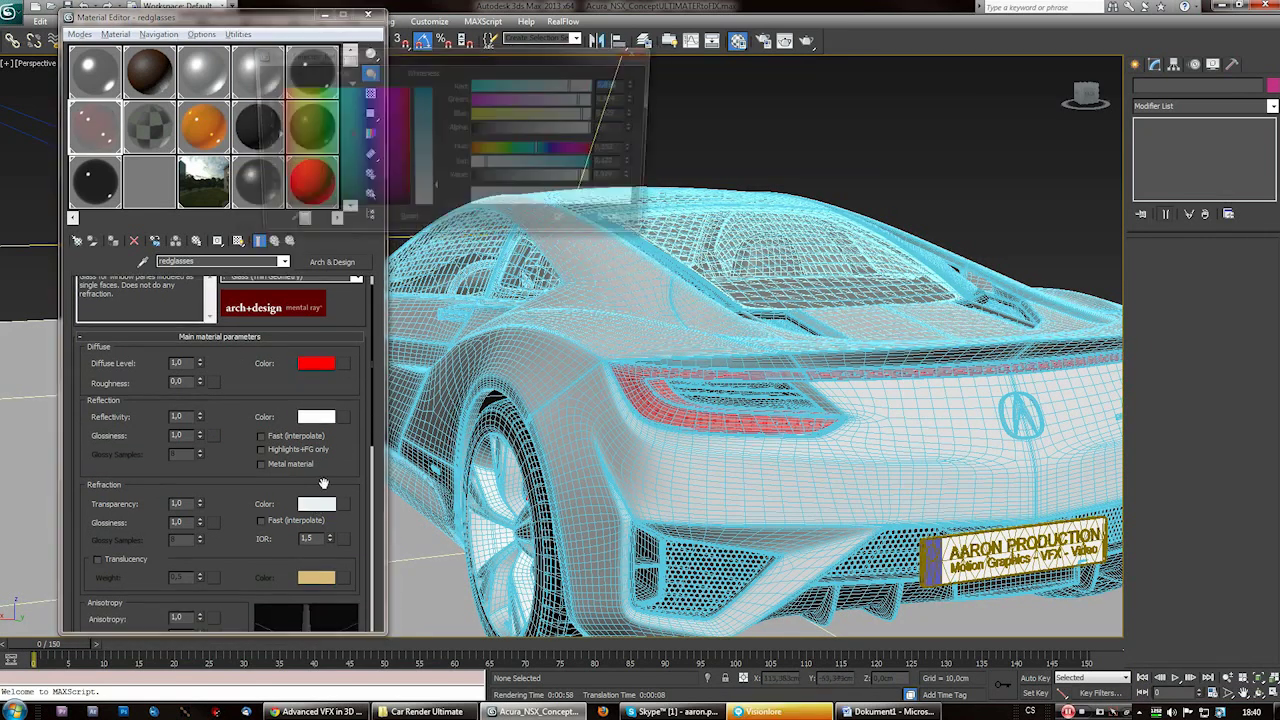
drag(290, 112, 263, 76)
drag(433, 189, 433, 144)
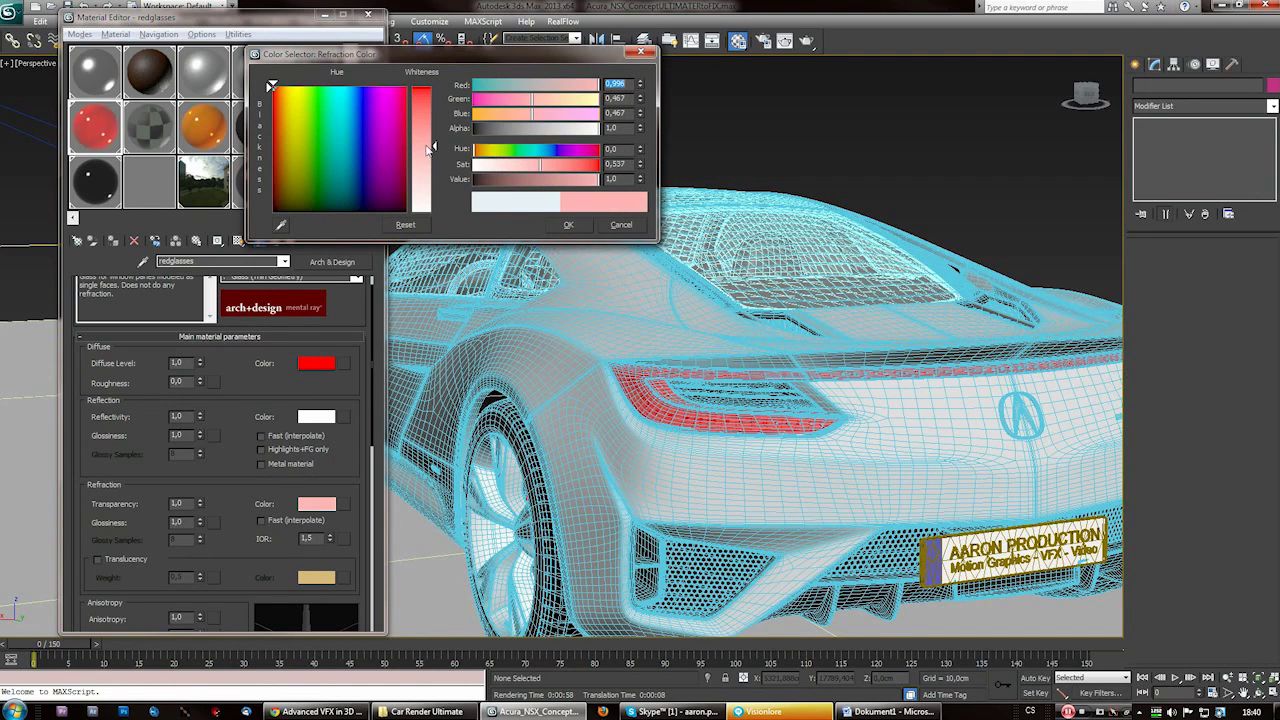
click(568, 225)
- Try the Custom Reflectivity Function in the BRDF settings of redglasses and return to By IOR (fresnel reflections)
drag(279, 22, 264, 18)
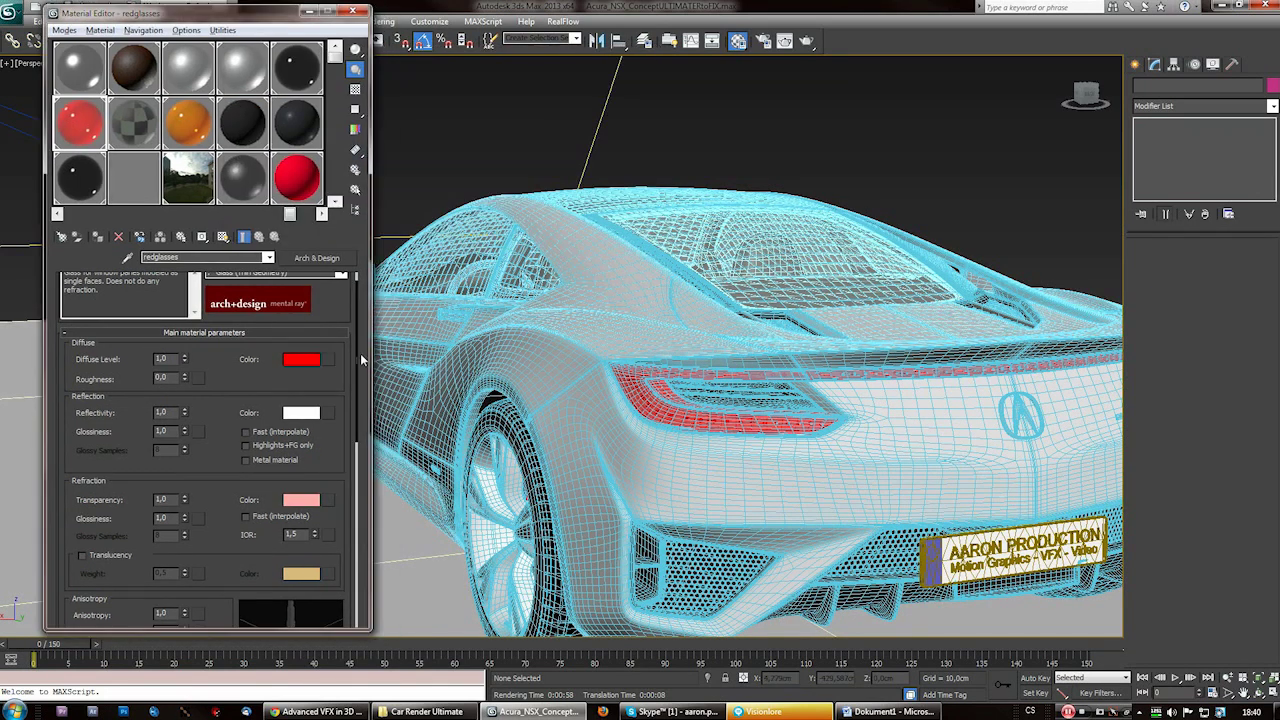
scroll(355, 484, down, 5)
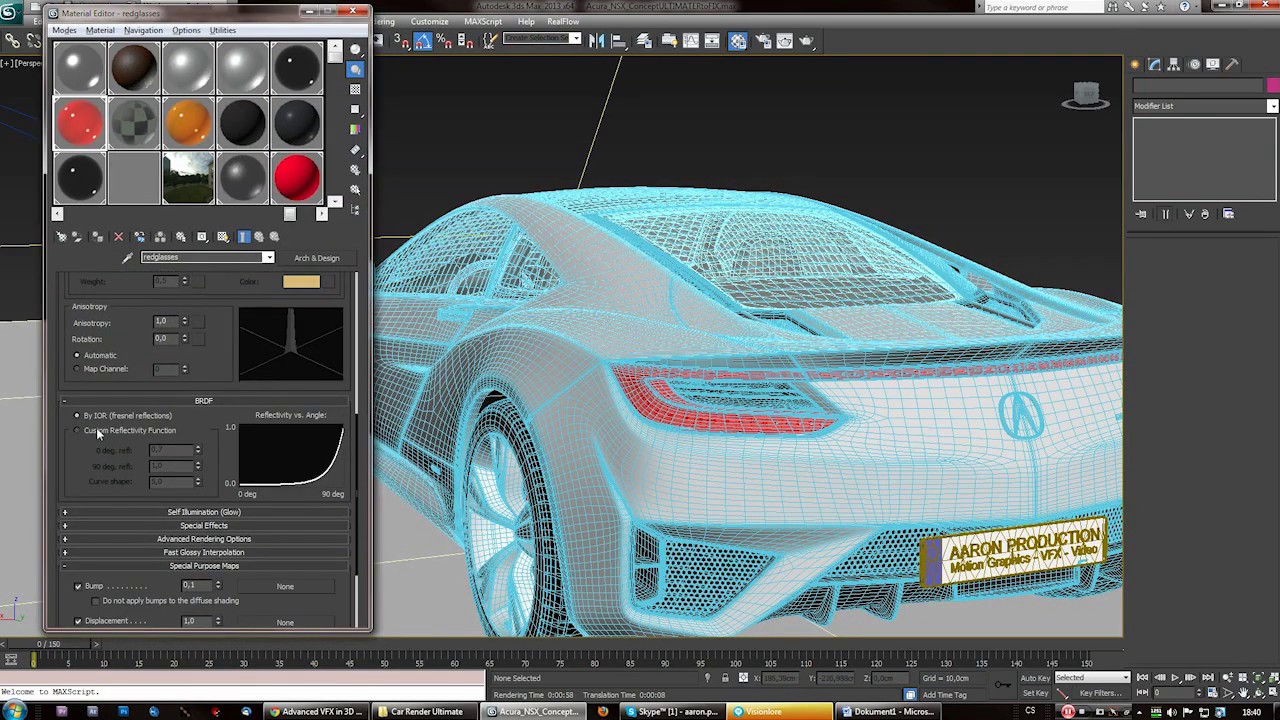
click(77, 430)
click(78, 415)
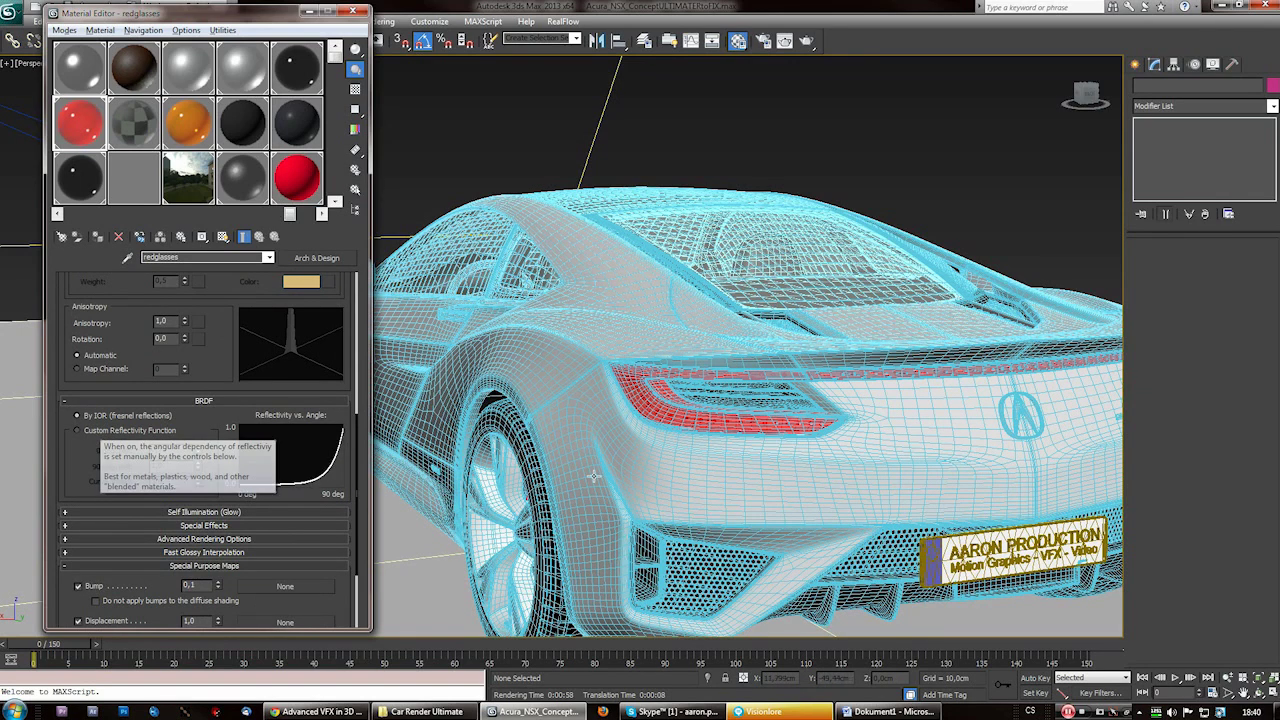
alt+middle_drag(706, 473, 611, 446)
click(124, 430)
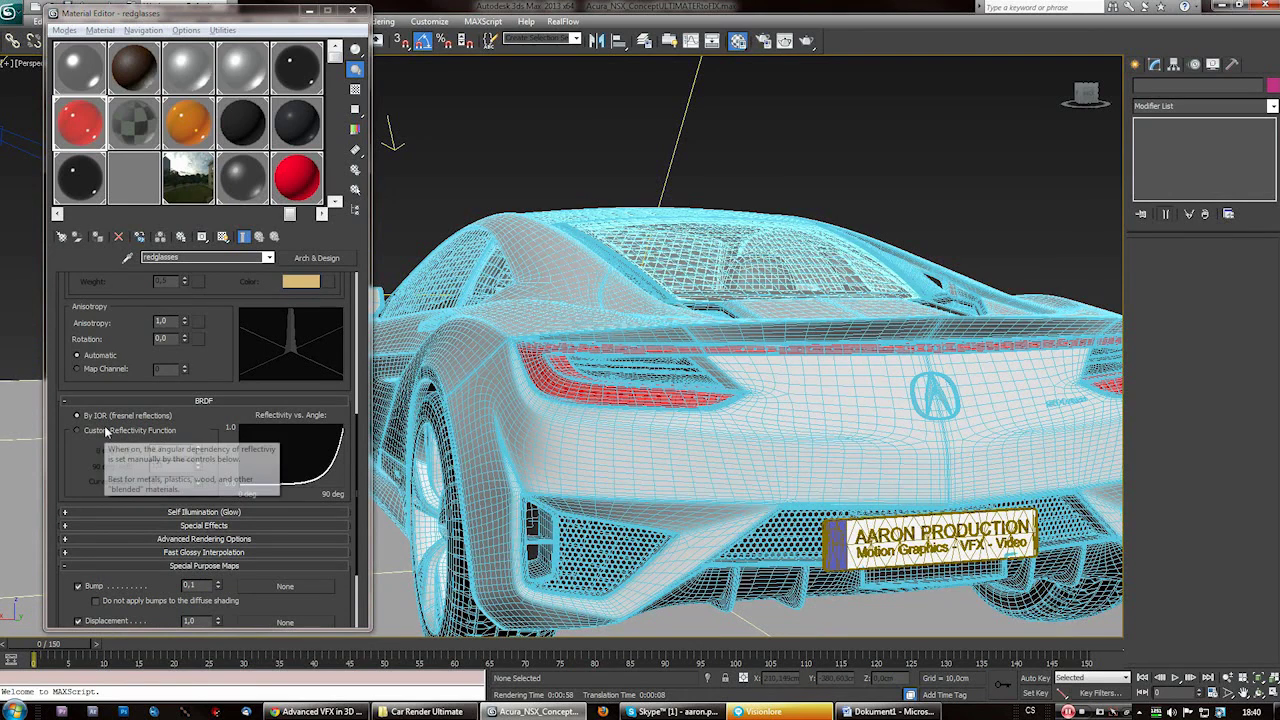
- Try a custom 0 deg. reflectivity of 0,55 on the redglasses material and return it to By IOR (fresnel reflections)
drag(197, 450, 197, 457)
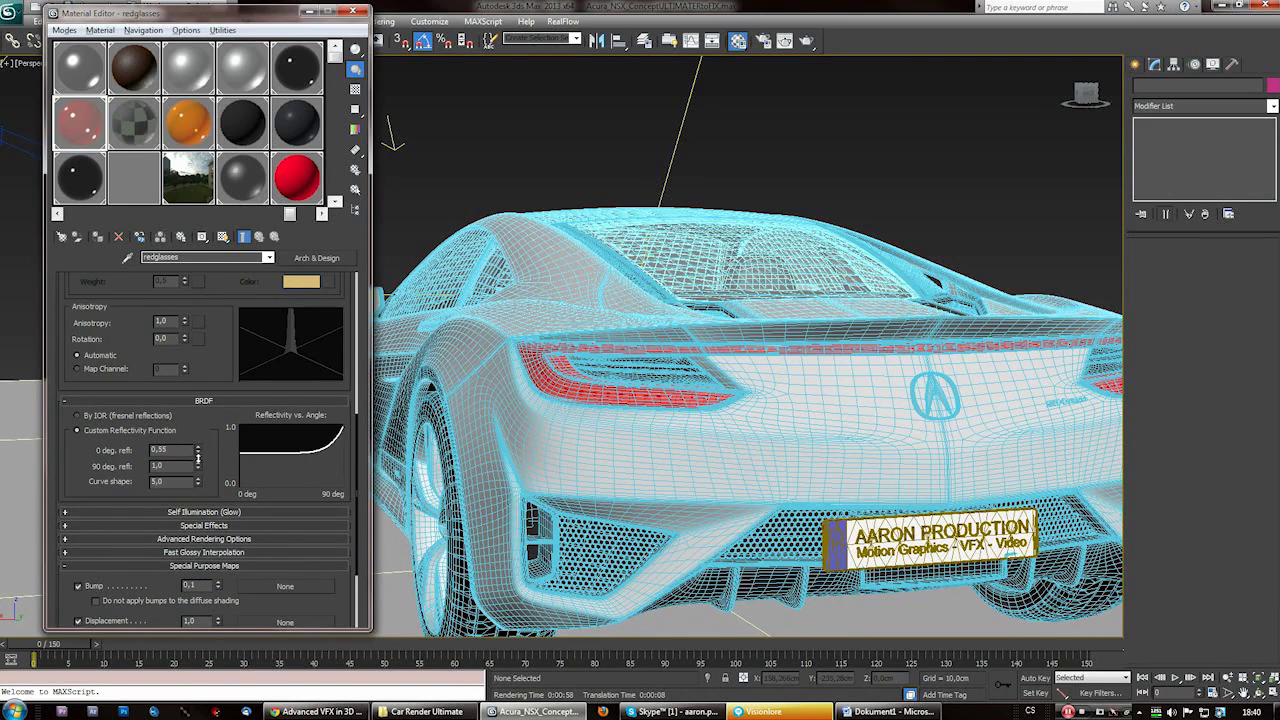
key(shift+q)
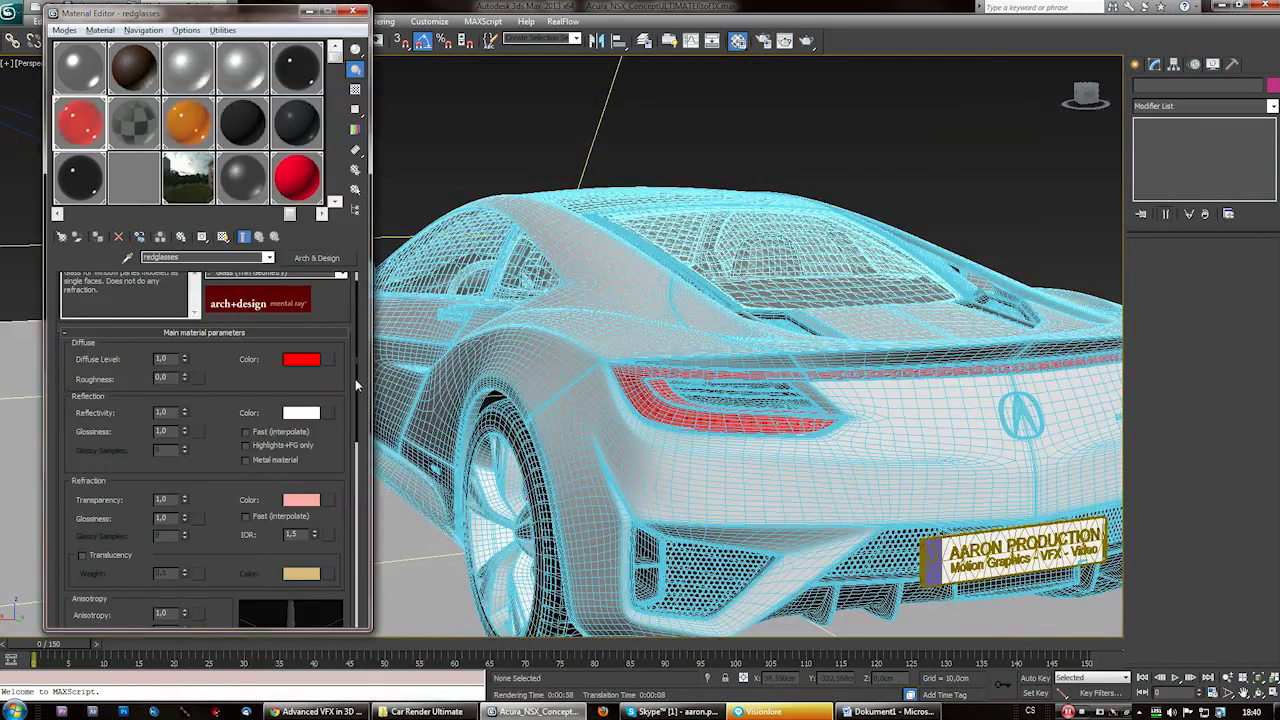
drag(355, 379, 349, 513)
click(96, 429)
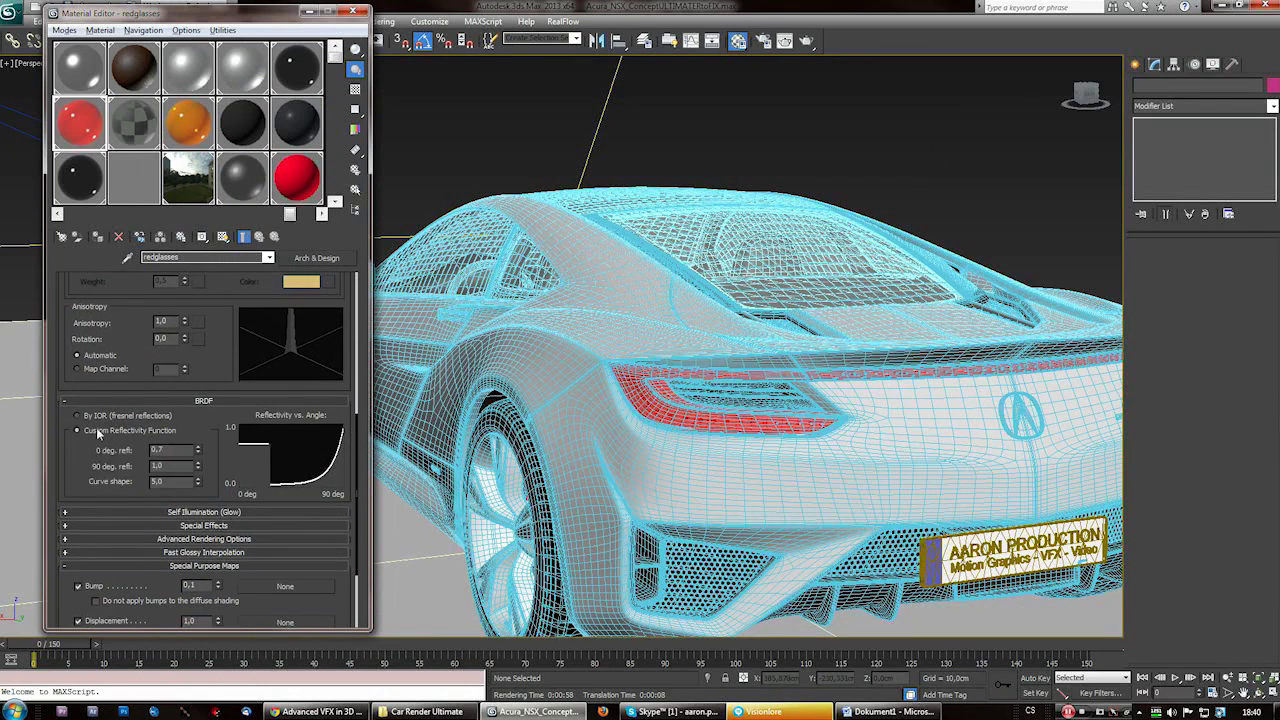
click(99, 416)
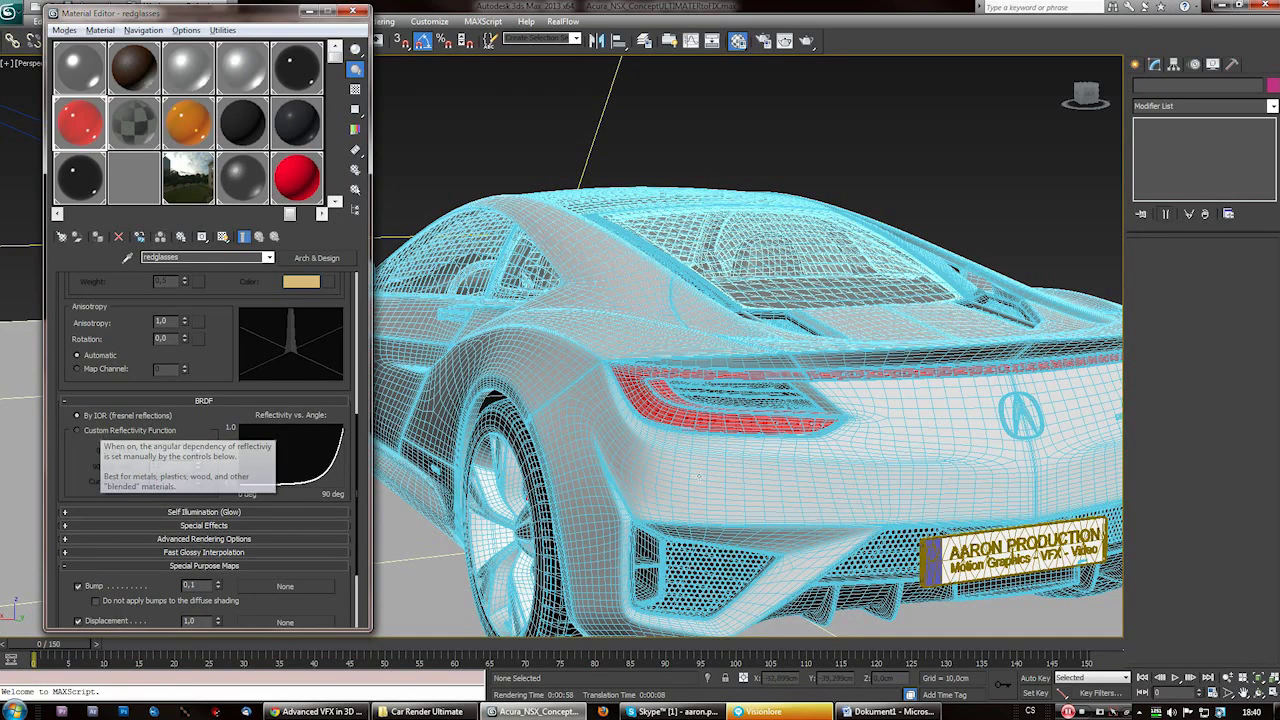
scroll(700, 472, up, 2)
alt+middle_drag(700, 472, 740, 440)
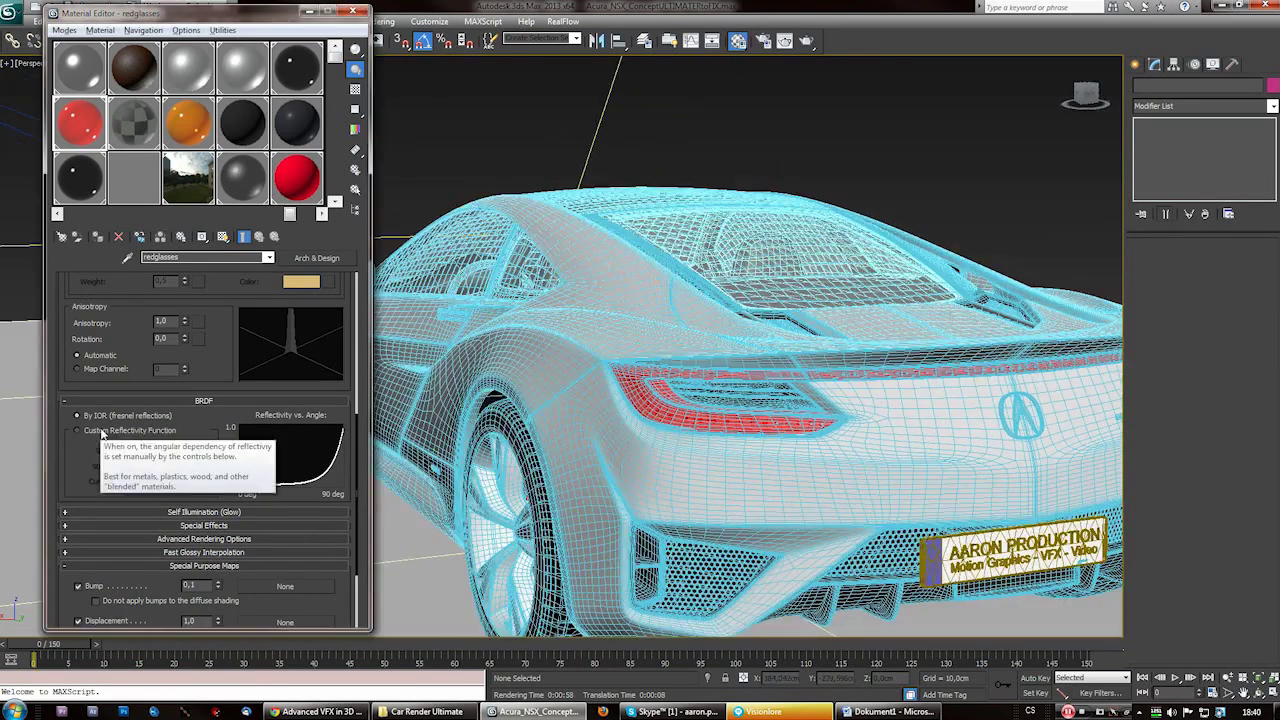
alt+middle_drag(611, 473, 612, 446)
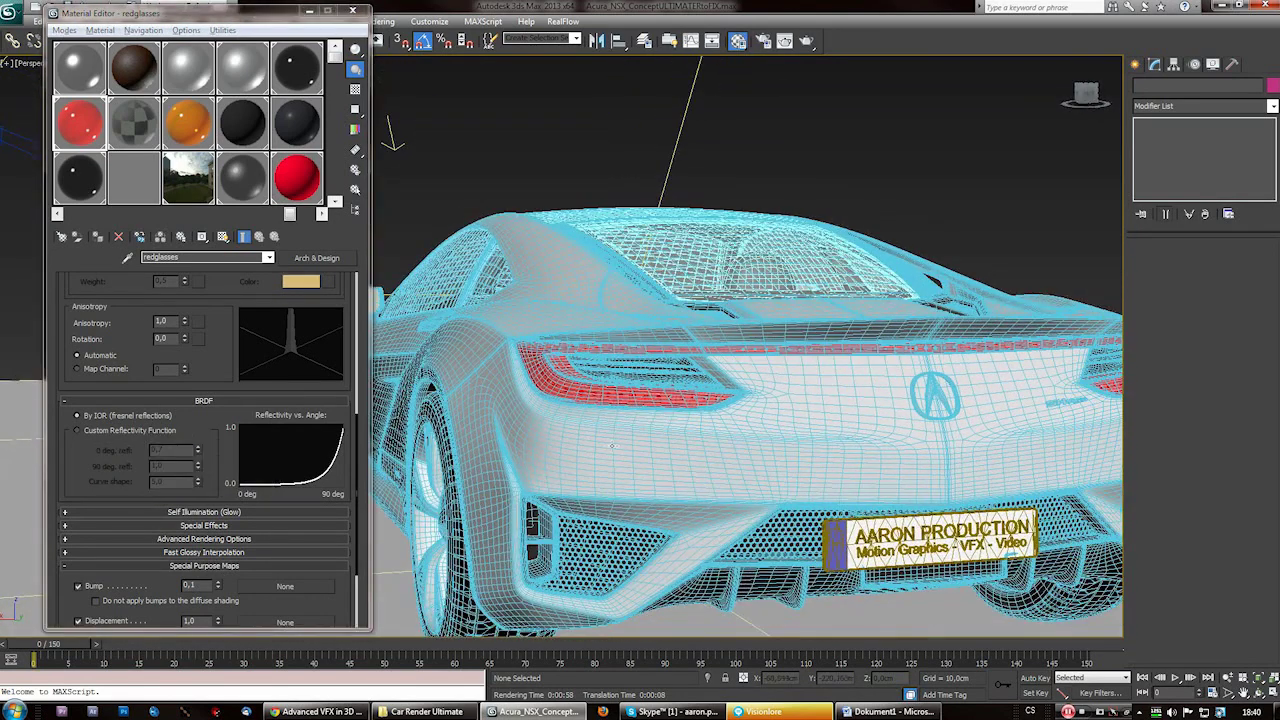
- Set redglasses to the Custom Reflectivity Function with 0 deg. refl 0,55, test-render the car's rear, and close the render
click(124, 430)
drag(198, 451, 198, 459)
alt+middle_drag(680, 470, 757, 532)
key(shift+q)
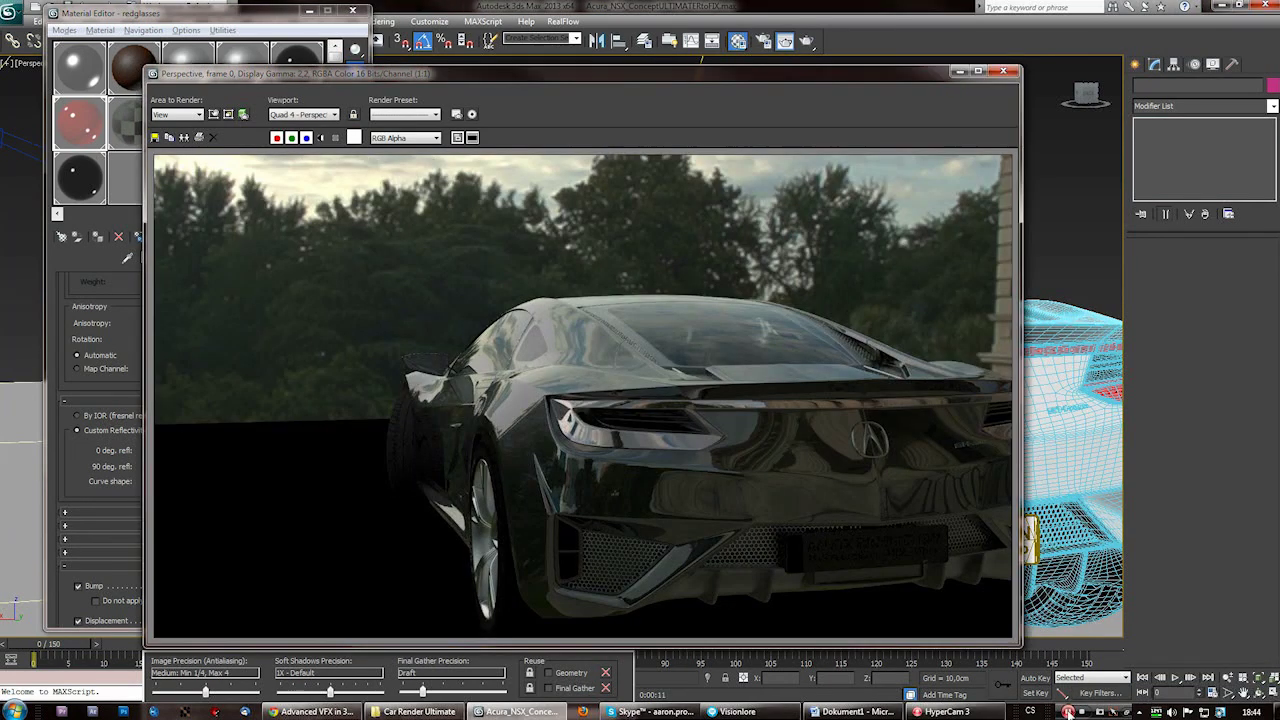
drag(533, 70, 637, 58)
drag(188, 16, 165, 30)
drag(946, 67, 956, 58)
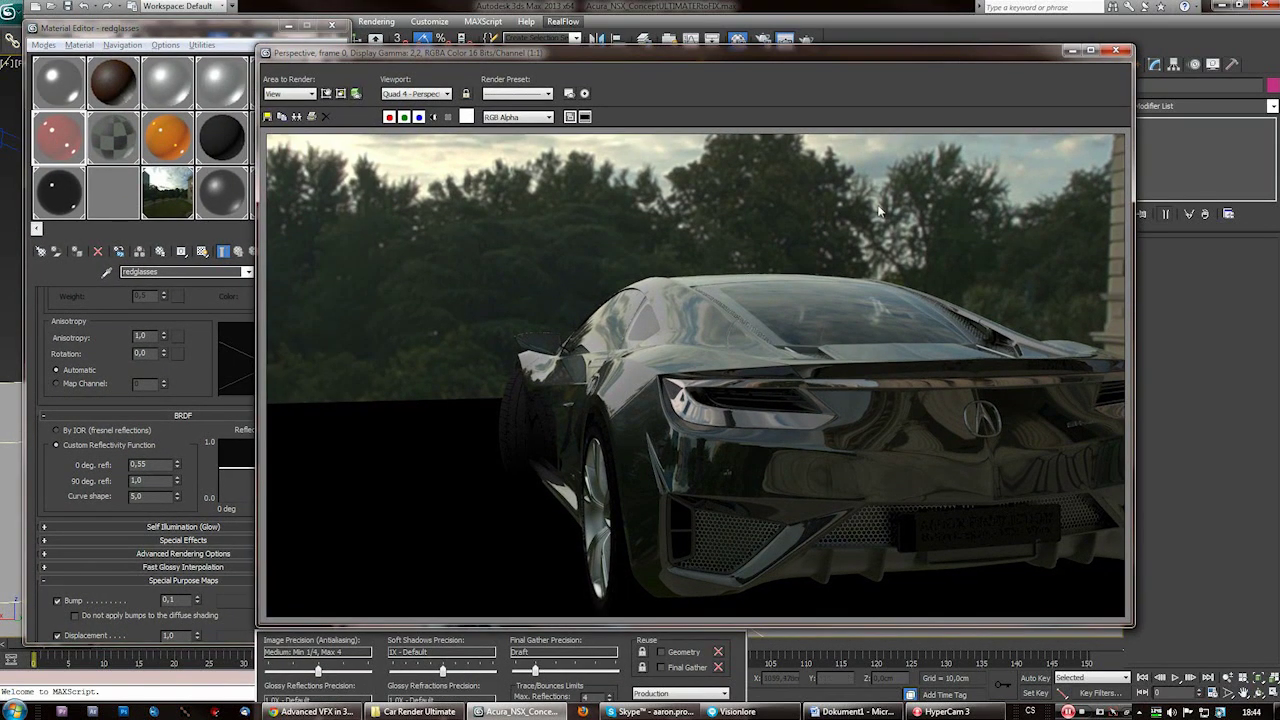
click(1118, 51)
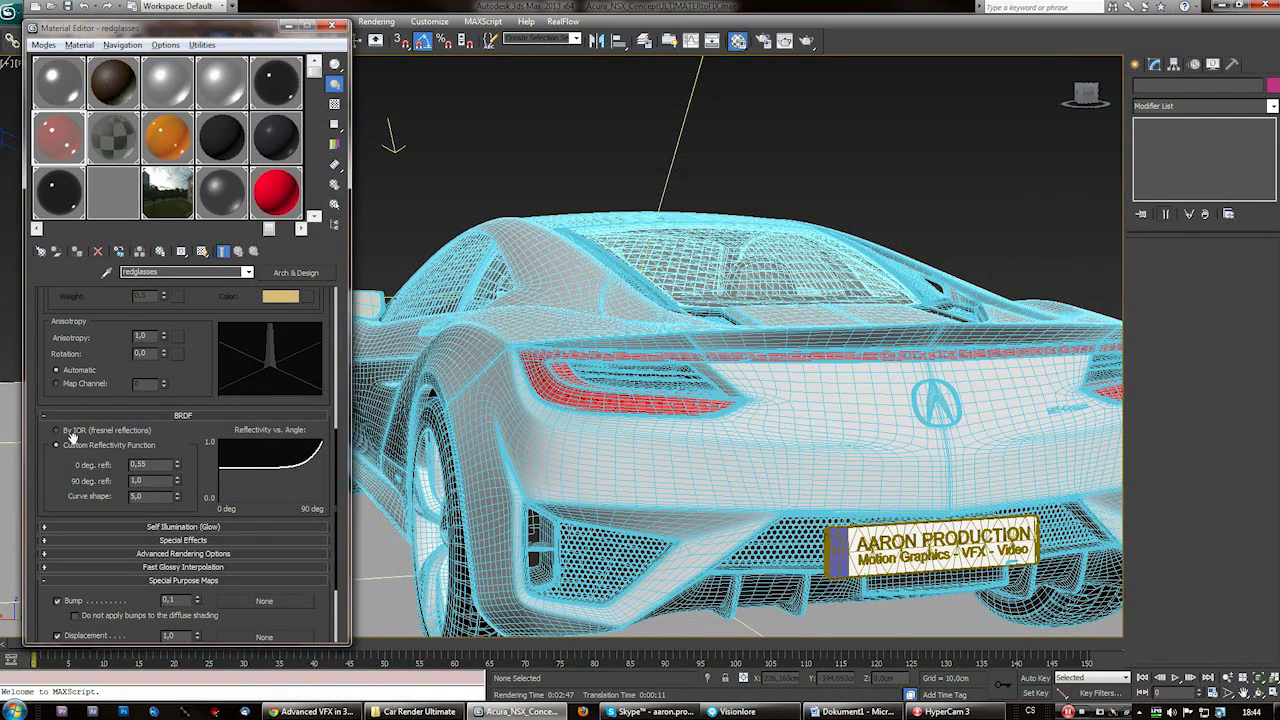
- Compare By IOR with the Custom Reflectivity Function on redglasses, lowering the custom 0 deg. reflectivity to 0,35
click(57, 430)
click(84, 431)
click(119, 446)
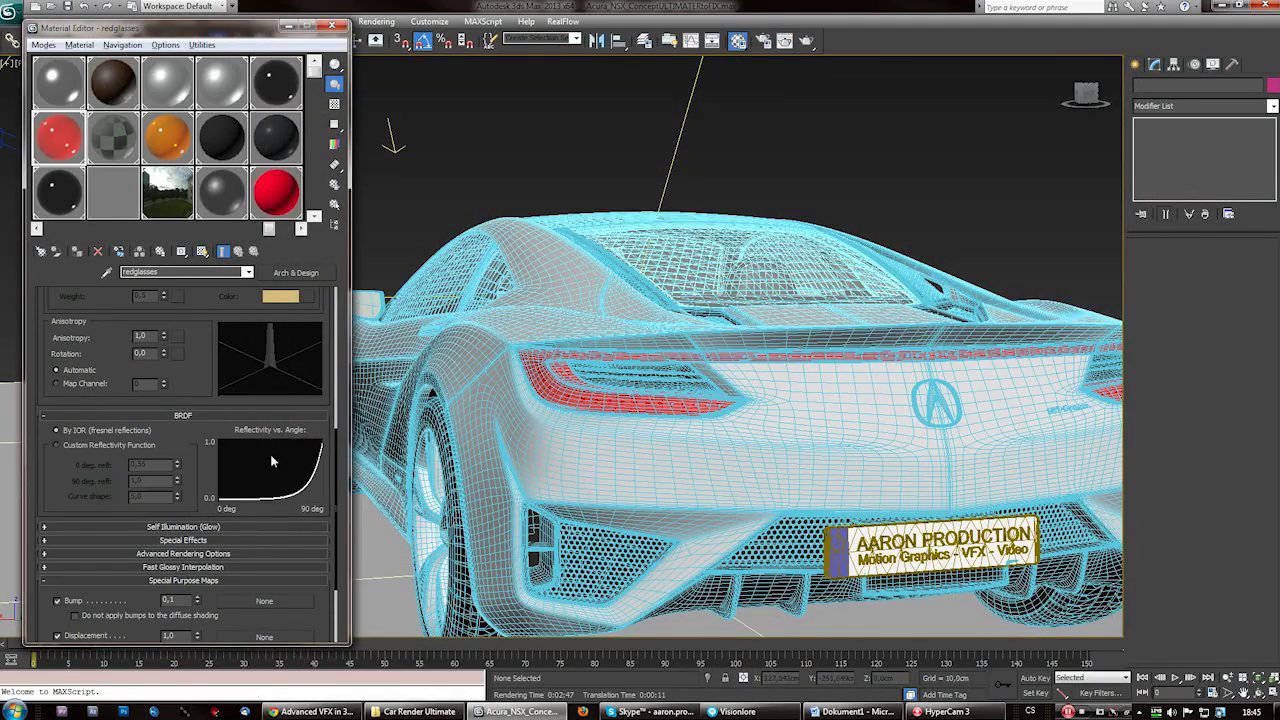
mouse_move(335, 437)
mouse_down()
mouse_move(337, 456)
mouse_move(345, 446)
mouse_up()
click(82, 426)
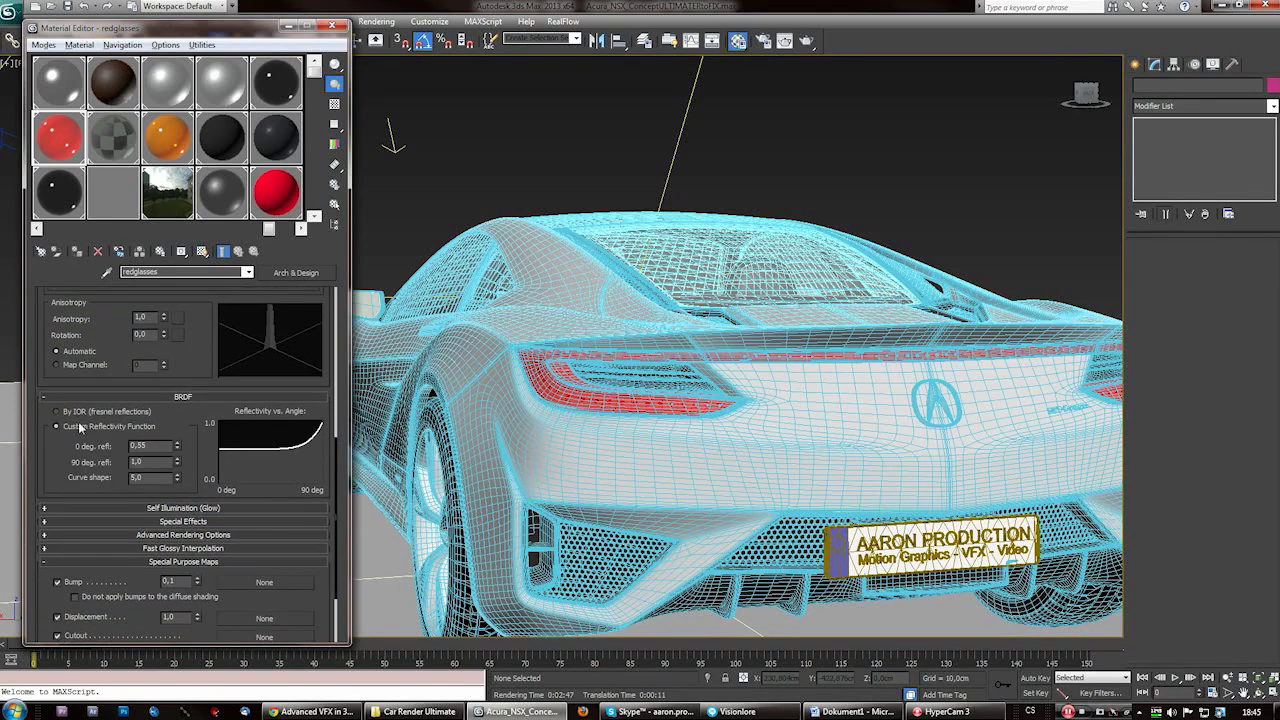
click(118, 413)
click(75, 427)
mouse_move(177, 446)
mouse_down()
mouse_move(178, 462)
mouse_move(177, 447)
mouse_up()
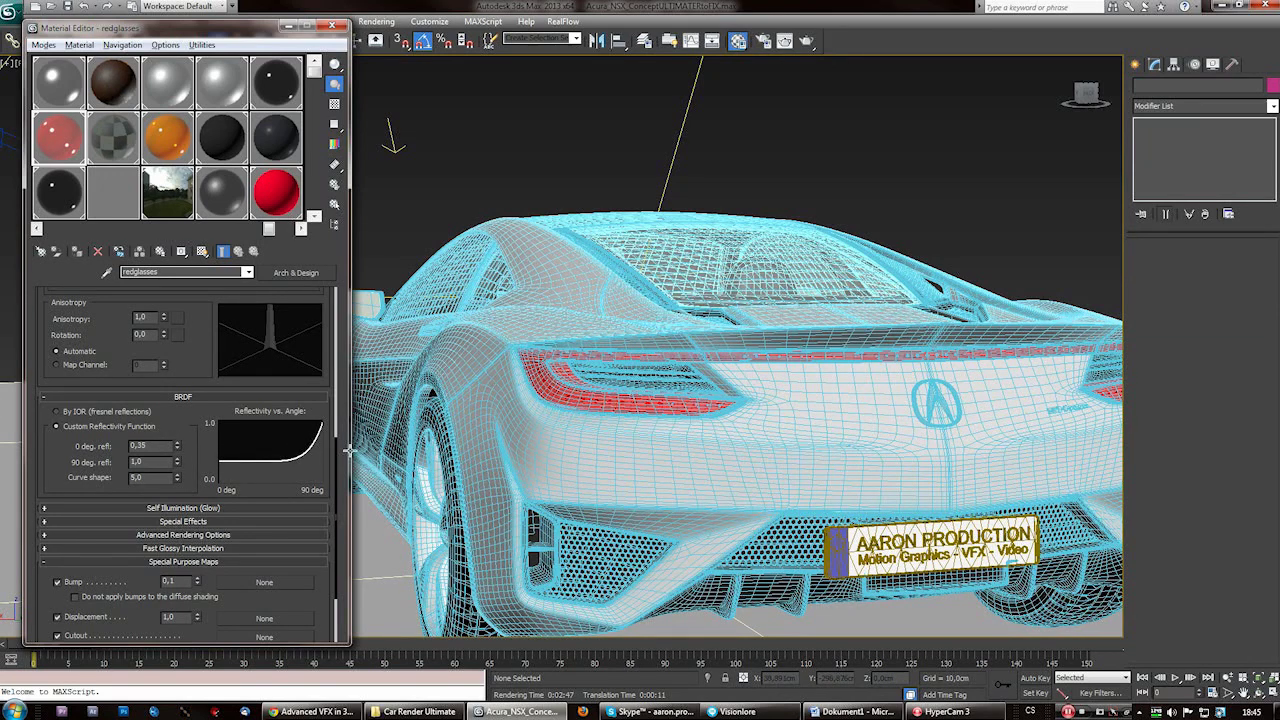
- Switch the redglasses BRDF to By IOR (fresnel reflections), test-render the tail lights, and close the render
click(75, 414)
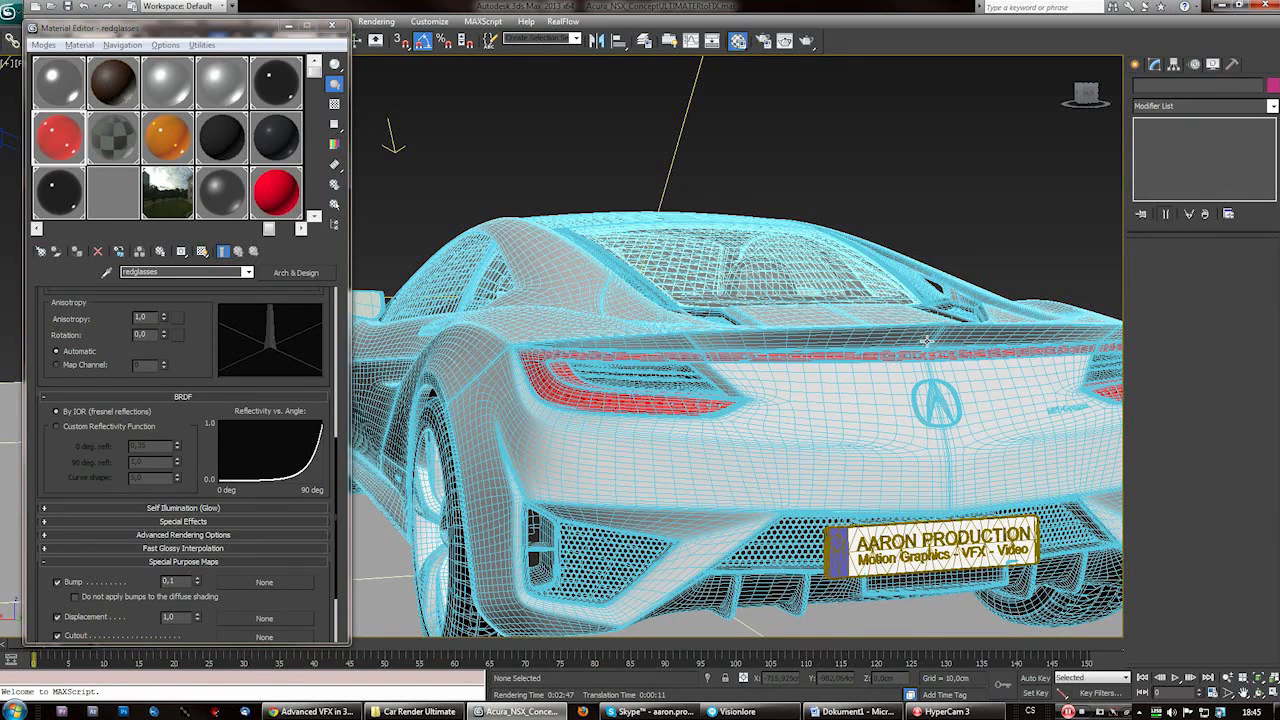
key(shift+q)
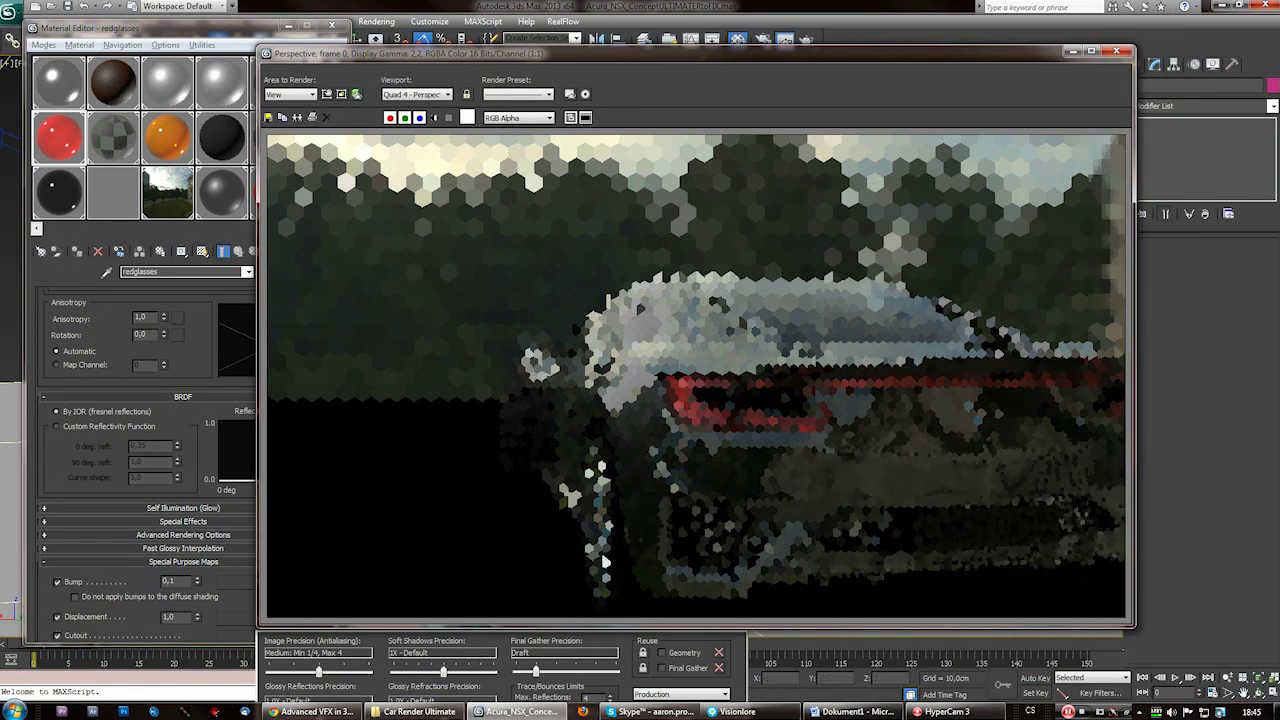
click(1117, 51)
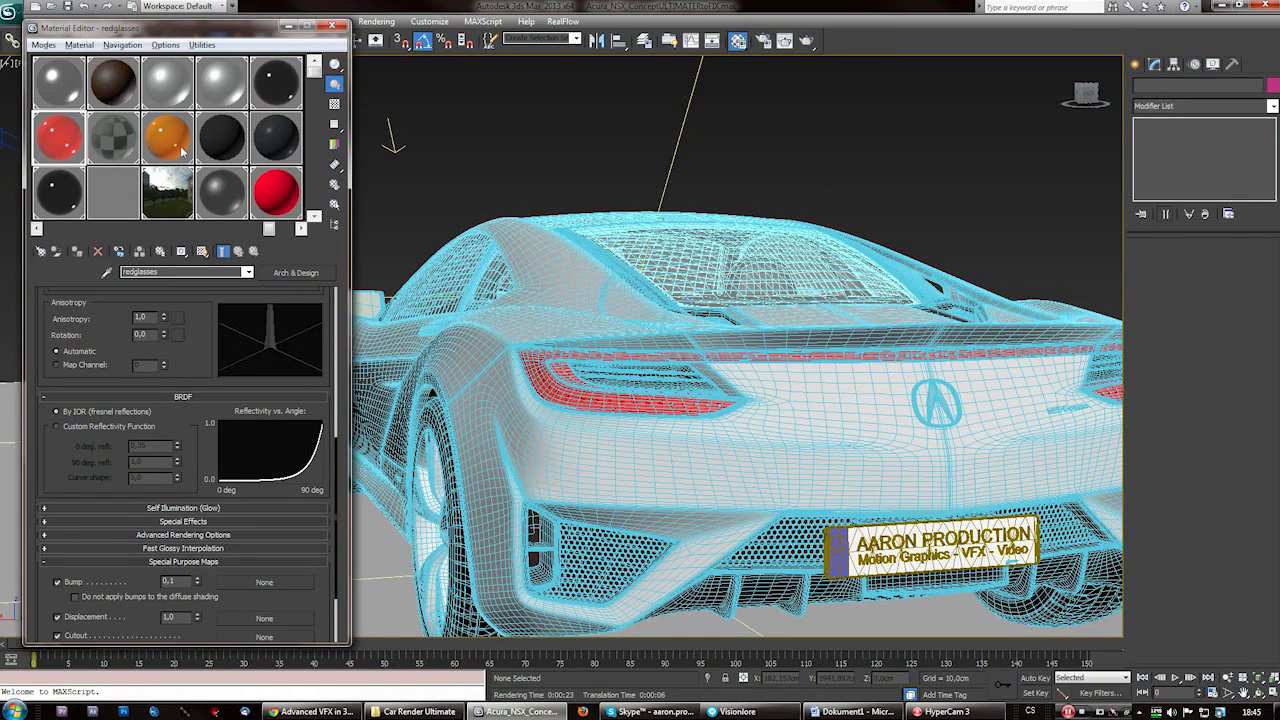
- Examine the headlight's orangeglass material, checking its diffuse and refraction colors and its BRDF settings against redglasses
alt+middle_drag(563, 430, 777, 417)
scroll(777, 417, up, 7)
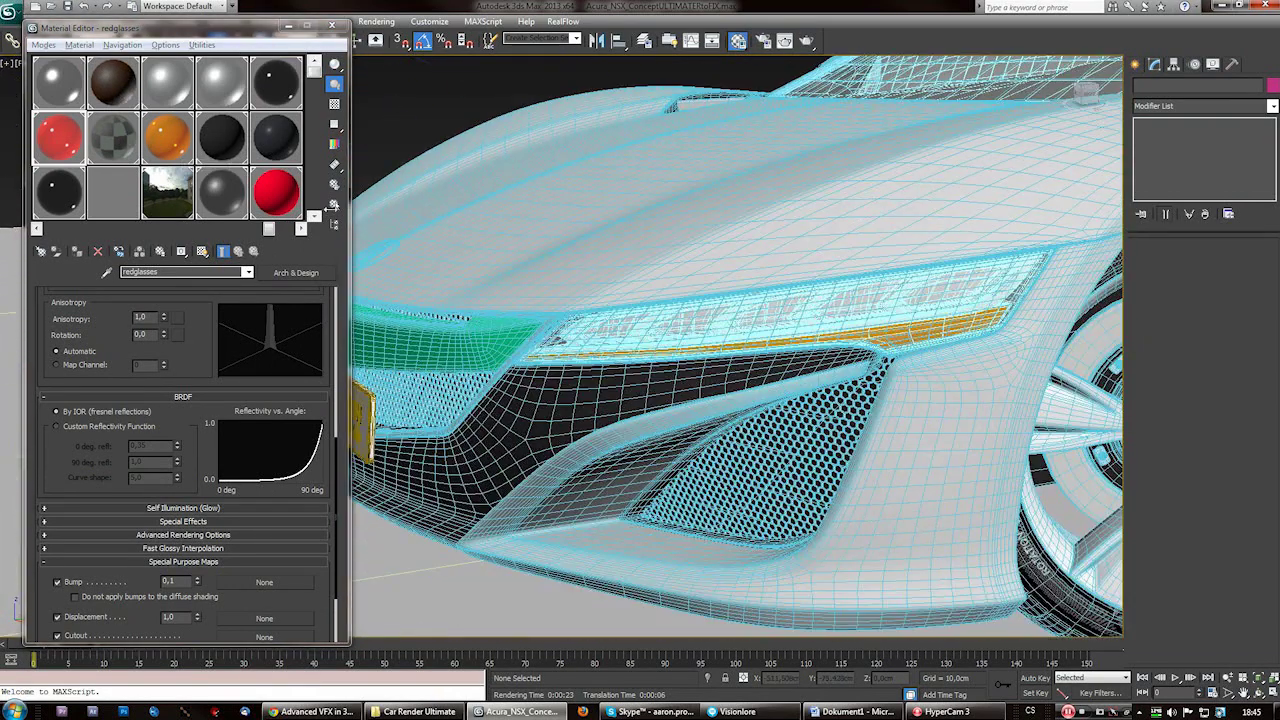
click(169, 144)
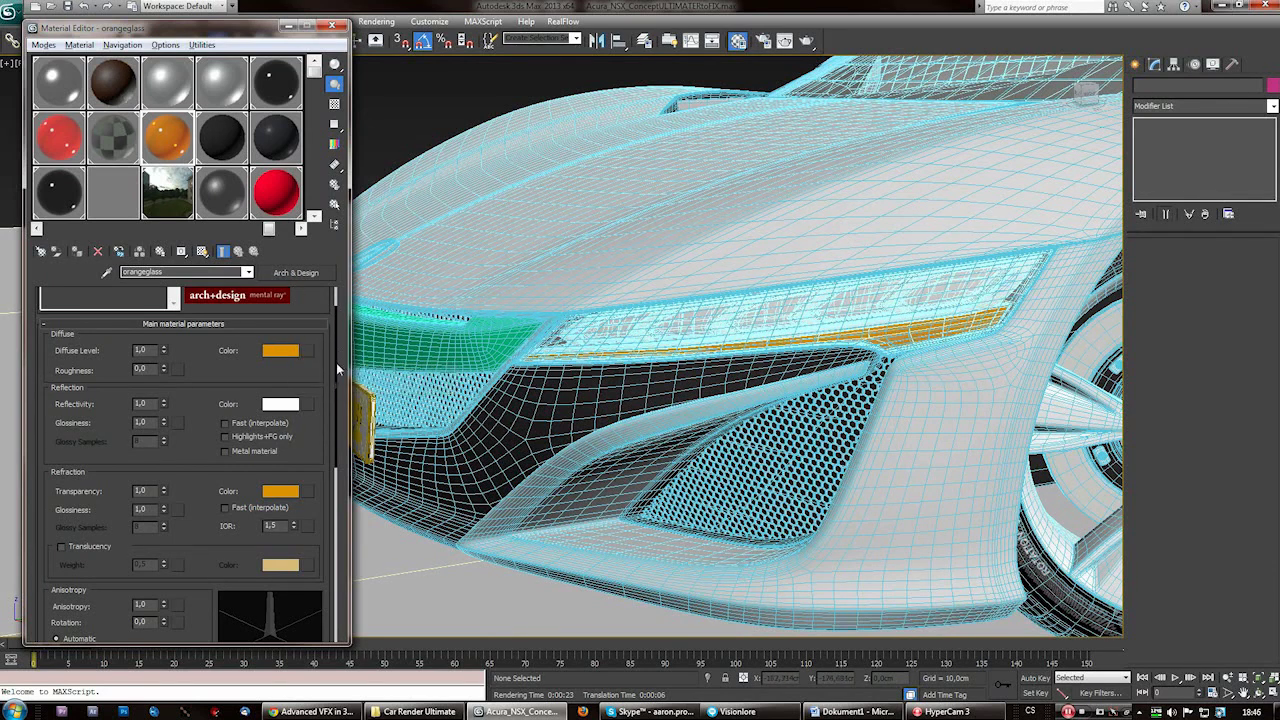
scroll(310, 415, down, 3)
scroll(336, 419, down, 6)
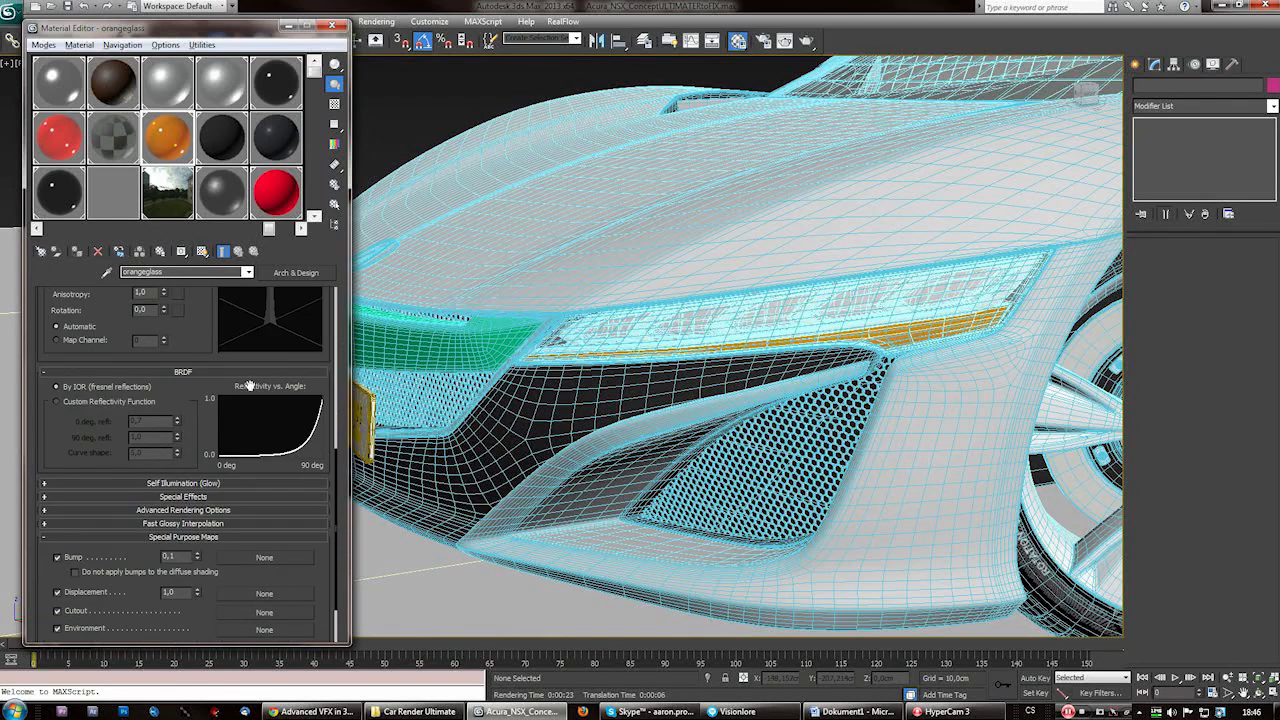
scroll(249, 386, up, 6)
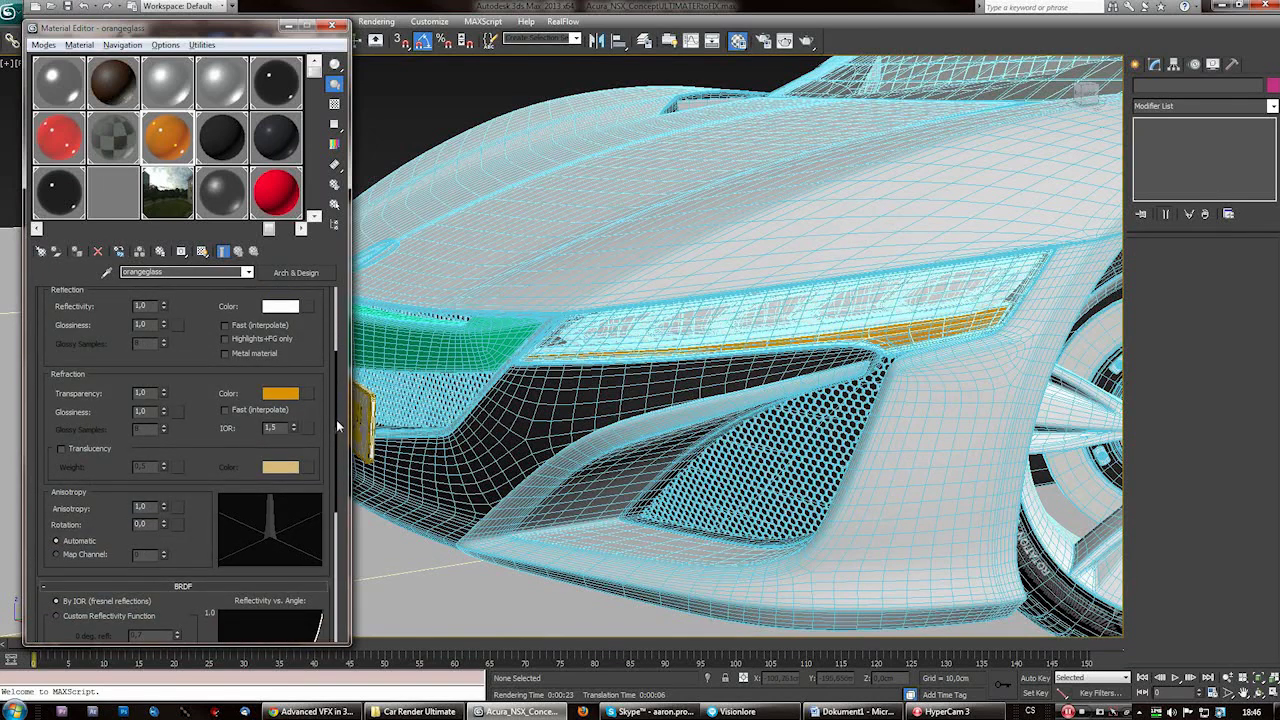
scroll(336, 419, down, 6)
scroll(337, 480, down, 2)
scroll(341, 530, up, 7)
scroll(160, 388, down, 5)
scroll(330, 447, up, 10)
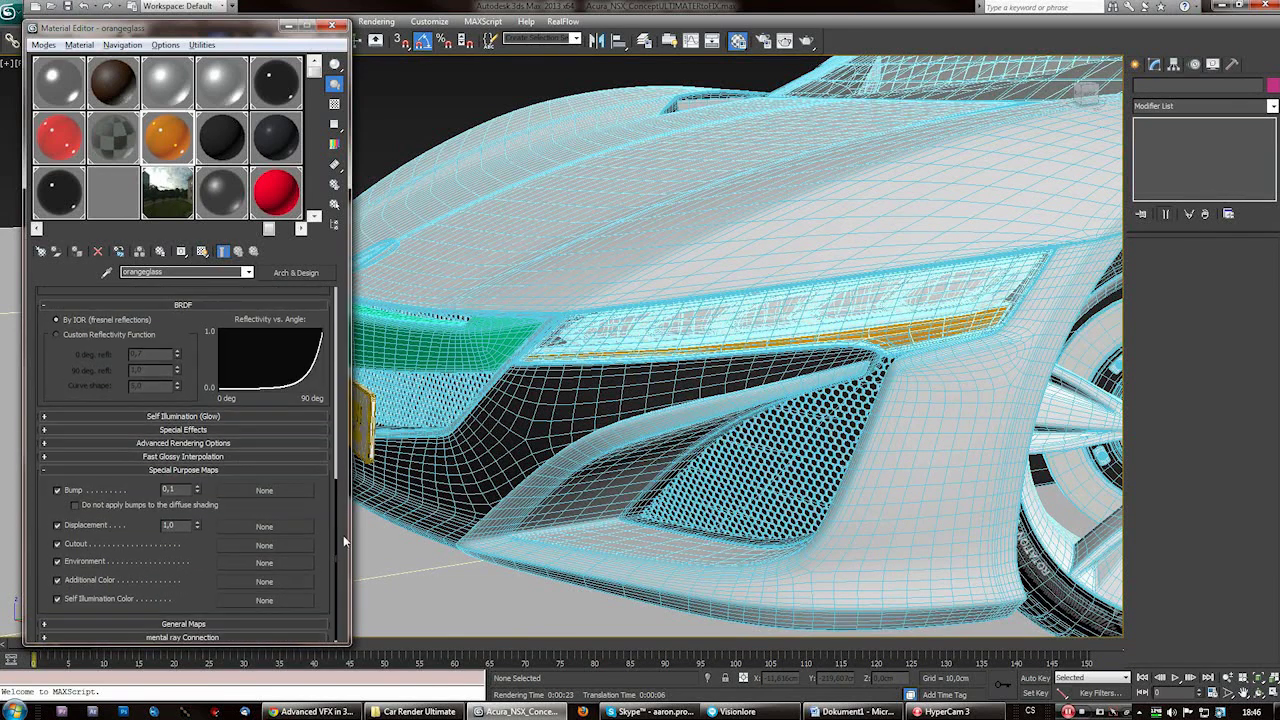
click(62, 141)
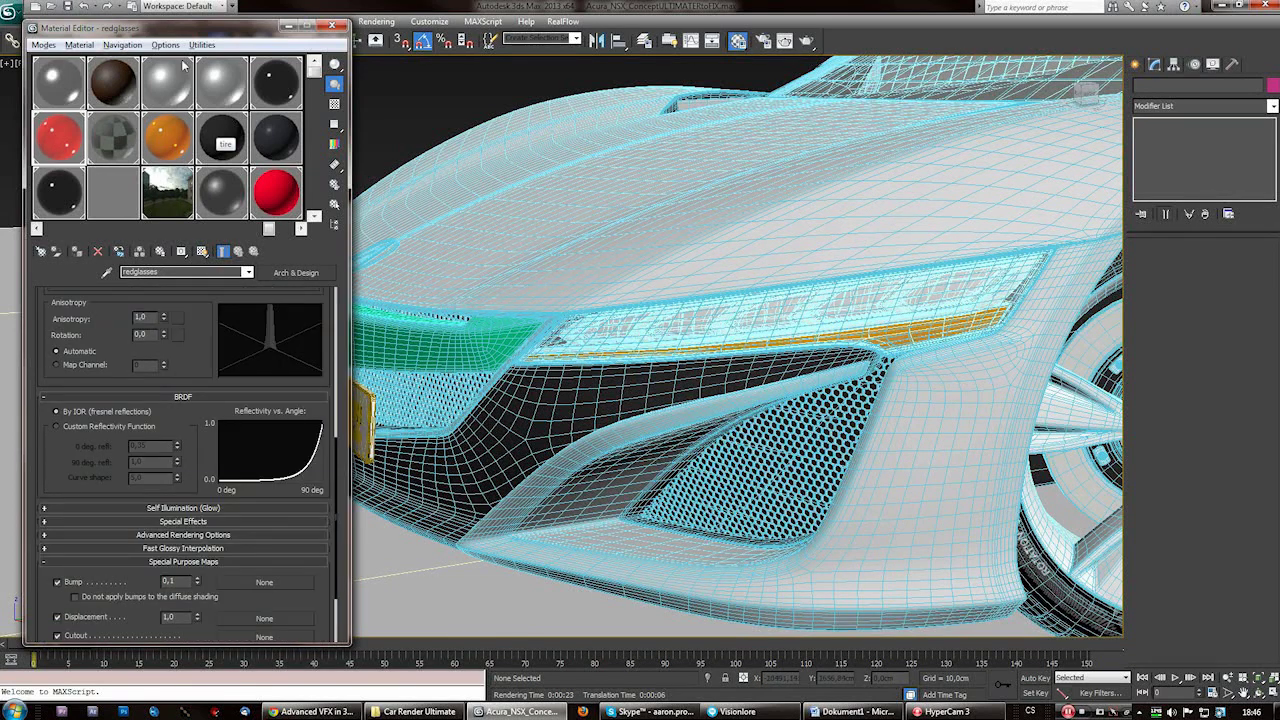
- Replace the rim material with a fresh Autodesk Metal material
click(226, 83)
click(226, 85)
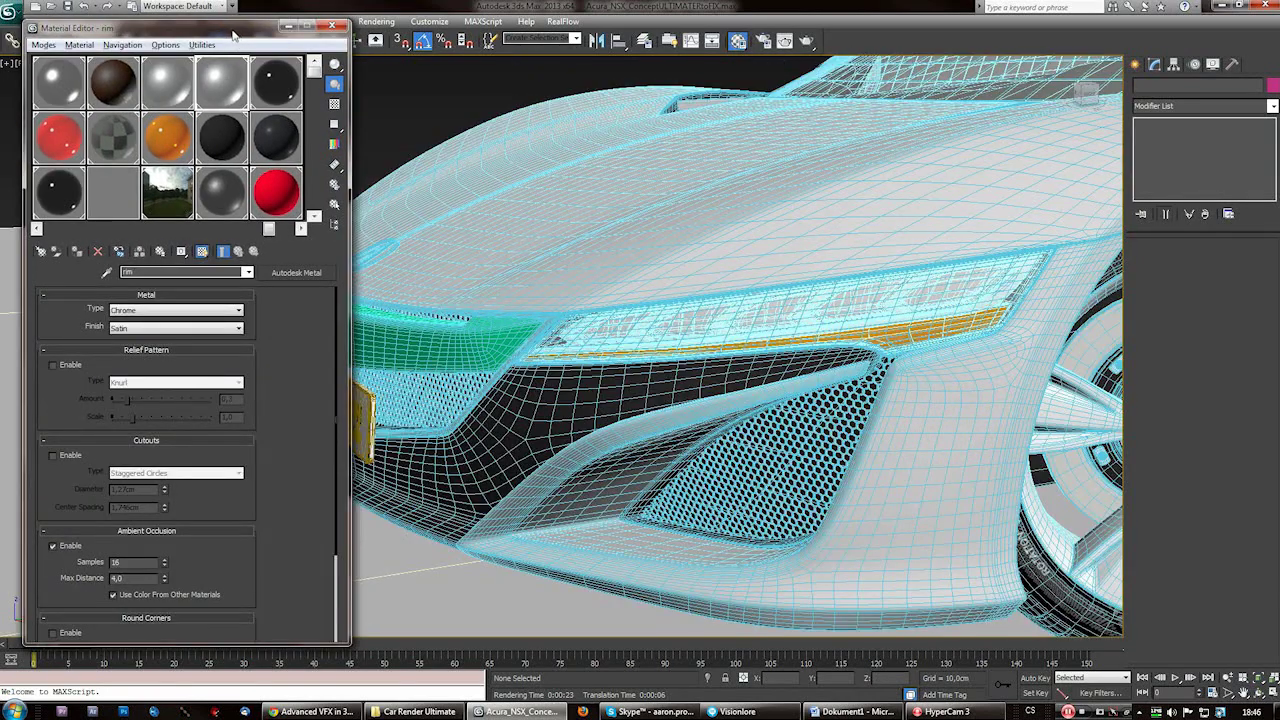
drag(233, 34, 223, 33)
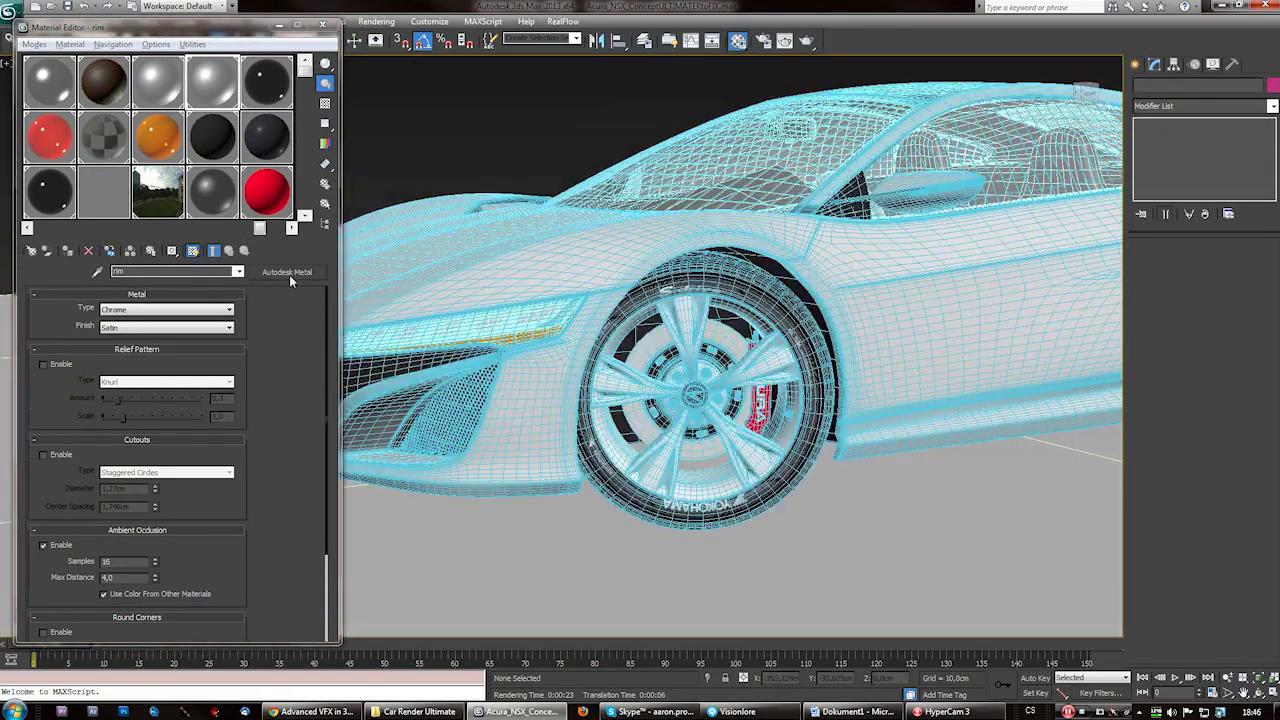
click(287, 271)
text(autodesk m)
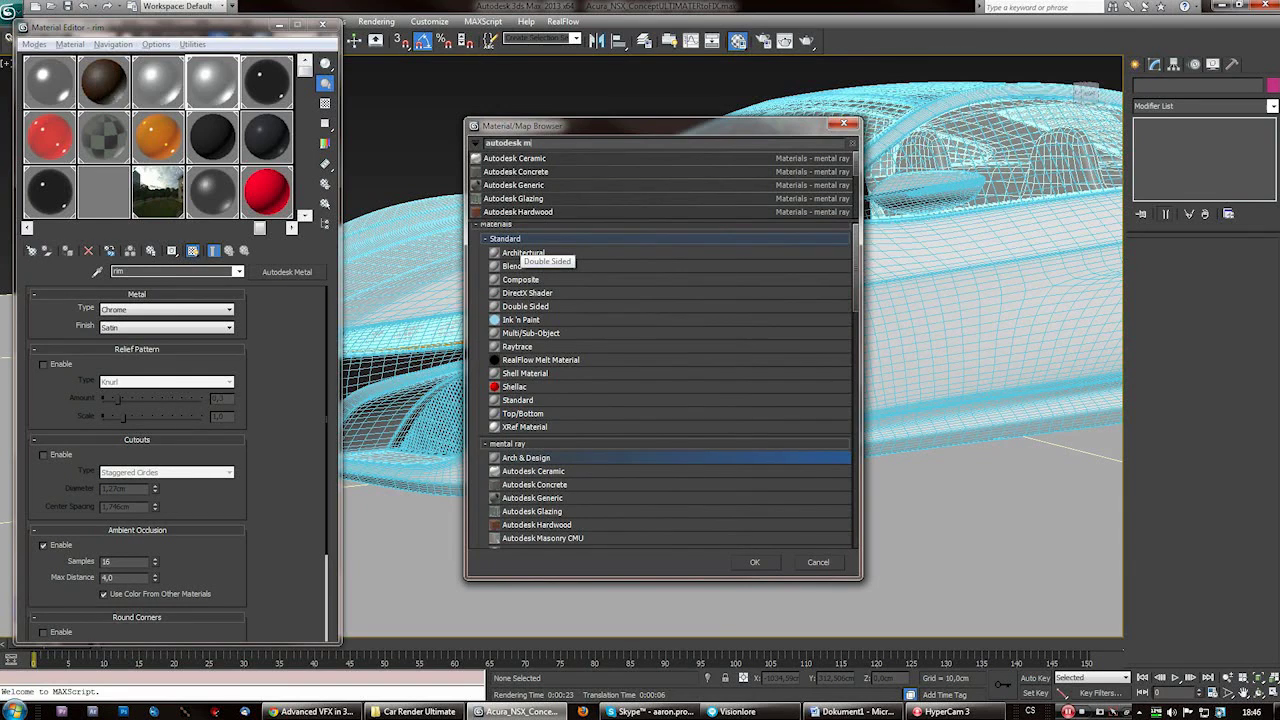
text(eta)
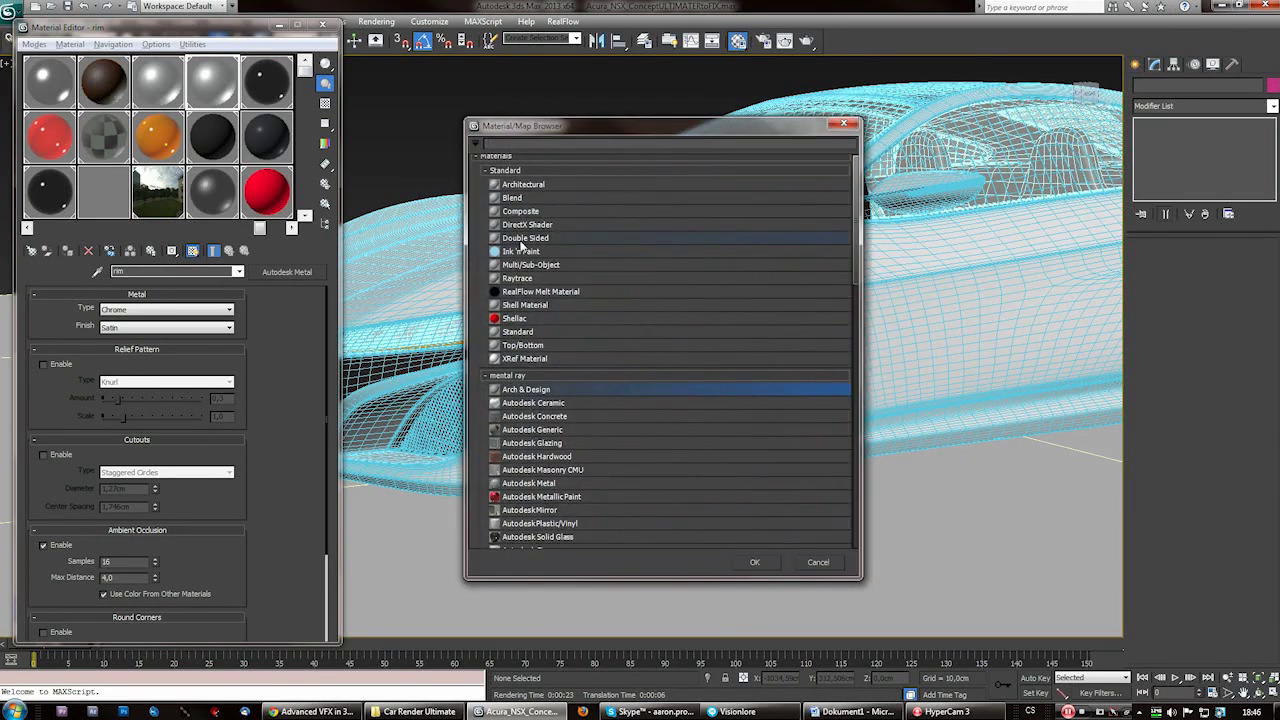
text(autodesk metal)
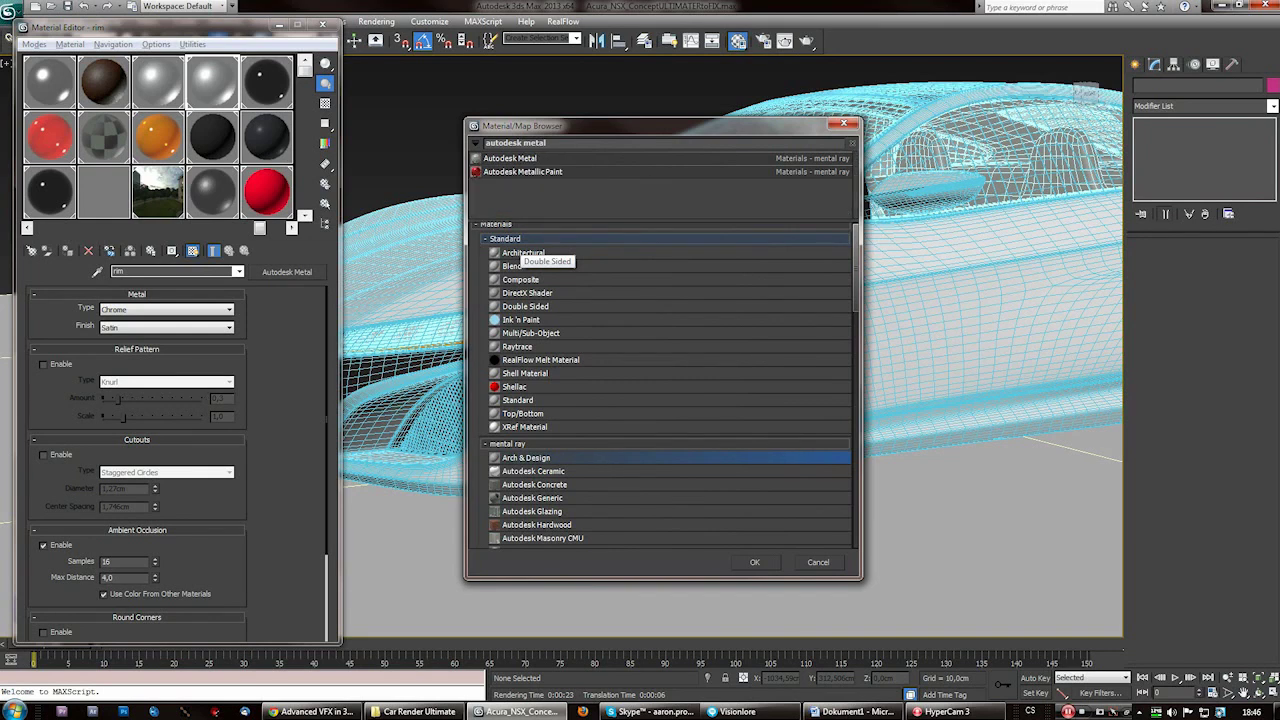
double_click(510, 159)
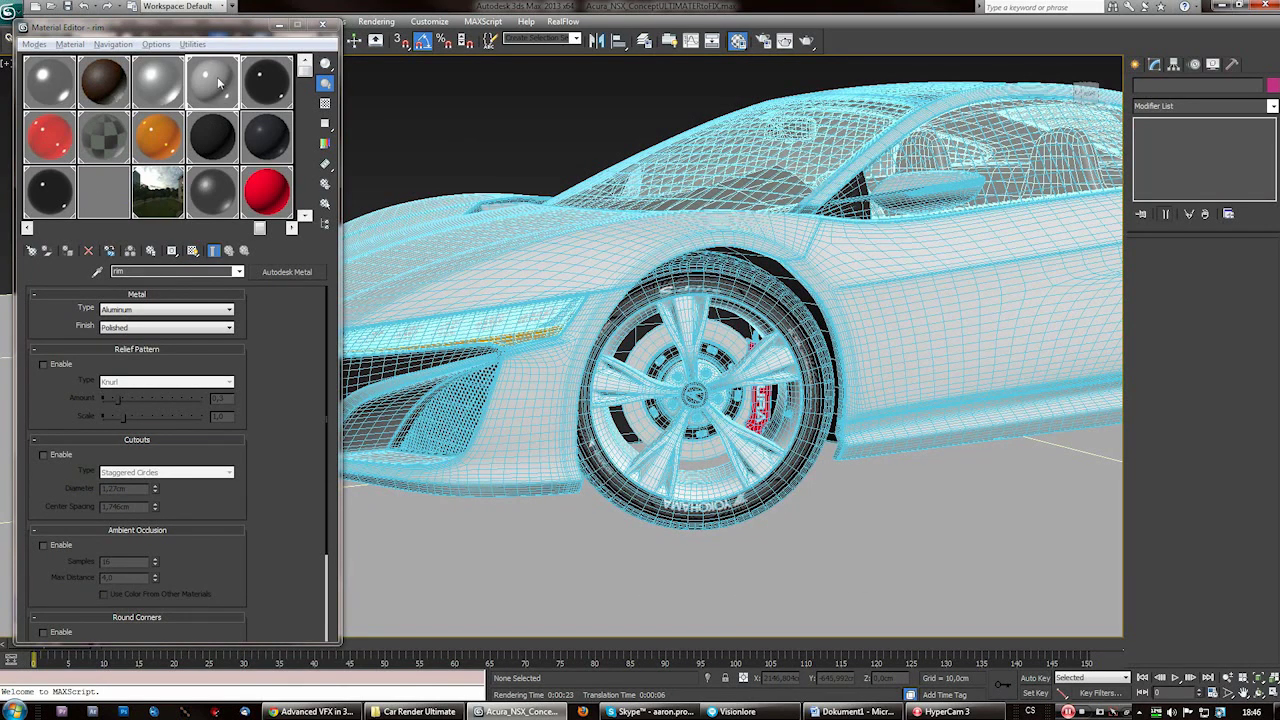
- Set the rim metal's type to Chrome with a Satin finish and enable its ambient occlusion
click(165, 310)
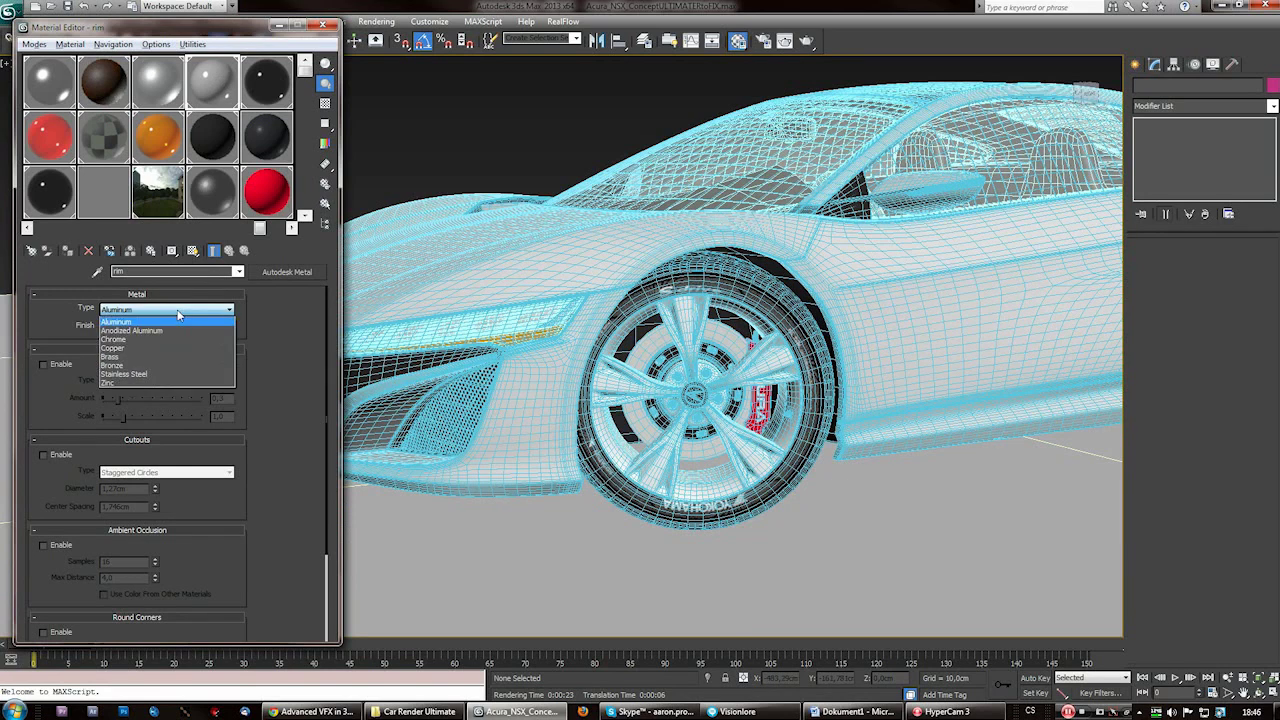
click(145, 336)
click(145, 330)
click(145, 336)
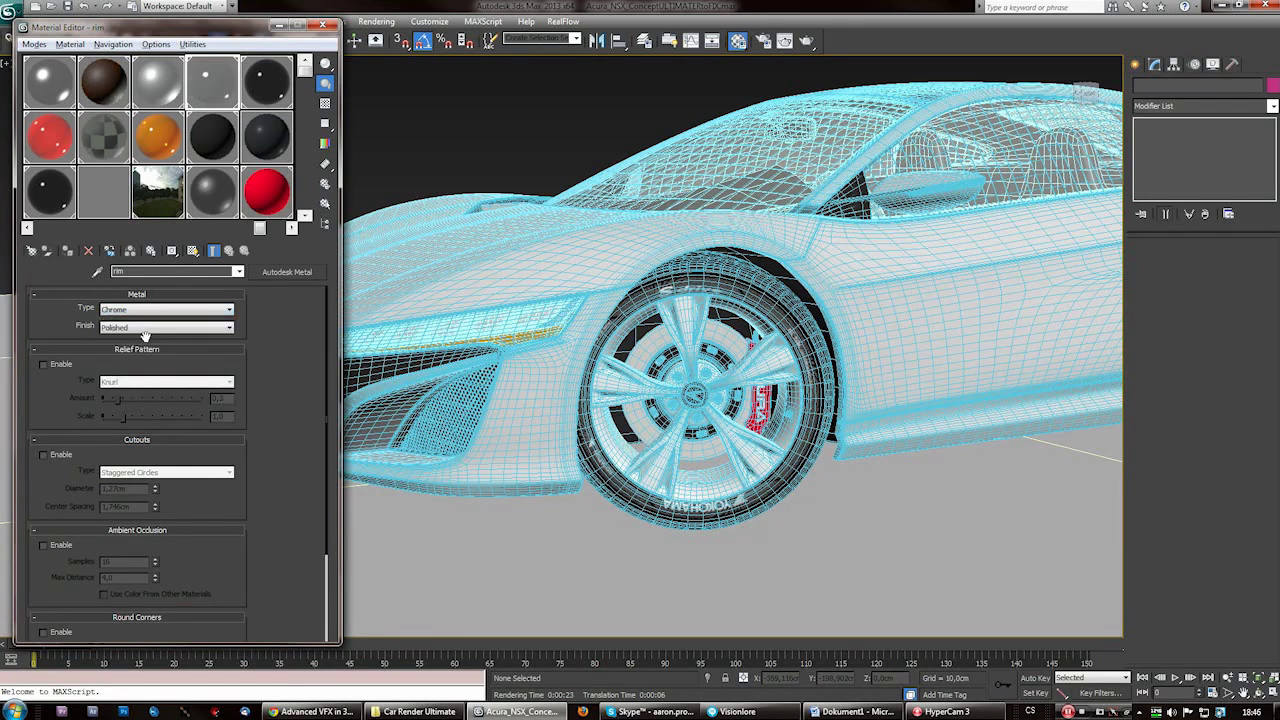
click(176, 330)
click(160, 357)
scroll(318, 372, down, 4)
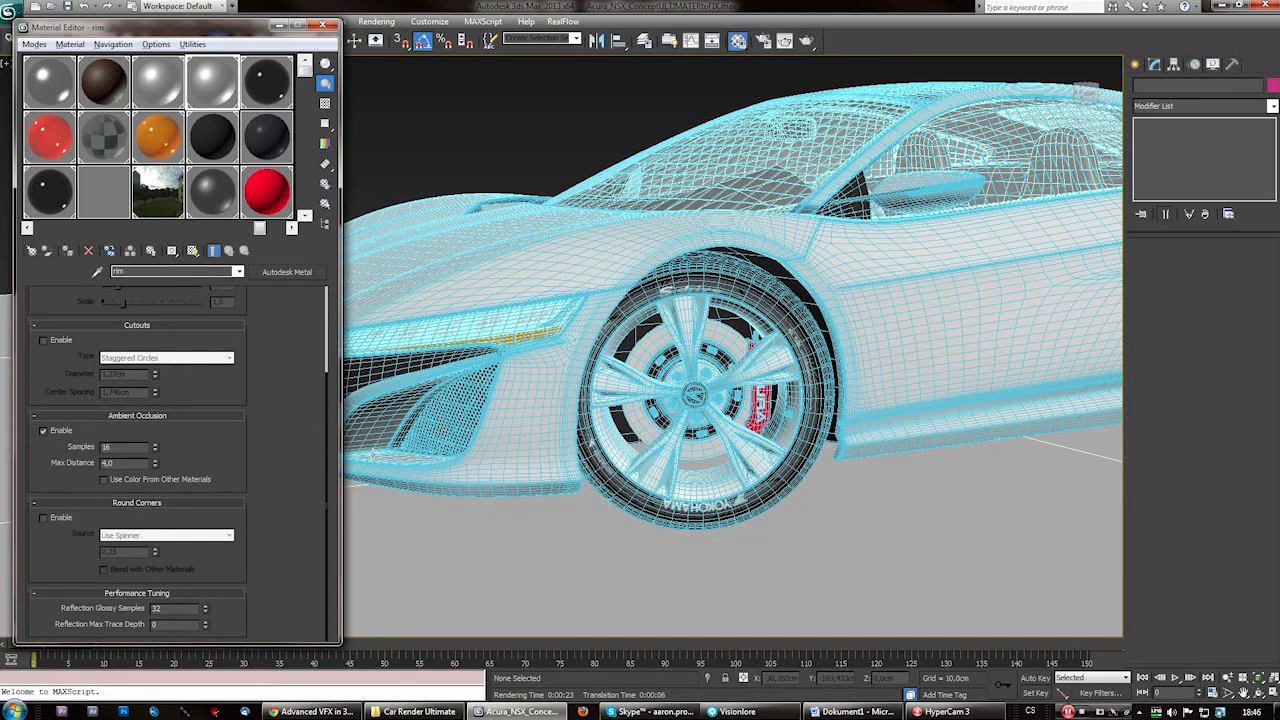
scroll(318, 495, up, 4)
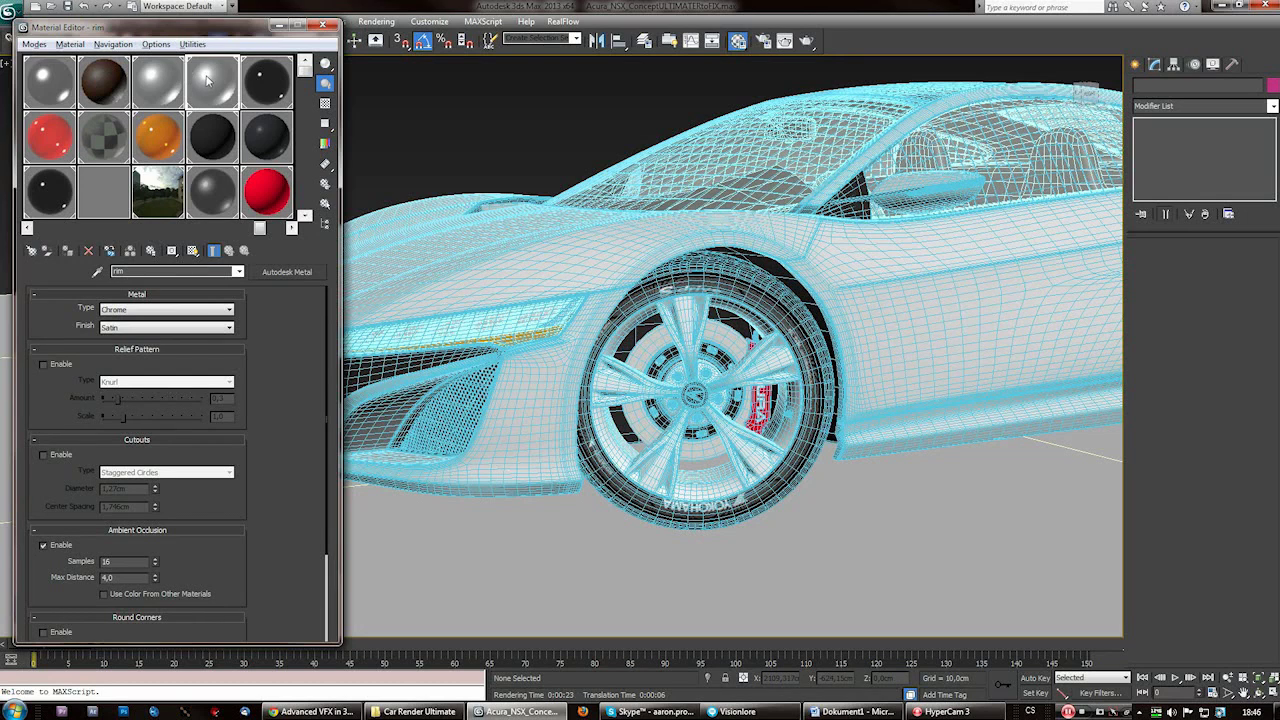
- Ungroup the front wheel so its rim, tire and brake parts can be selected individually
click(689, 338)
right_click(690, 318)
click(189, 19)
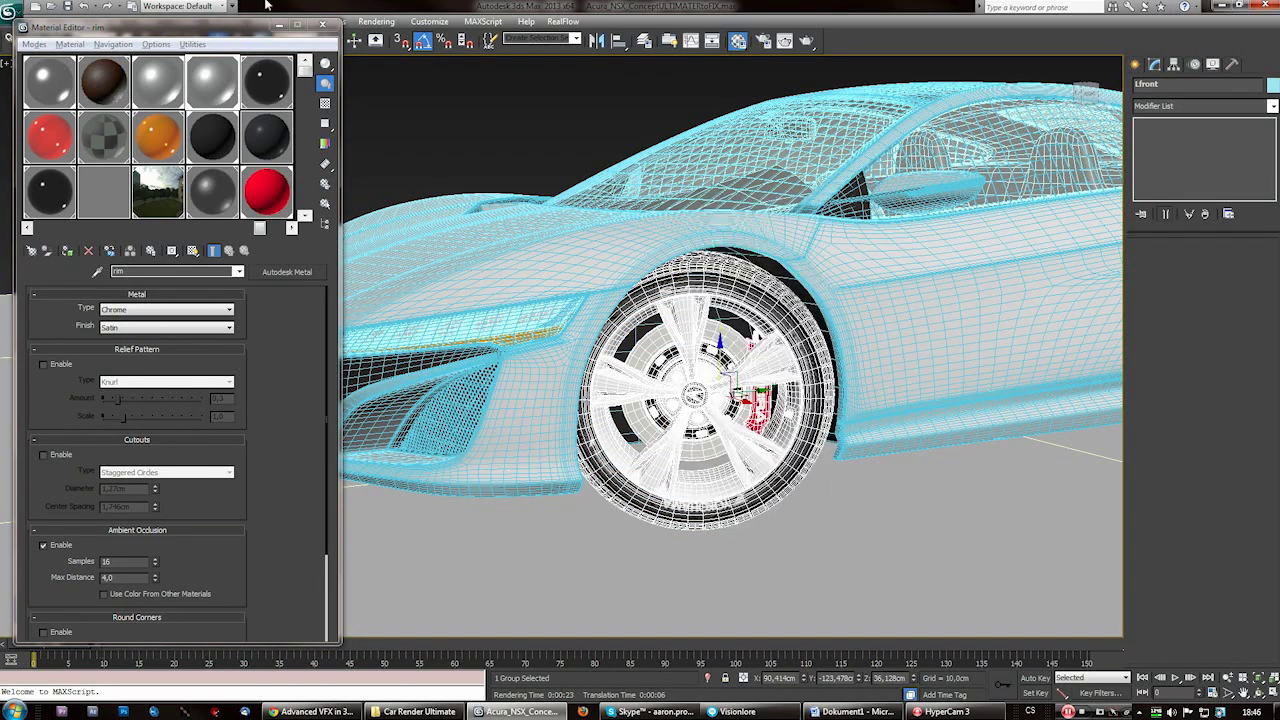
drag(266, 24, 248, 76)
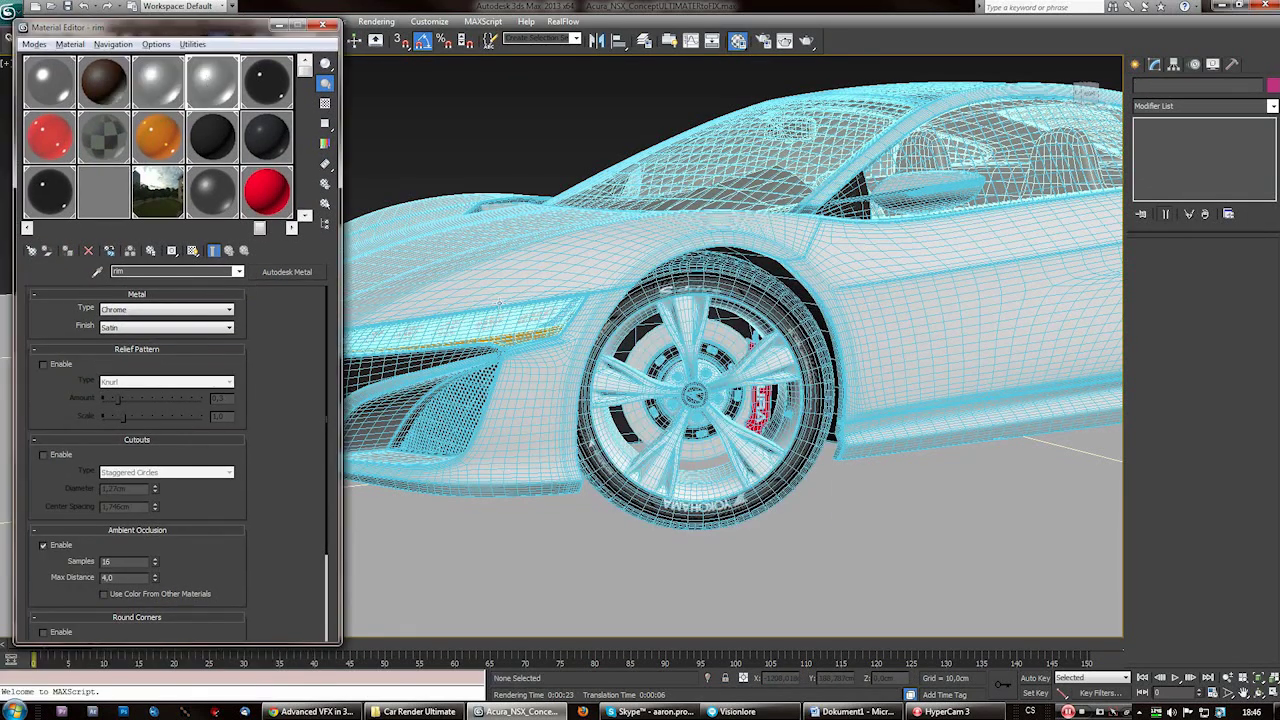
click(687, 332)
right_click(690, 318)
click(184, 10)
drag(250, 25, 232, 77)
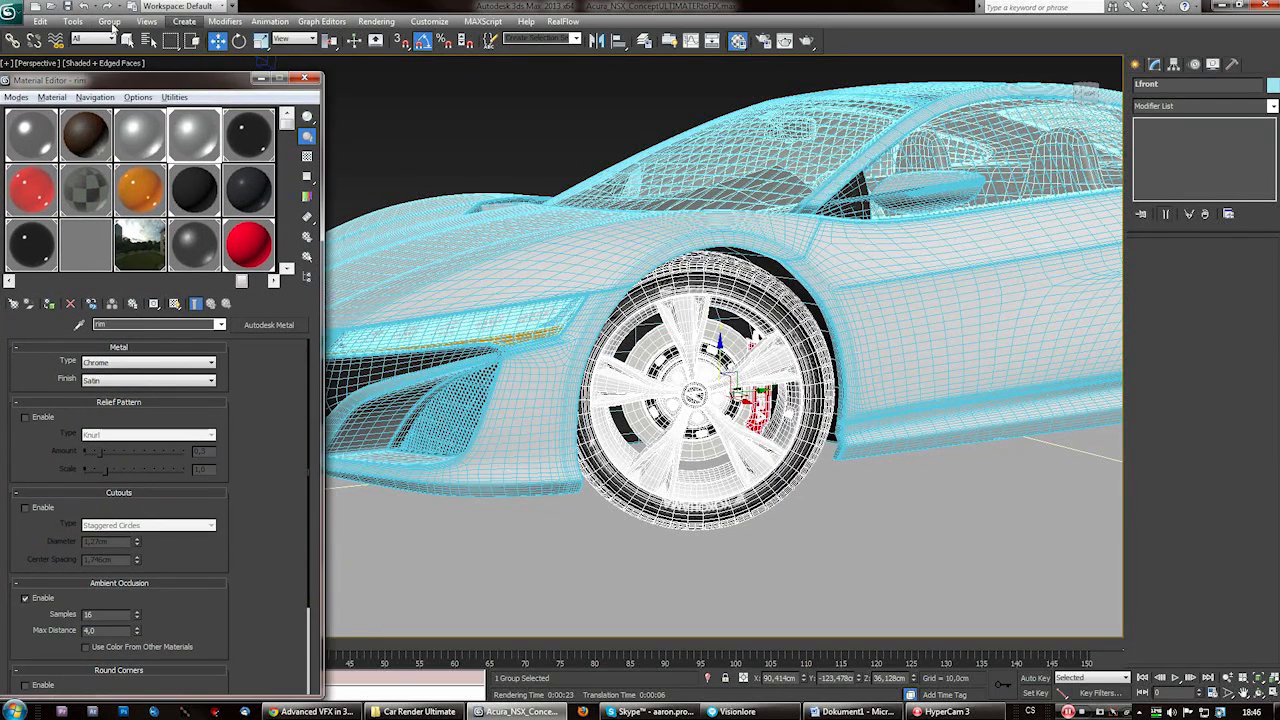
click(109, 22)
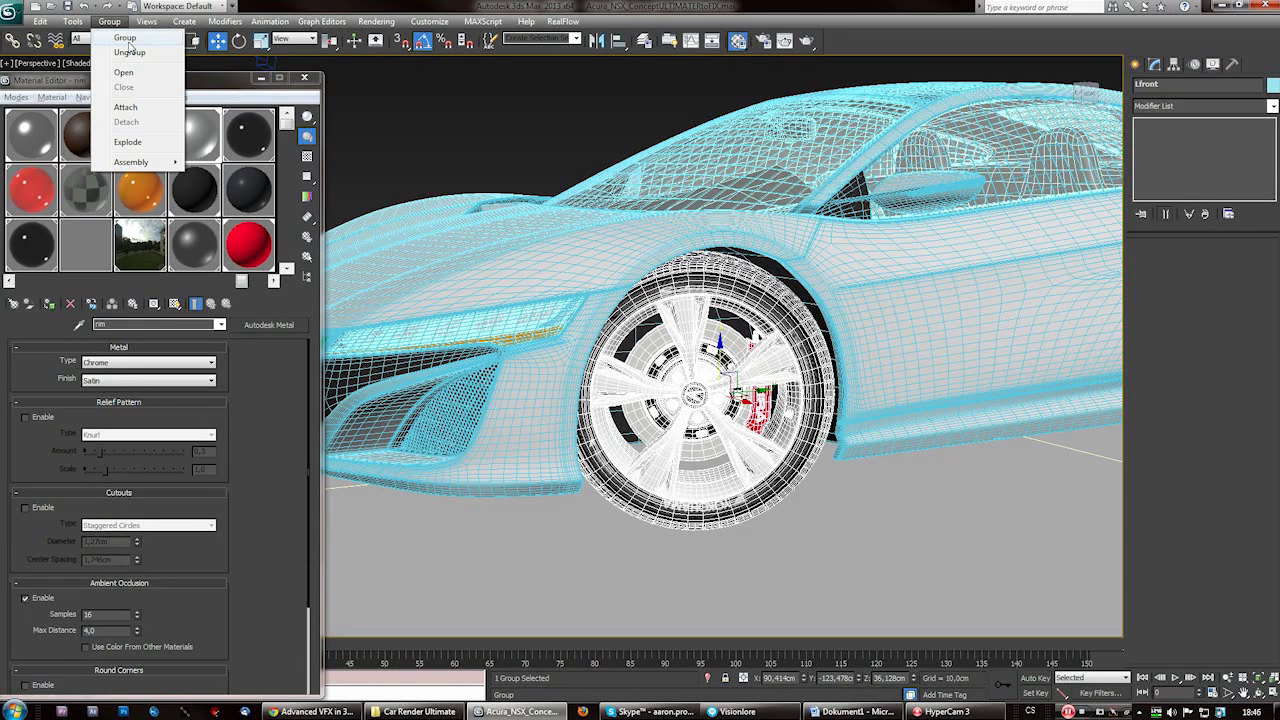
click(136, 54)
- Check the front left rim's object properties for its assigned material and layer, and leave them without changes
click(683, 327)
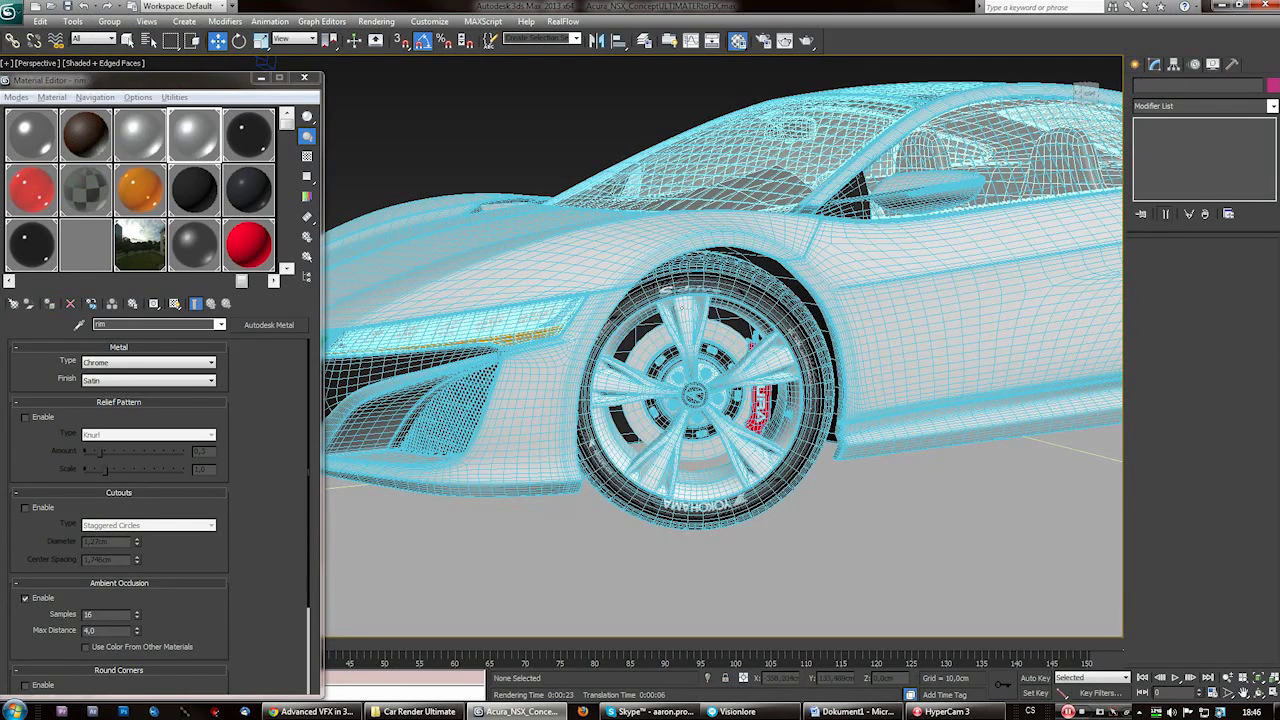
right_click(683, 327)
click(744, 391)
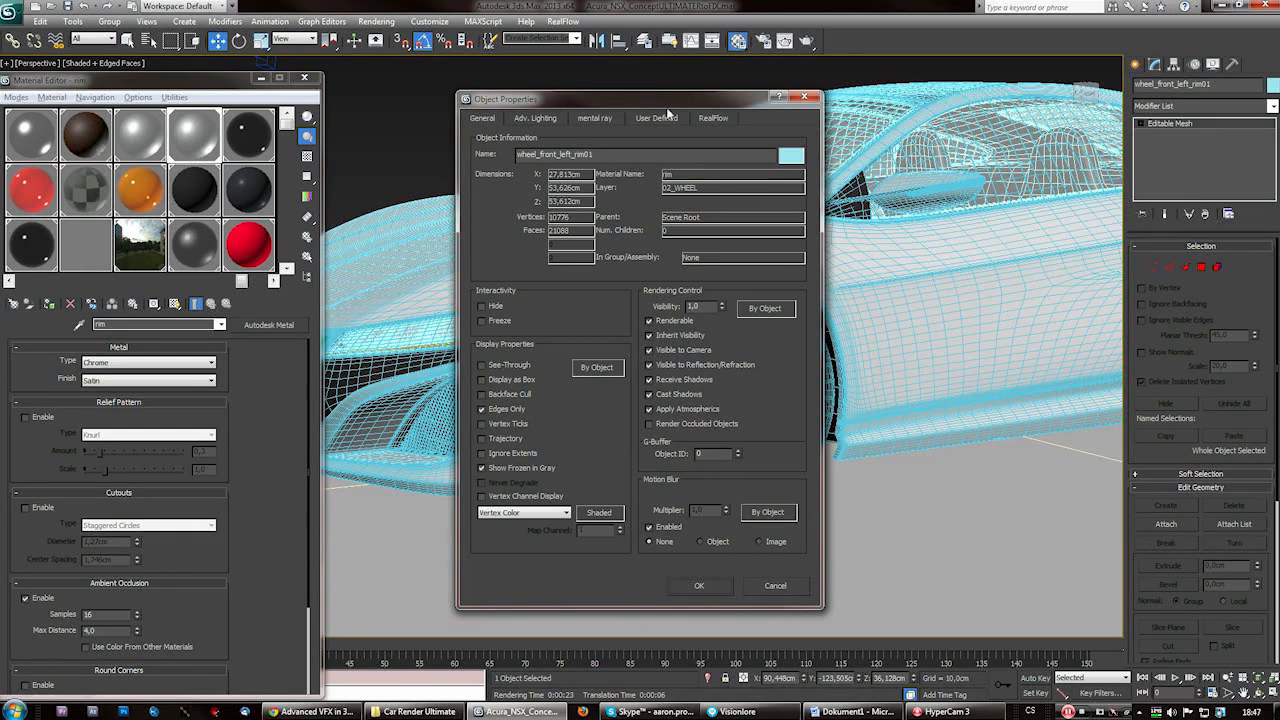
drag(668, 104, 712, 164)
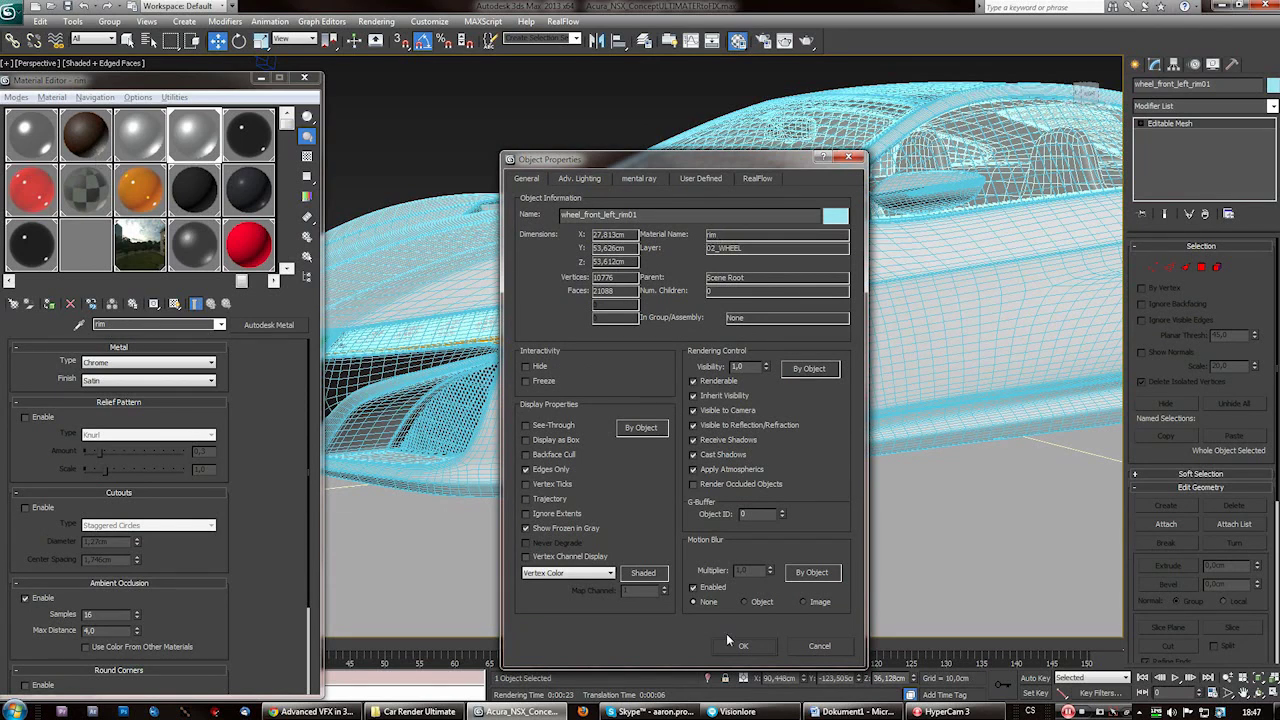
click(806, 652)
middle_drag(742, 421, 742, 436)
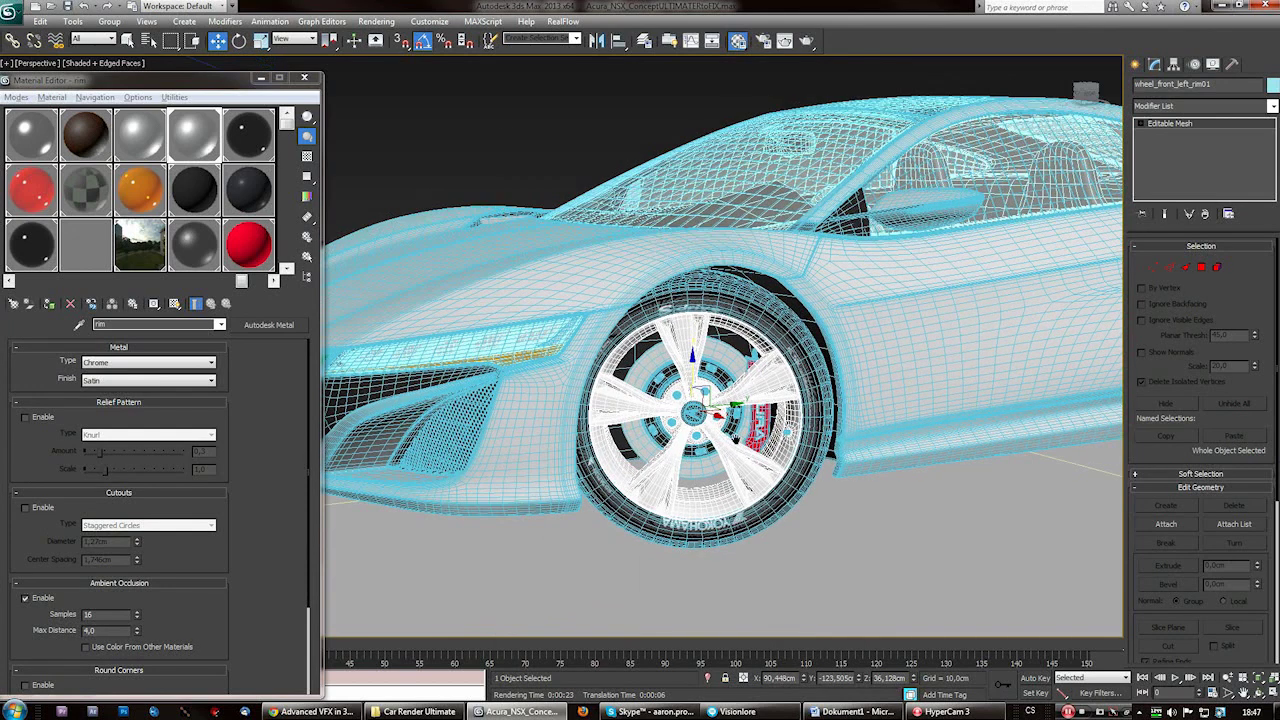
click(498, 114)
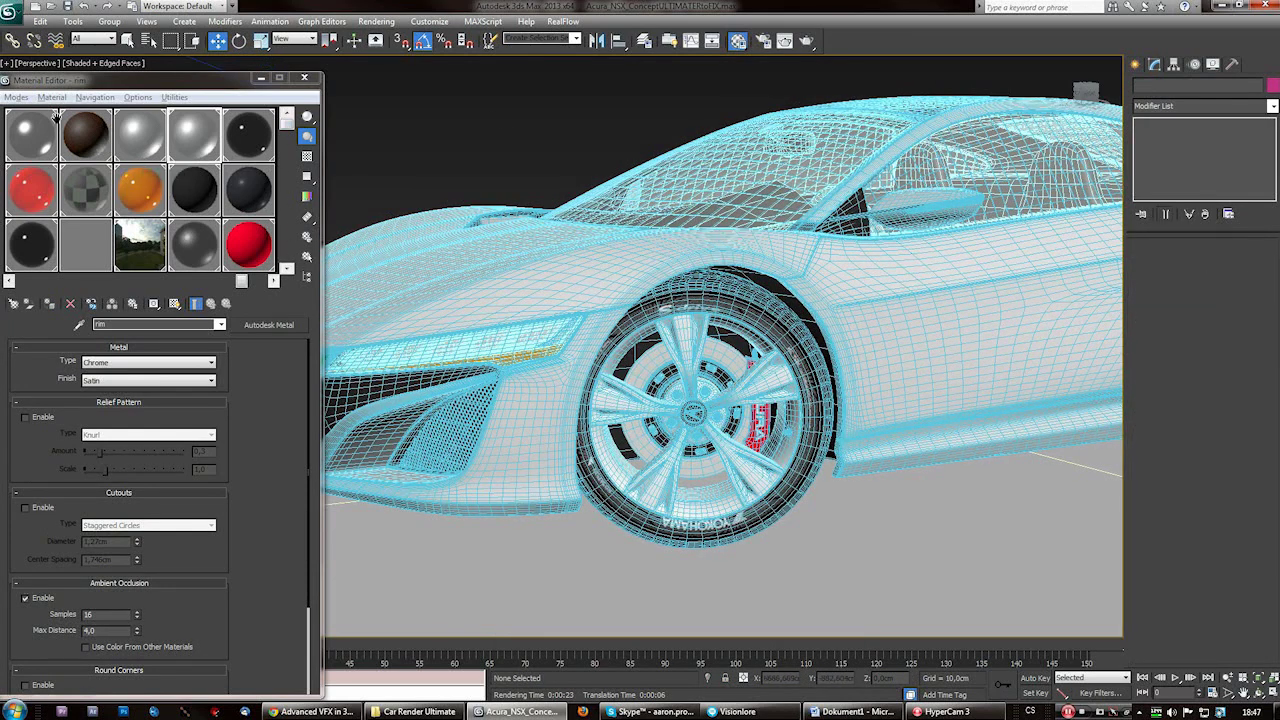
mouse_move(286, 120)
mouse_down()
mouse_move(286, 250)
mouse_move(286, 122)
mouse_up()
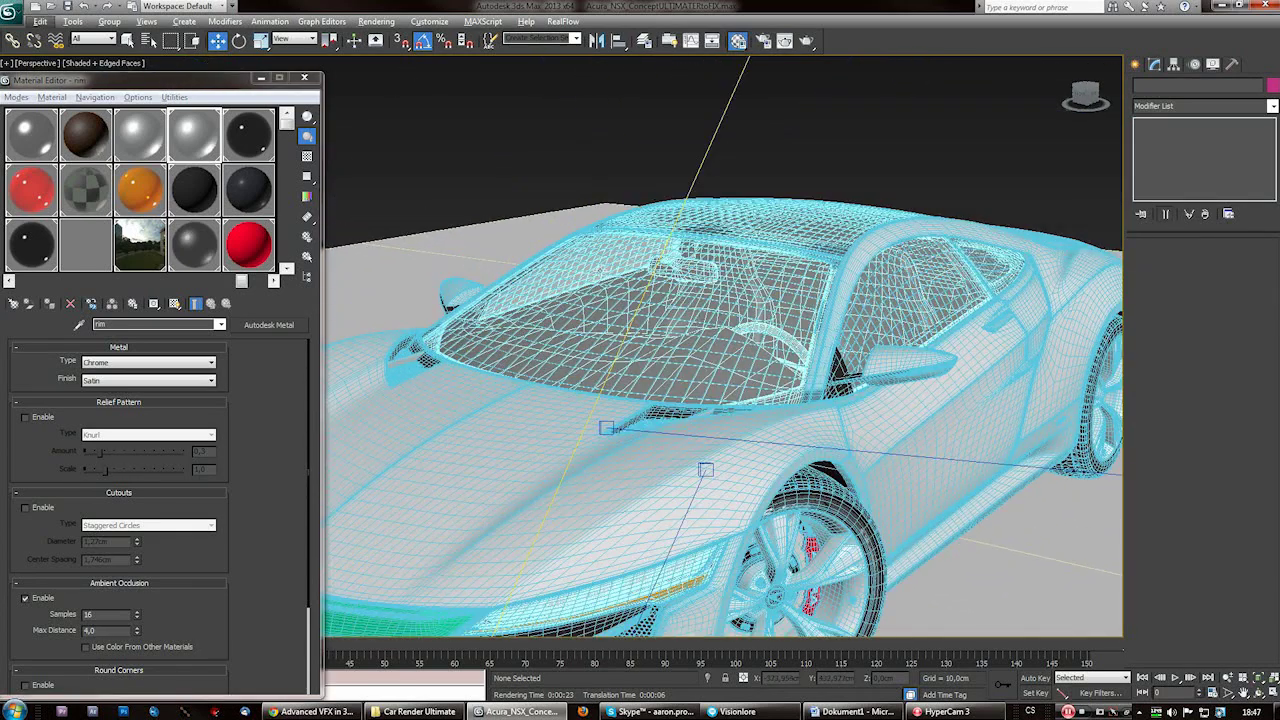
- Hide the car's window glass to expose the interior
click(722, 116)
right_click(592, 272)
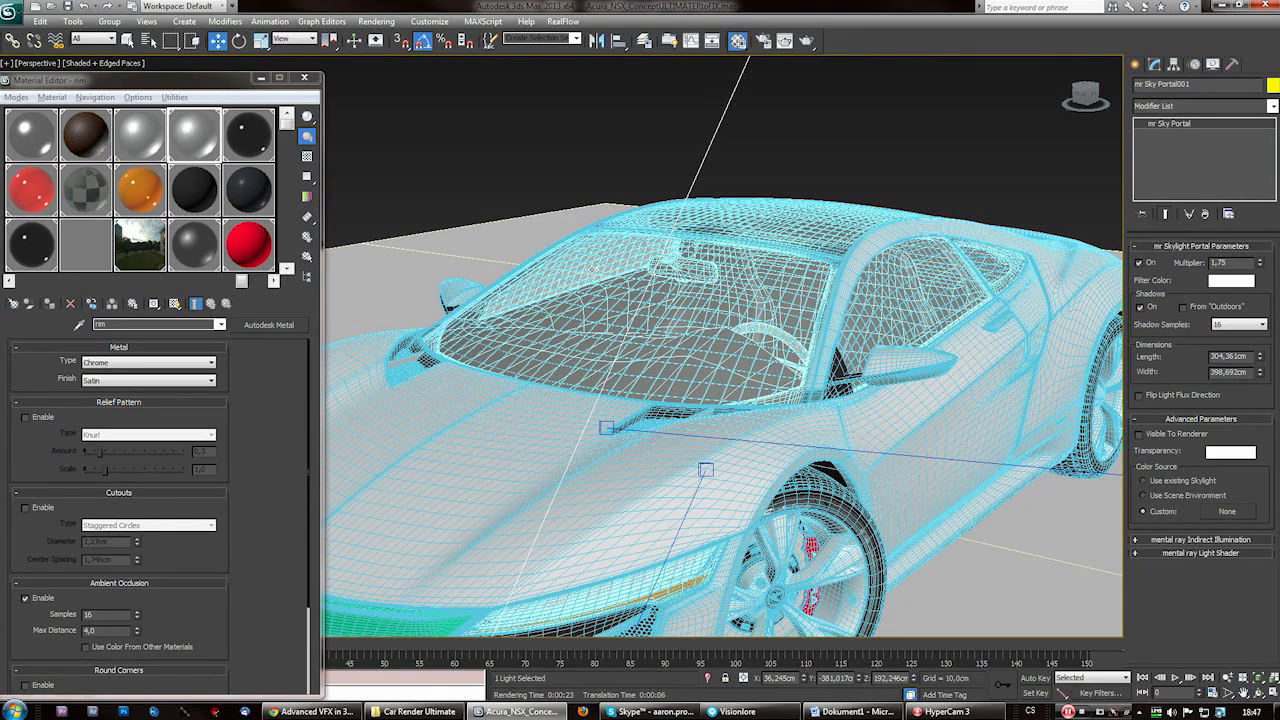
right_click(597, 265)
click(848, 151)
click(862, 136)
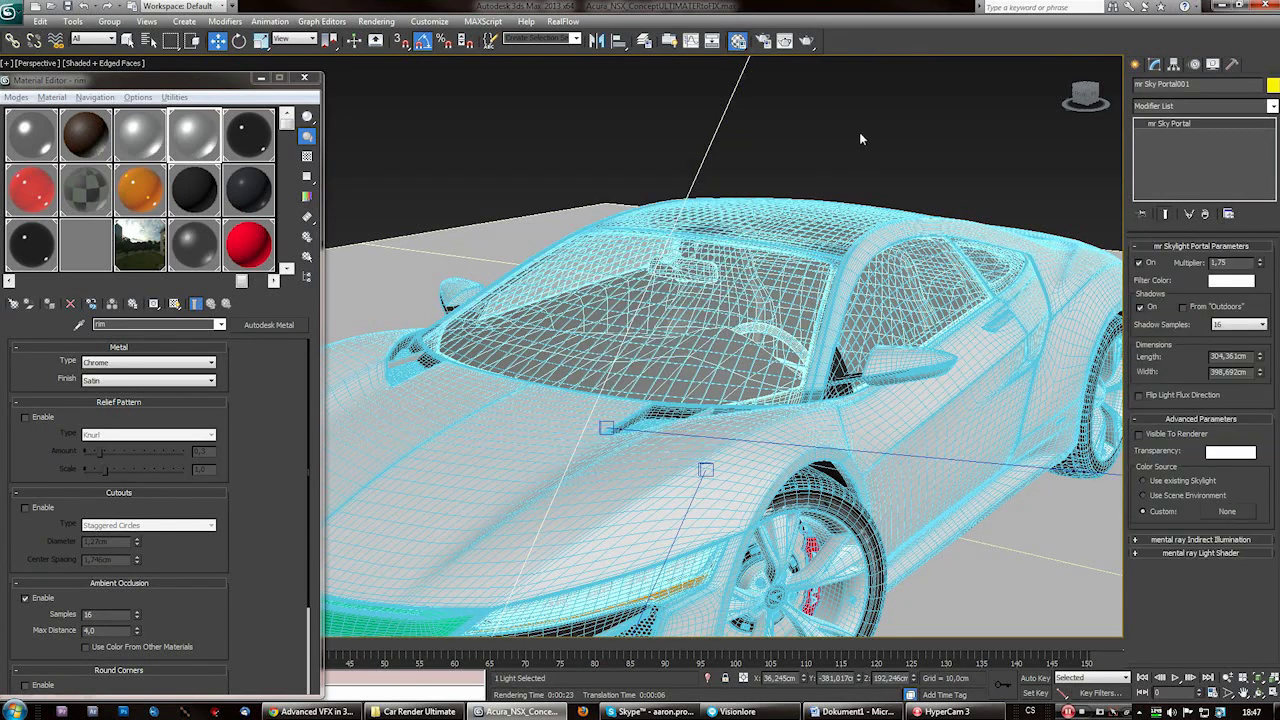
click(770, 288)
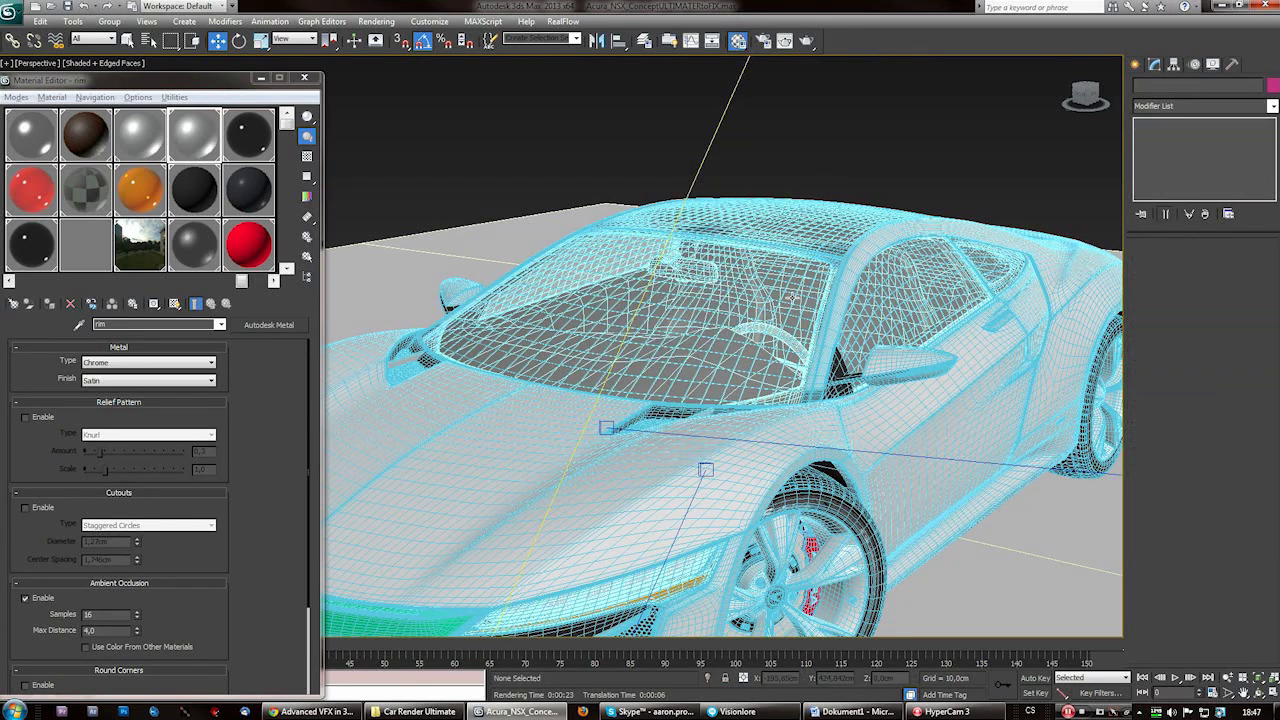
right_click(774, 288)
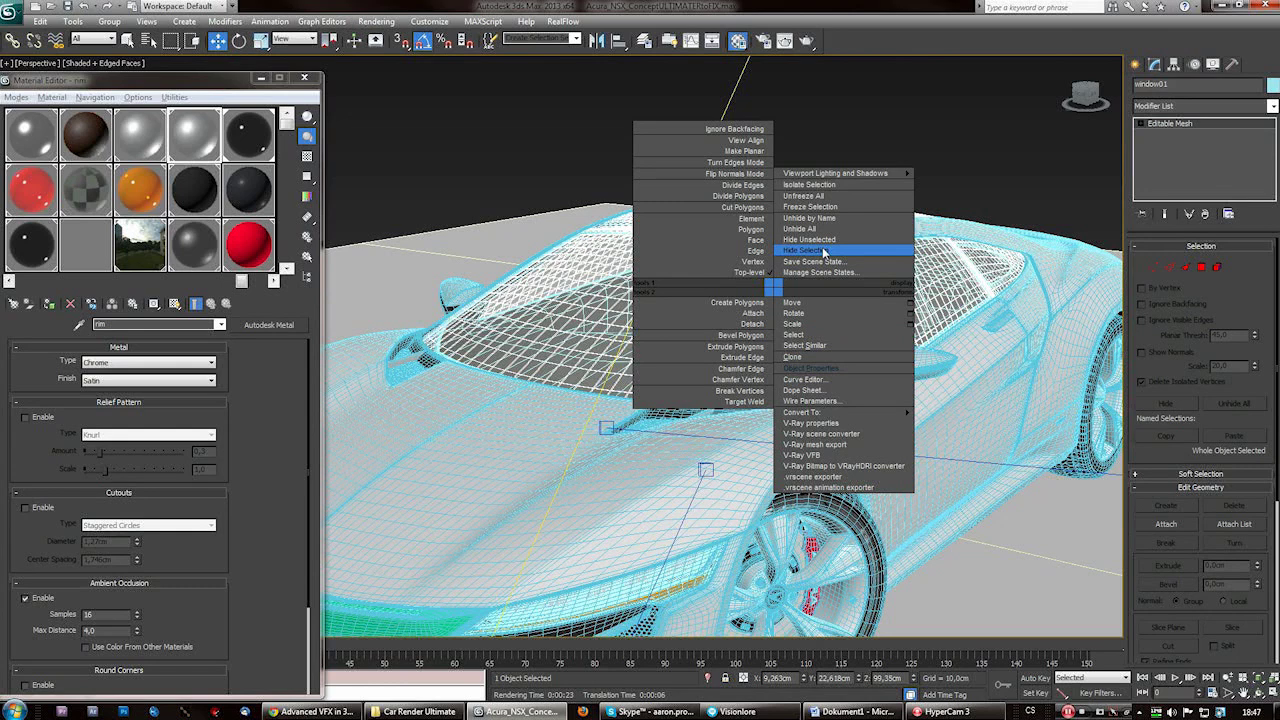
click(808, 250)
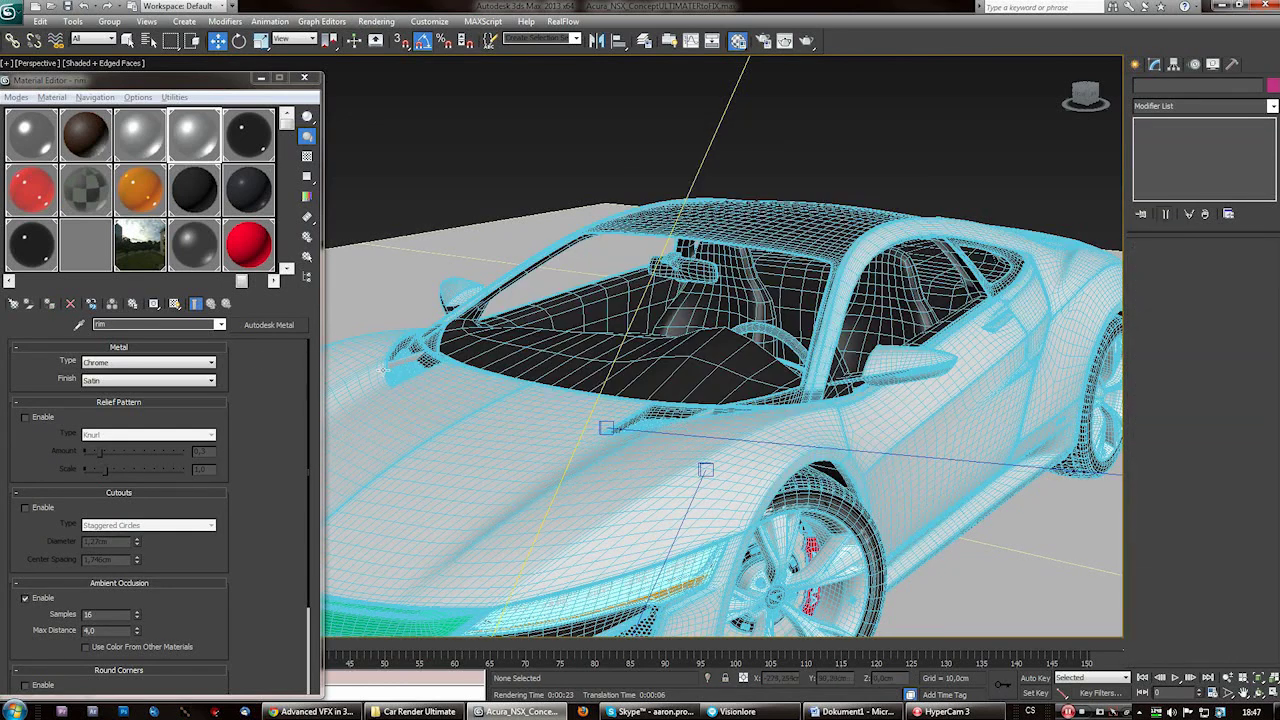
- Replace the leather material with a fresh Arch & Design material
drag(97, 86, 134, 80)
click(128, 132)
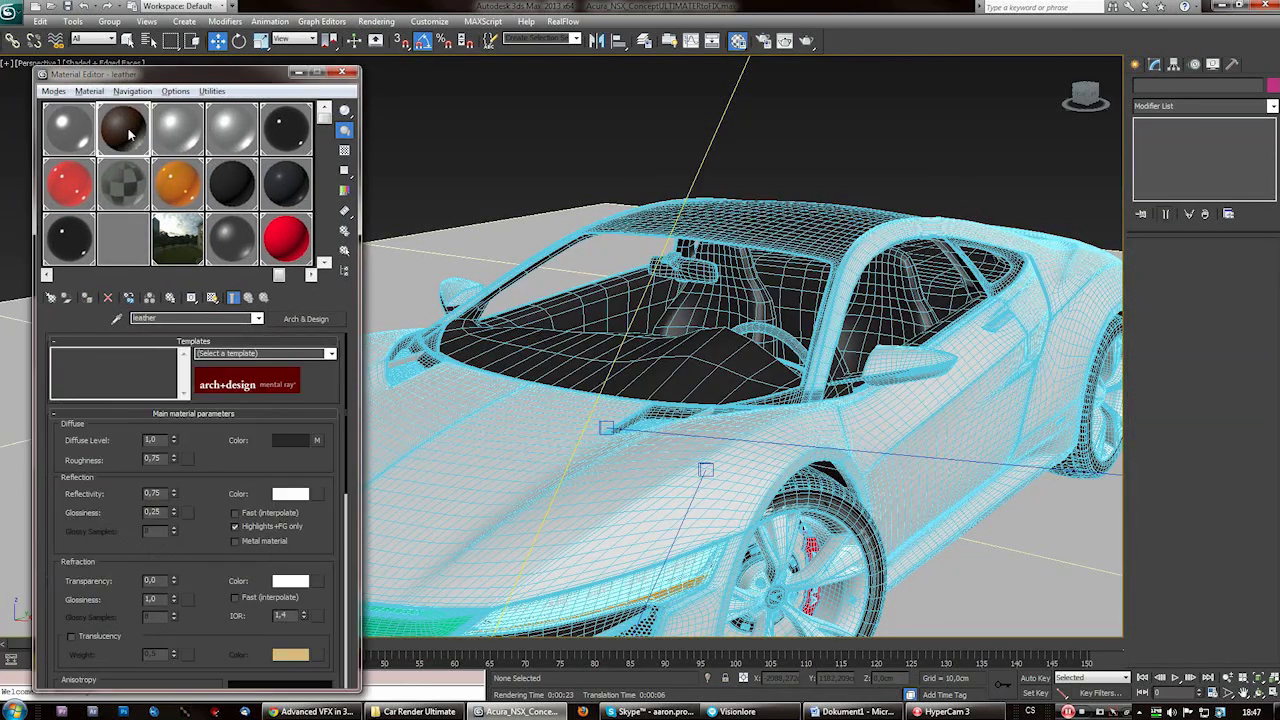
click(118, 138)
click(305, 318)
double_click(560, 390)
click(311, 320)
double_click(560, 390)
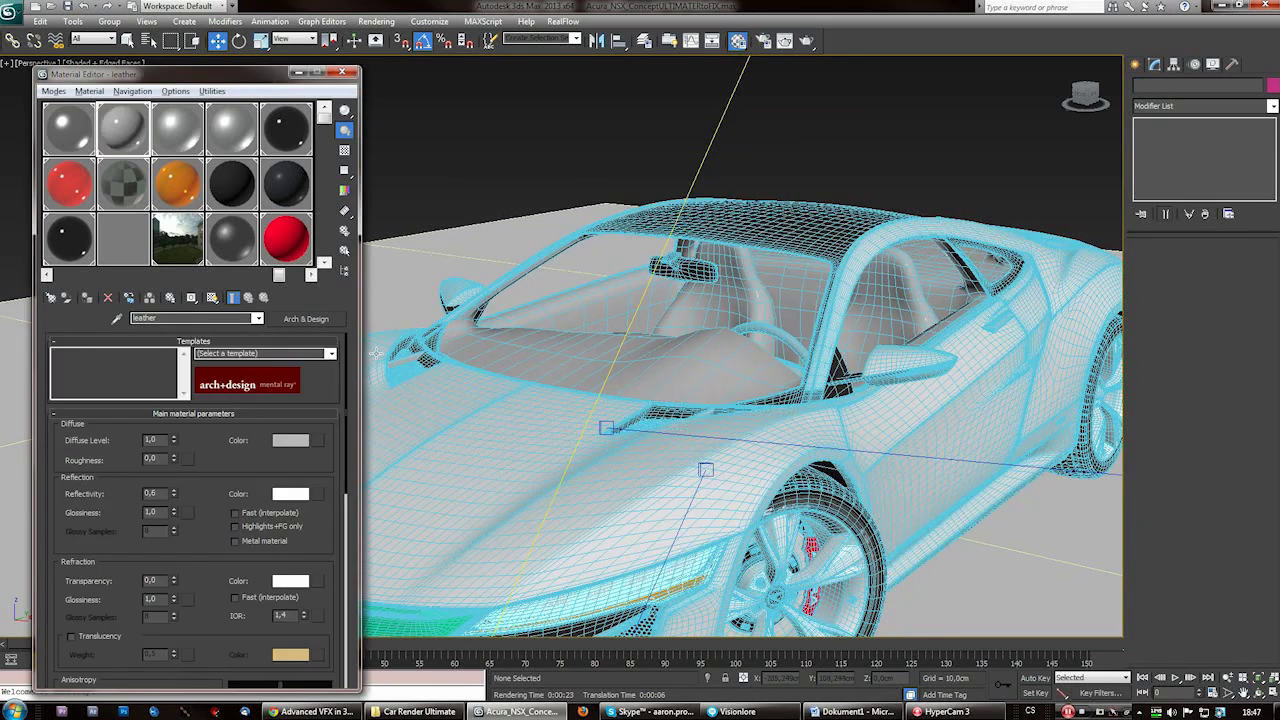
- Apply the Leather template to the new leather material
click(330, 354)
click(262, 497)
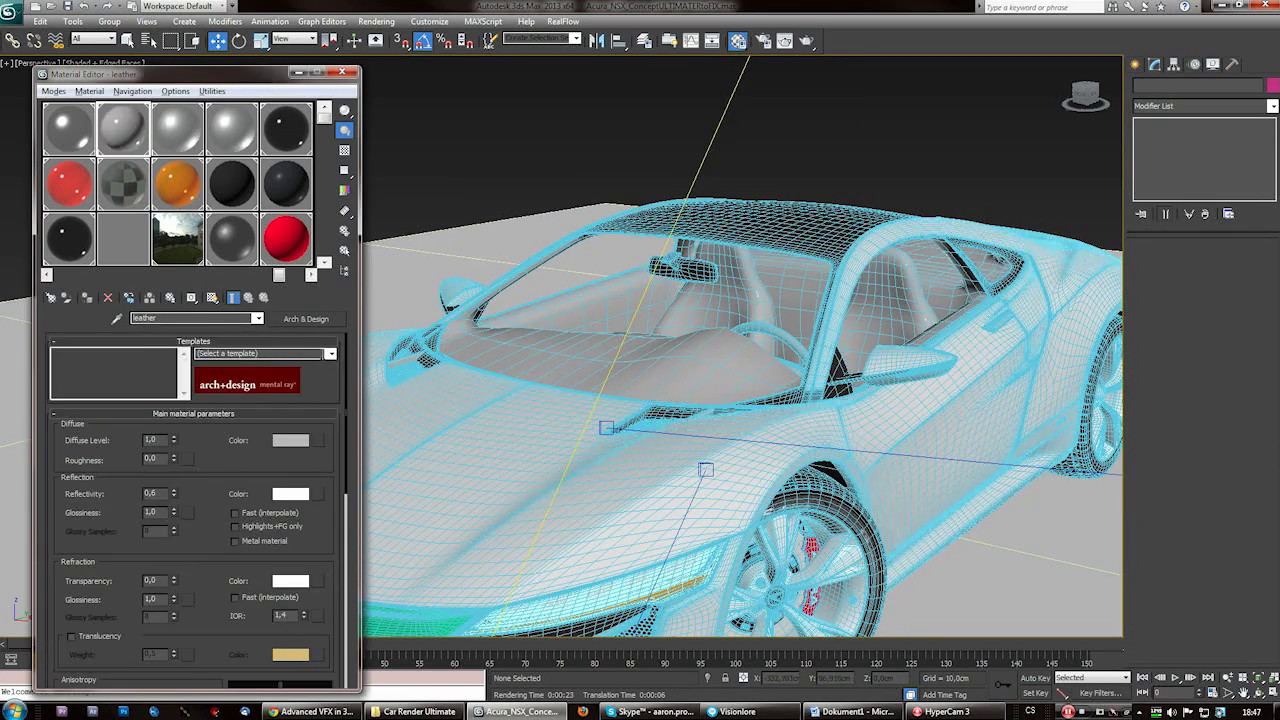
click(330, 353)
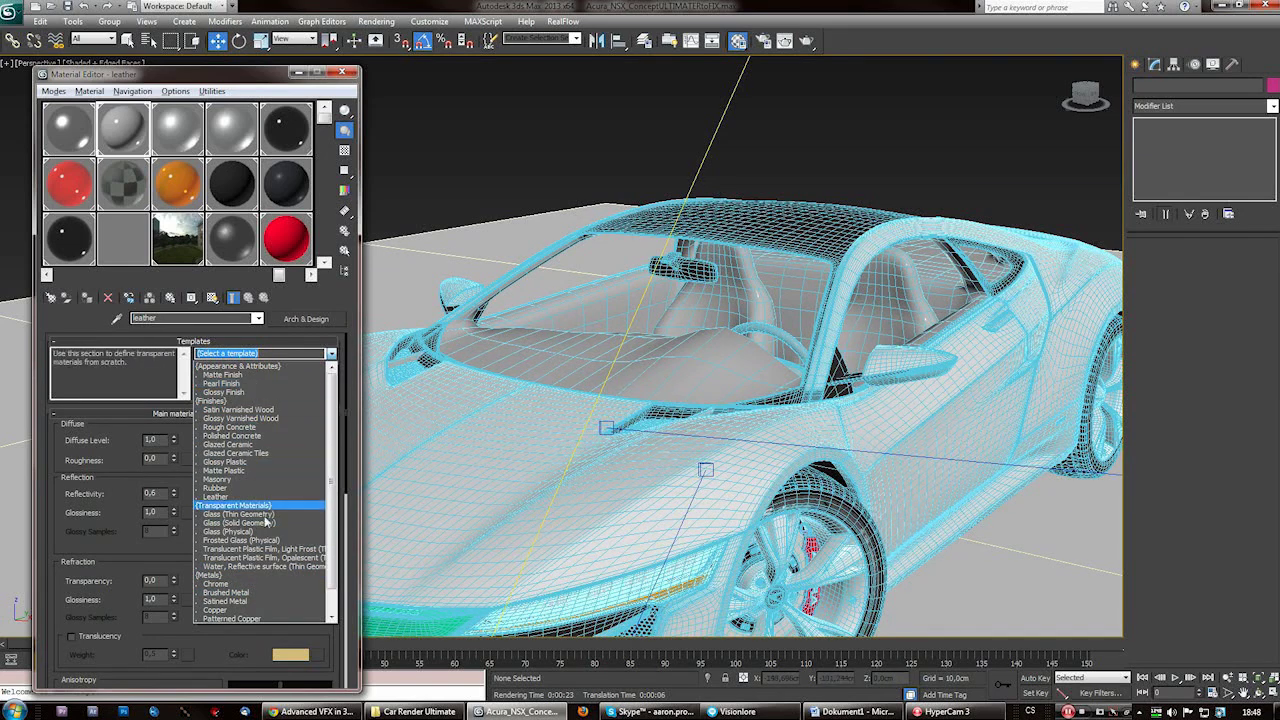
click(222, 497)
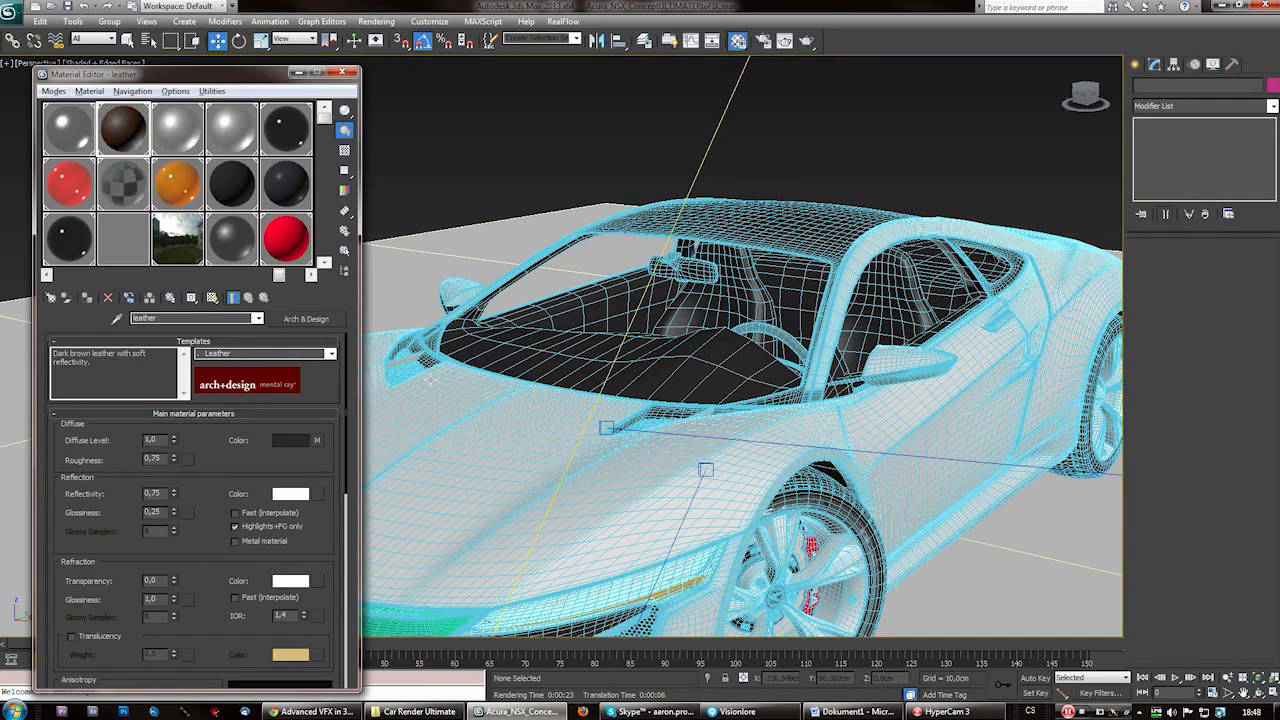
- Look over the leather material's reflection, refraction and BRDF settings and open its diffuse noise map
mouse_move(346, 390)
mouse_down()
mouse_move(341, 526)
mouse_move(356, 578)
mouse_move(358, 396)
mouse_up()
click(320, 440)
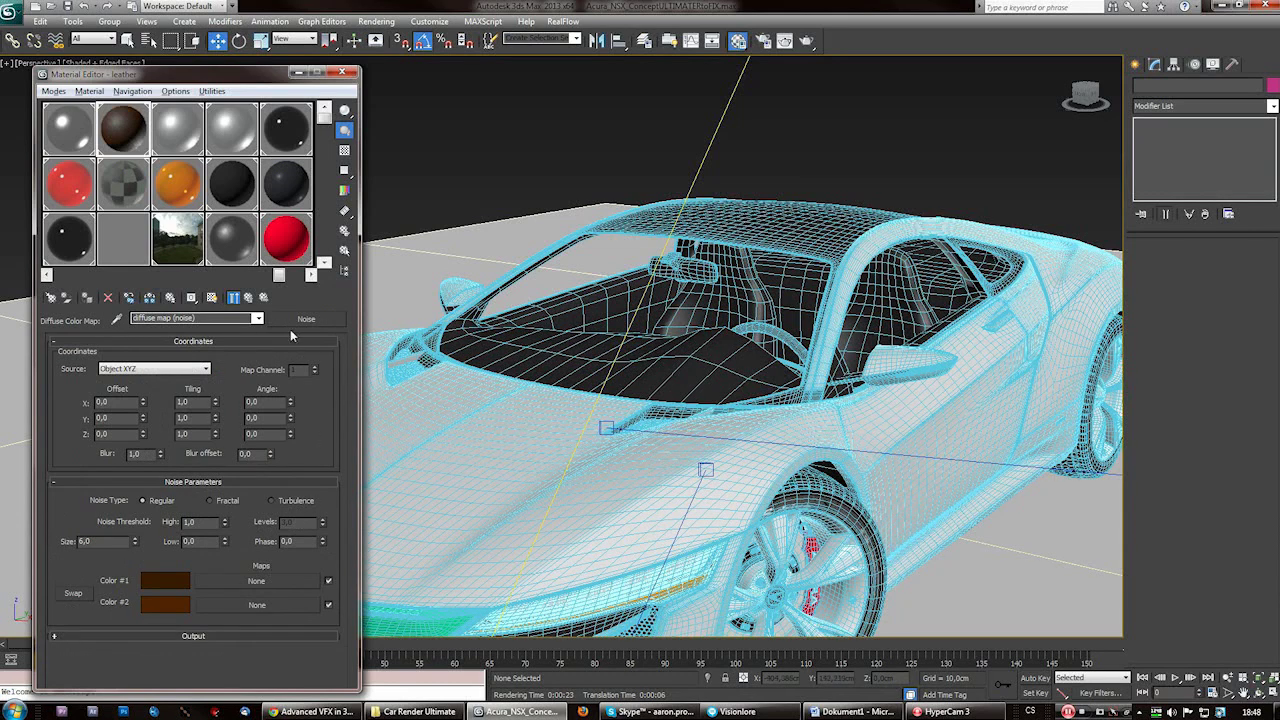
drag(187, 78, 246, 61)
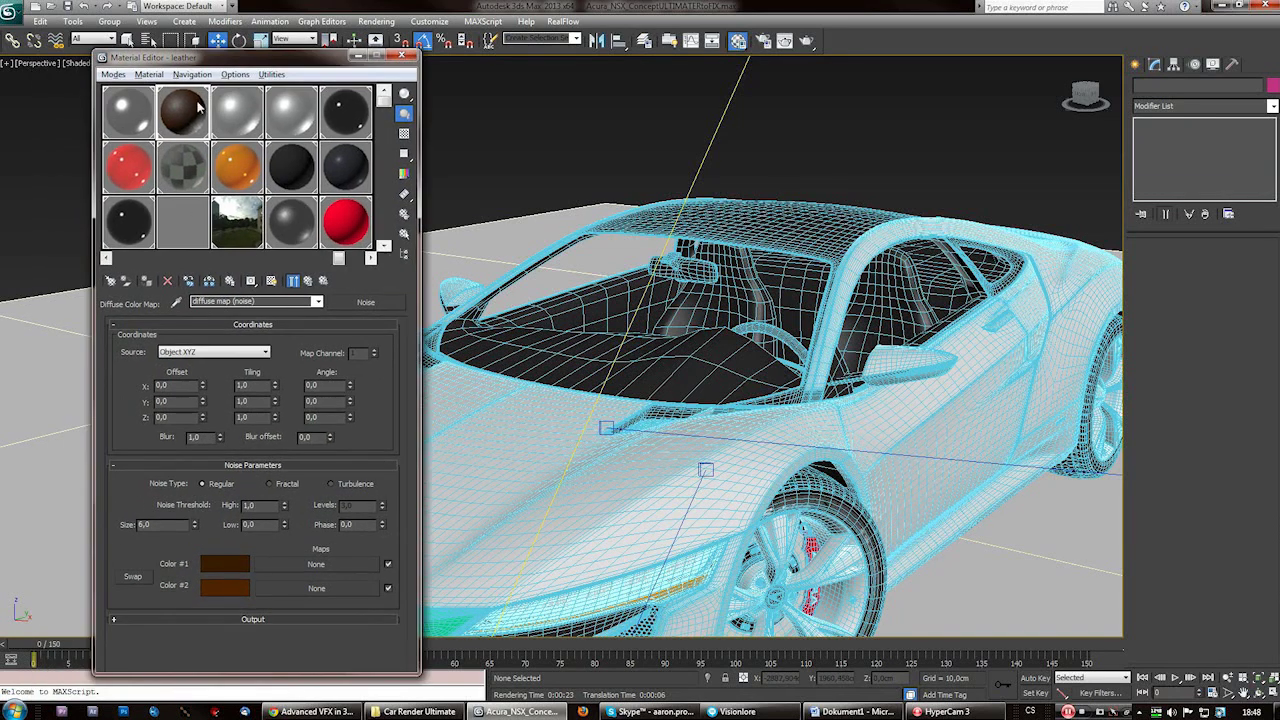
scroll(345, 402, down, 10)
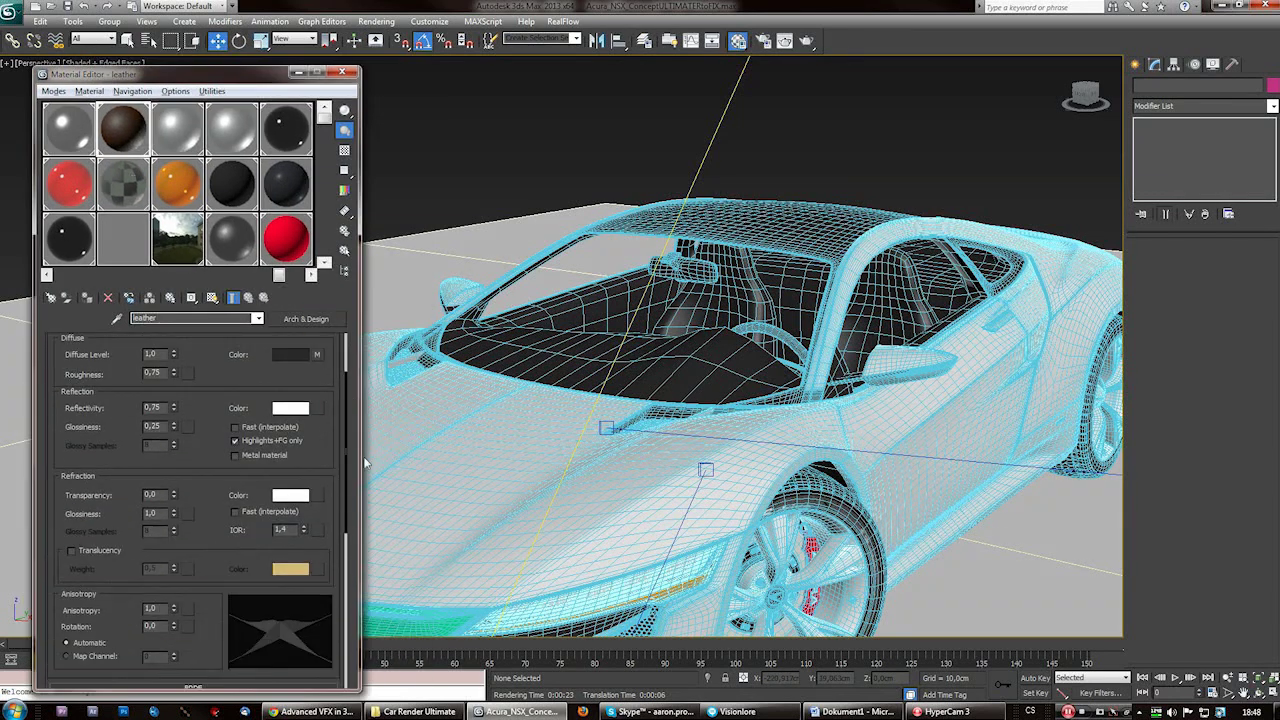
scroll(345, 470, up, 10)
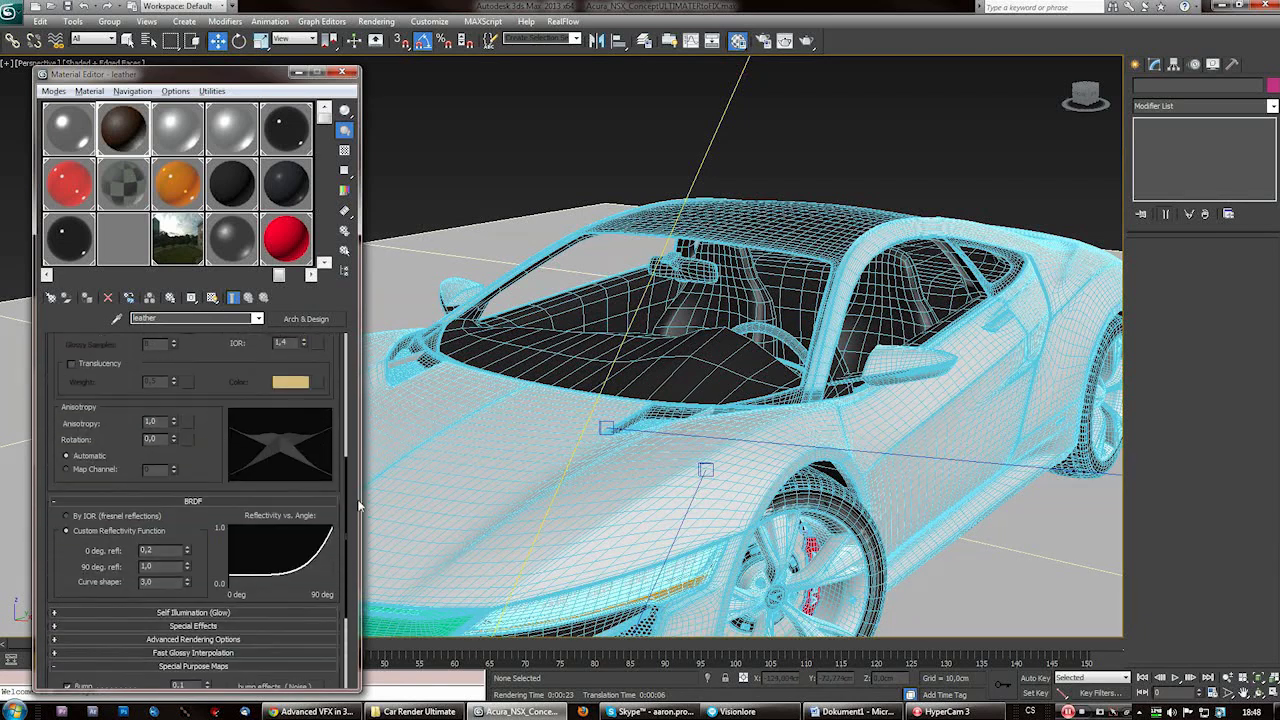
click(318, 442)
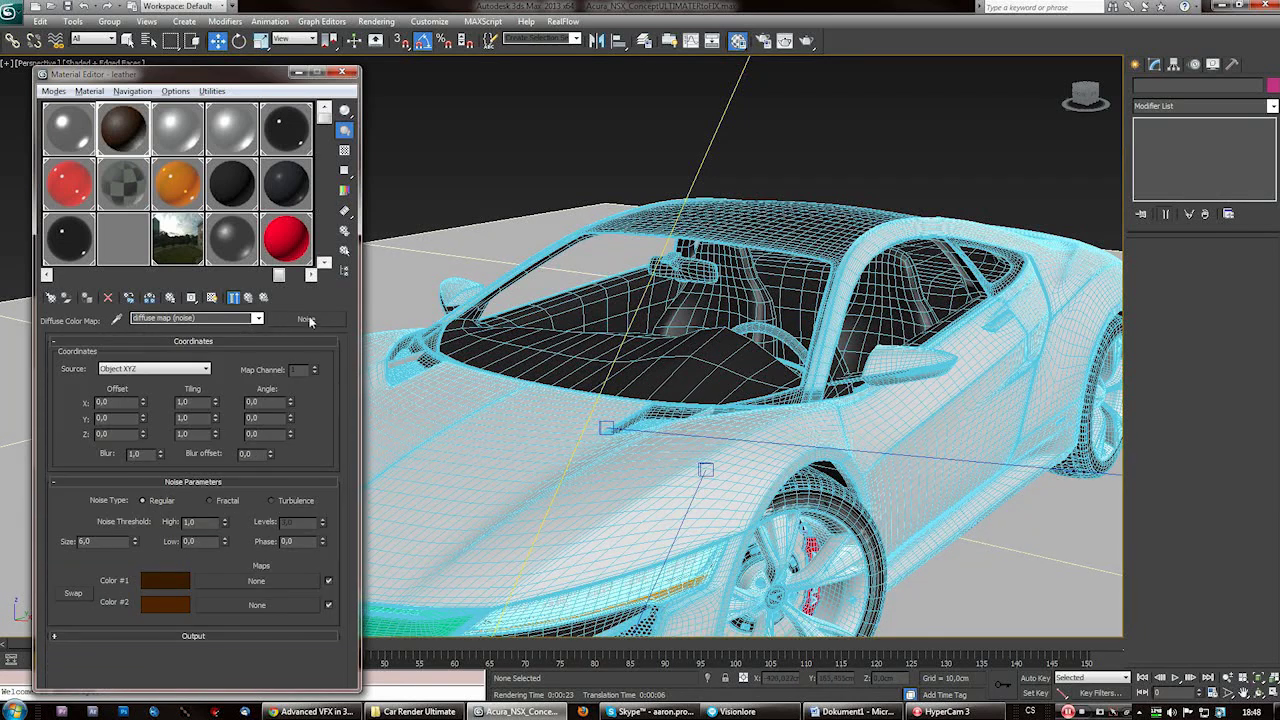
drag(187, 80, 247, 62)
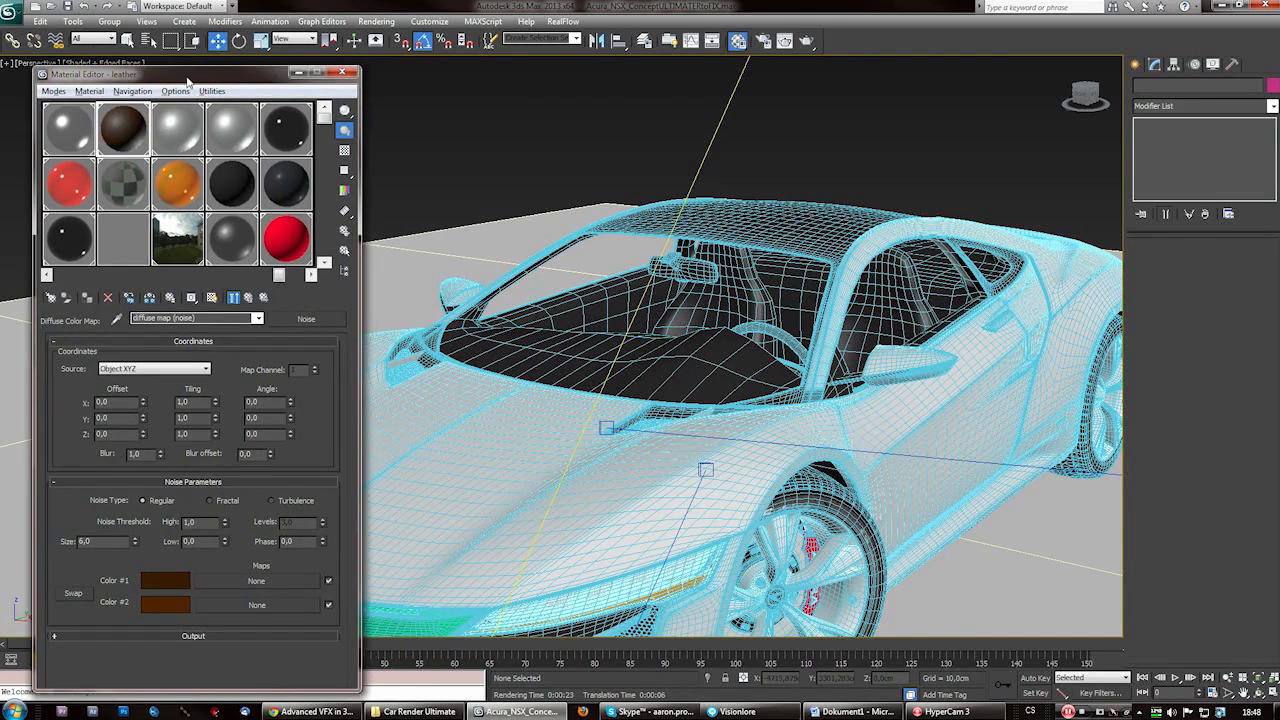
drag(187, 80, 247, 63)
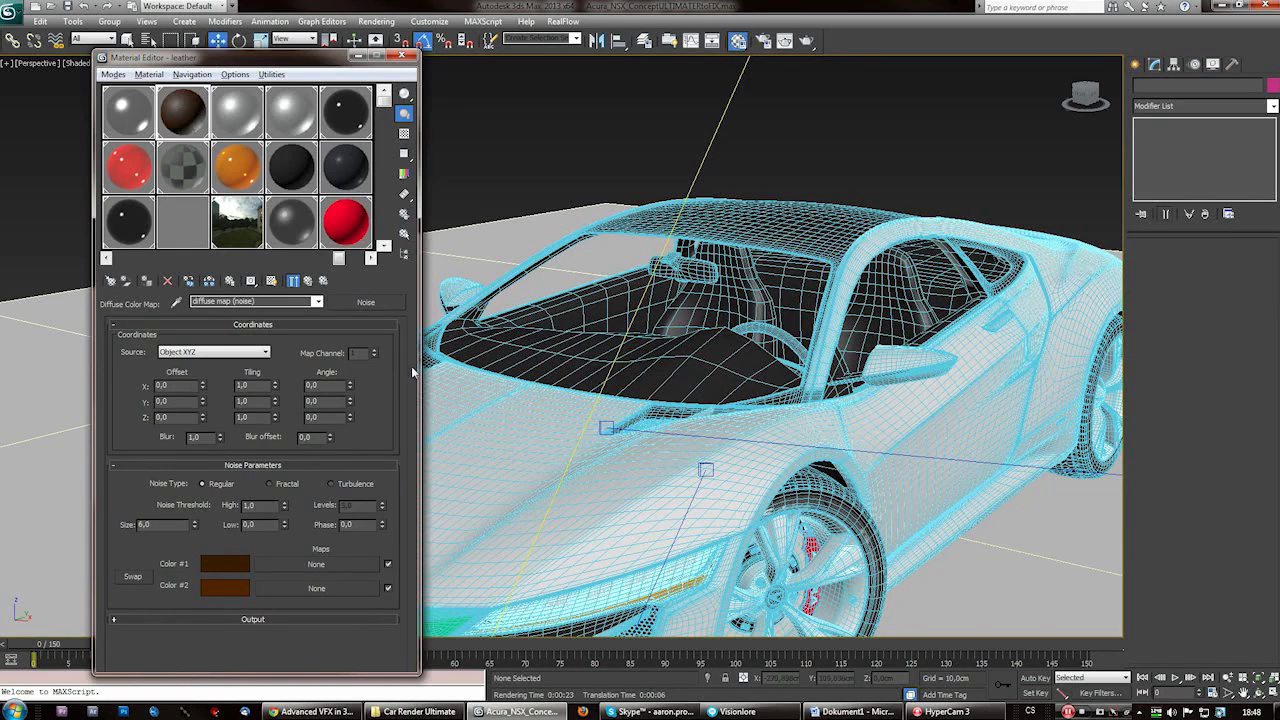
click(299, 569)
click(808, 560)
click(231, 567)
drag(427, 94, 427, 148)
click(311, 123)
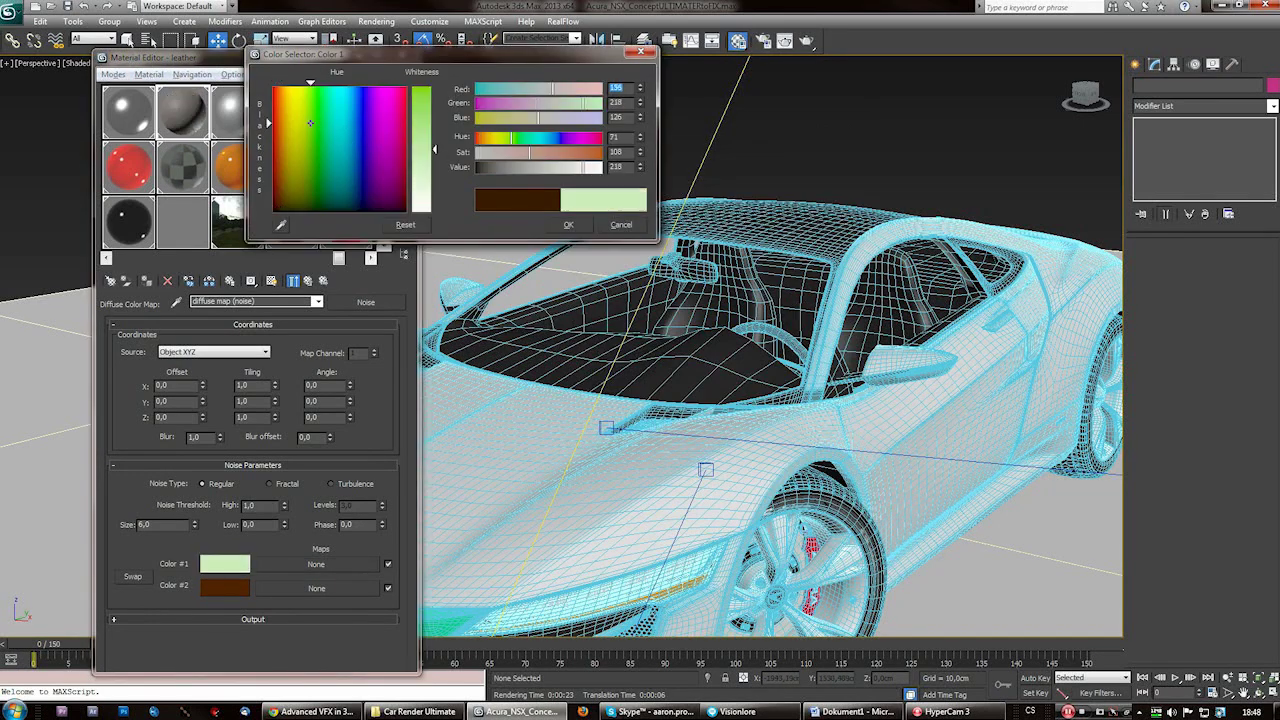
click(621, 225)
- Set the leather noise map's Color #1 to pale cream yellow (red 253, green 222, blue 126) and return to the parent material
click(228, 565)
drag(425, 92, 425, 149)
drag(302, 106, 289, 86)
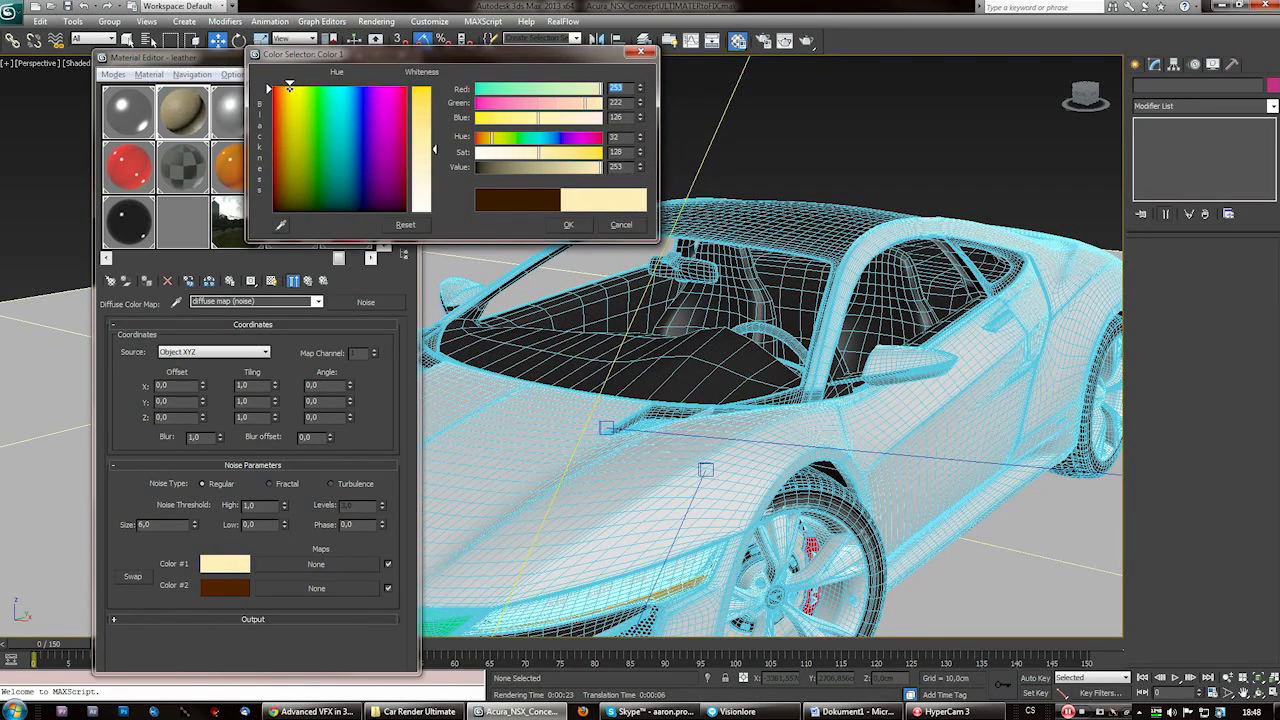
click(567, 226)
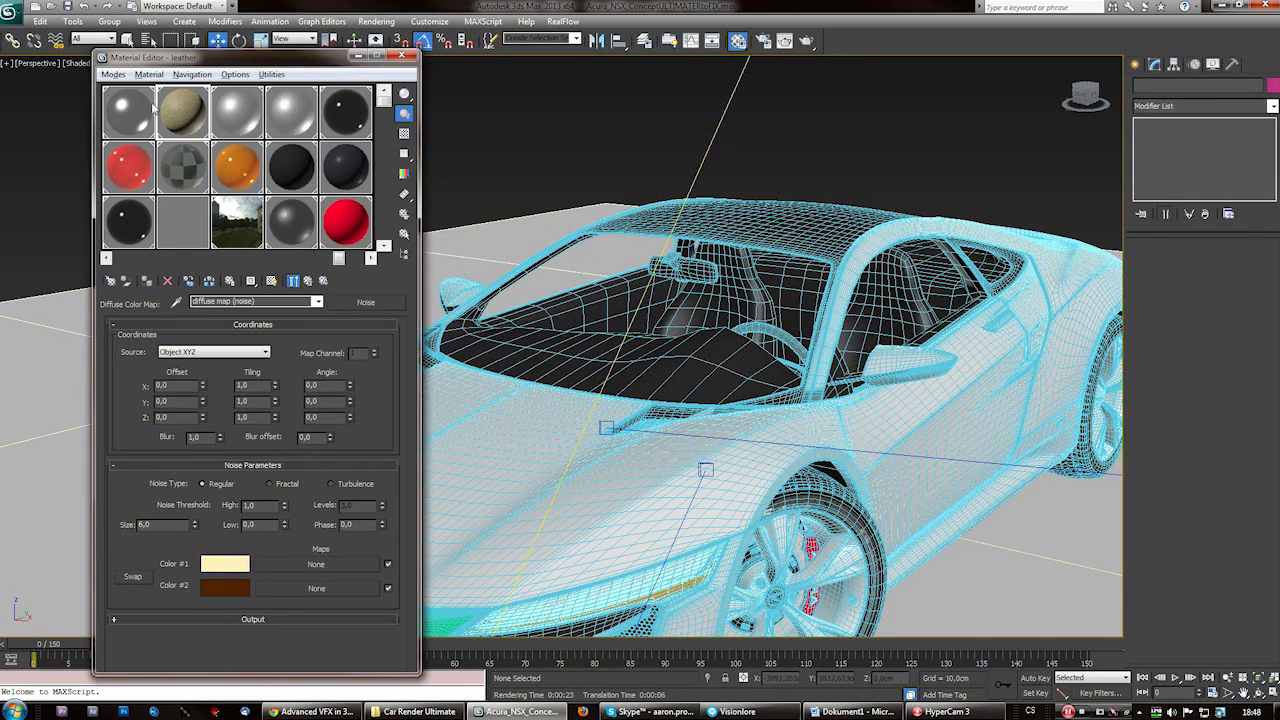
click(309, 282)
drag(273, 62, 251, 38)
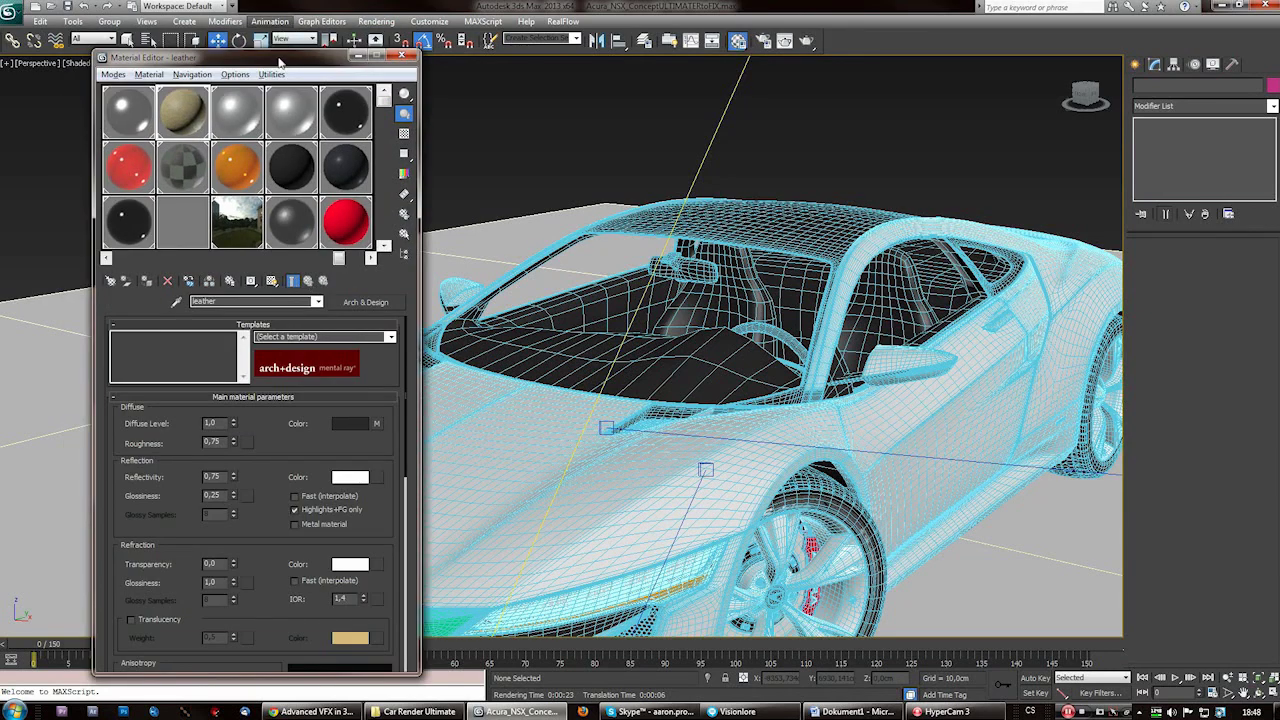
drag(280, 63, 258, 39)
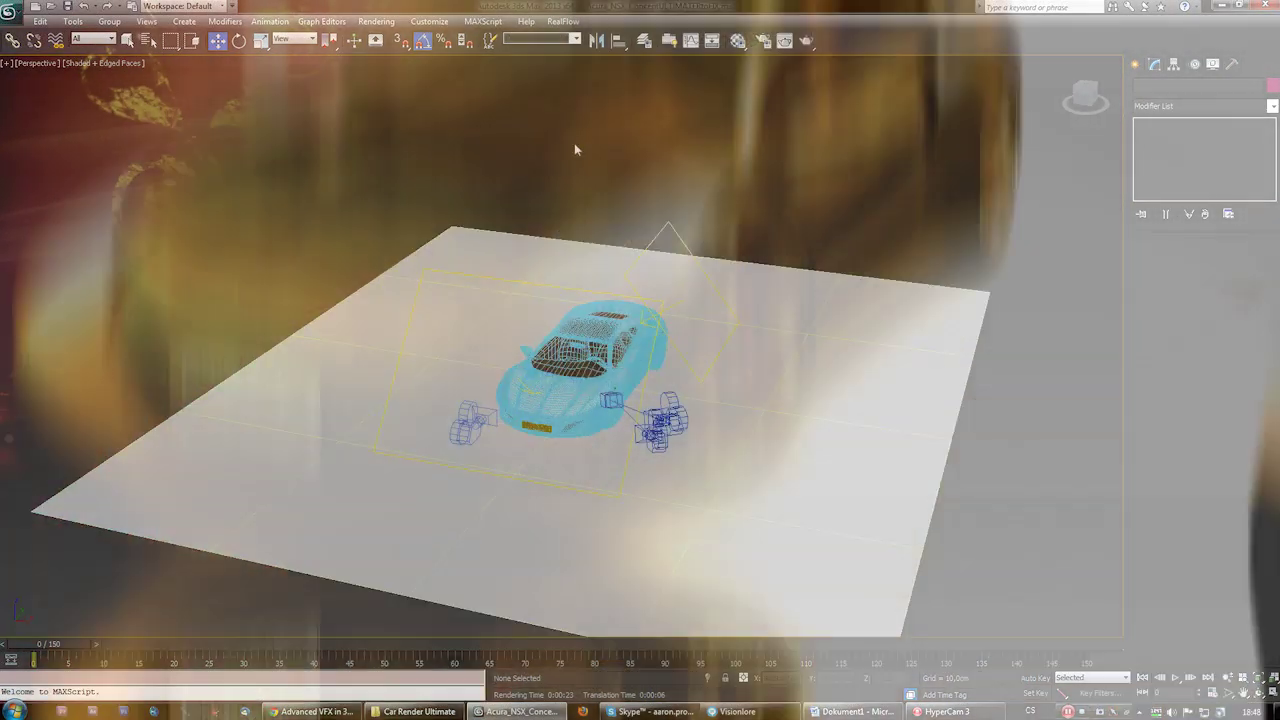
- Unhide all hidden objects in the scene, including the car's windows
right_click(574, 143)
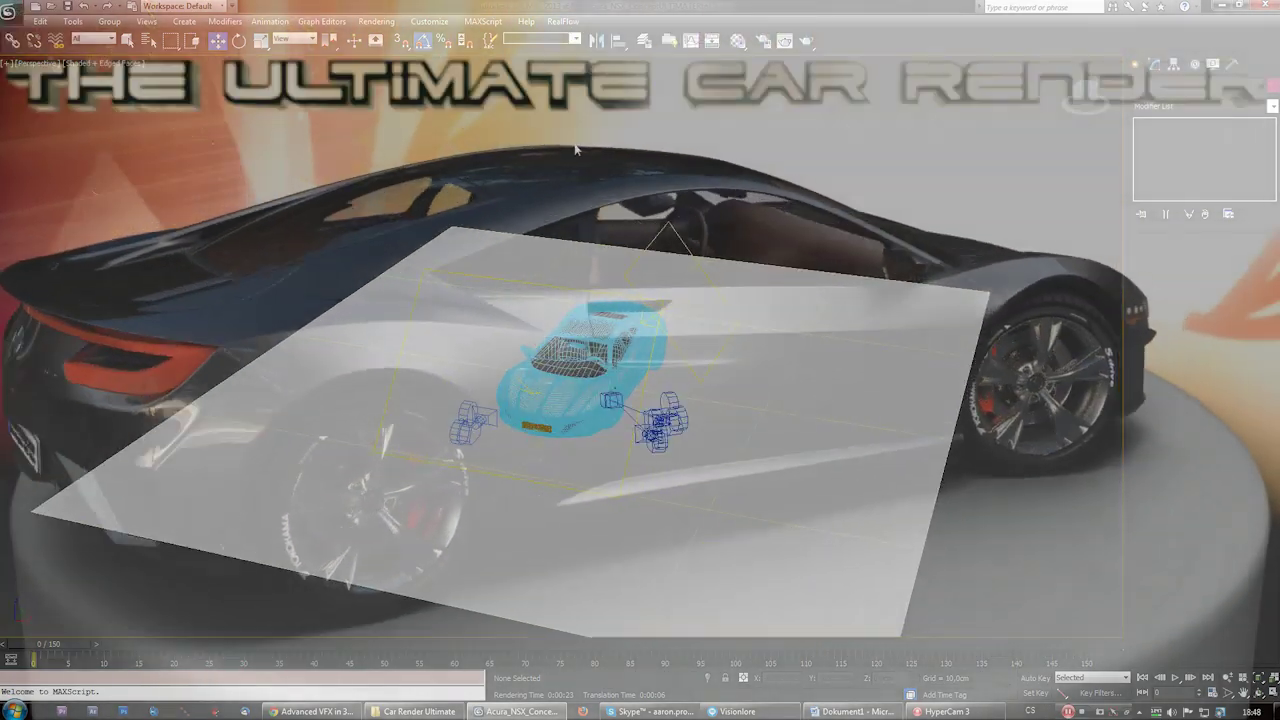
right_click(575, 148)
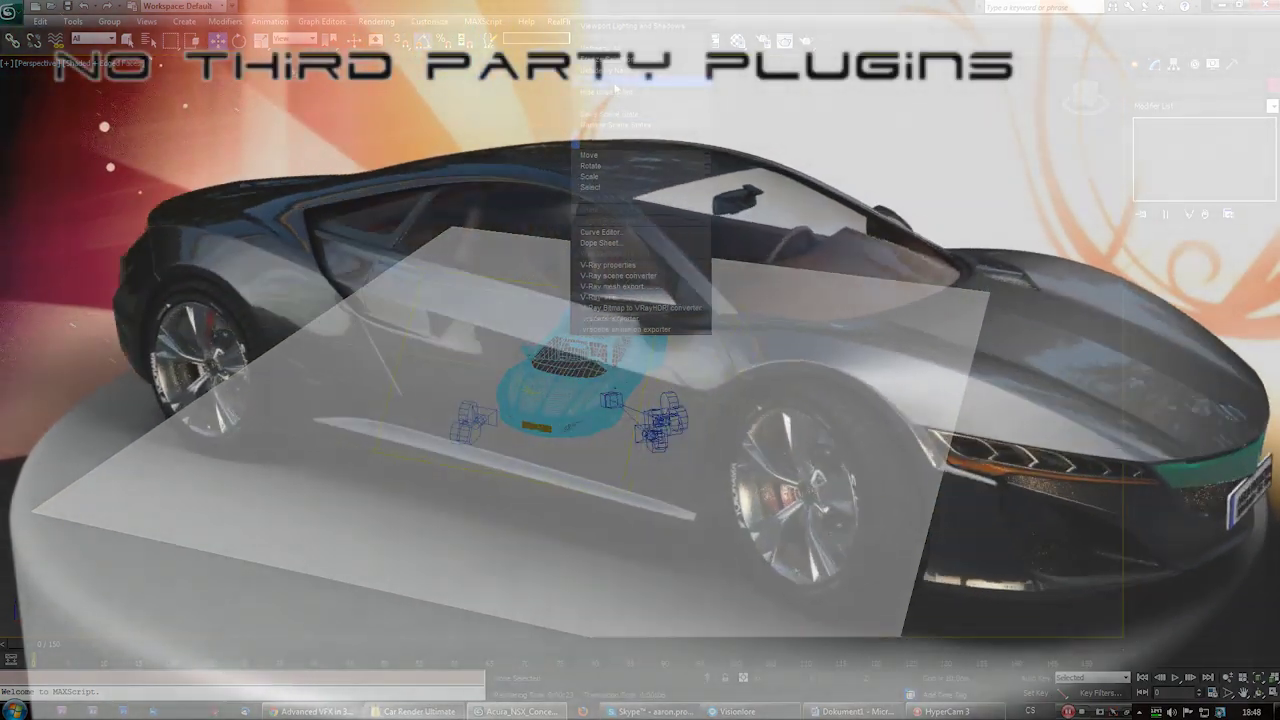
click(616, 87)
middle_drag(584, 580, 835, 533)
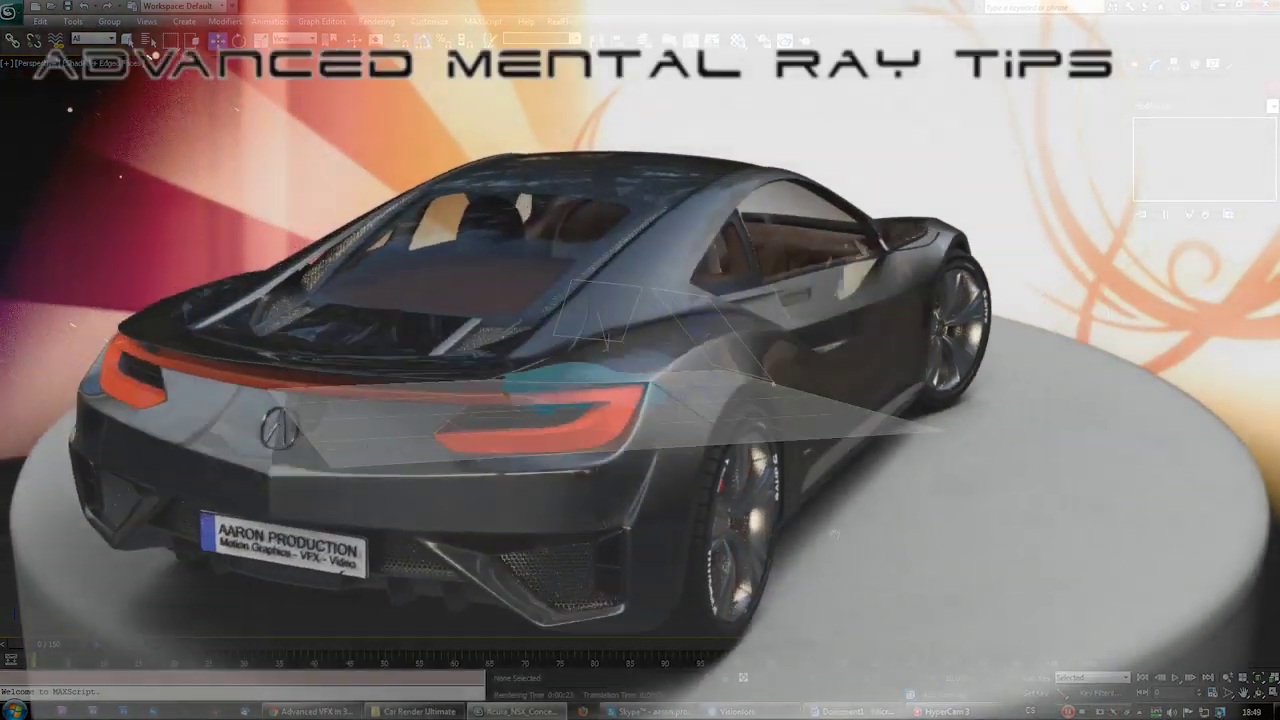